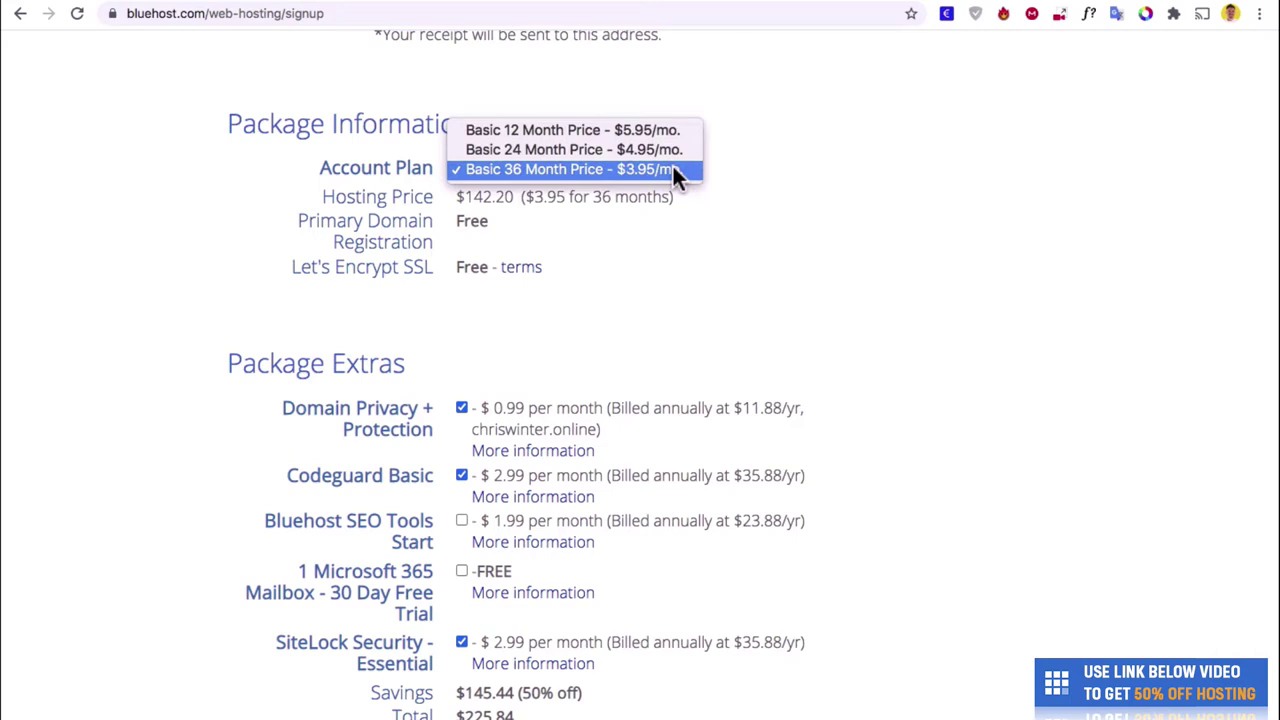
Choose the Basic 12-month plan and remove Domain Privacy, Codeguard Basic and SiteLock Security.
click(663, 131)
scroll(715, 200, down, 5)
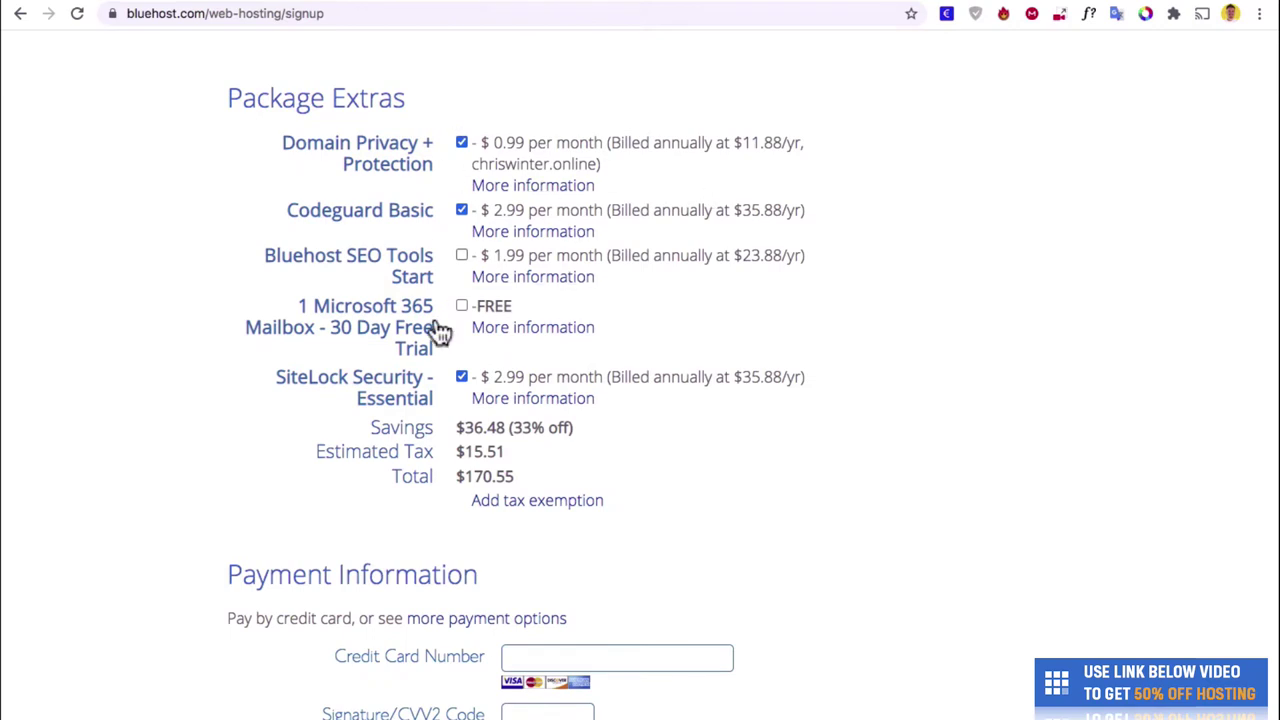
click(461, 142)
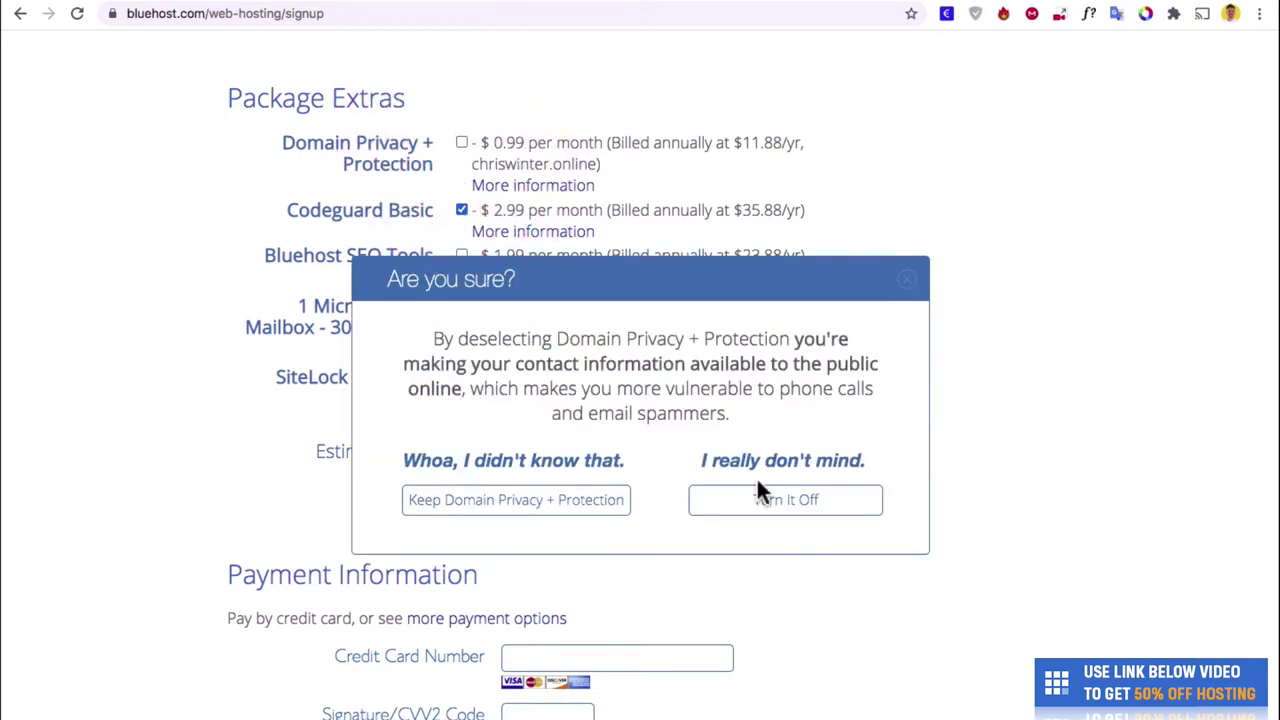
click(760, 497)
click(461, 210)
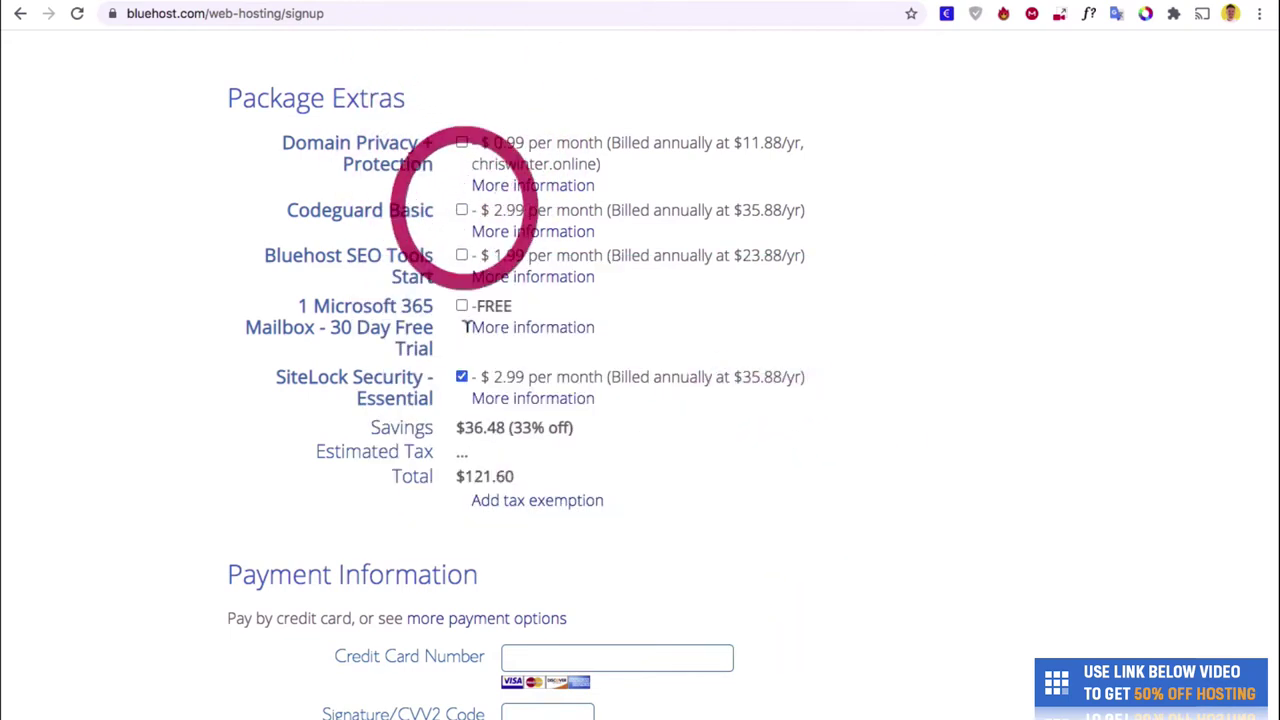
click(461, 377)
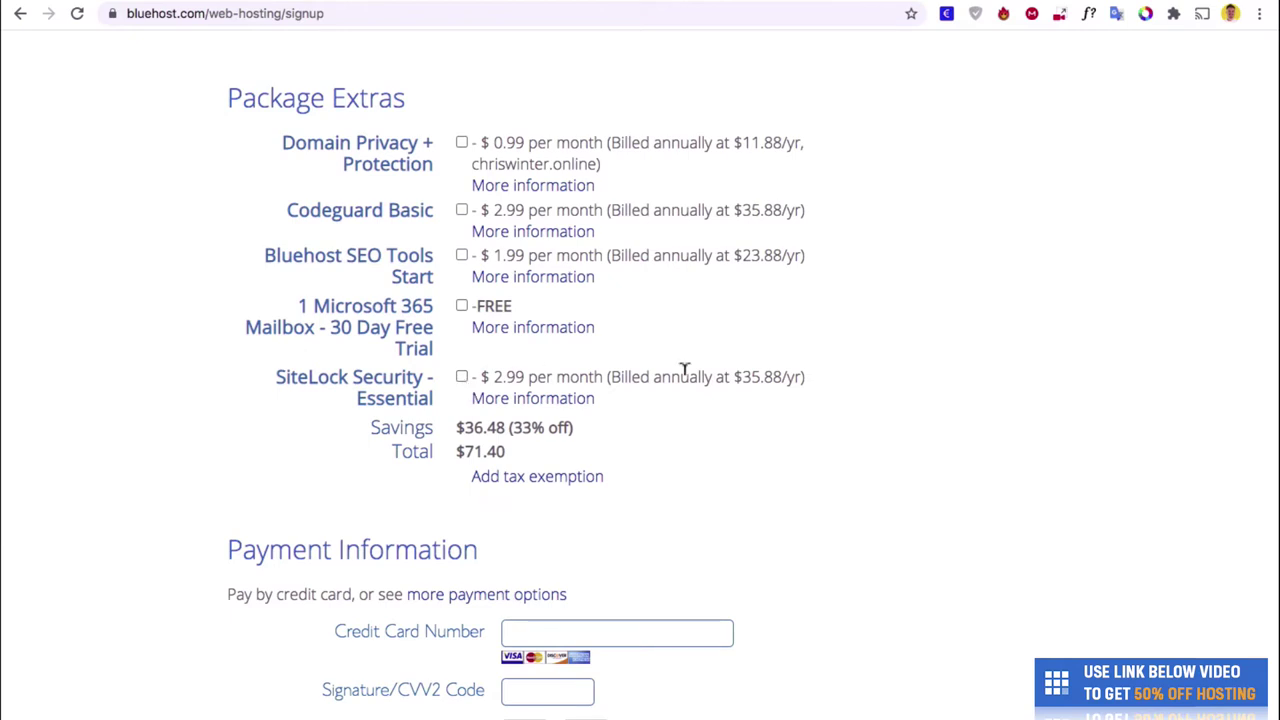
Accept the terms of service and submit the $71.40 hosting order.
scroll(720, 350, down, 5)
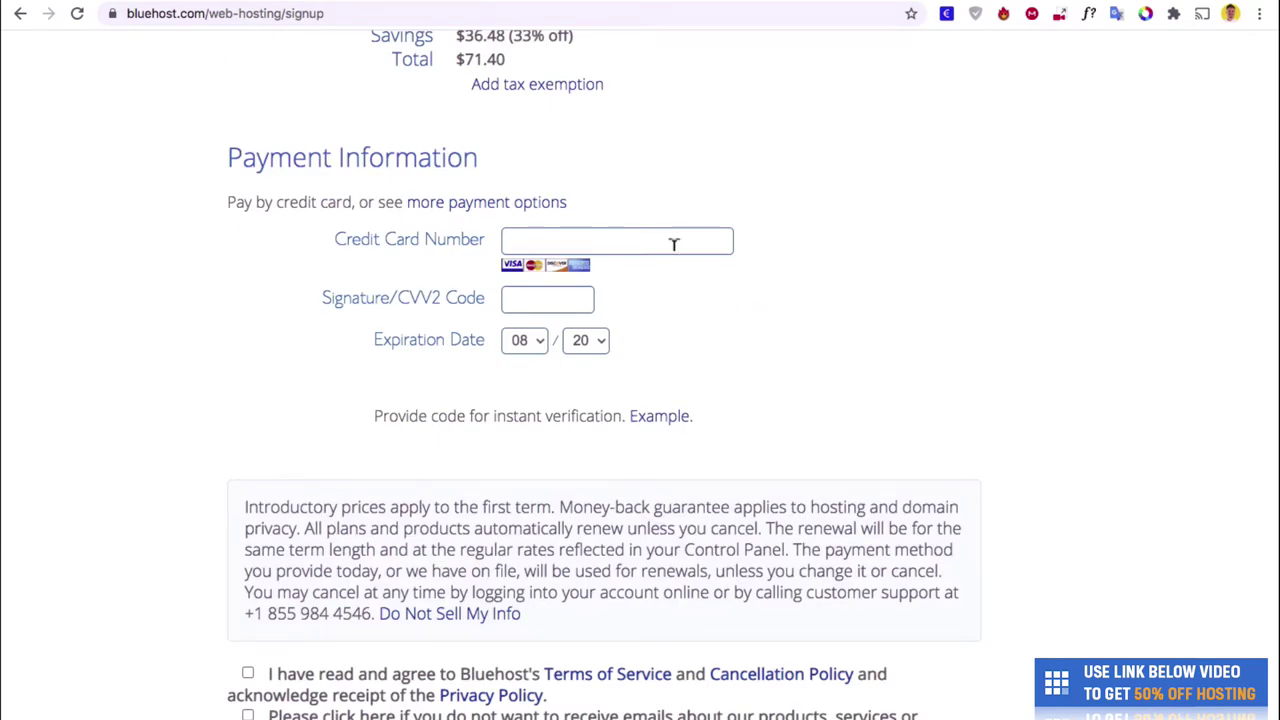
scroll(669, 240, down, 3)
click(248, 453)
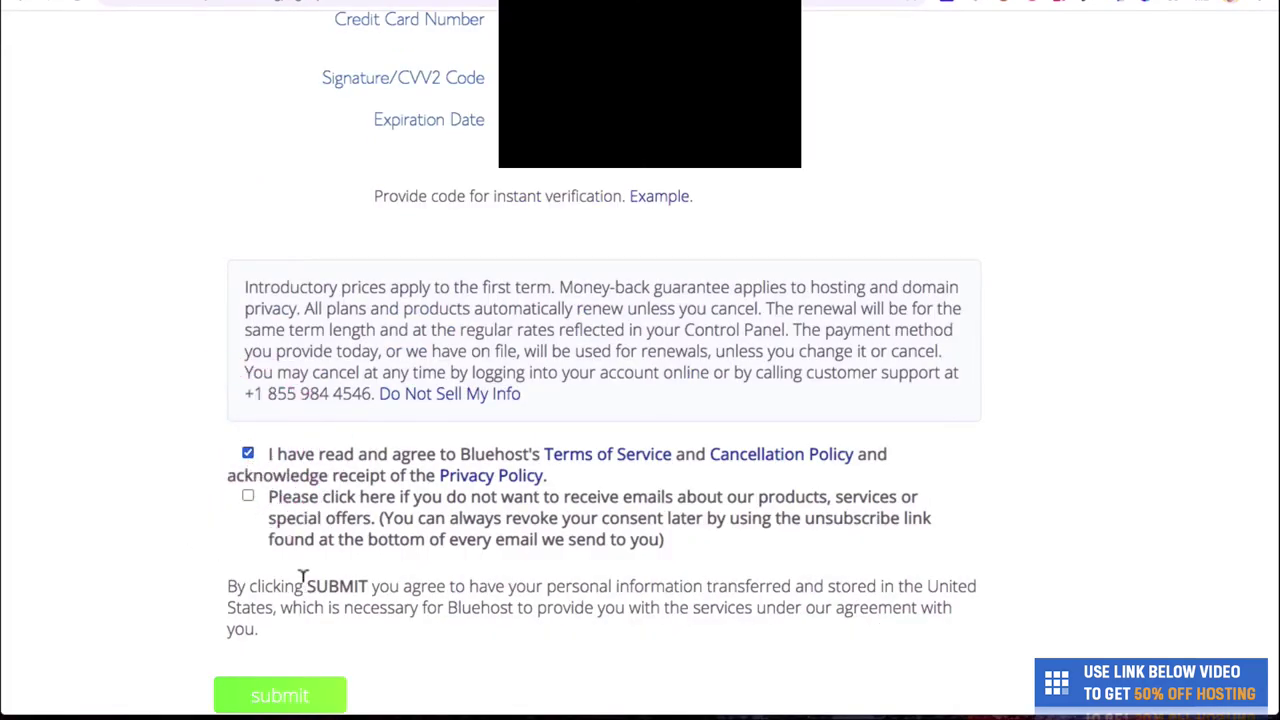
click(307, 697)
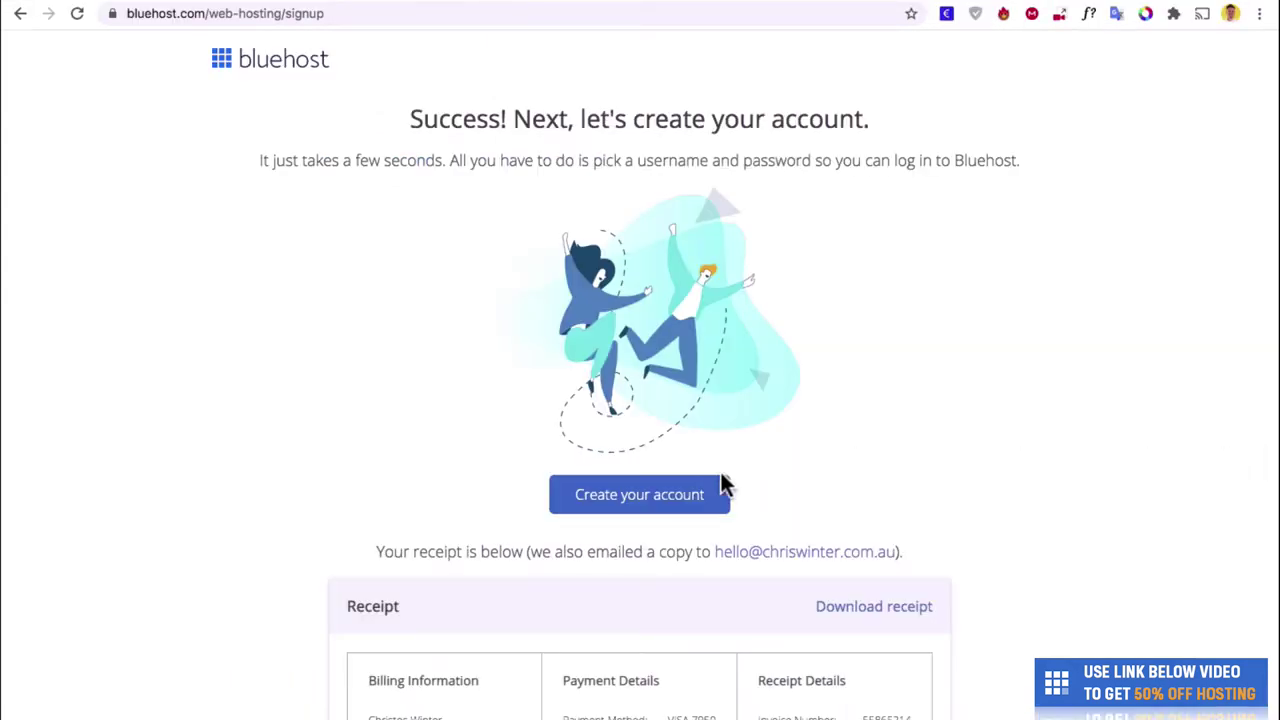
Create the Bluehost account with the saved password, accepting the privacy policy and terms, then log in.
click(718, 496)
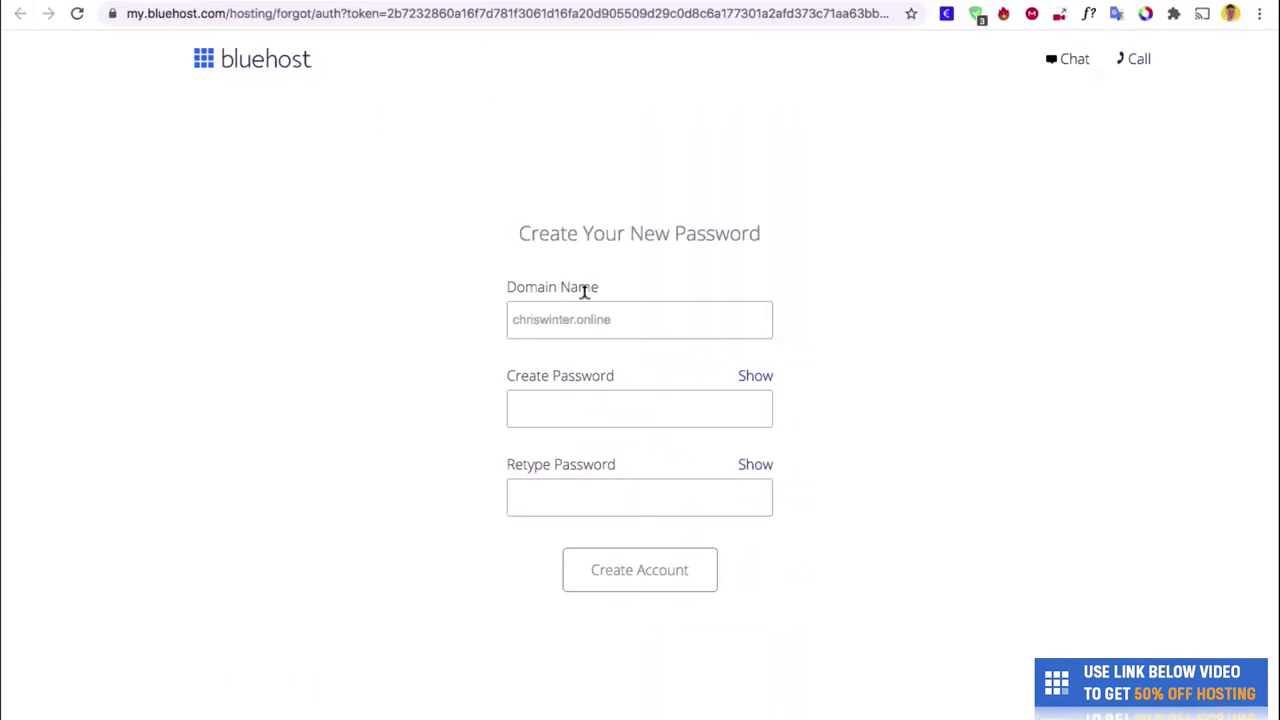
click(591, 392)
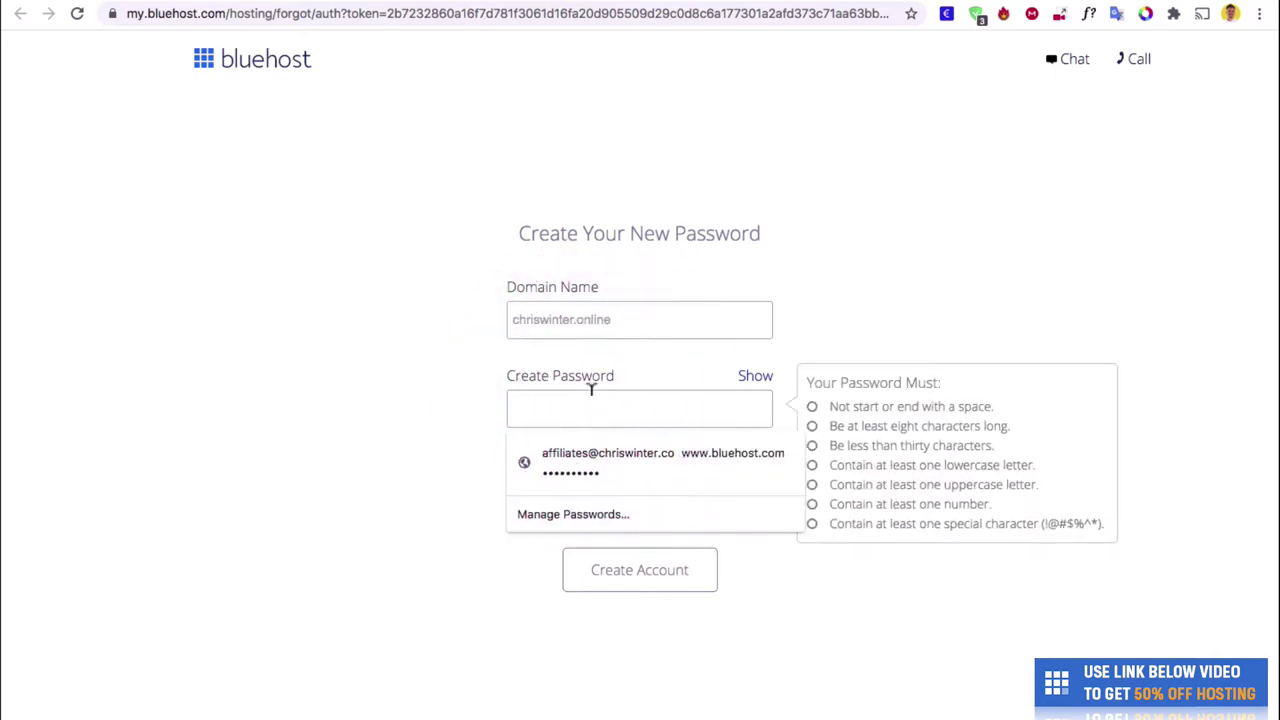
click(530, 462)
click(434, 553)
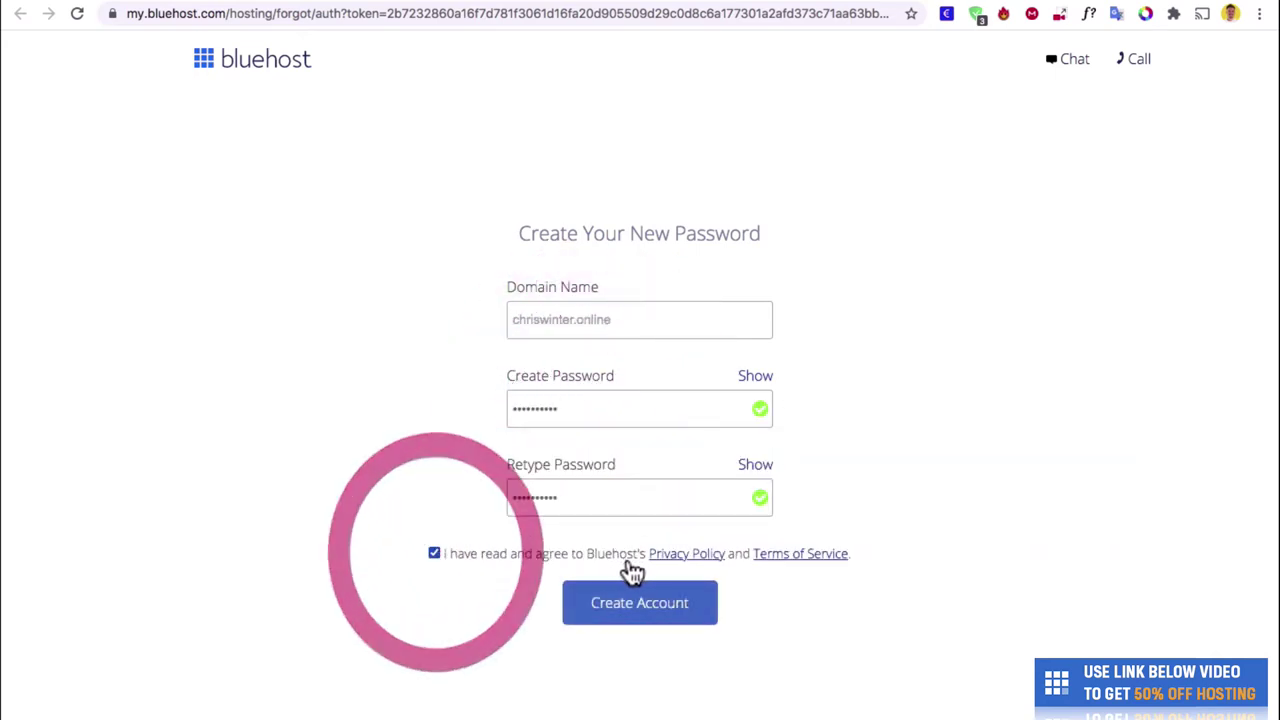
click(664, 612)
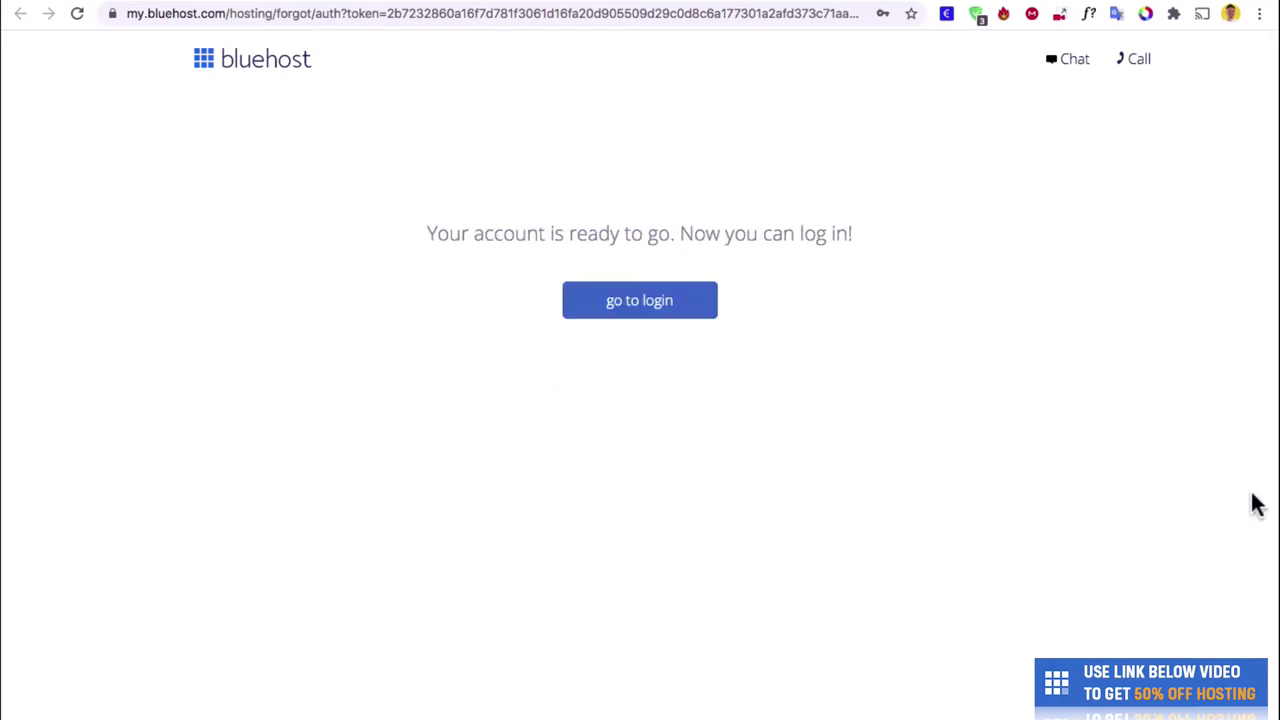
click(688, 318)
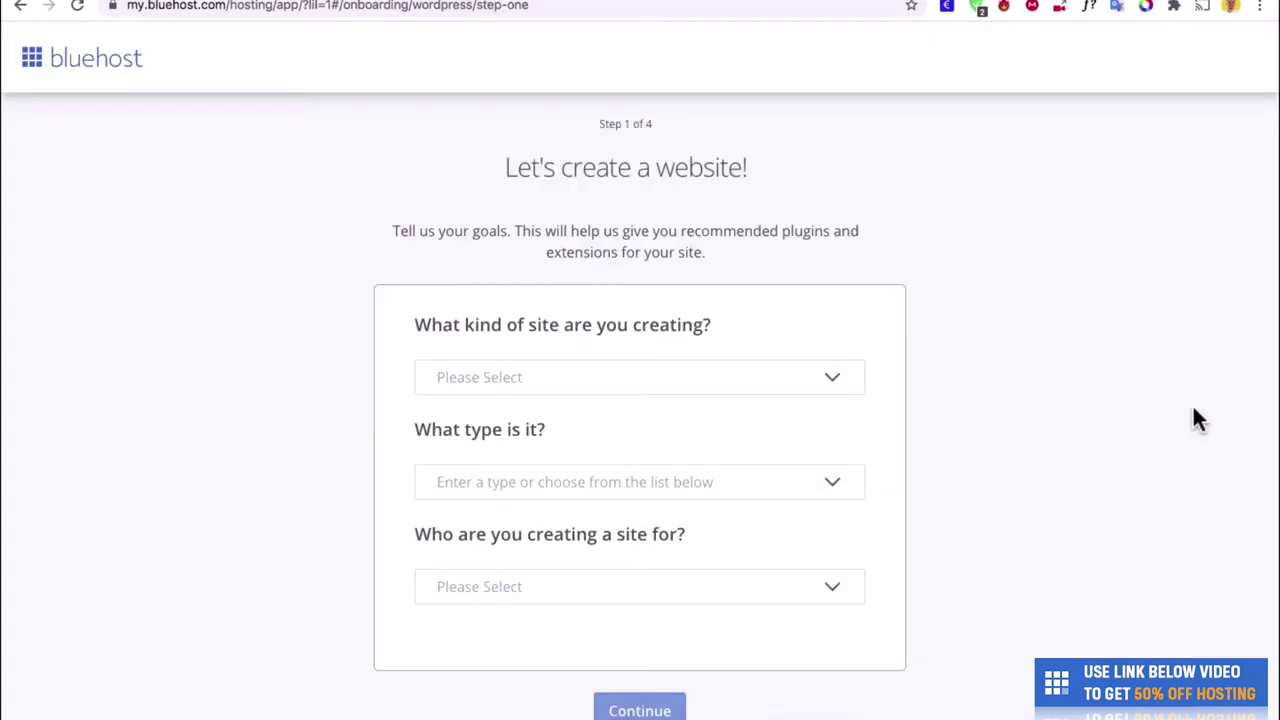
Skip the site goals and site features steps of the setup questionnaire.
scroll(1192, 420, down, 2)
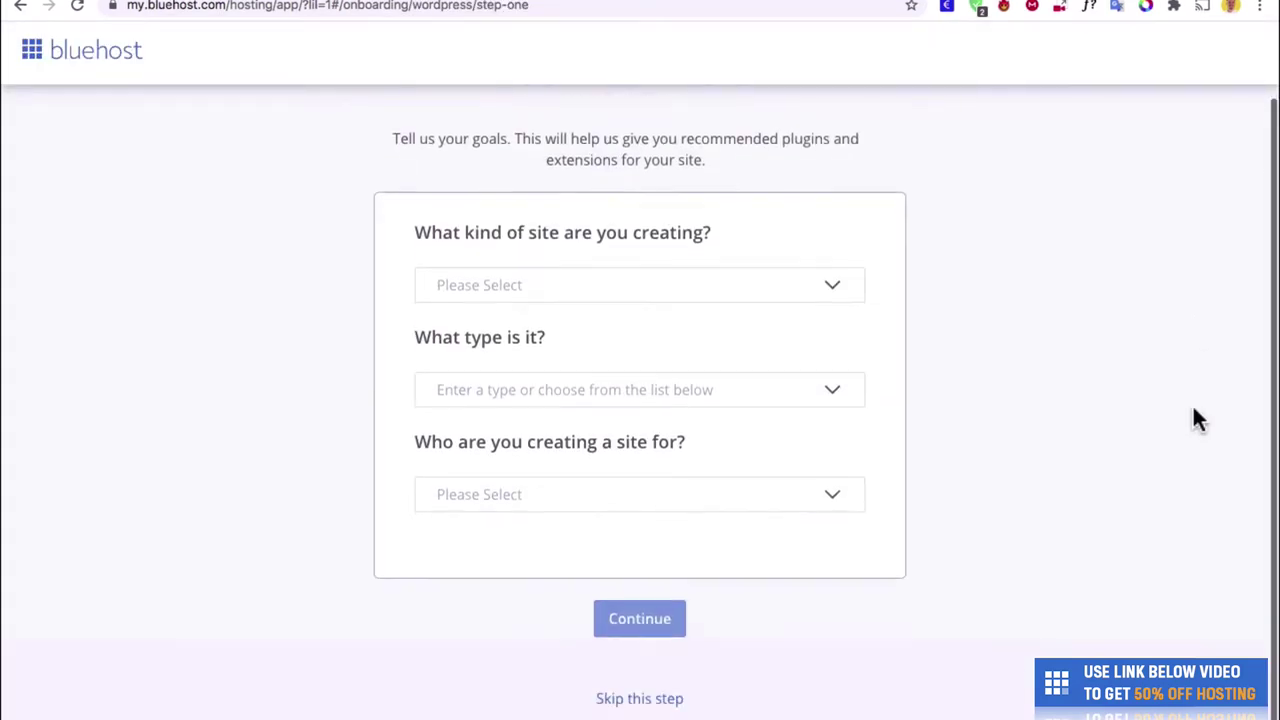
click(660, 708)
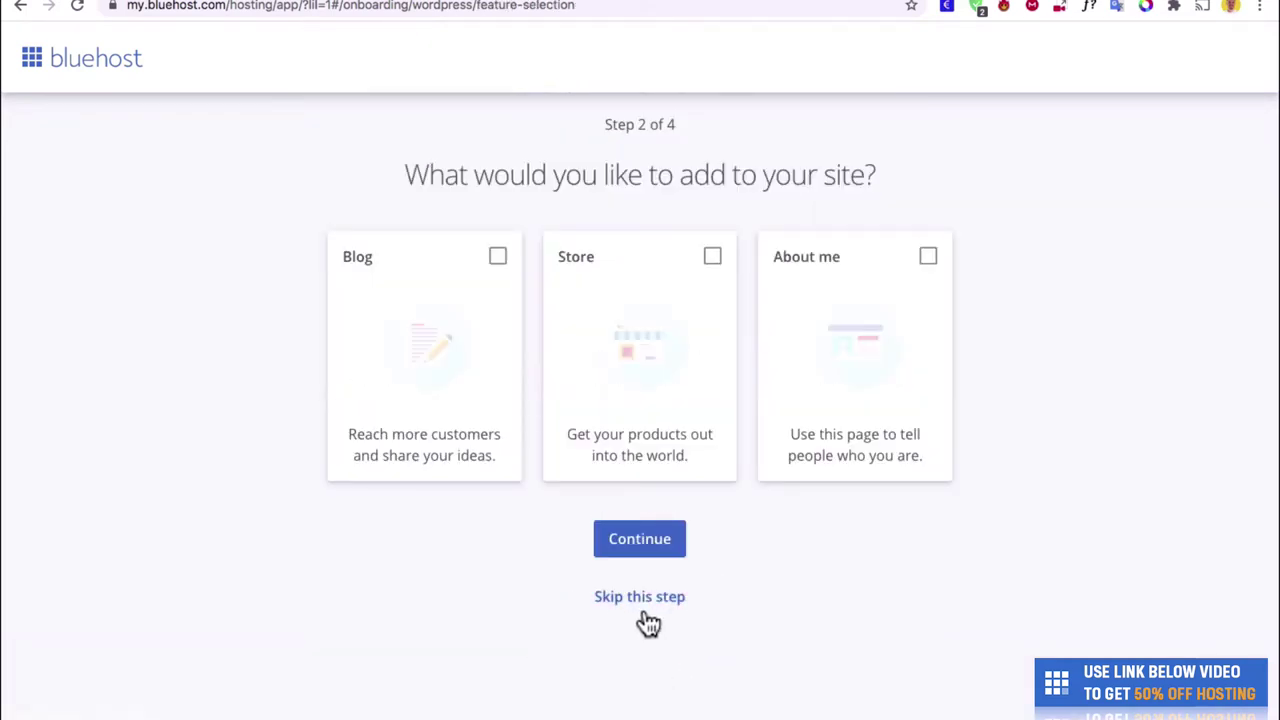
click(640, 598)
scroll(685, 640, down, 1)
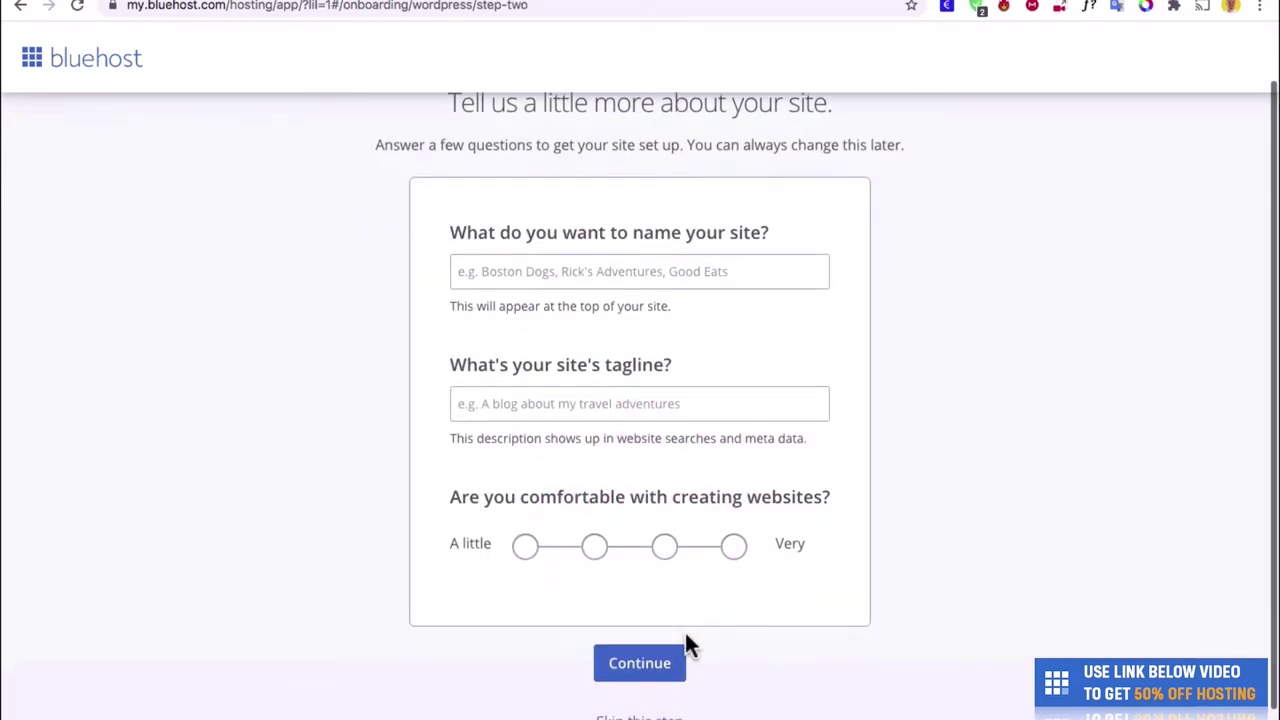
scroll(687, 645, up, 1)
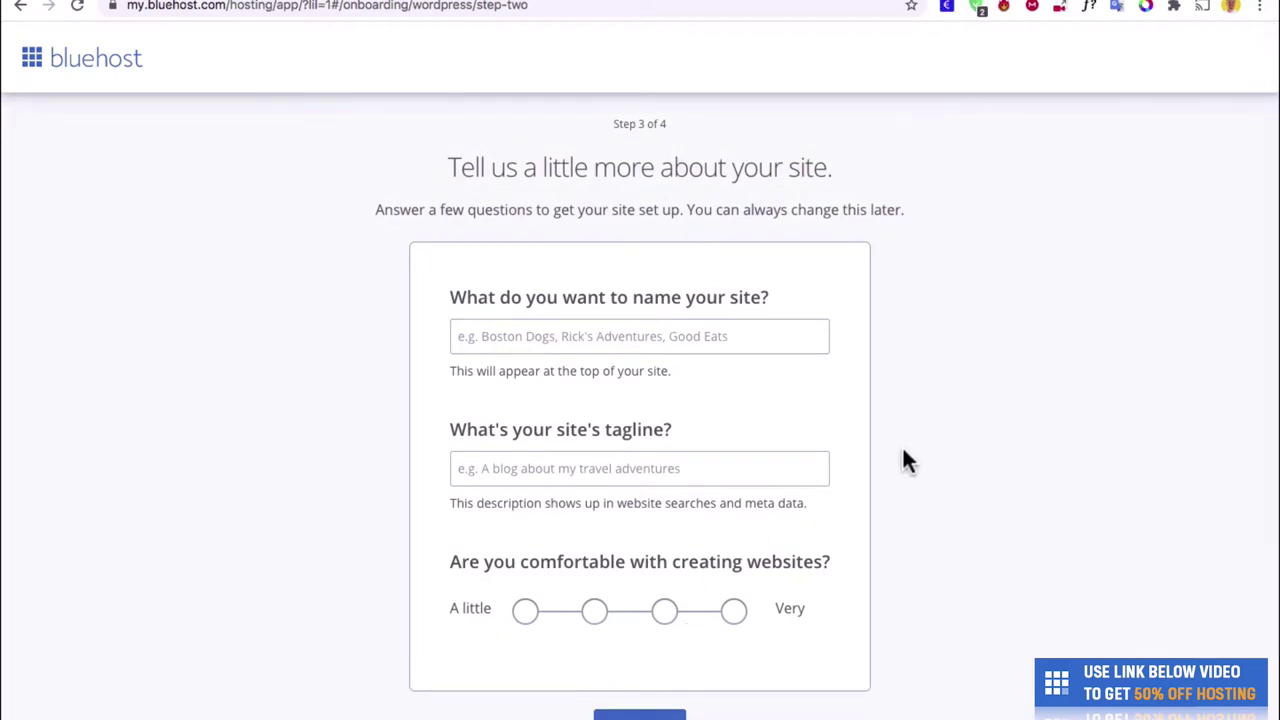
Enter the site name and tagline 'My website', rate comfort at level three, and continue.
click(790, 338)
text(Chris Winter's W)
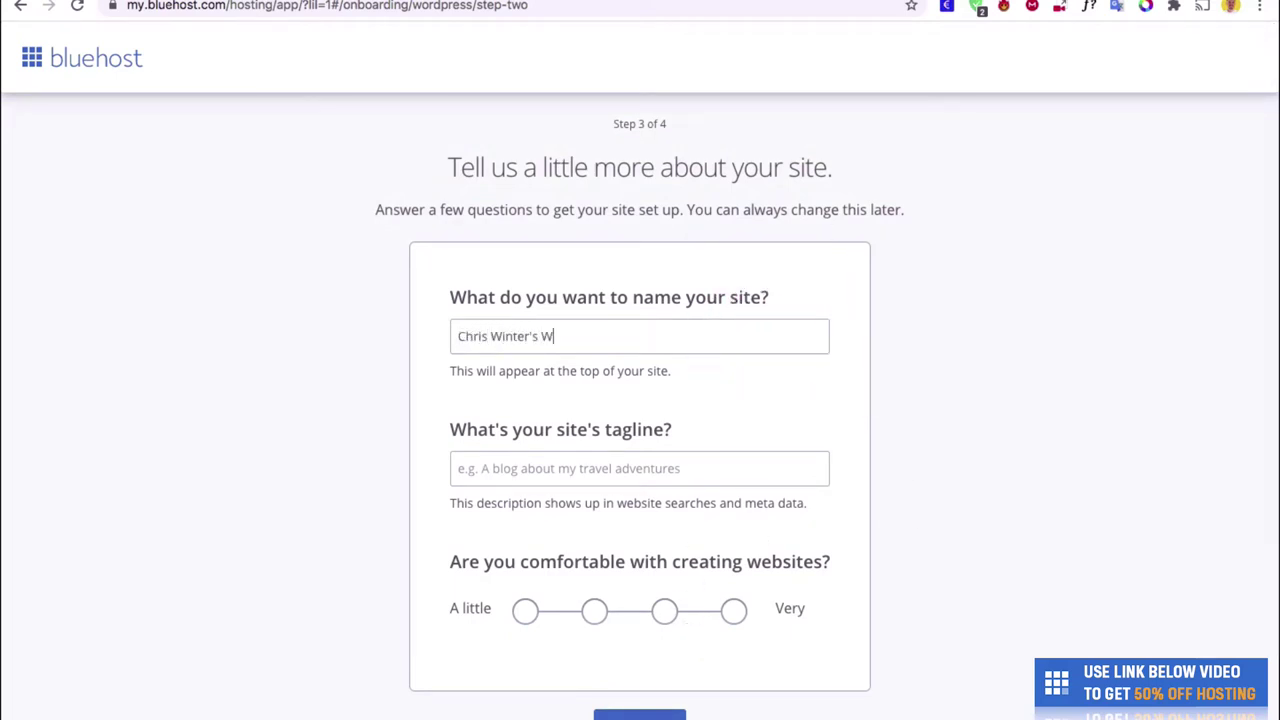
text(ebsiteMy website)
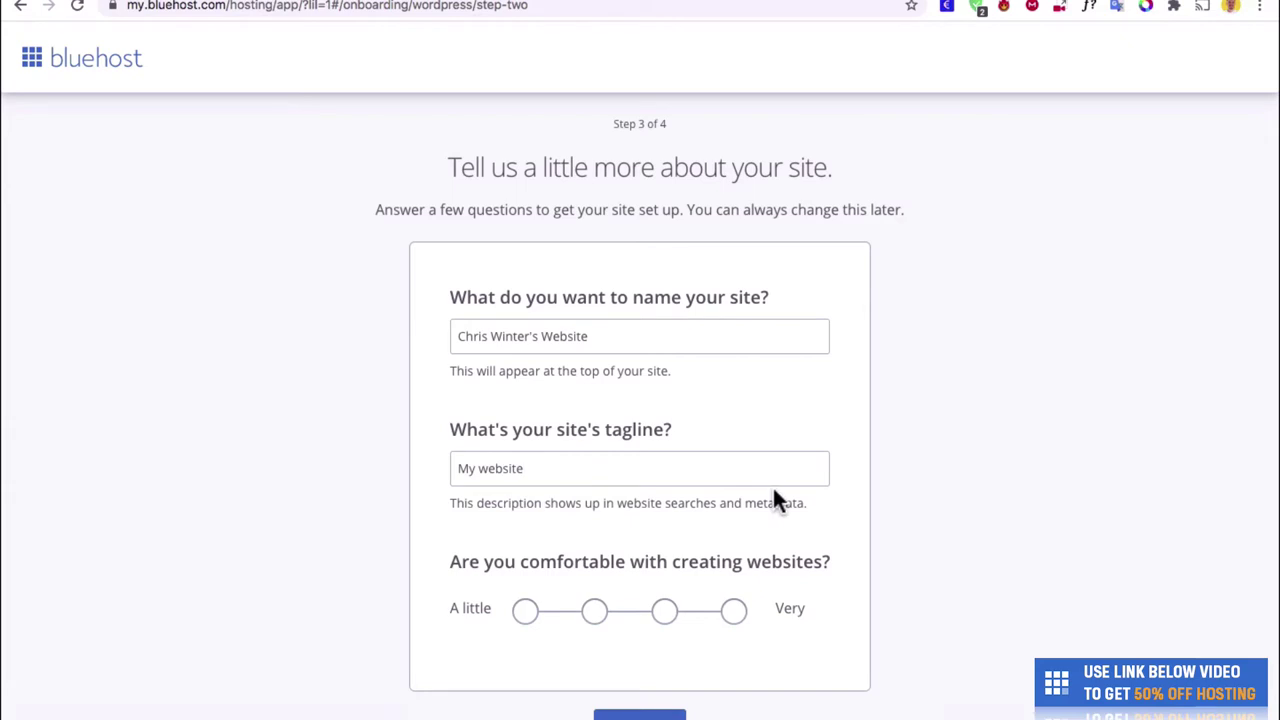
scroll(772, 505, down, 1)
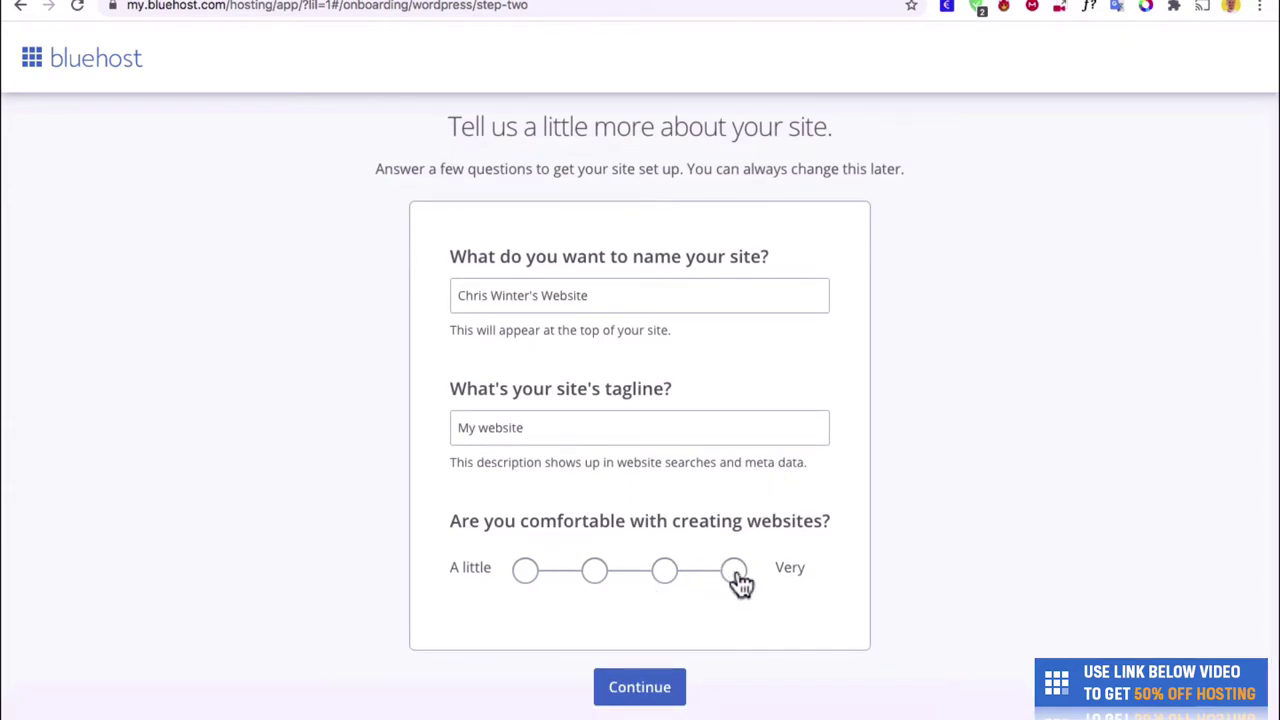
click(663, 572)
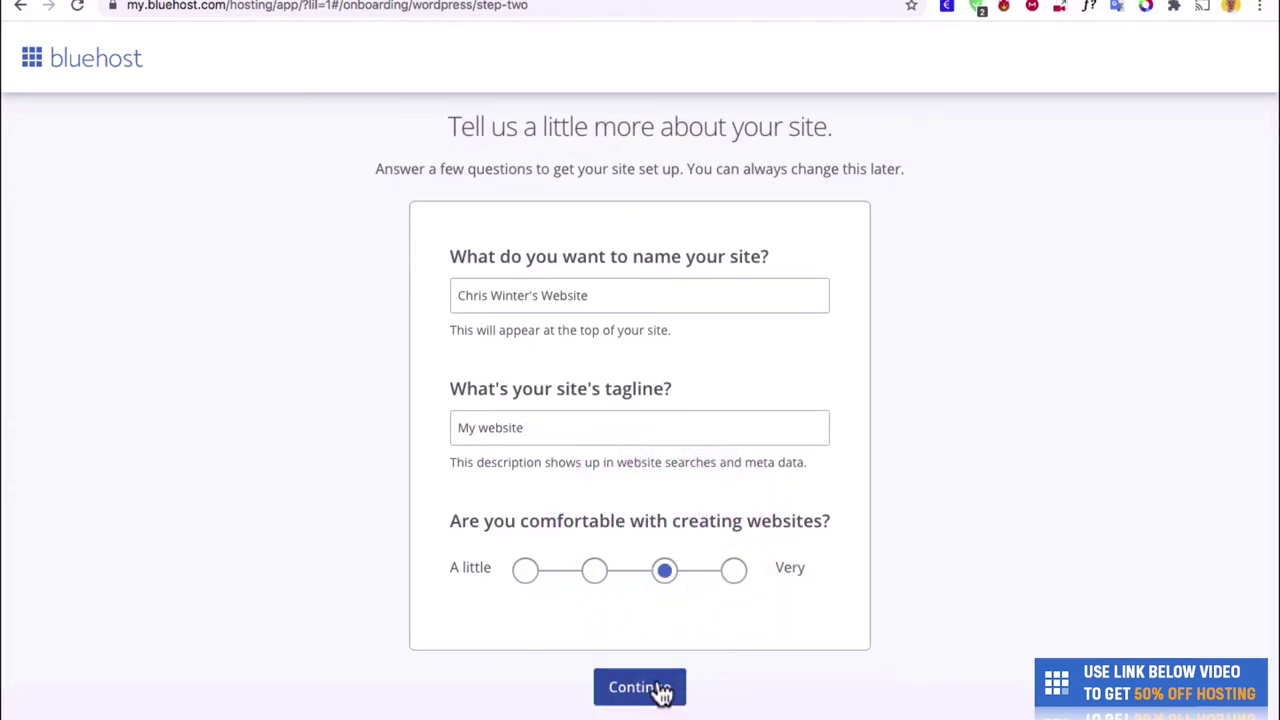
click(660, 687)
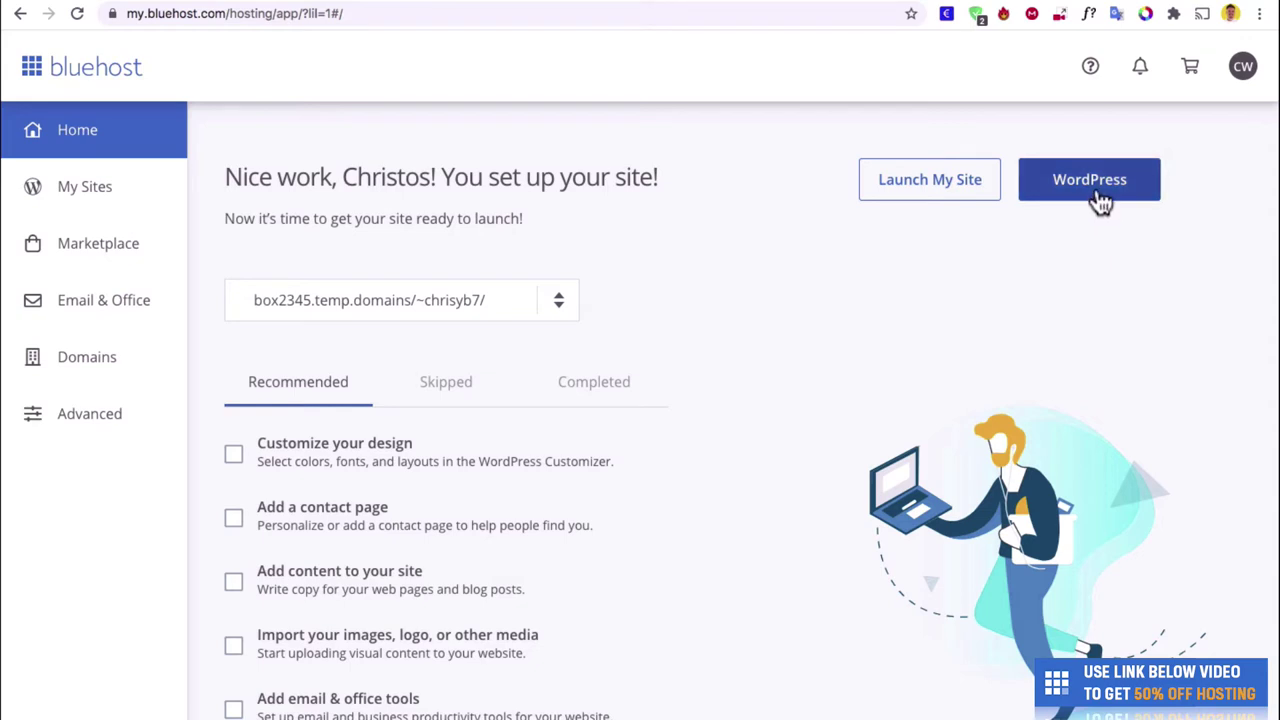
Open the new site's WordPress admin dashboard from the Bluehost home page.
click(1098, 196)
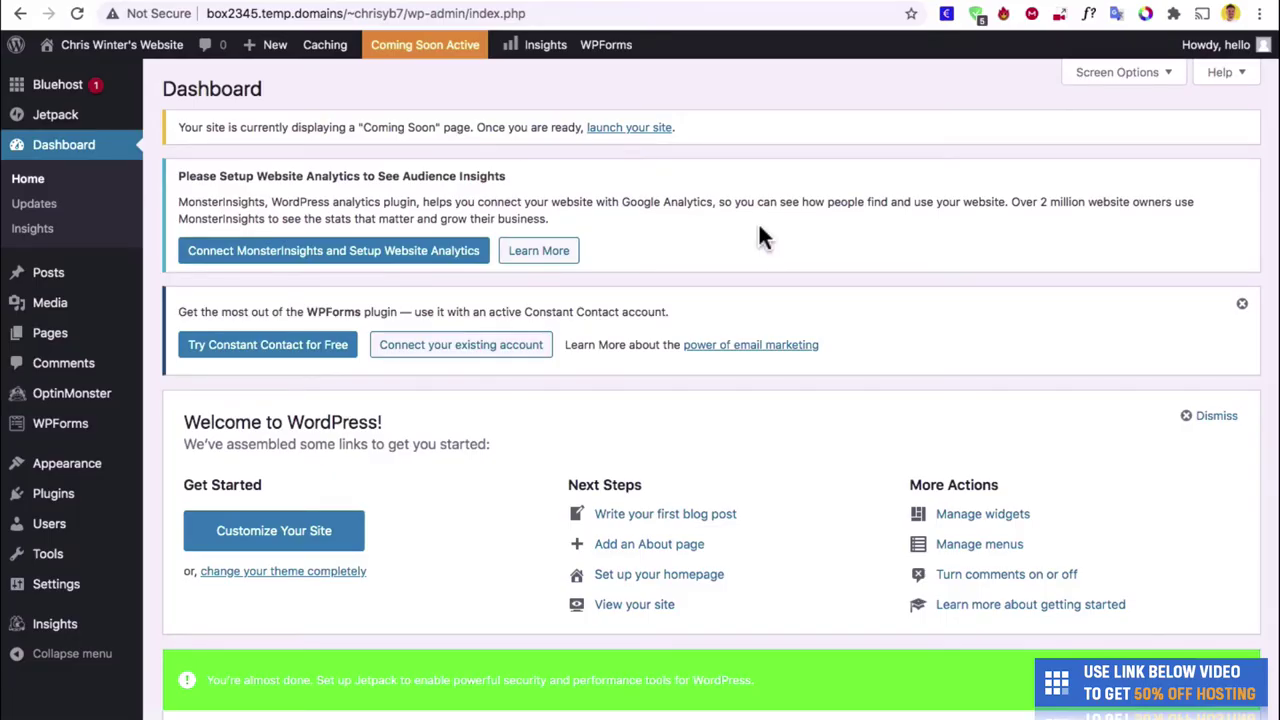
scroll(758, 237, down, 1)
scroll(760, 237, up, 1)
Bulk-deactivate all five preinstalled plugins in Installed Plugins.
mouse_move(63, 508)
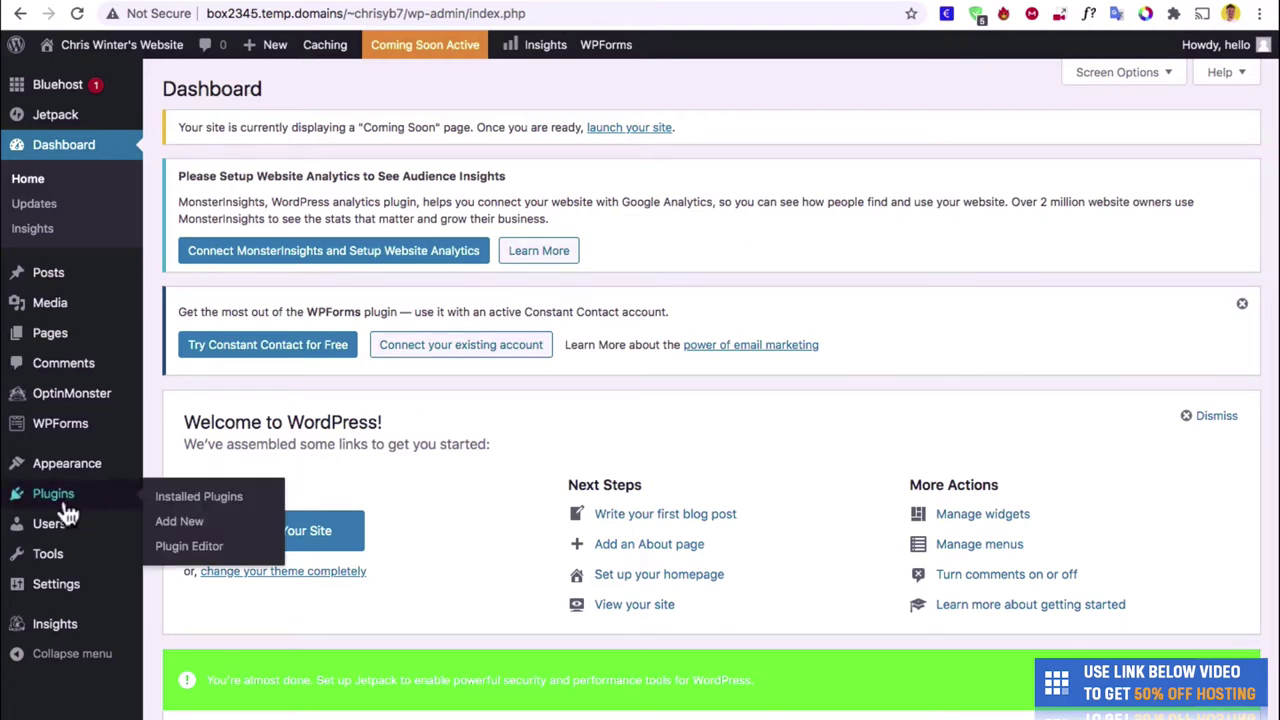
click(53, 494)
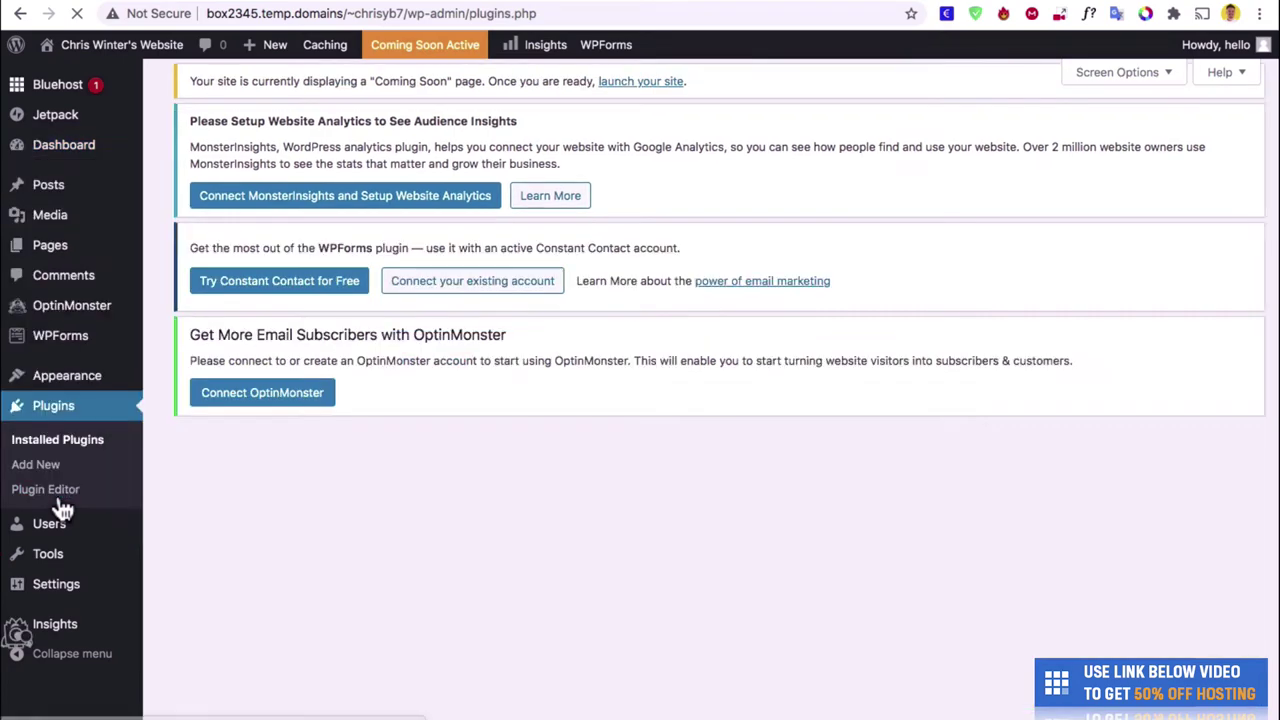
scroll(236, 521, down, 10)
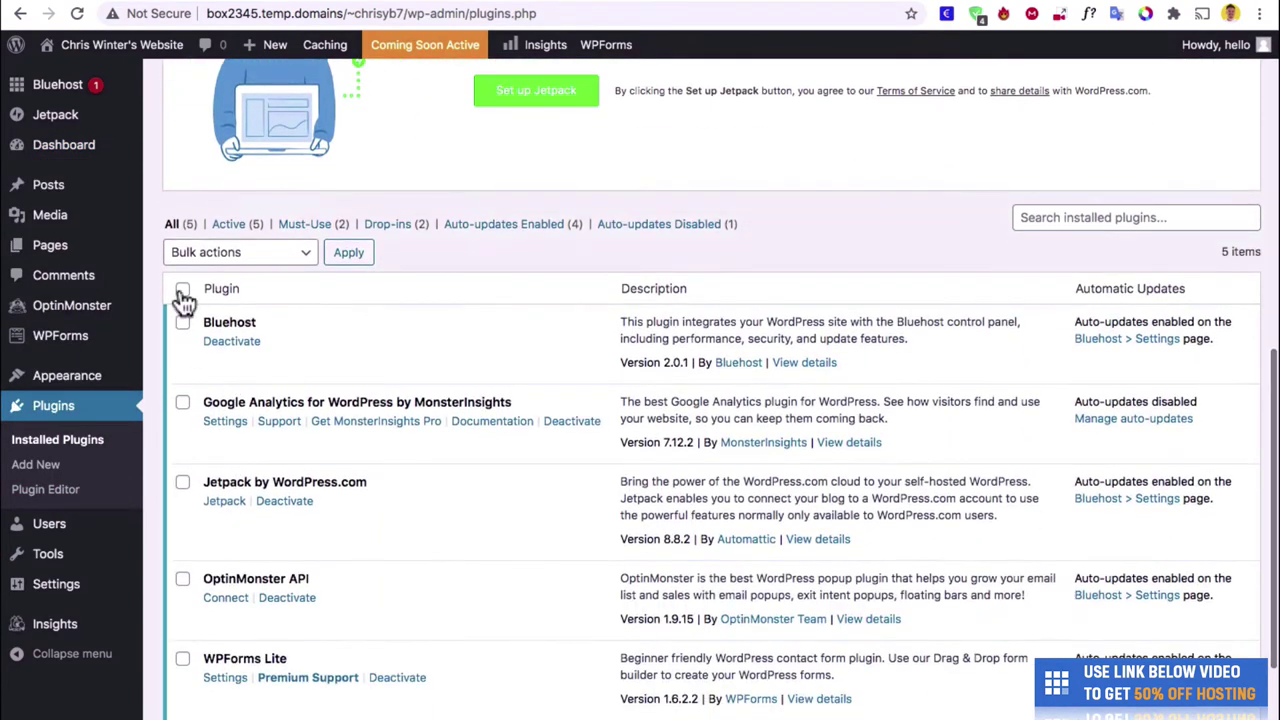
click(182, 291)
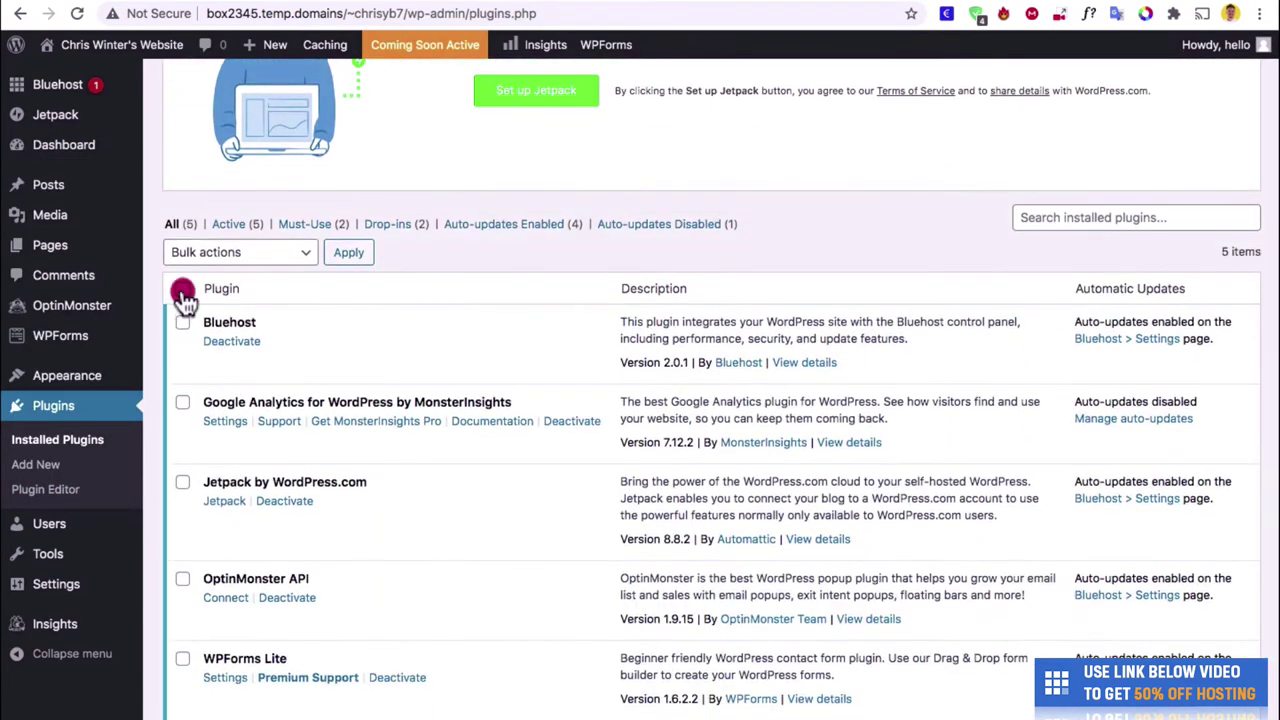
click(230, 254)
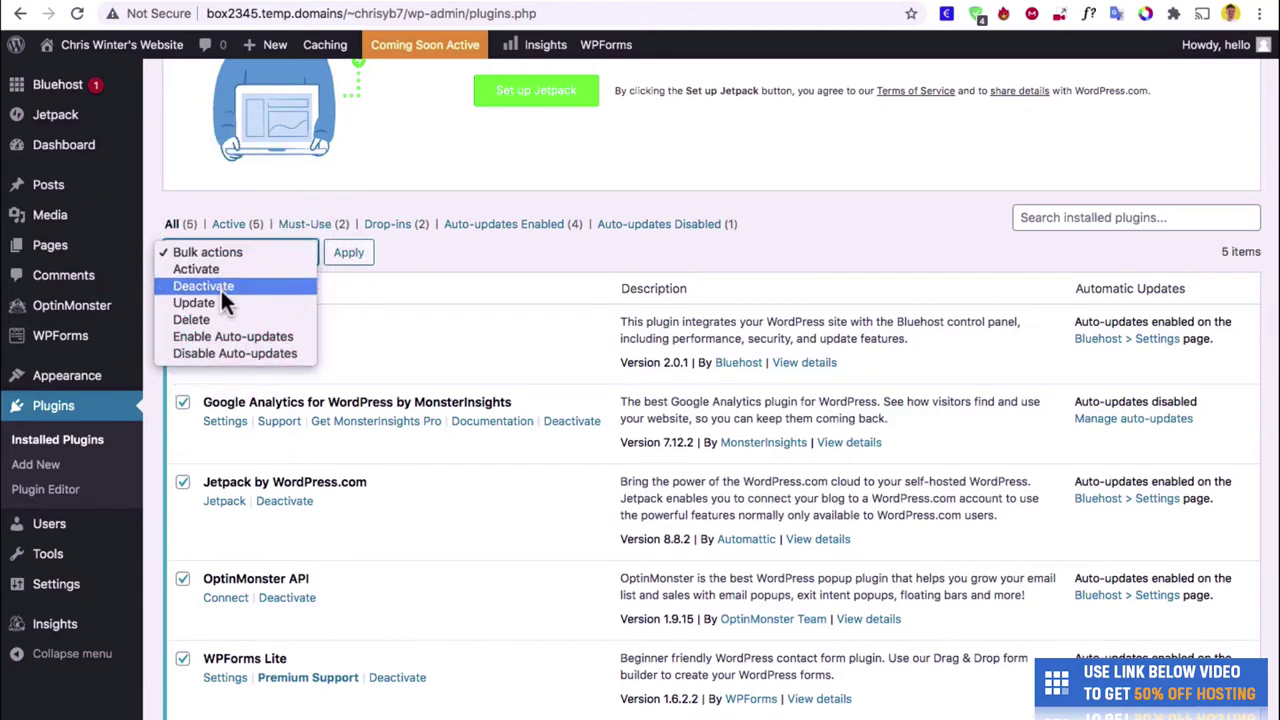
click(222, 287)
click(348, 254)
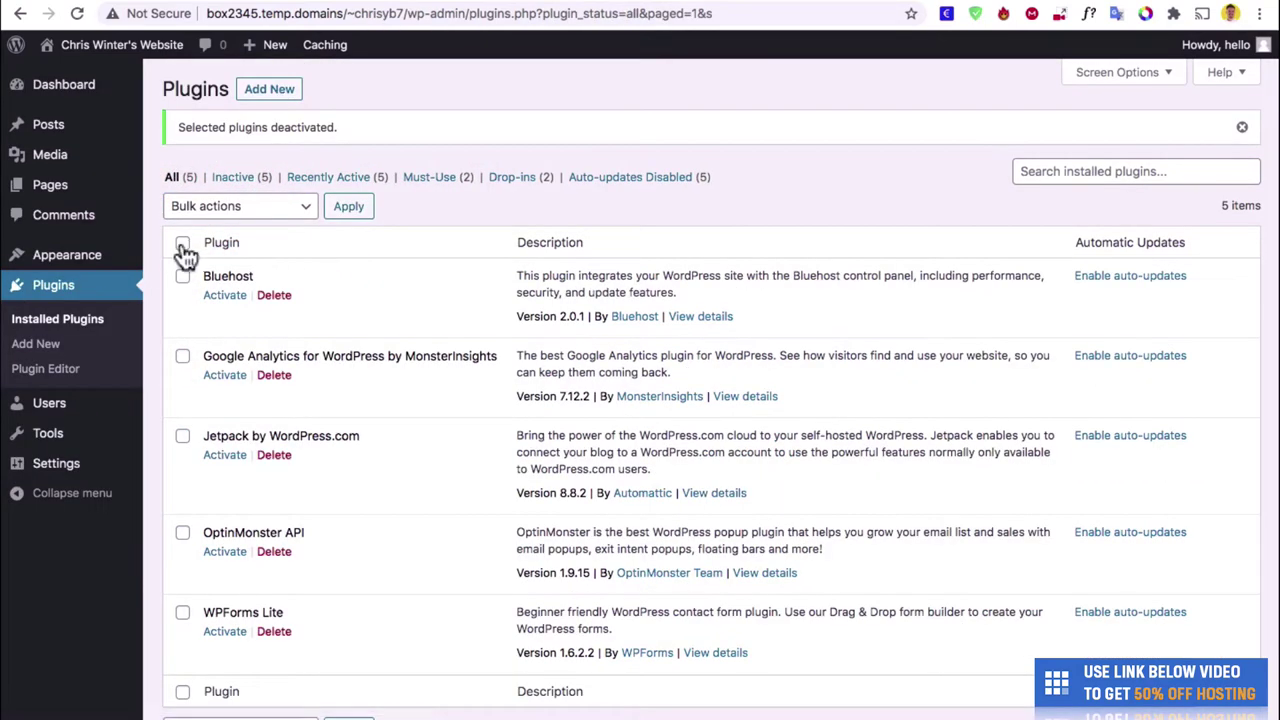
Bulk-delete the now-inactive plugins and confirm removing their data.
click(186, 244)
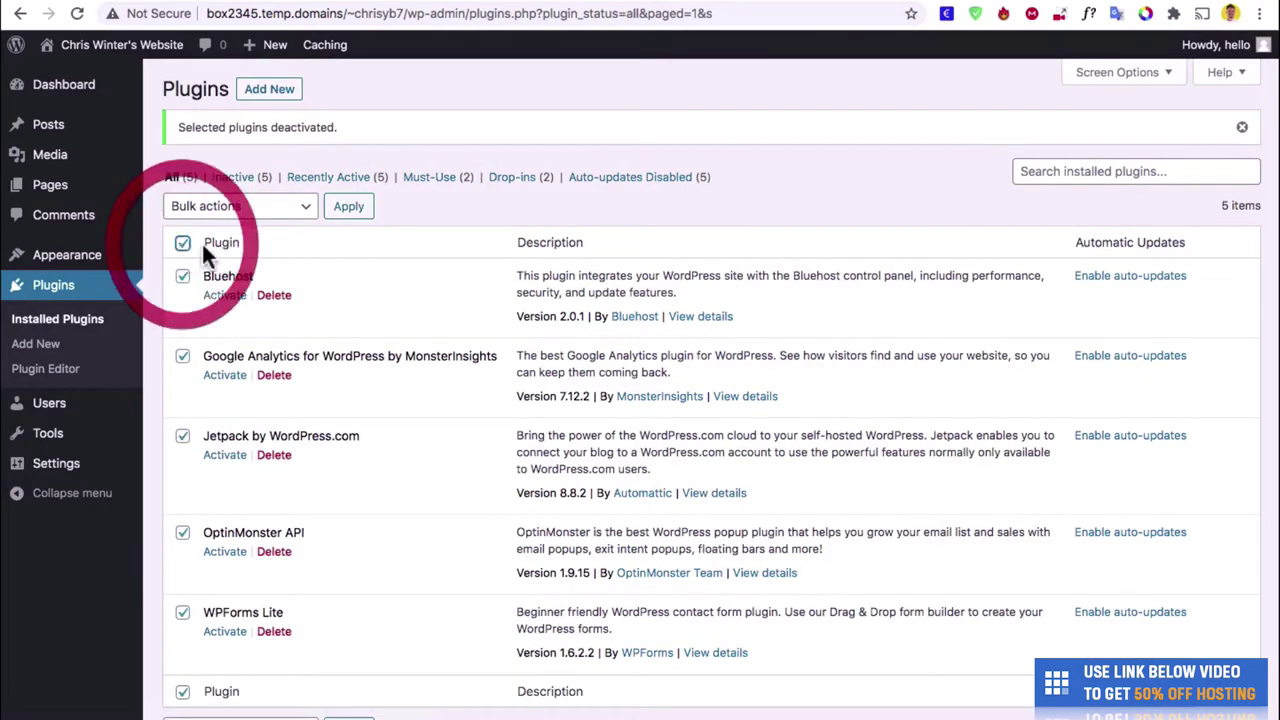
click(248, 211)
click(254, 272)
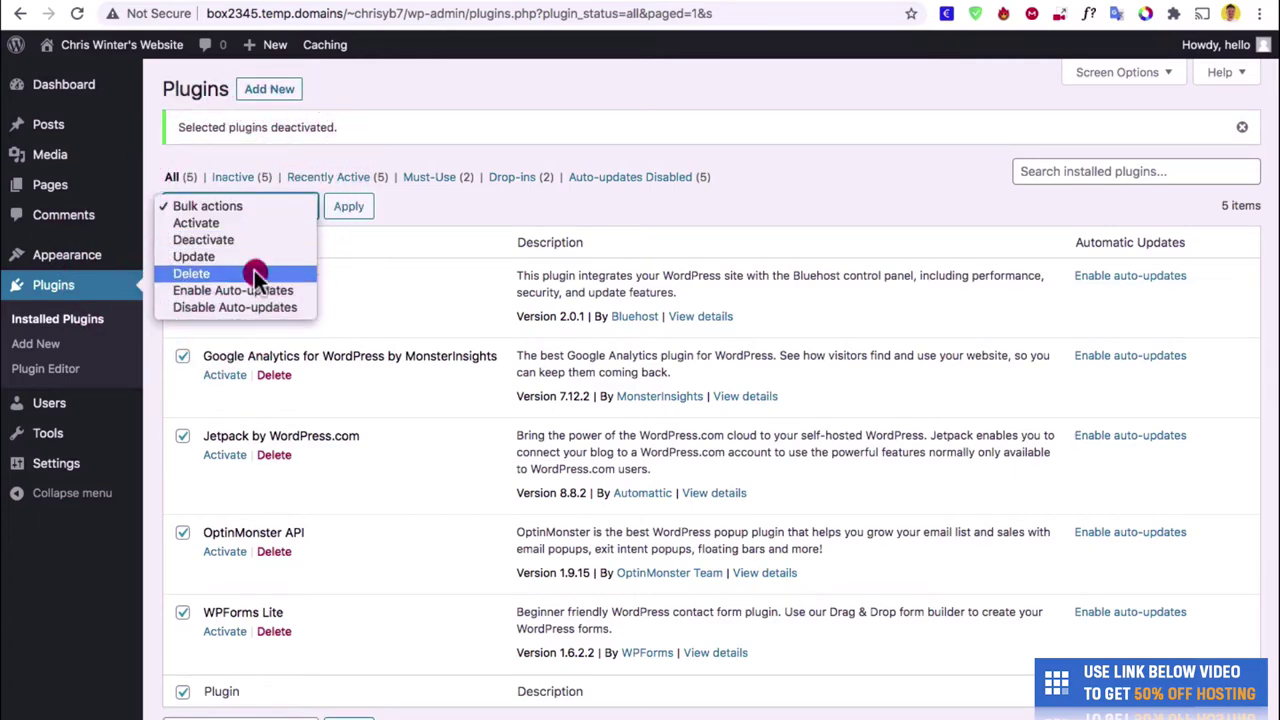
click(349, 206)
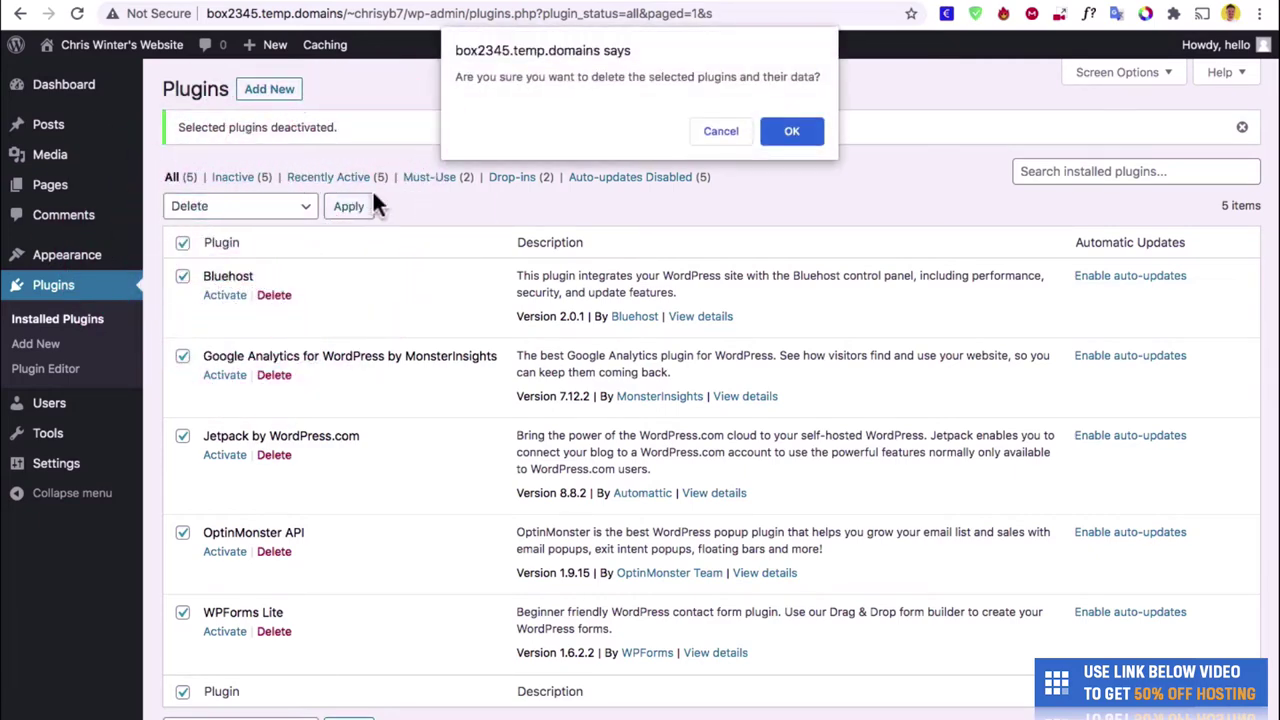
click(794, 135)
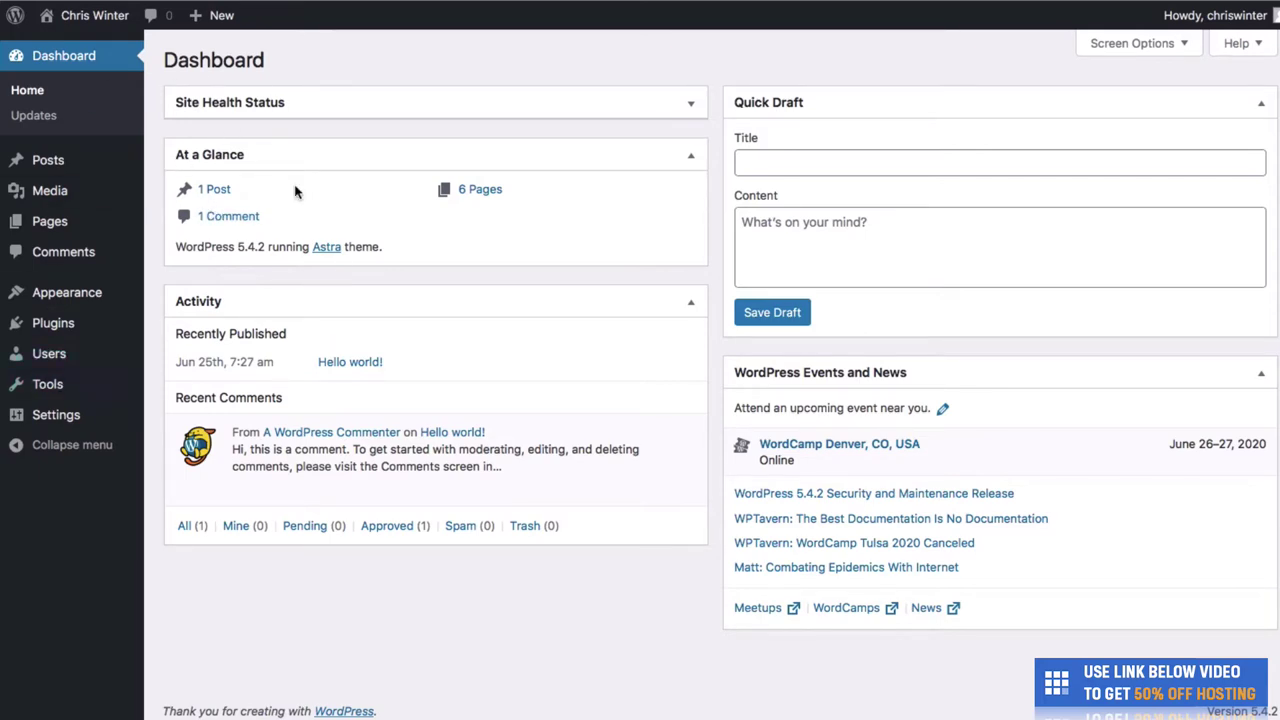
Search 'astra' in Add New plugins, then install and activate Starter Templates.
mouse_move(90, 323)
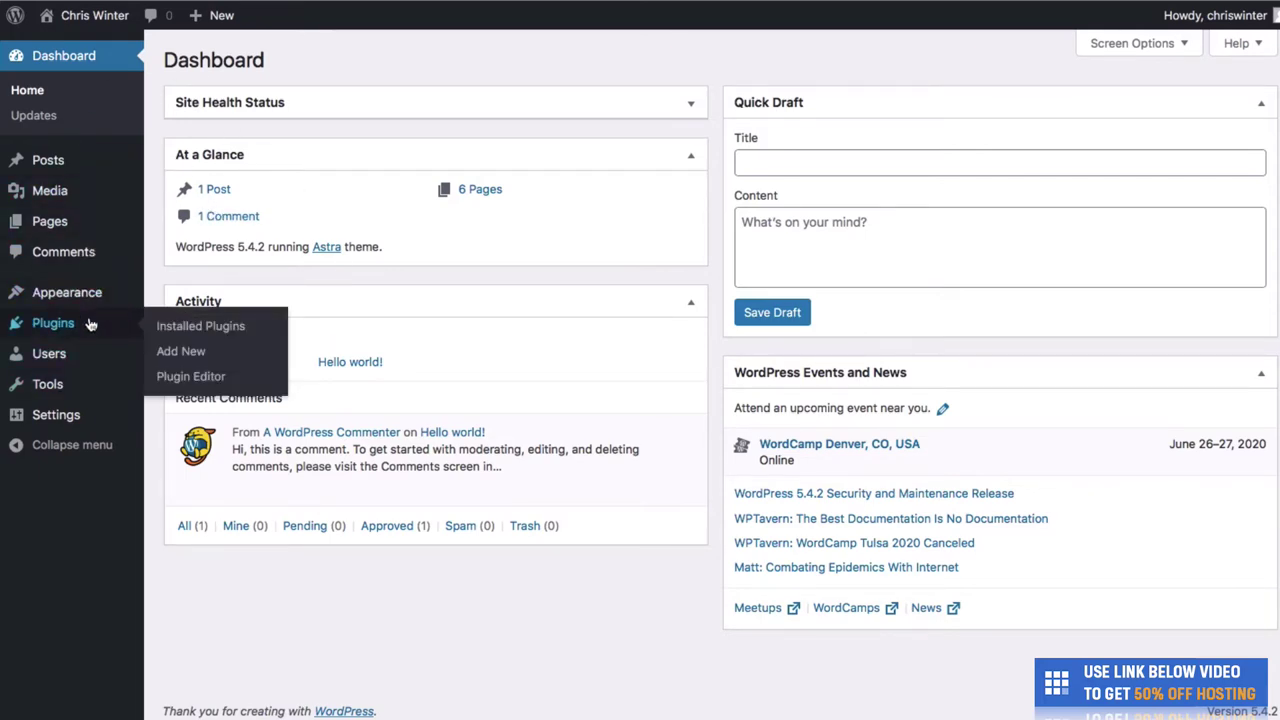
click(168, 354)
click(1140, 111)
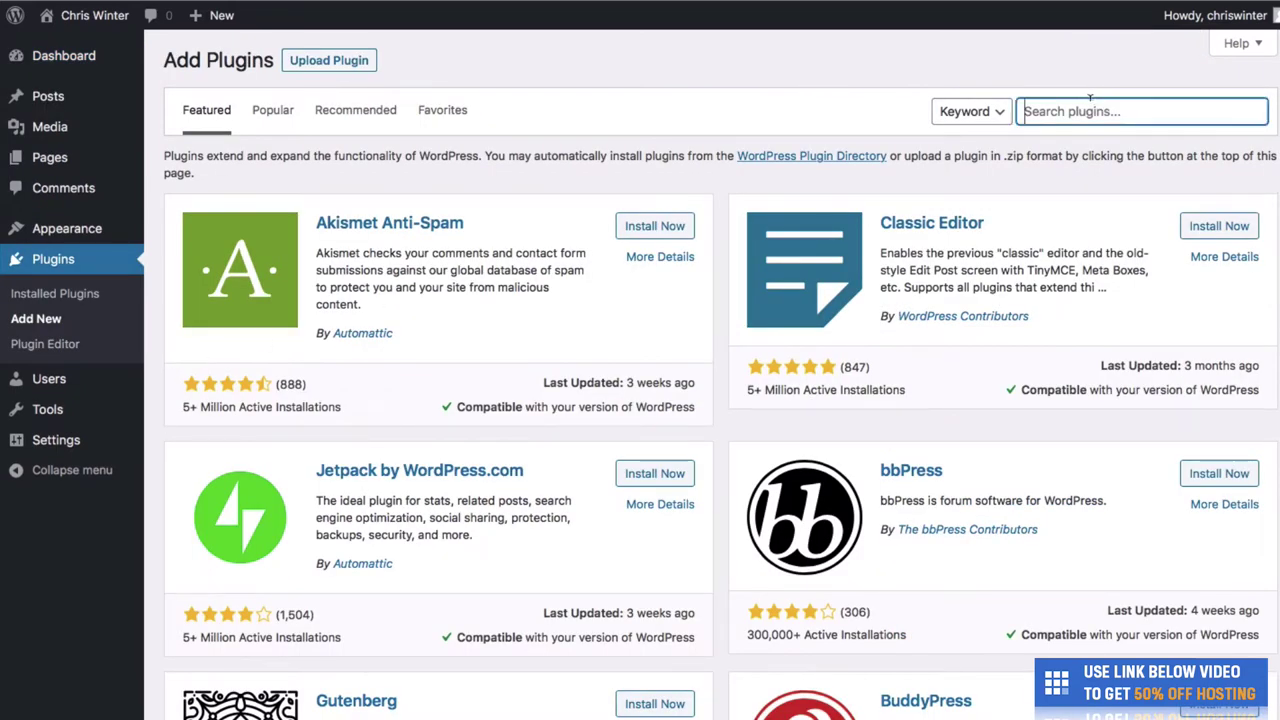
text(astra)
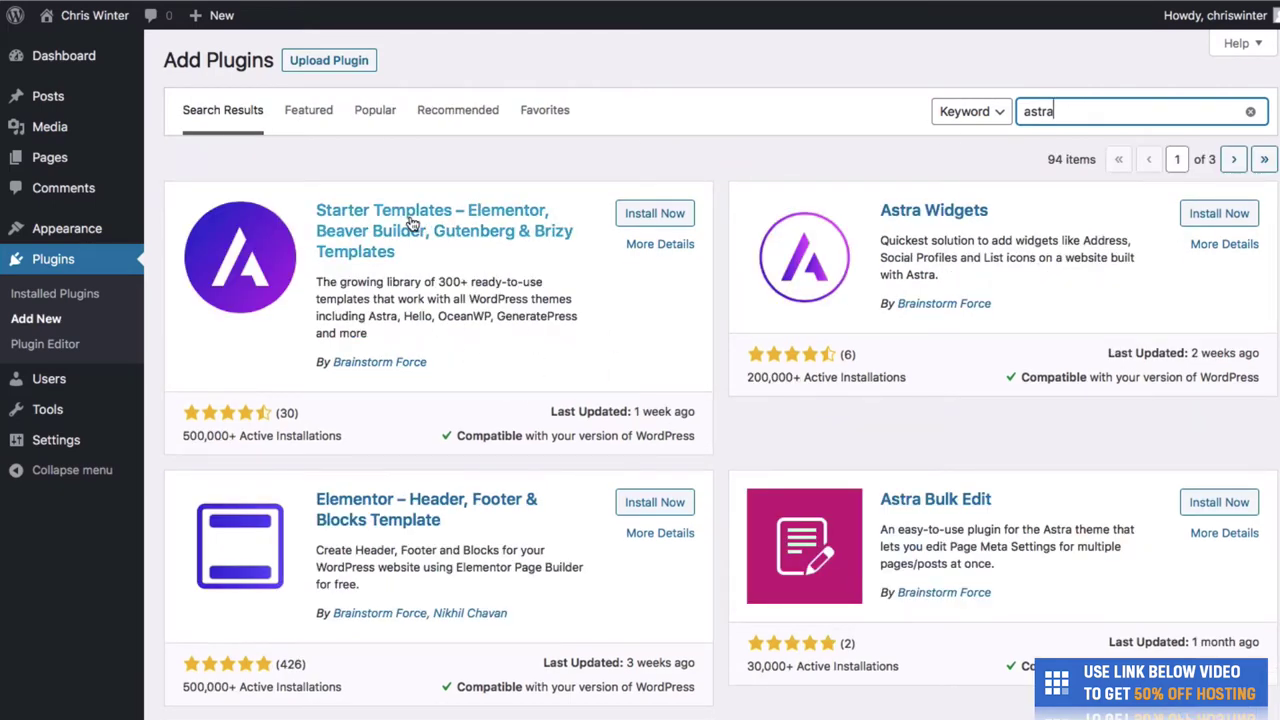
click(631, 213)
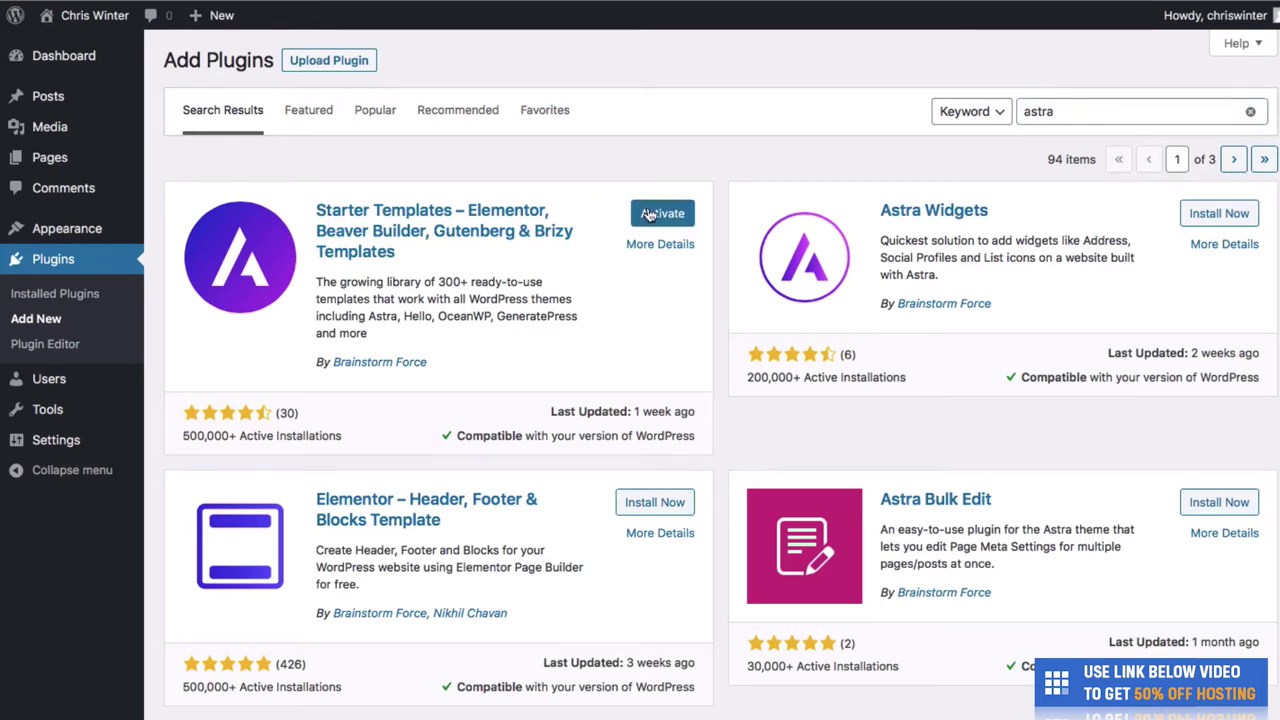
click(648, 214)
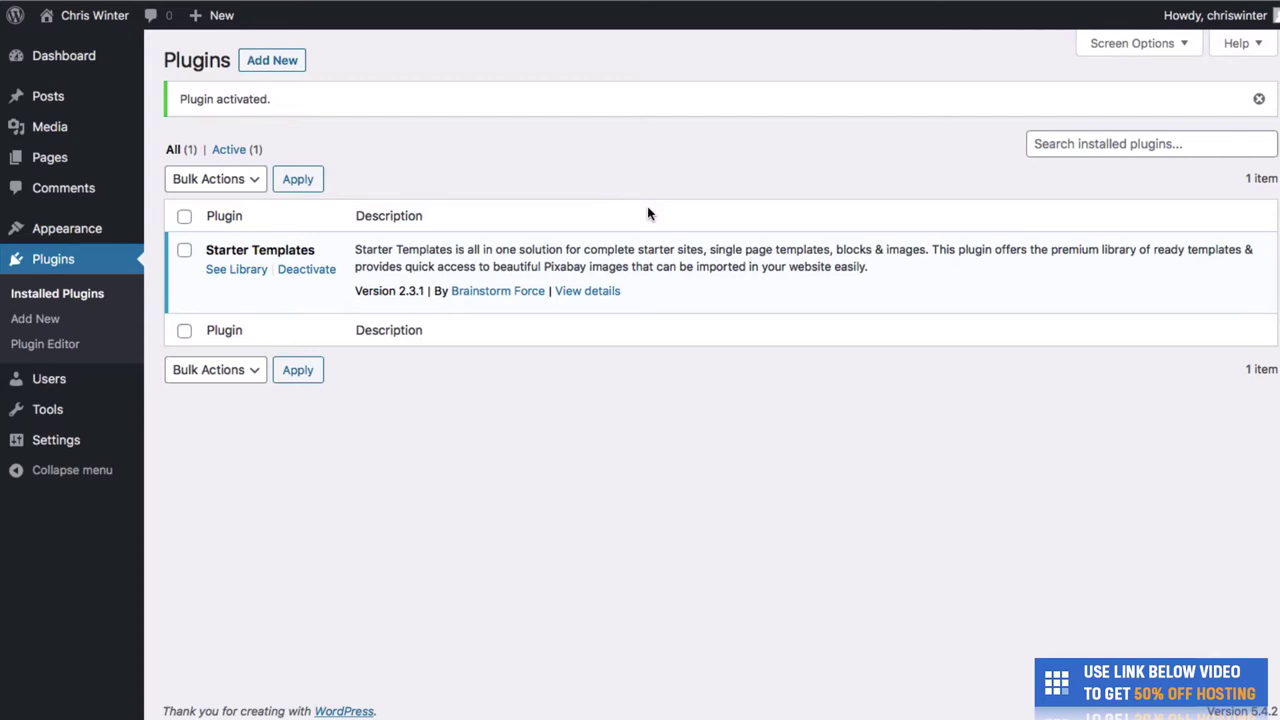
click(252, 271)
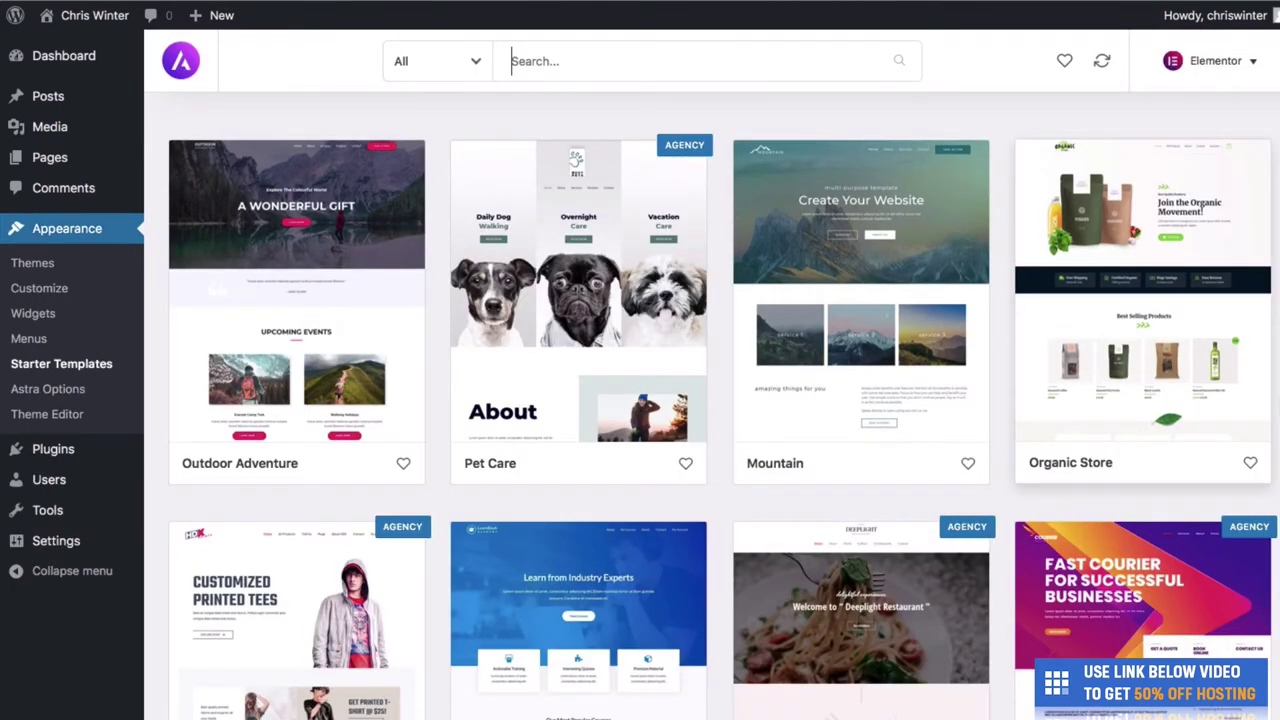
Scroll through the Starter Templates grid of Elementor designs like Outdoor Adventure and Mountain.
scroll(723, 421, down, 3)
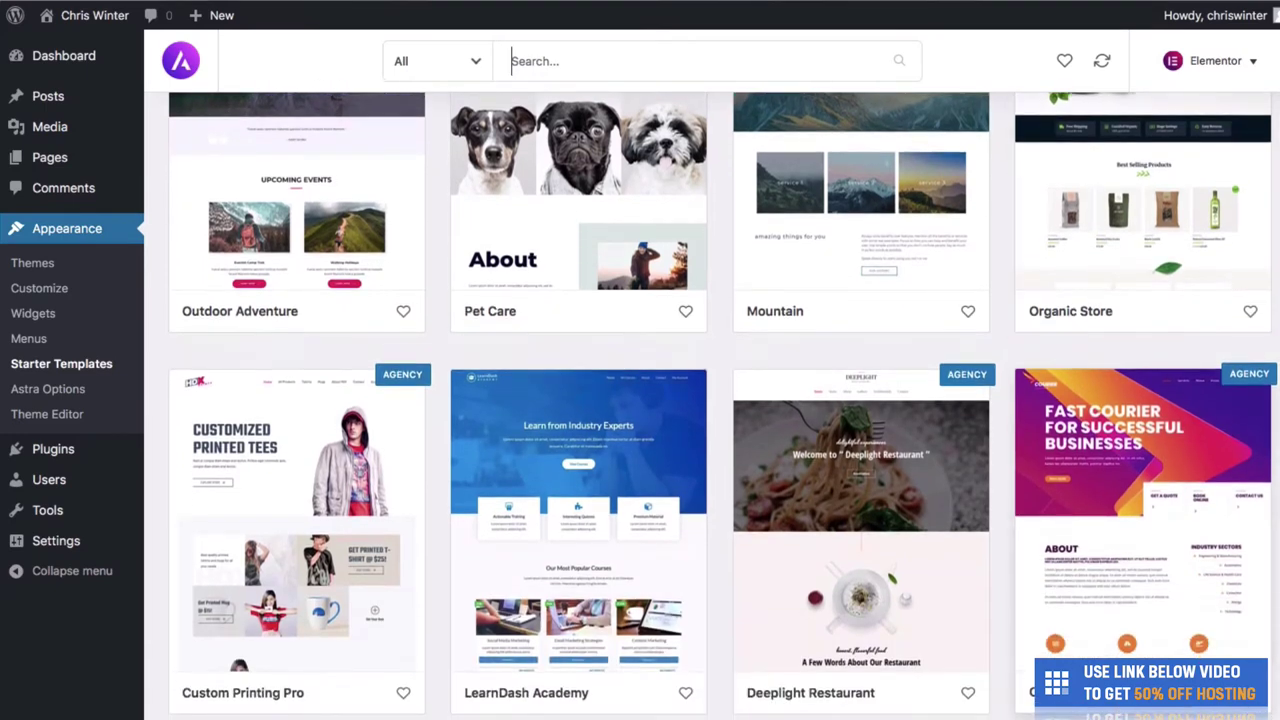
scroll(723, 421, down, 8)
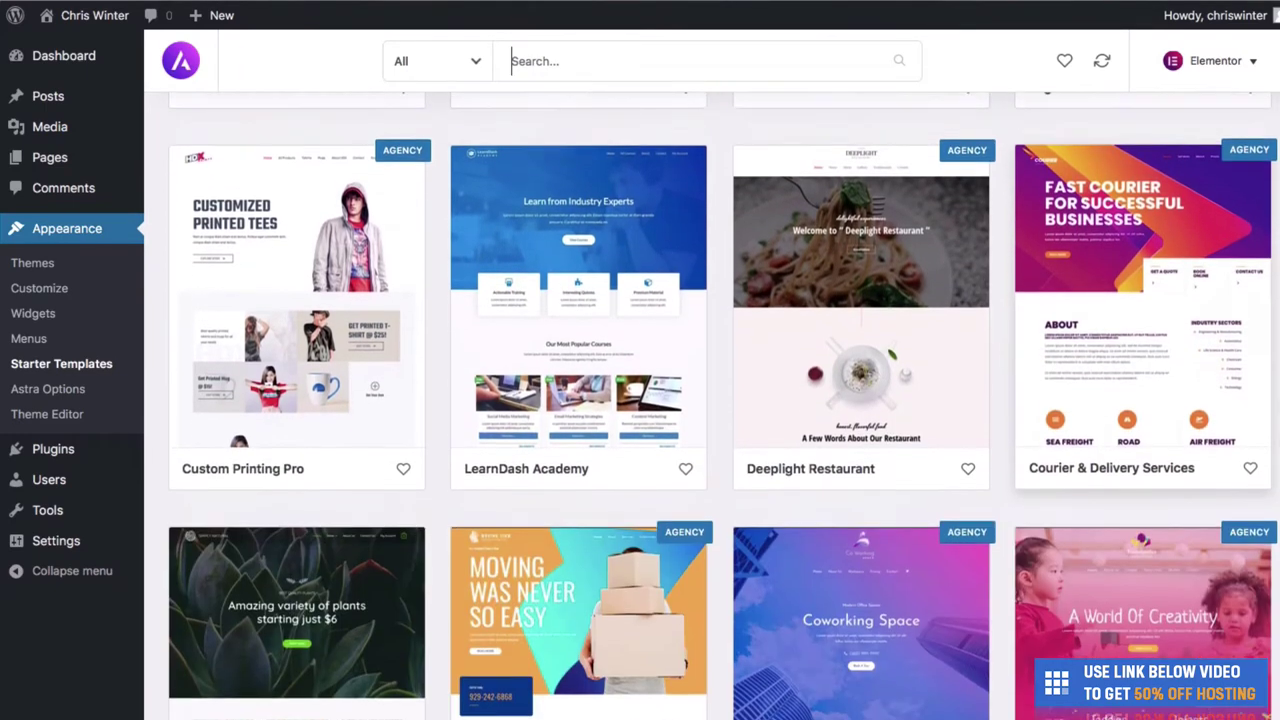
scroll(723, 421, down, 2)
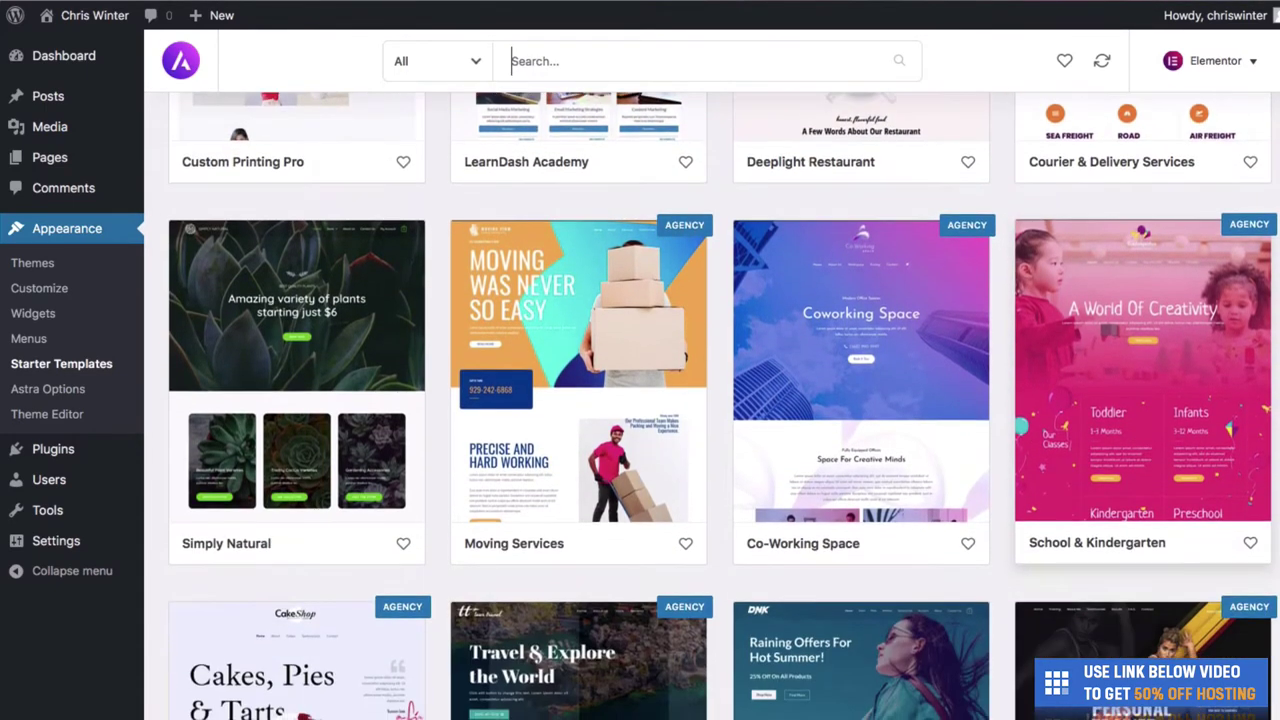
scroll(723, 421, down, 5)
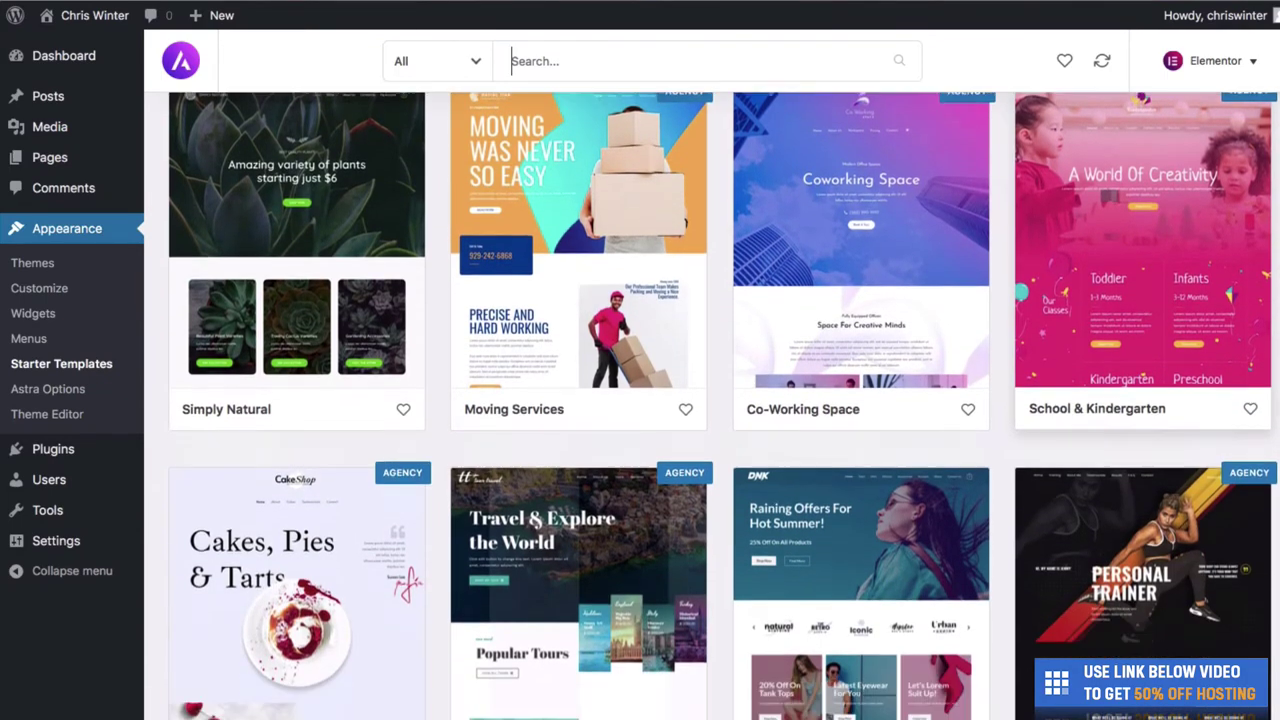
scroll(723, 421, down, 3)
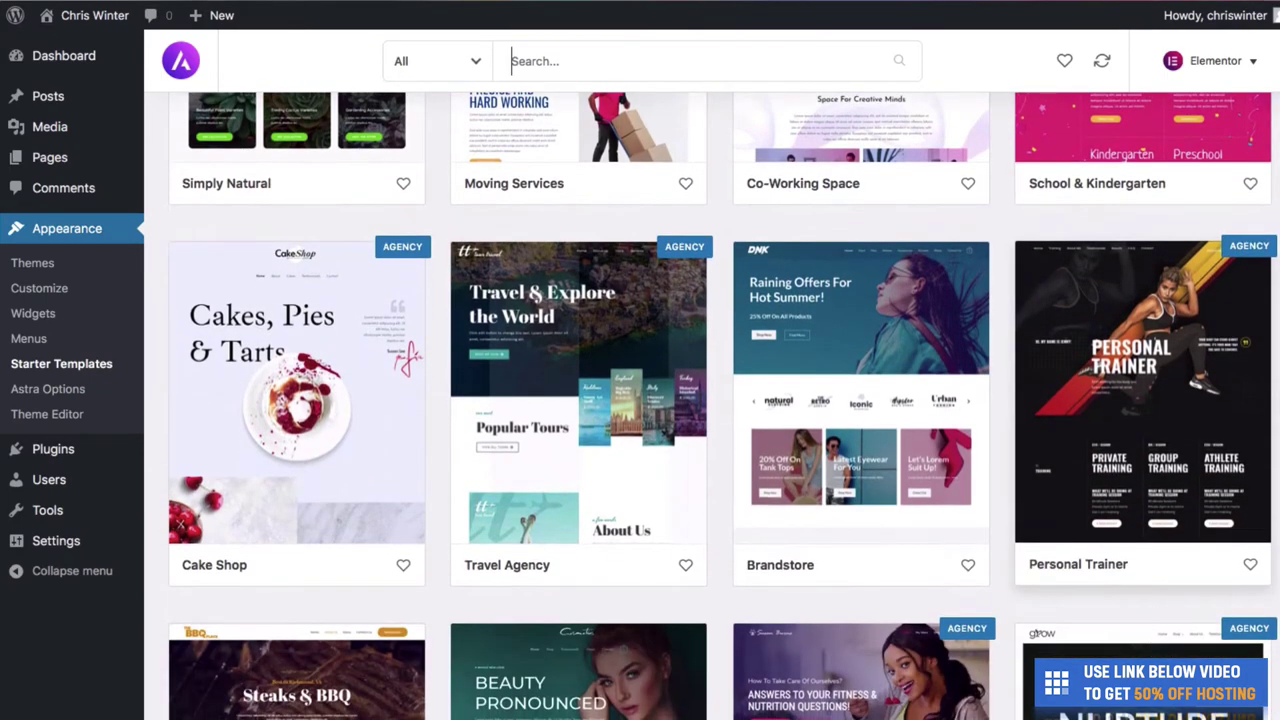
scroll(1278, 440, down, 5)
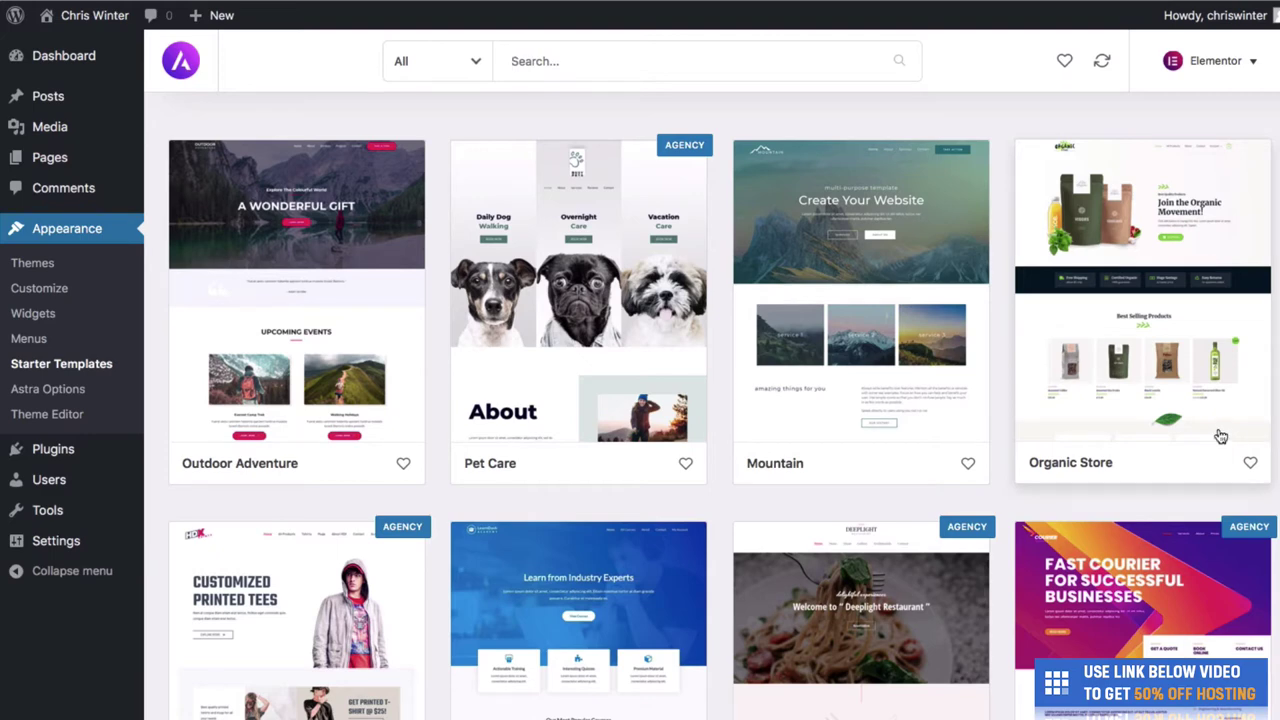
Filter the template library to Free templates and browse the filtered results.
click(461, 76)
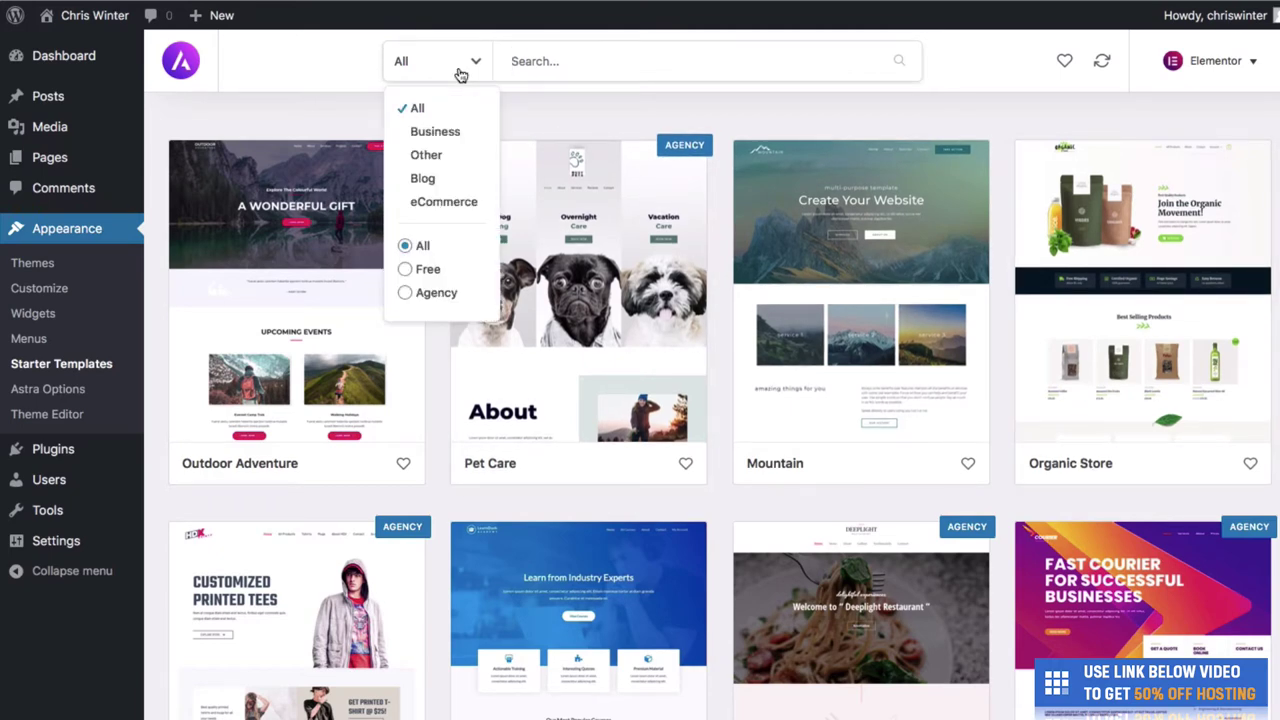
click(410, 272)
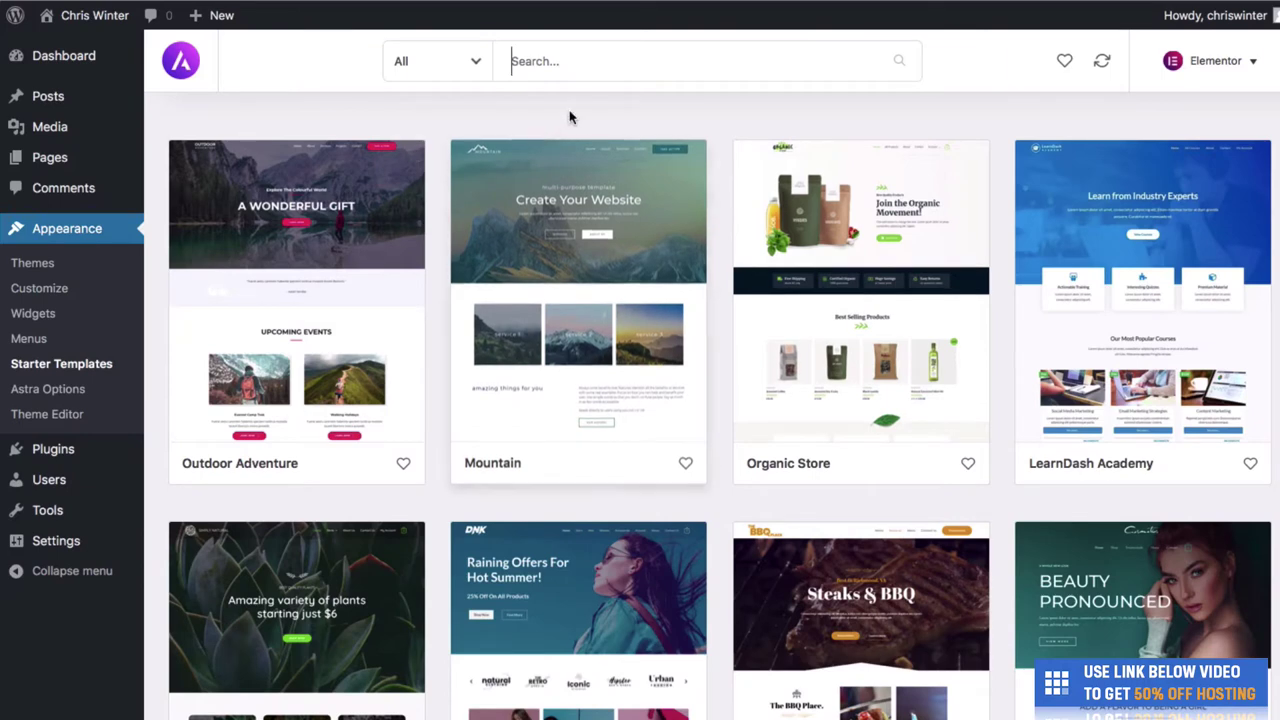
scroll(682, 106, down, 1)
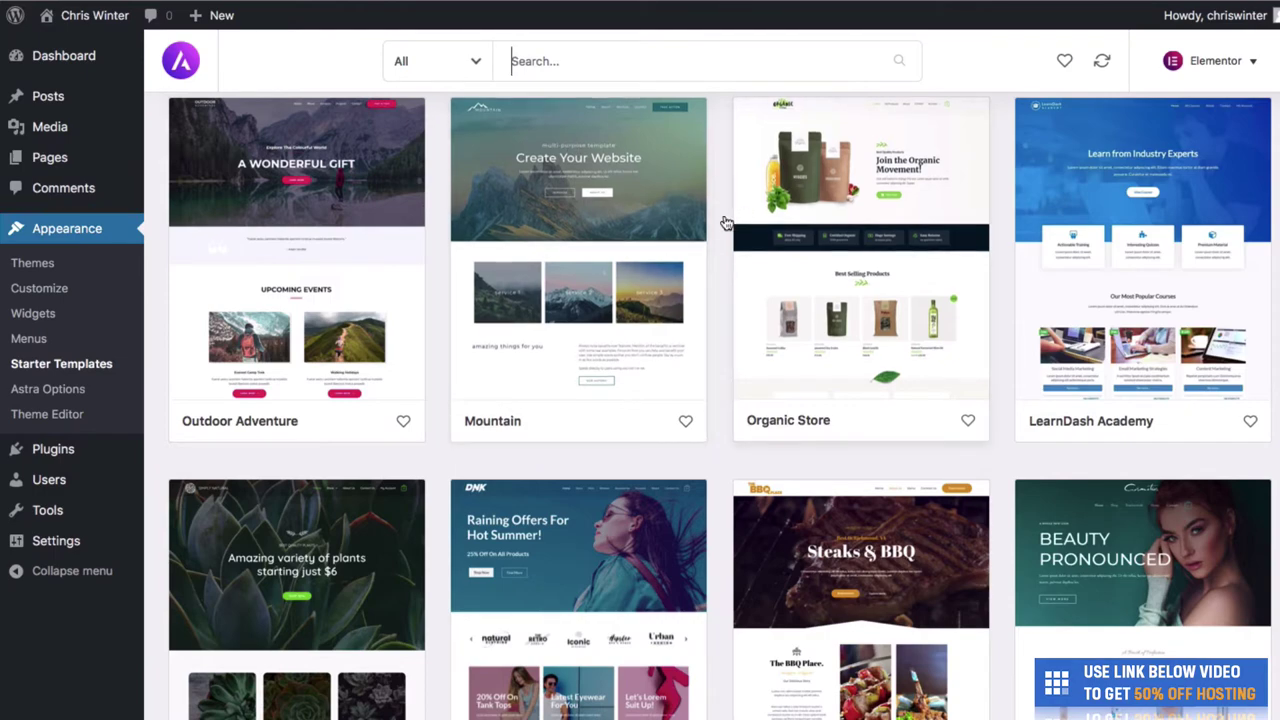
scroll(726, 222, down, 3)
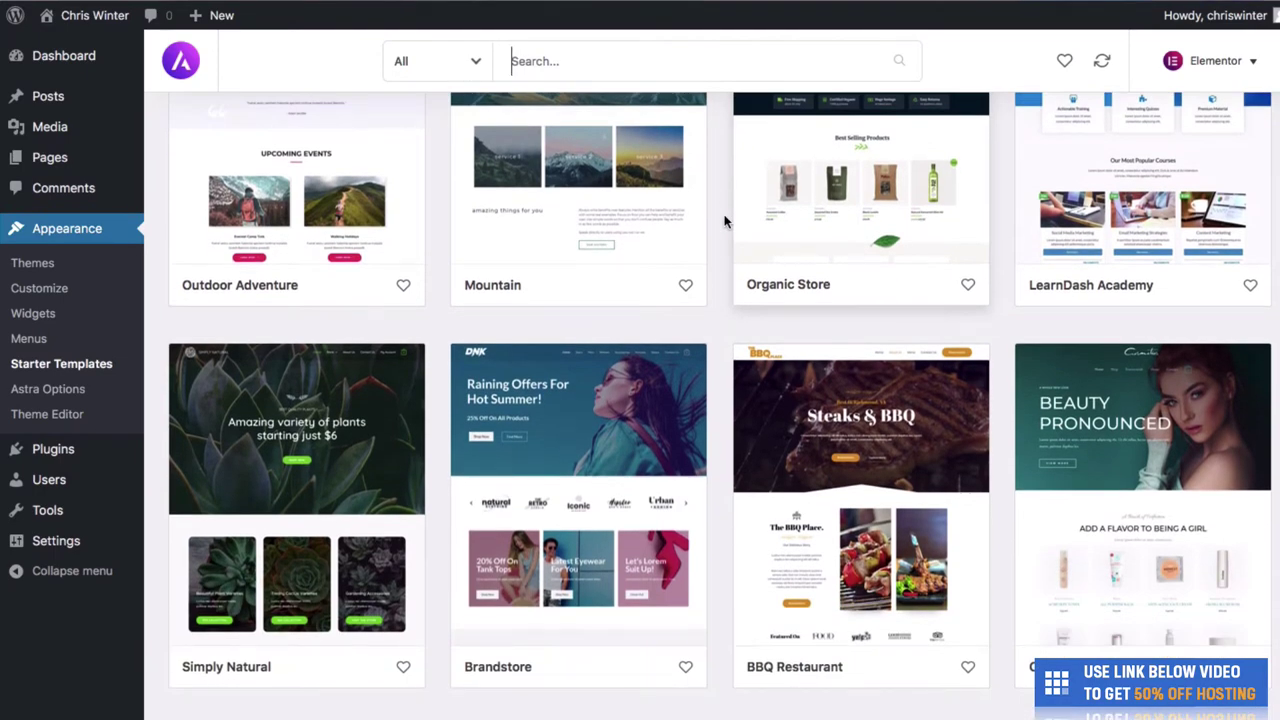
scroll(726, 221, up, 2)
scroll(726, 221, down, 3)
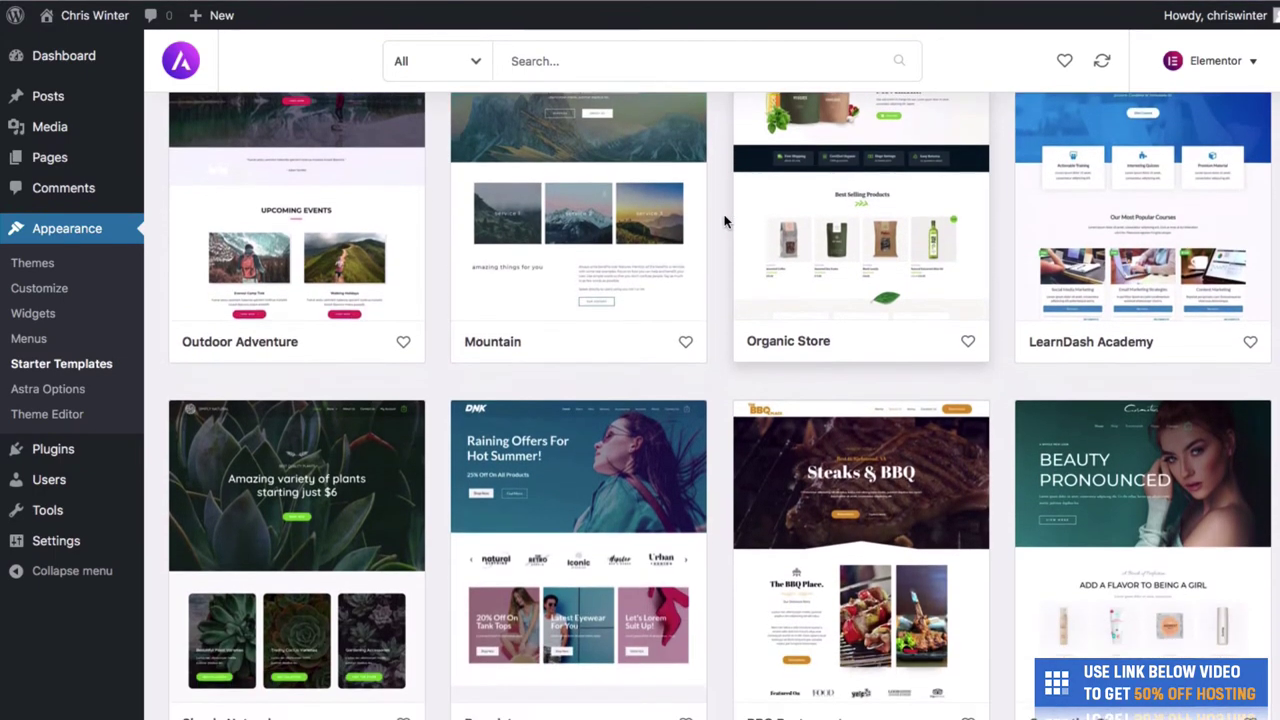
scroll(726, 221, down, 3)
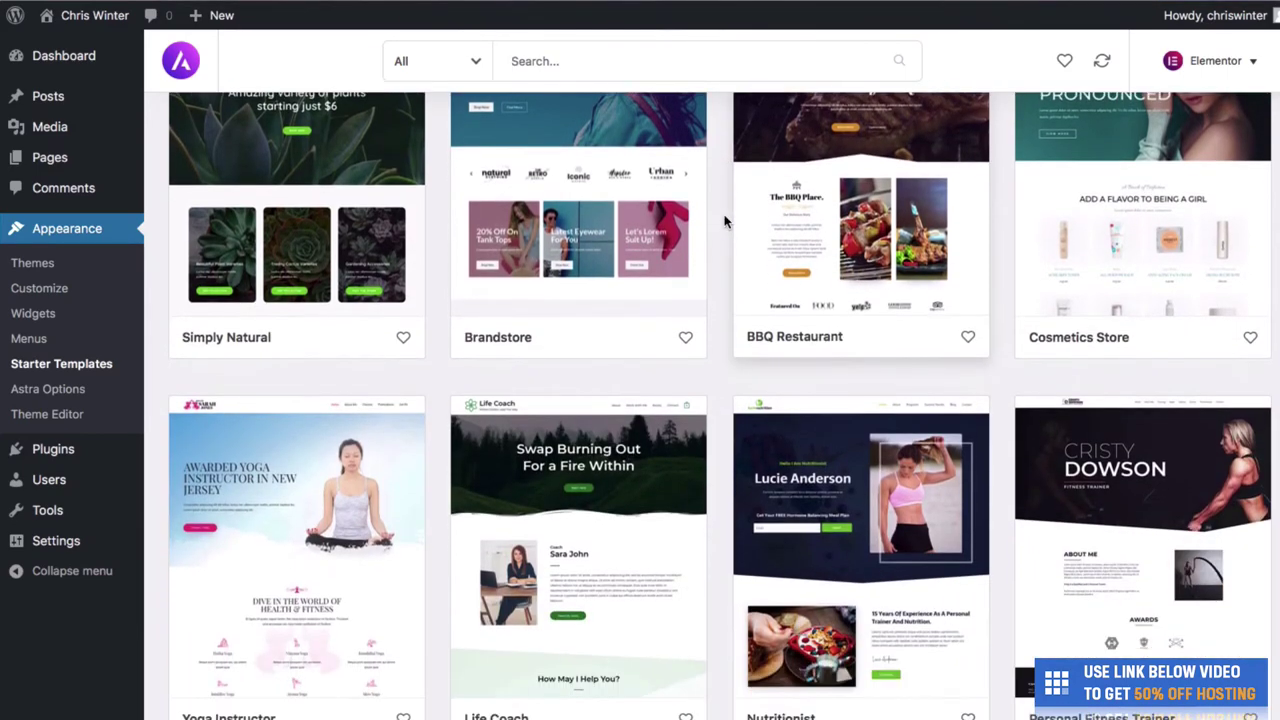
scroll(726, 221, down, 6)
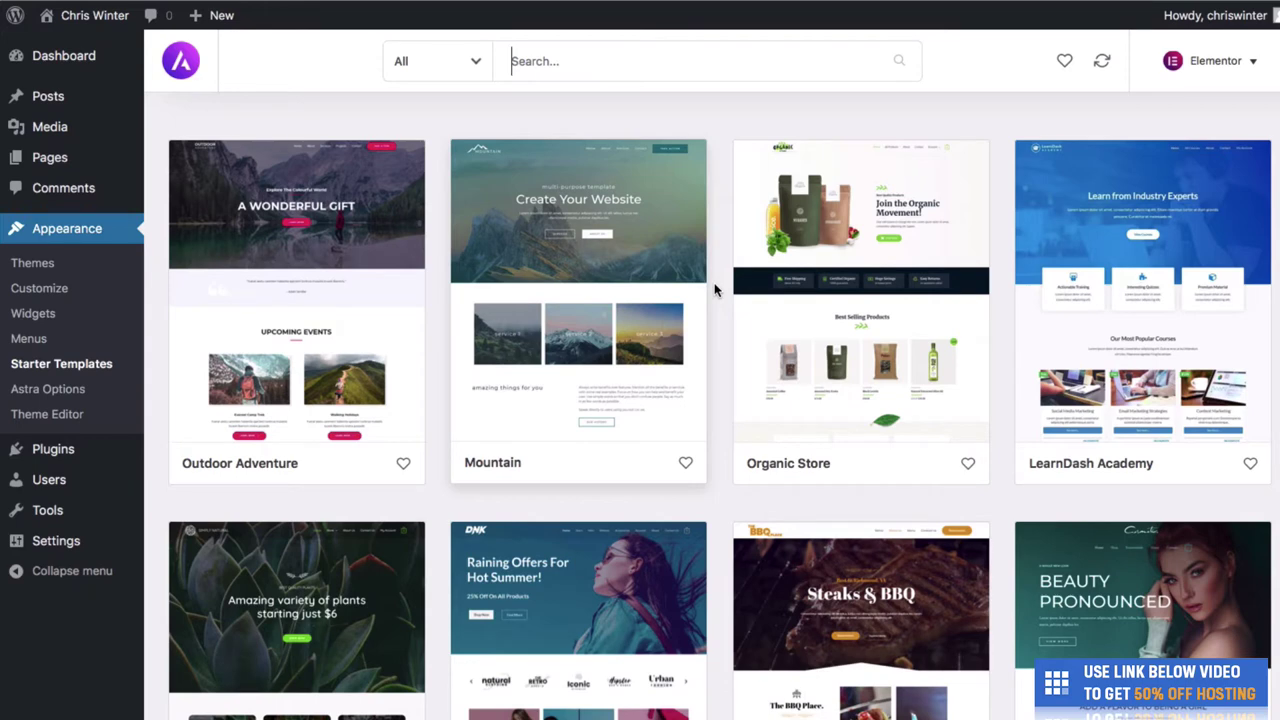
Open the Mountain template and preview its About, Services and Contact pages.
click(572, 370)
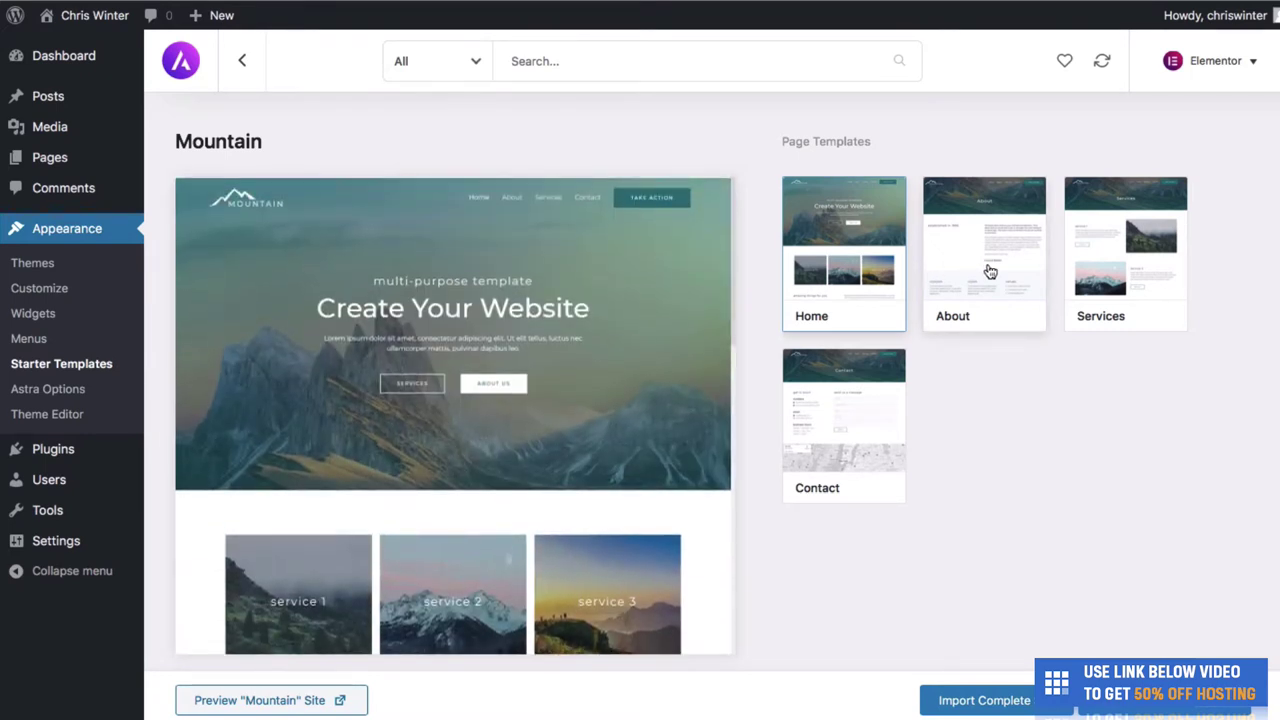
click(990, 272)
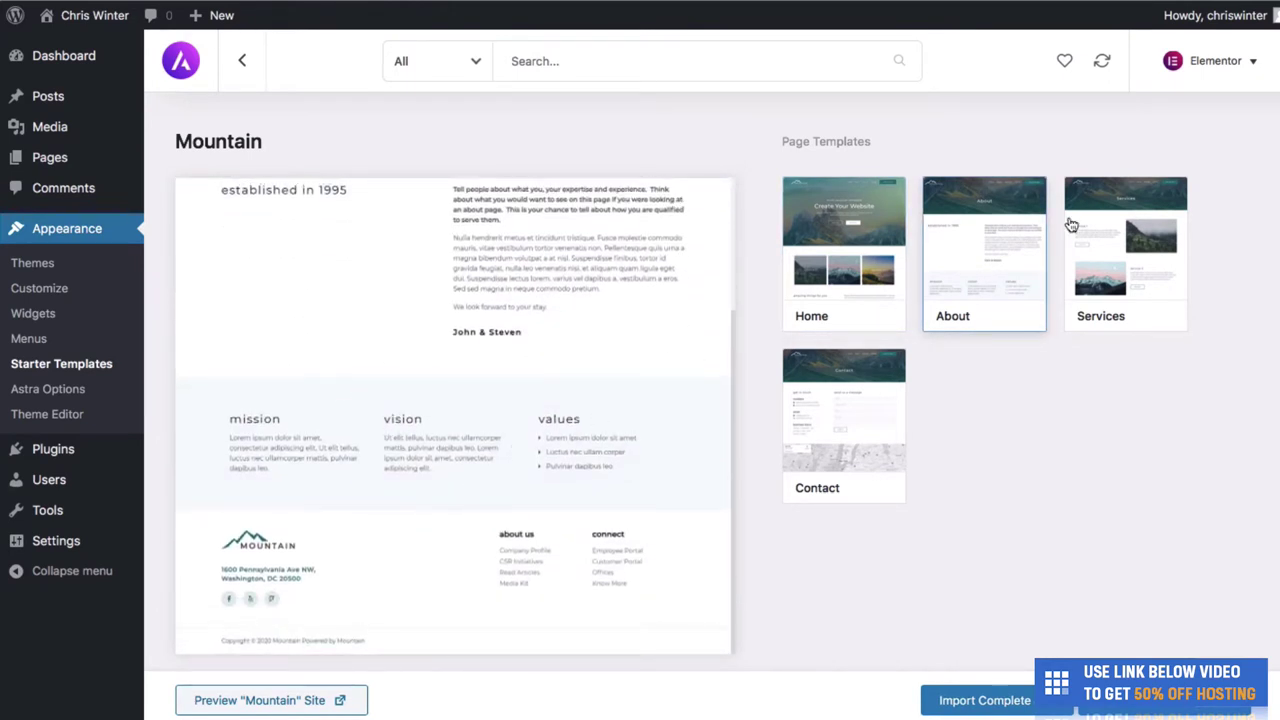
click(1118, 244)
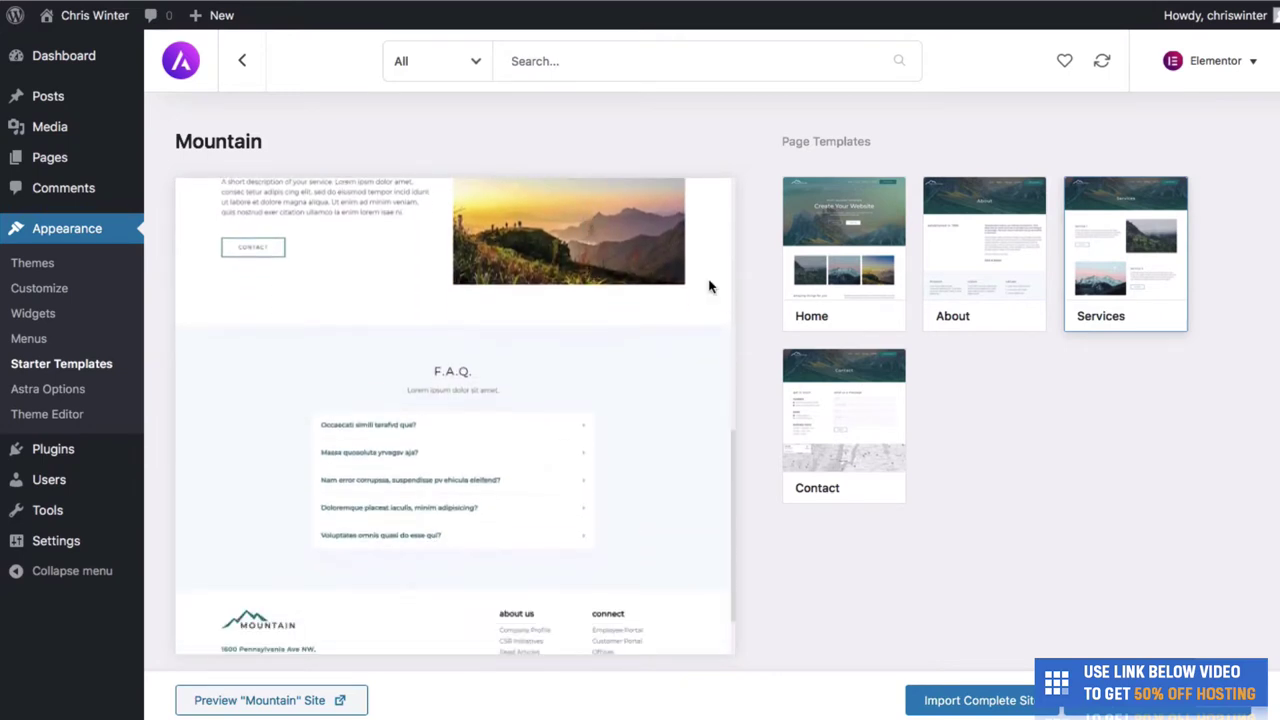
click(838, 402)
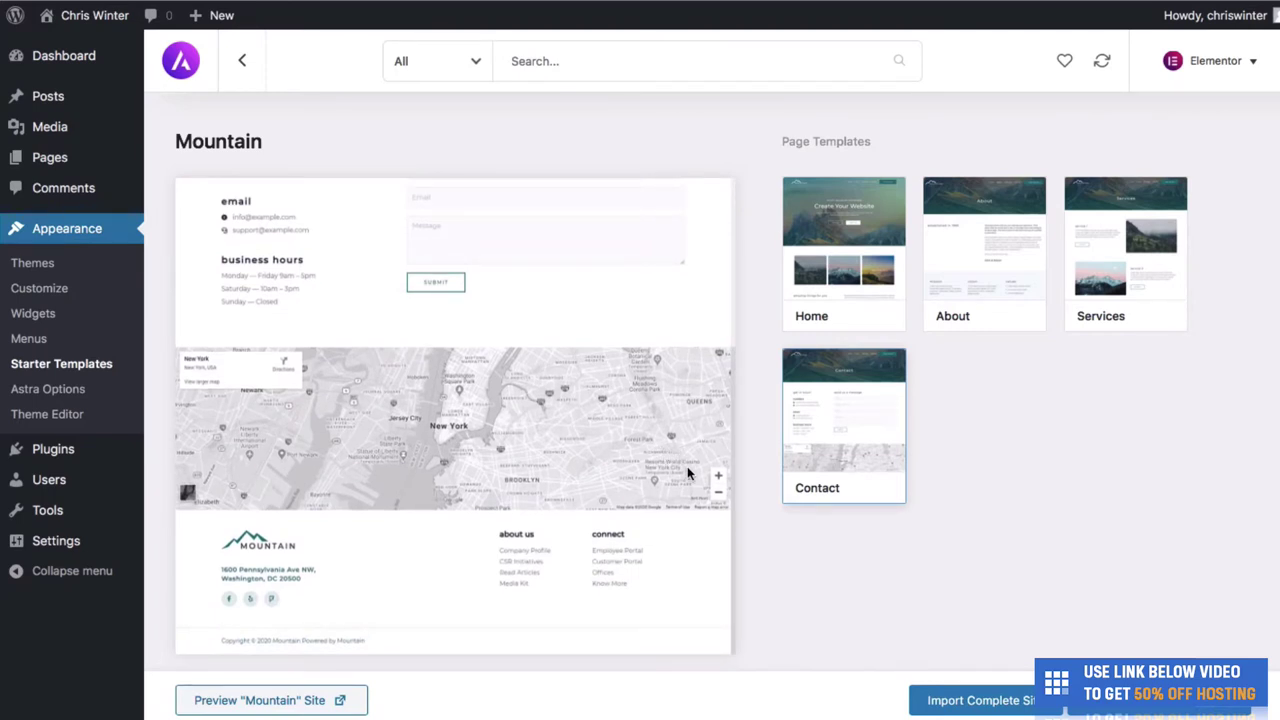
click(933, 704)
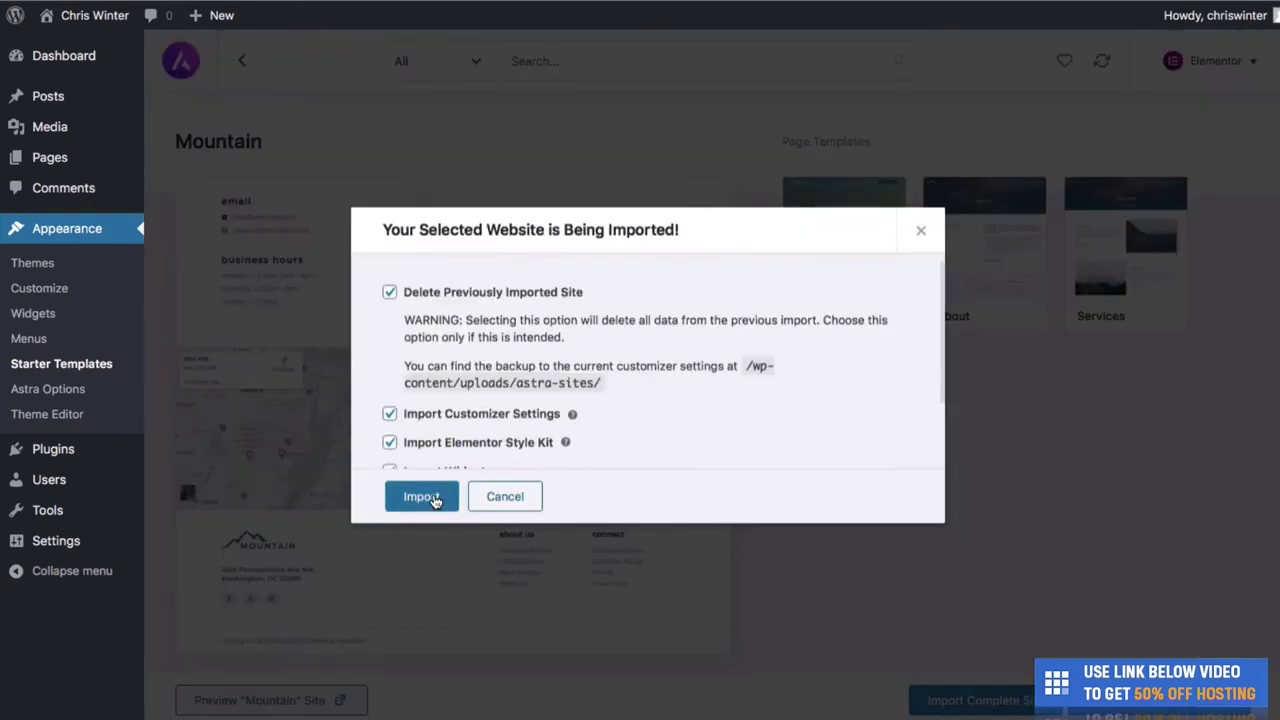
Confirm the Mountain complete-site import and view the resulting live site.
click(433, 497)
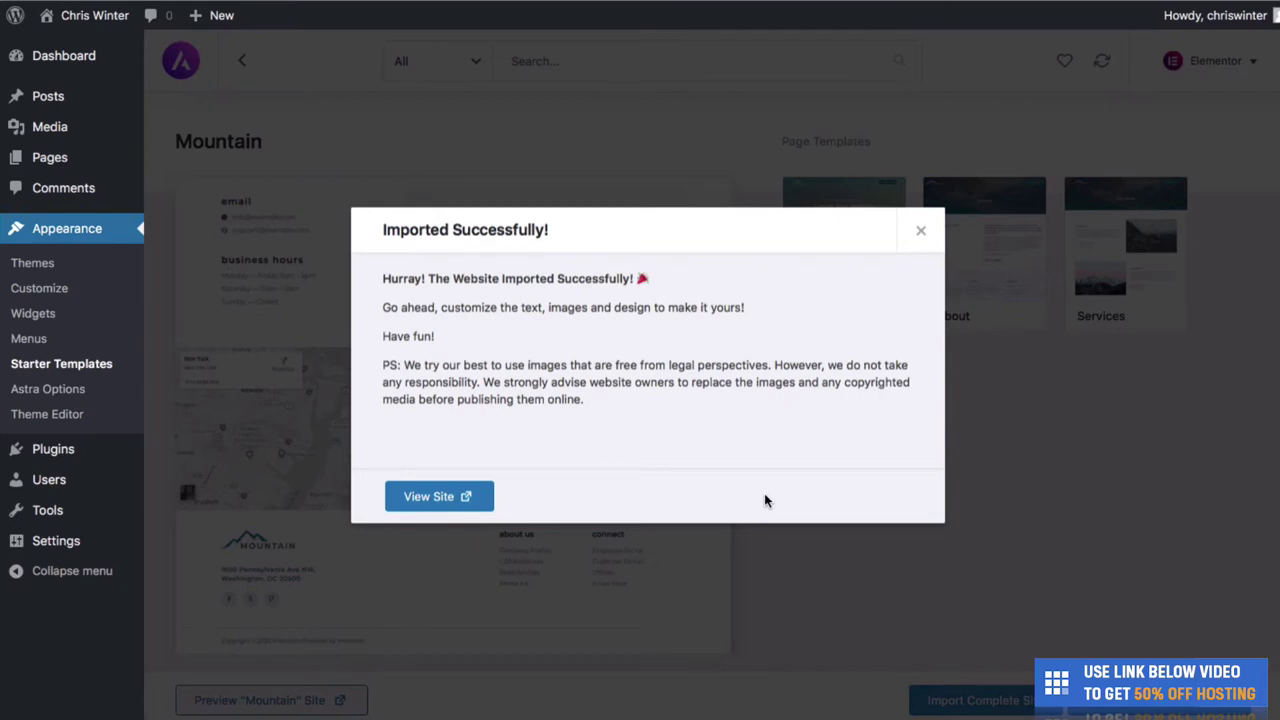
click(477, 498)
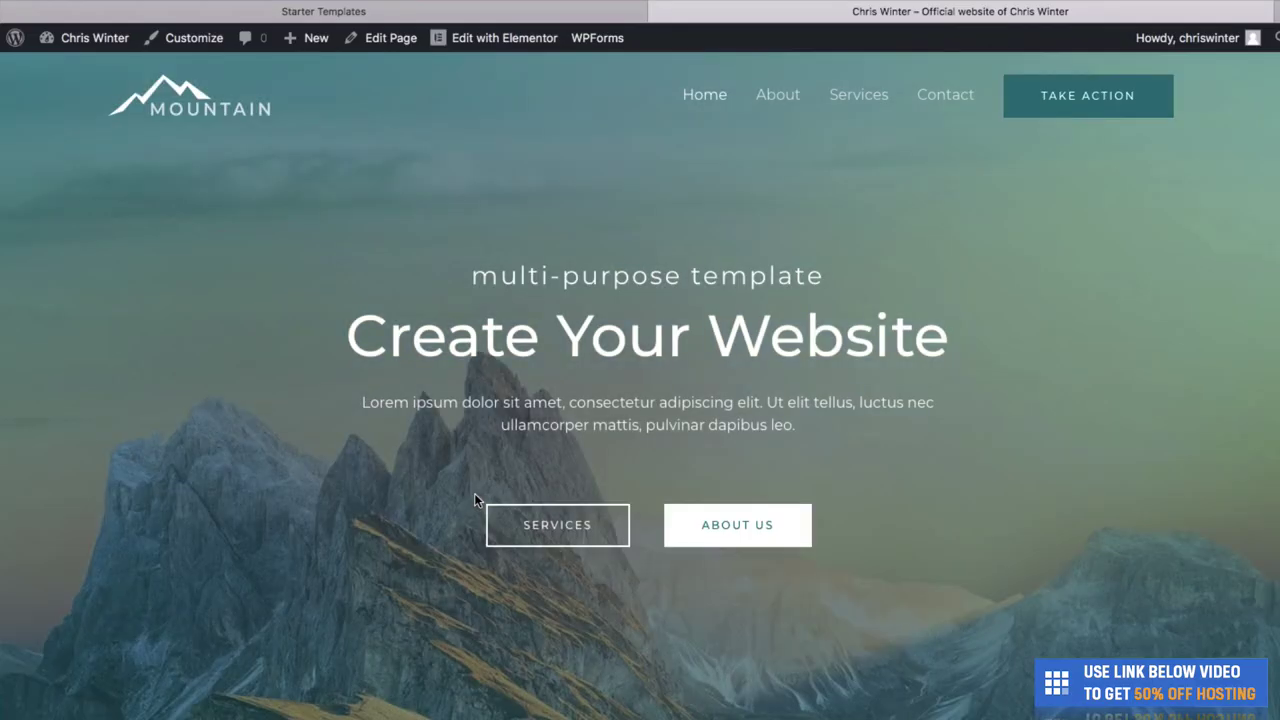
scroll(572, 601, down, 1)
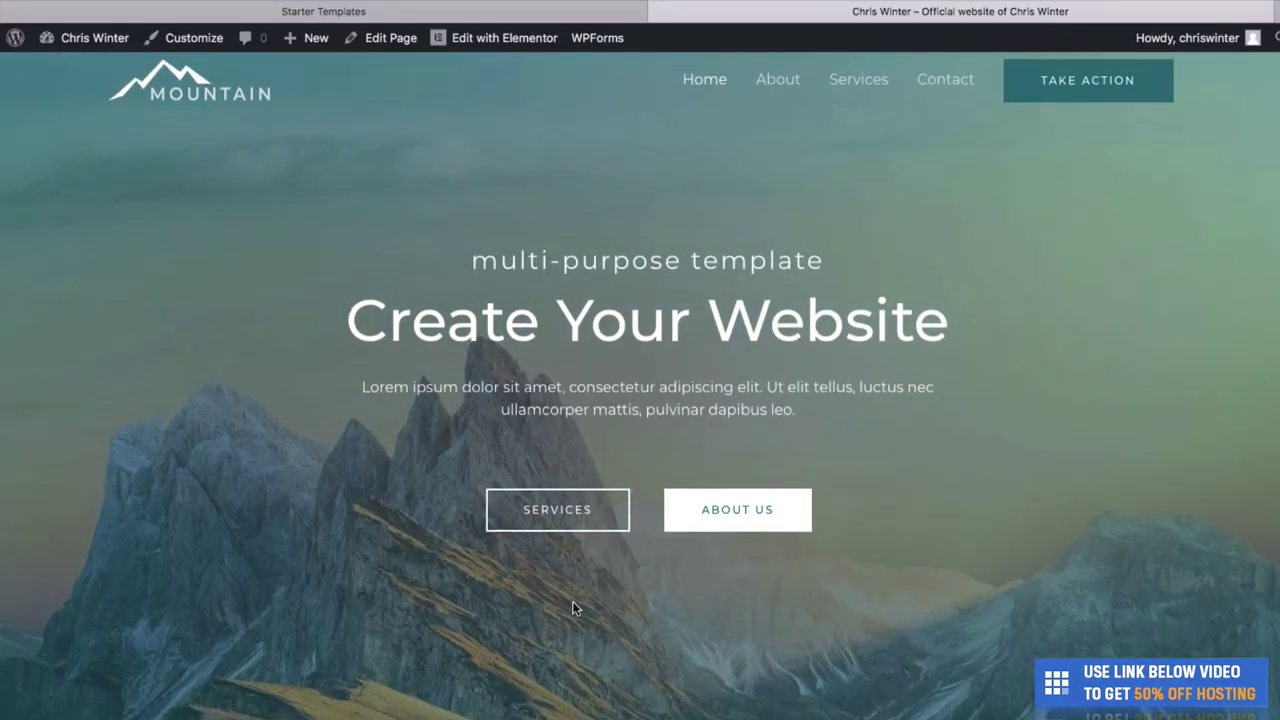
scroll(640, 570, up, 1)
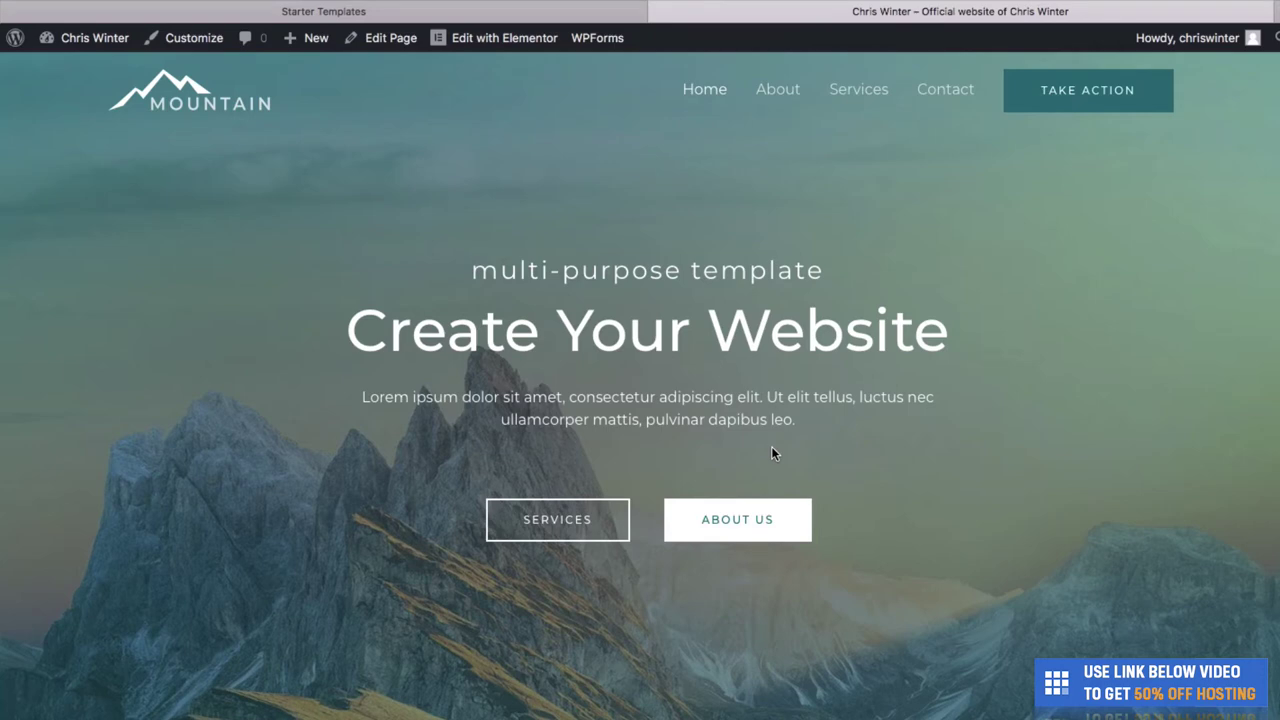
scroll(771, 453, down, 3)
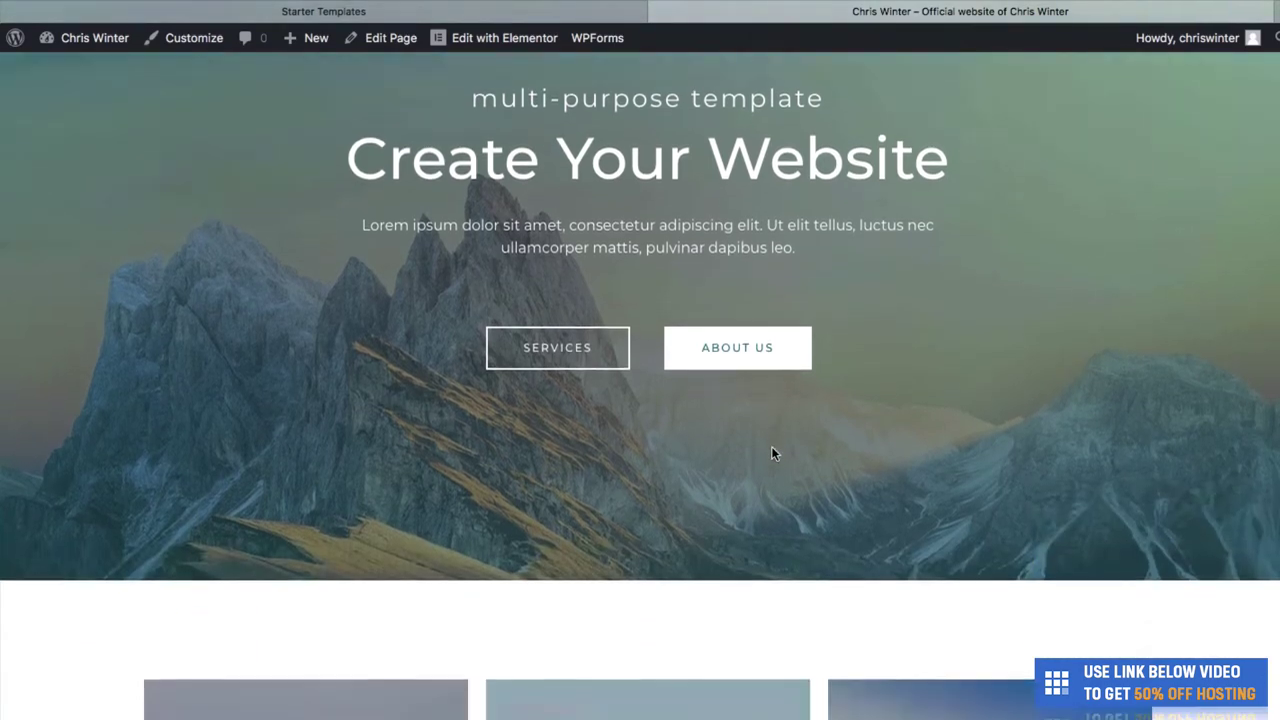
scroll(771, 453, down, 8)
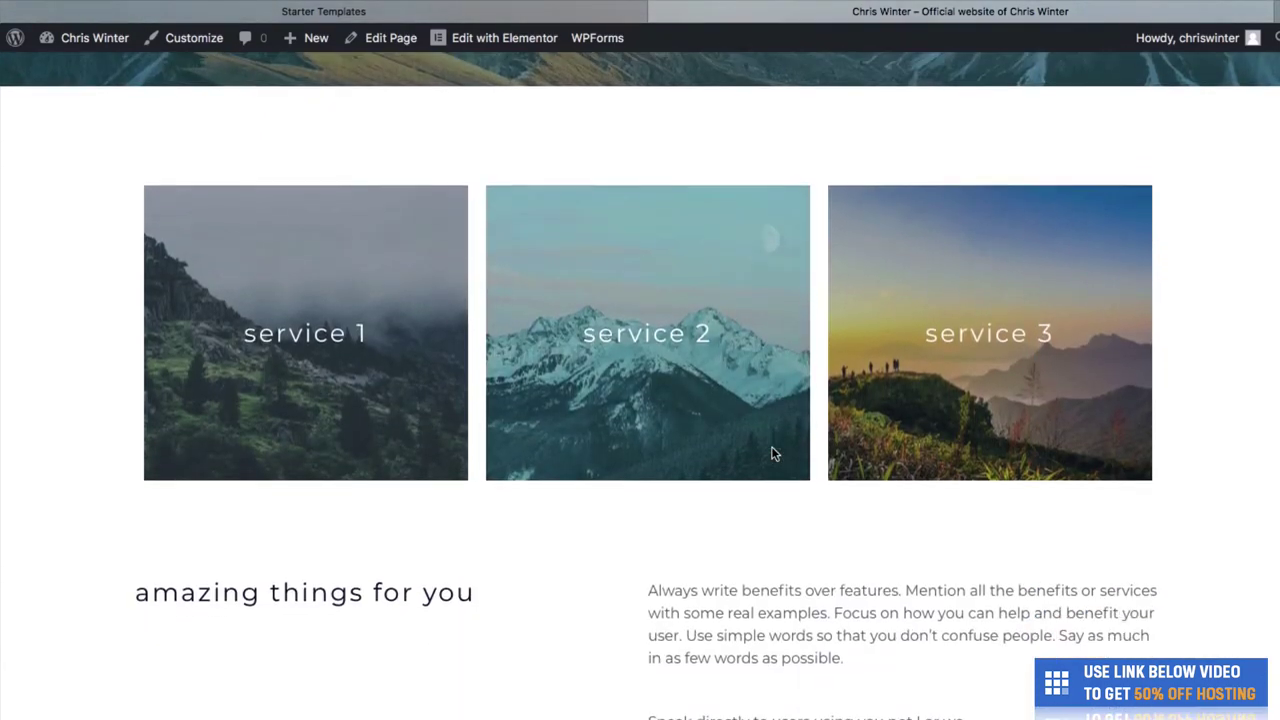
drag(1278, 360, 1278, 420)
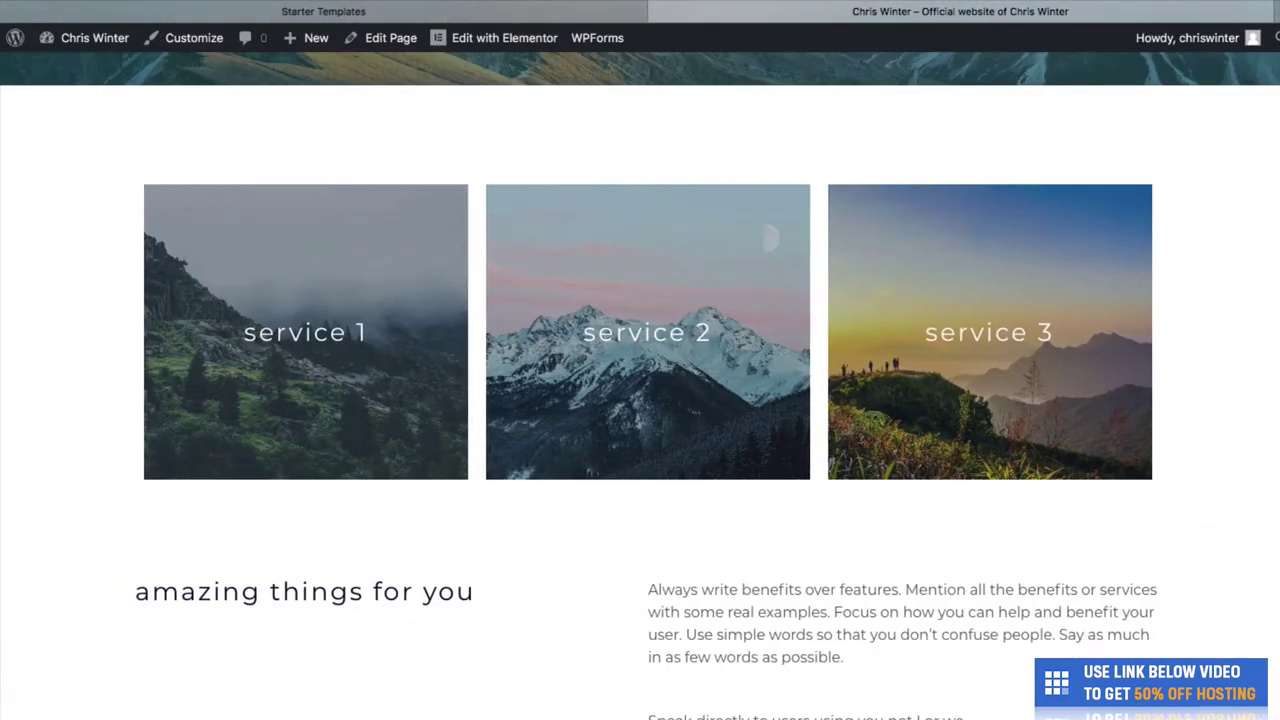
scroll(1216, 476, down, 10)
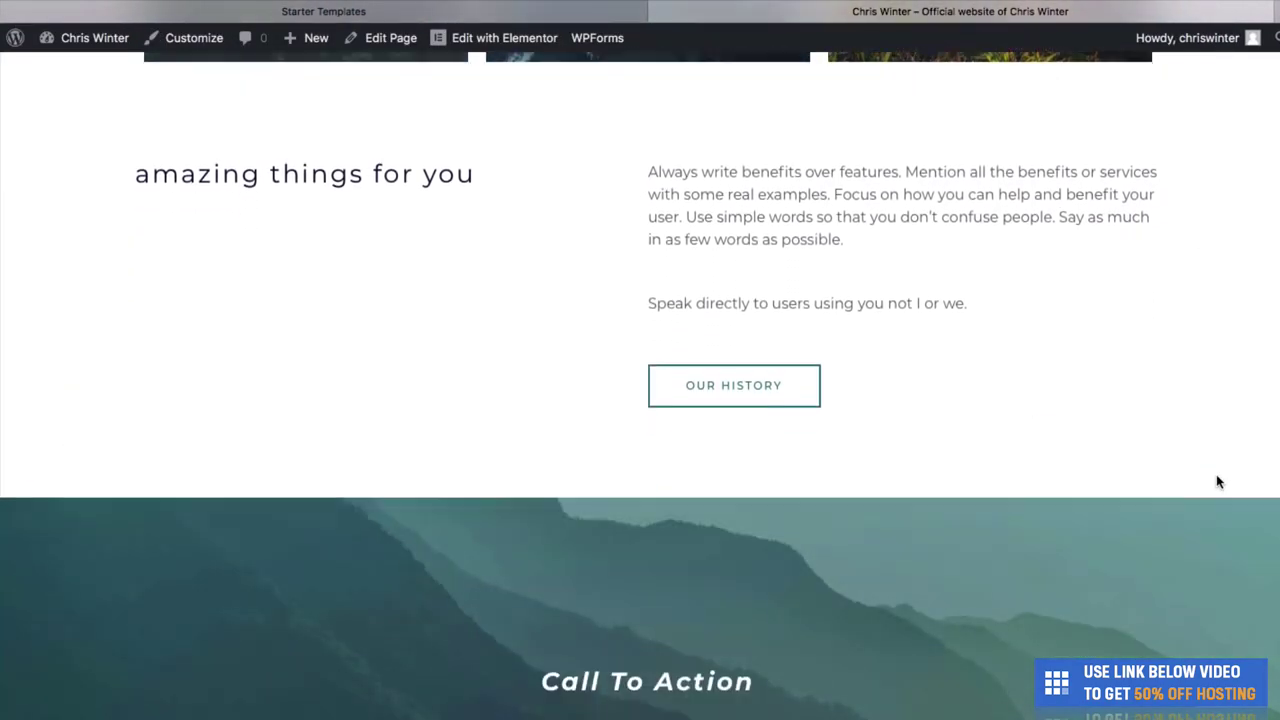
scroll(1218, 481, down, 10)
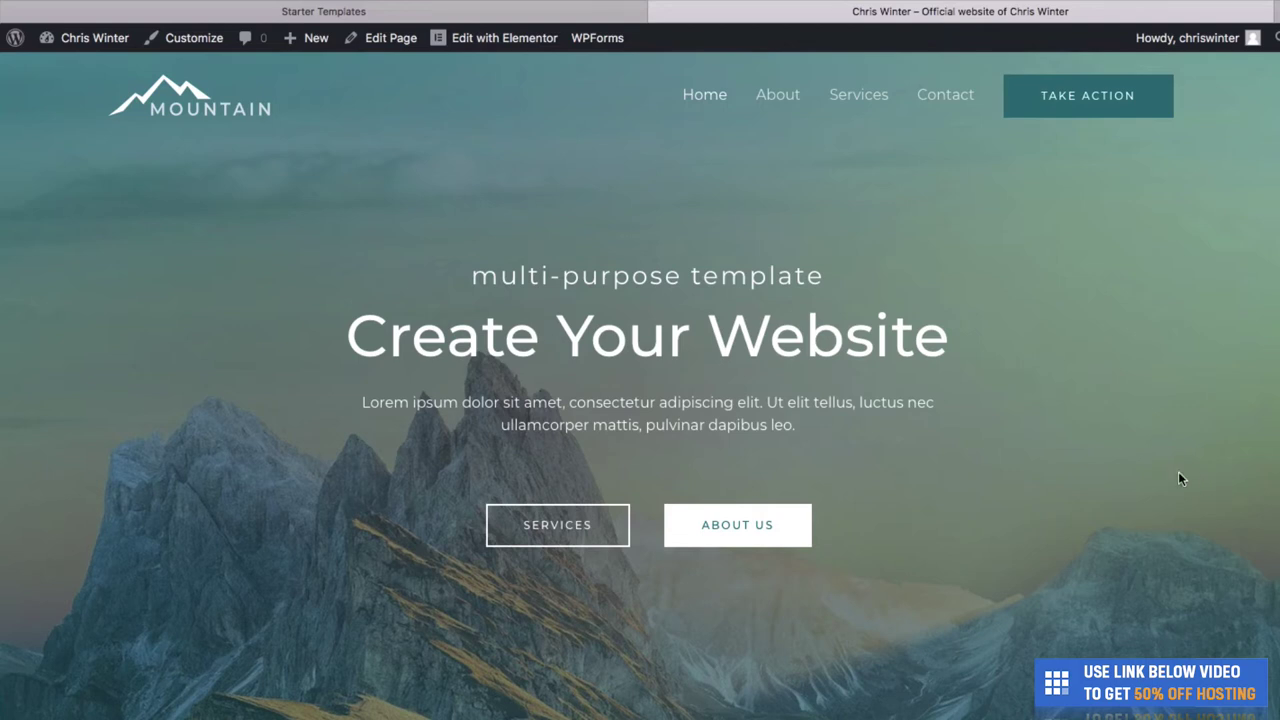
Open the homepage in Elementor, retitle the hero heading 'Outdoor Apparel', and preview at full width.
mouse_move(522, 48)
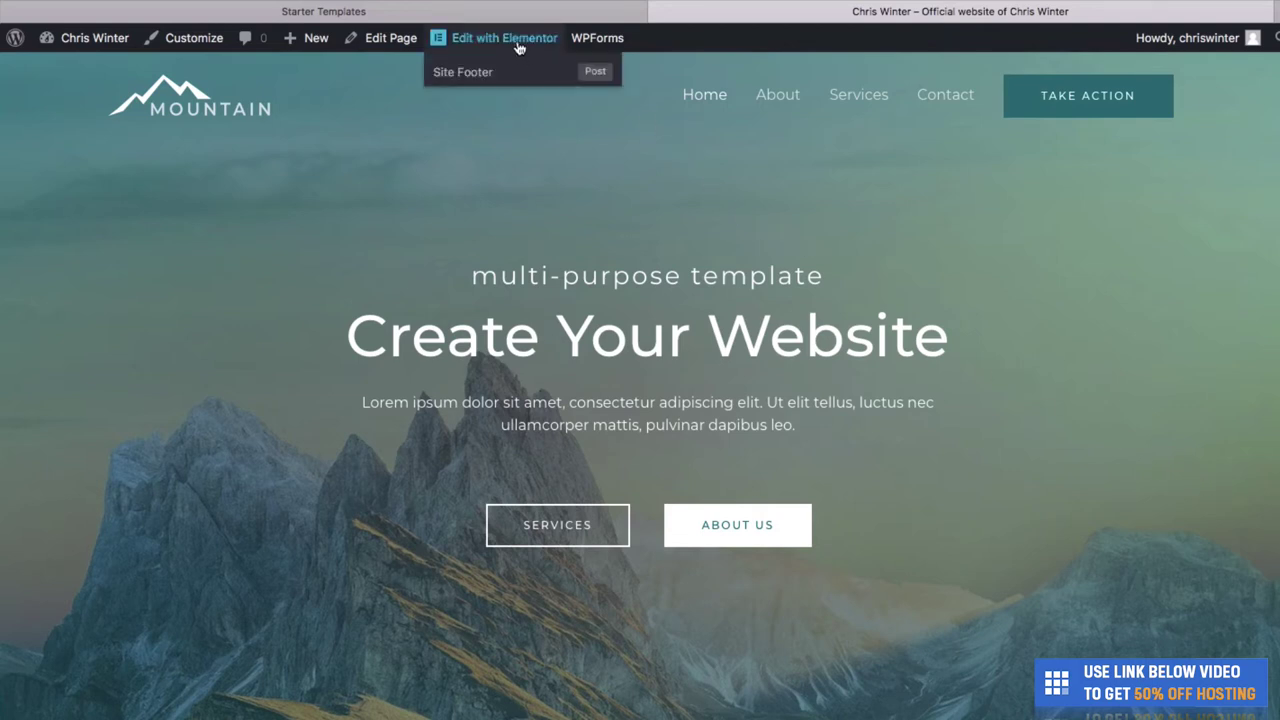
click(505, 38)
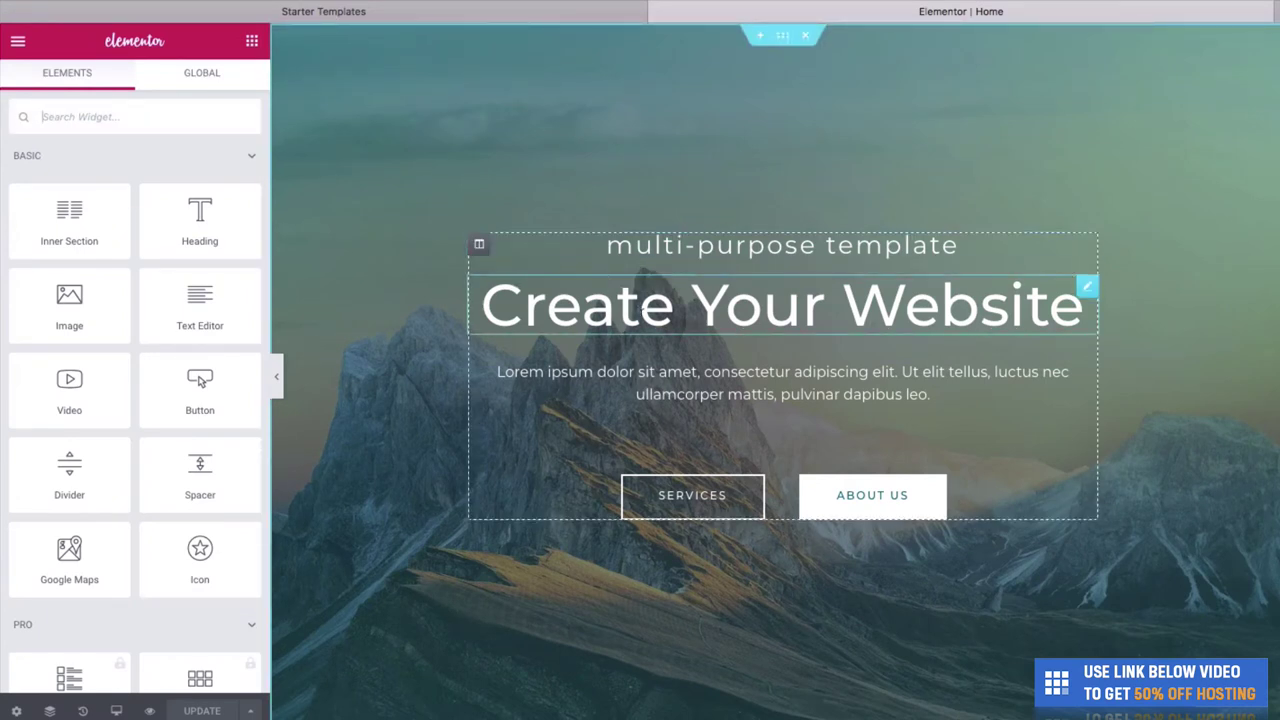
triple_click(641, 311)
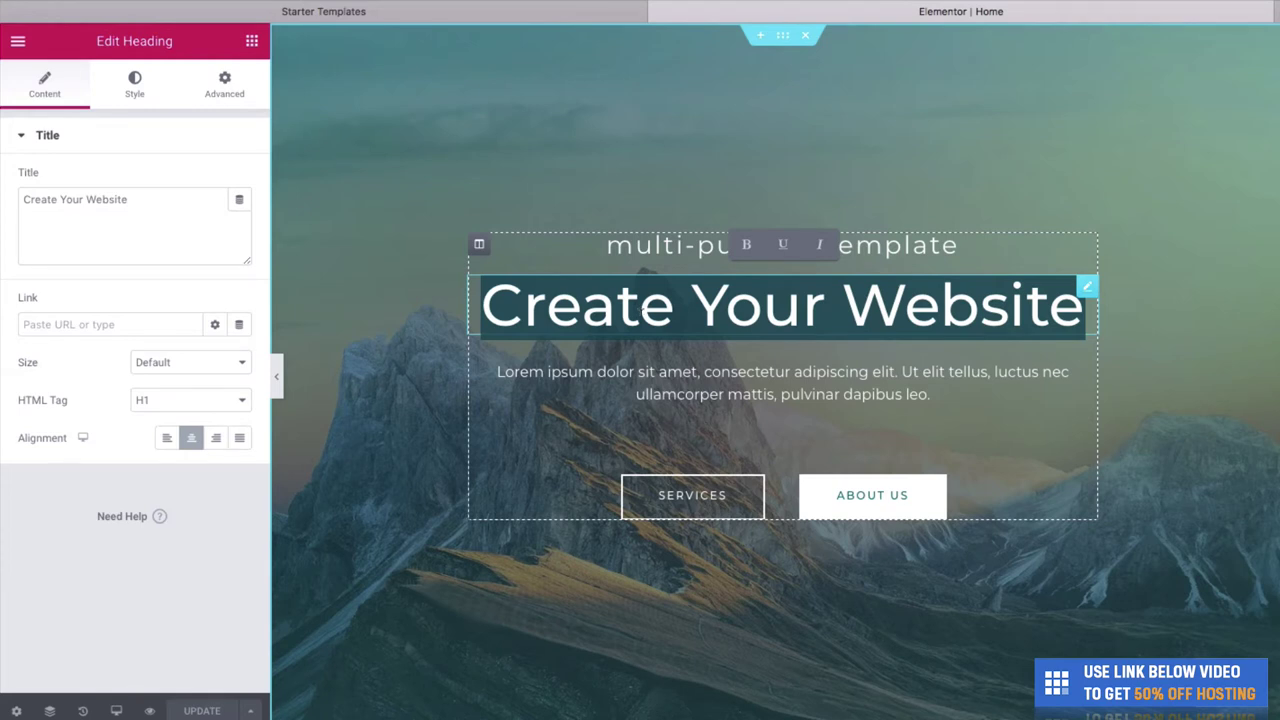
text(Ouu)
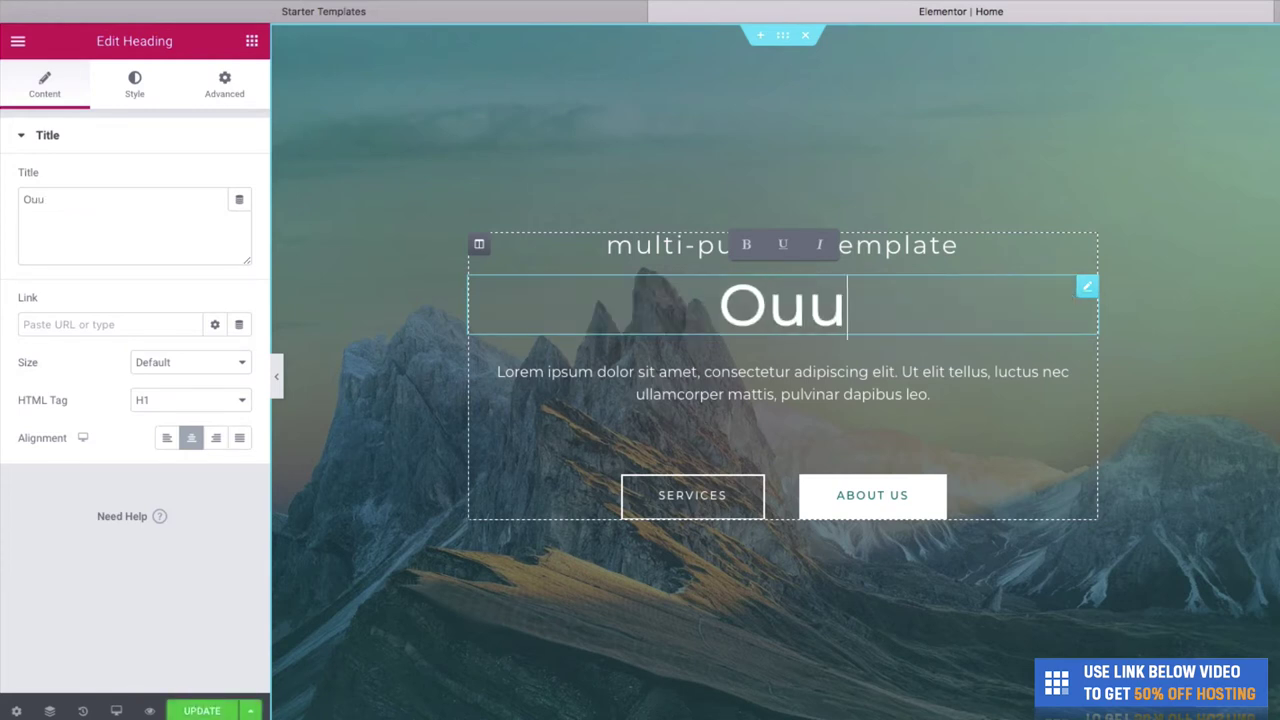
key(BackSpace)
text(tdoor Apparel)
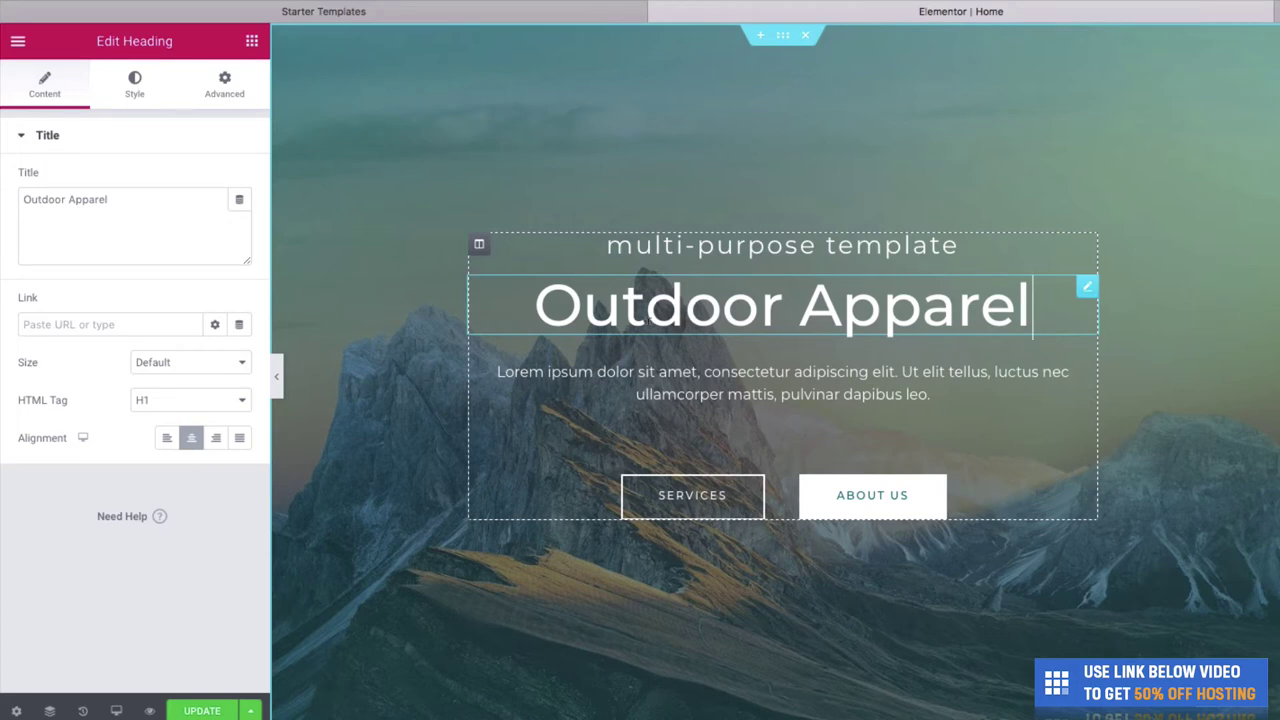
key(super+p)
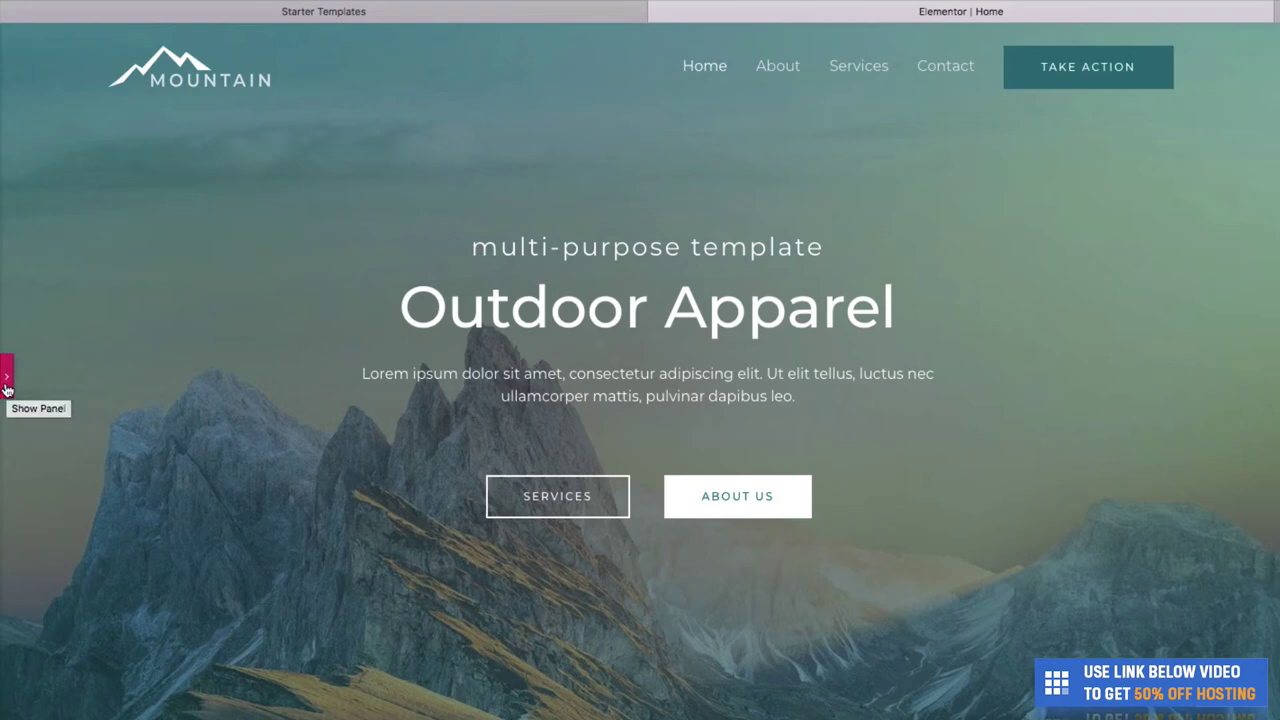
Bring back the panel and open the hero section's Edit Section settings to reach its background image.
click(7, 389)
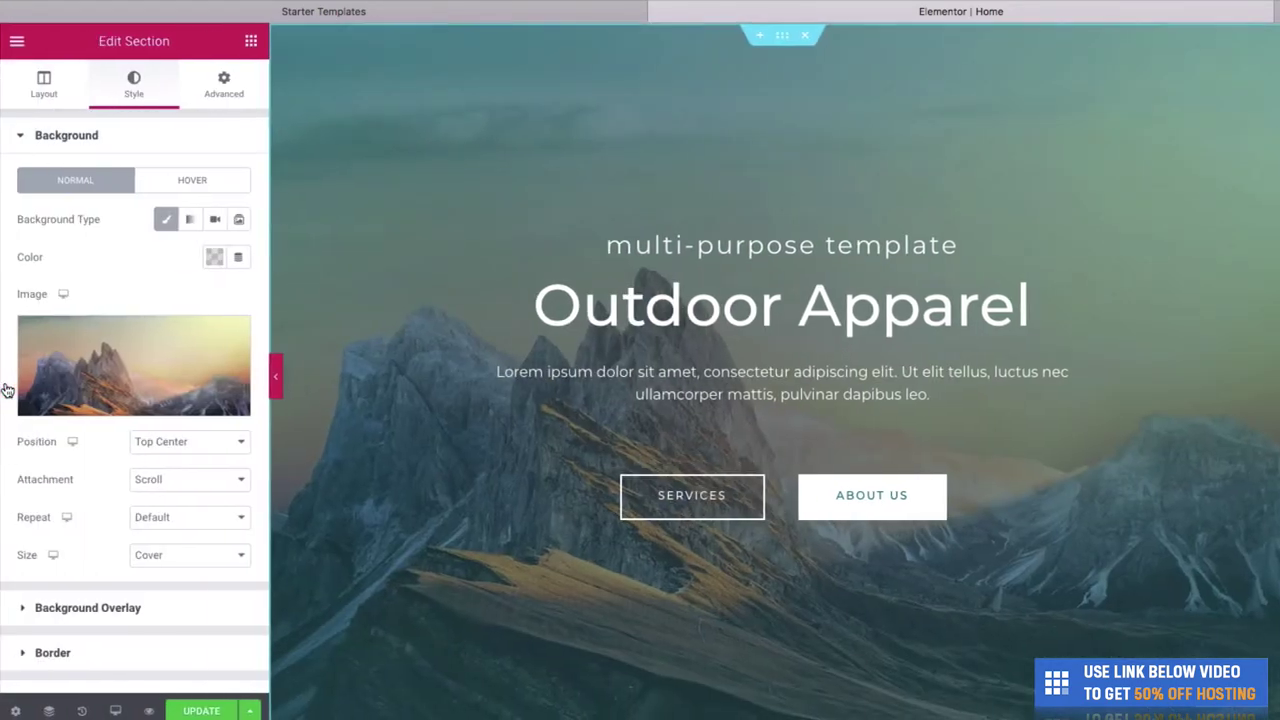
right_click(1062, 149)
click(1069, 162)
right_click(1071, 162)
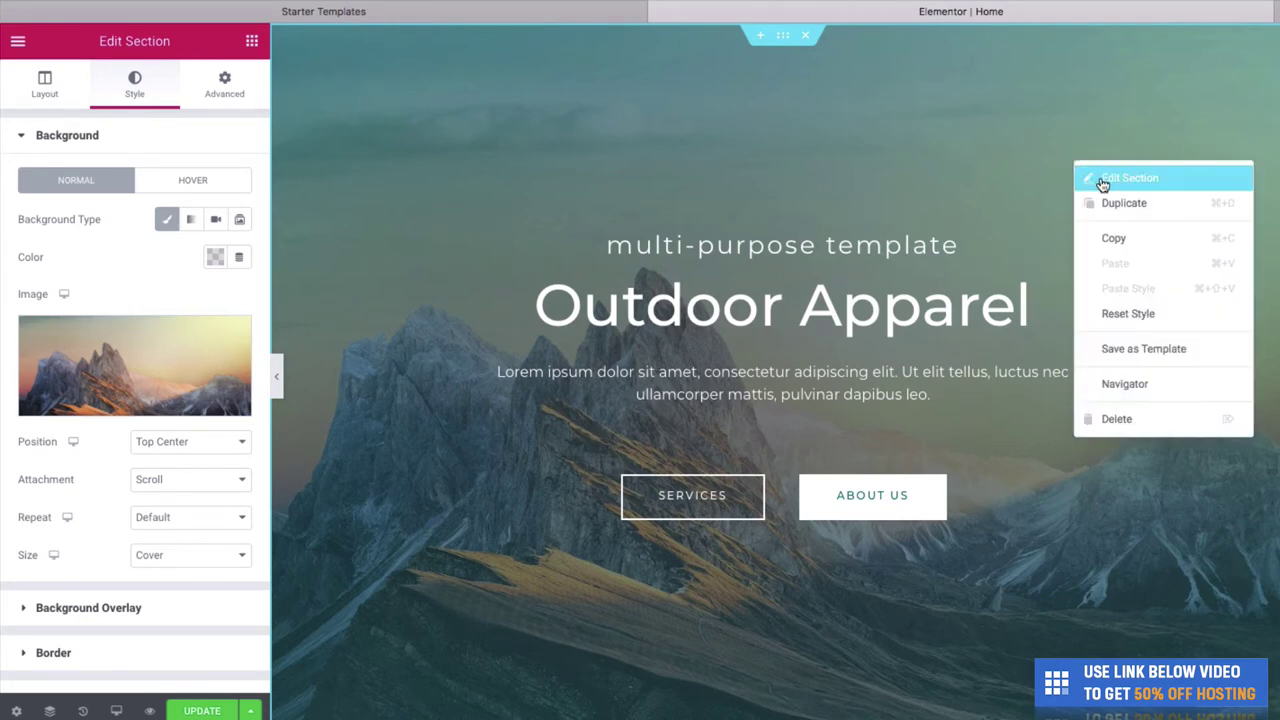
click(720, 290)
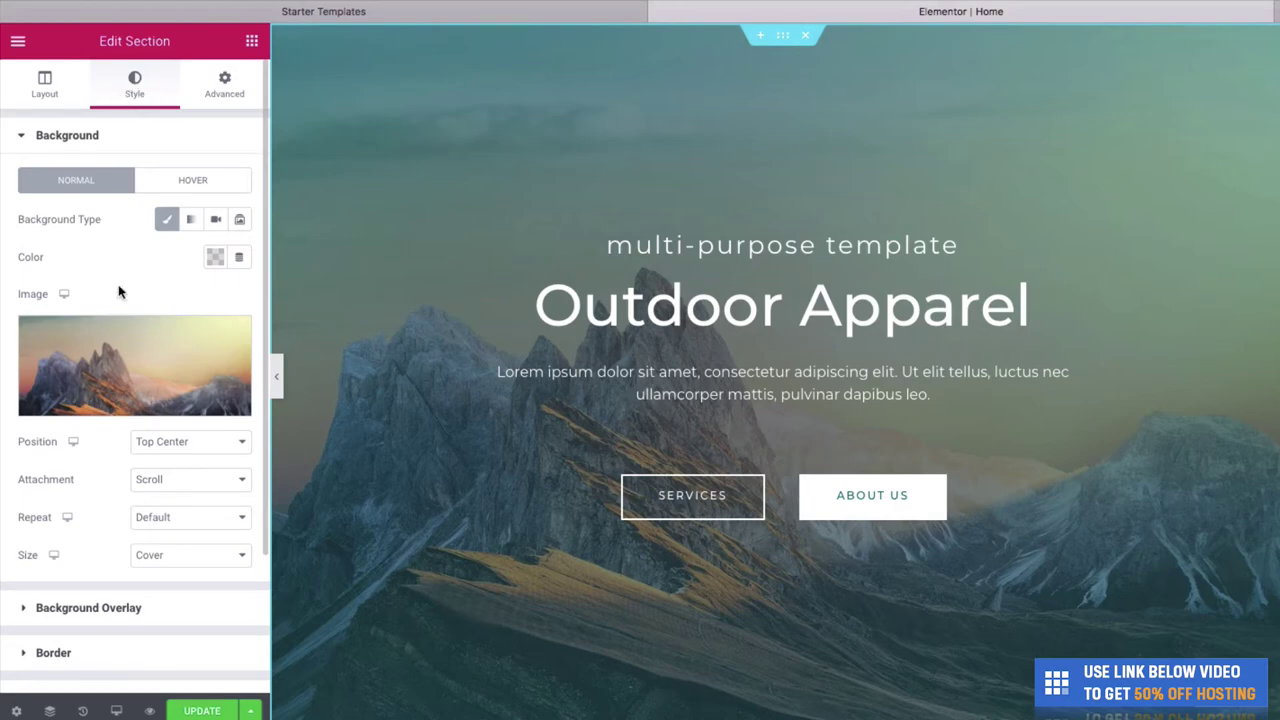
Upload homepage-slide-1_1512x.jpg from Finder and insert it as the hero section's background image.
click(140, 402)
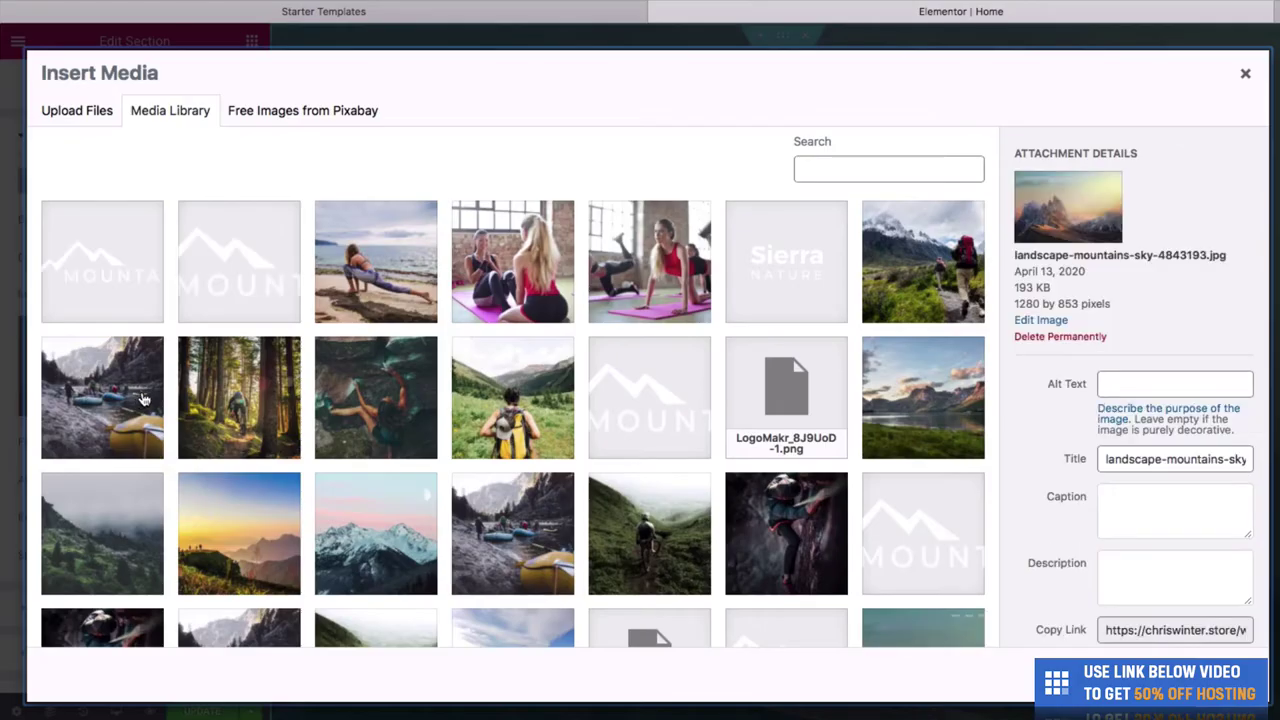
drag(1279, 341, 1071, 341)
click(1101, 341)
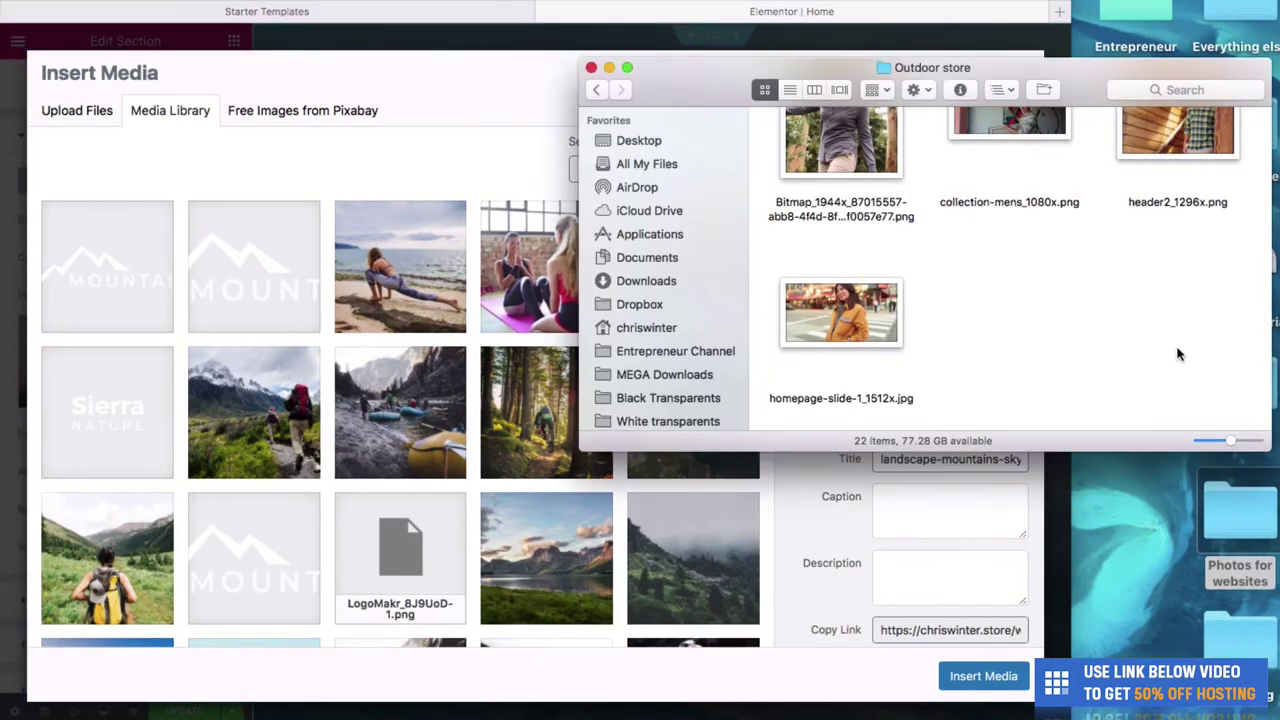
drag(890, 308, 434, 307)
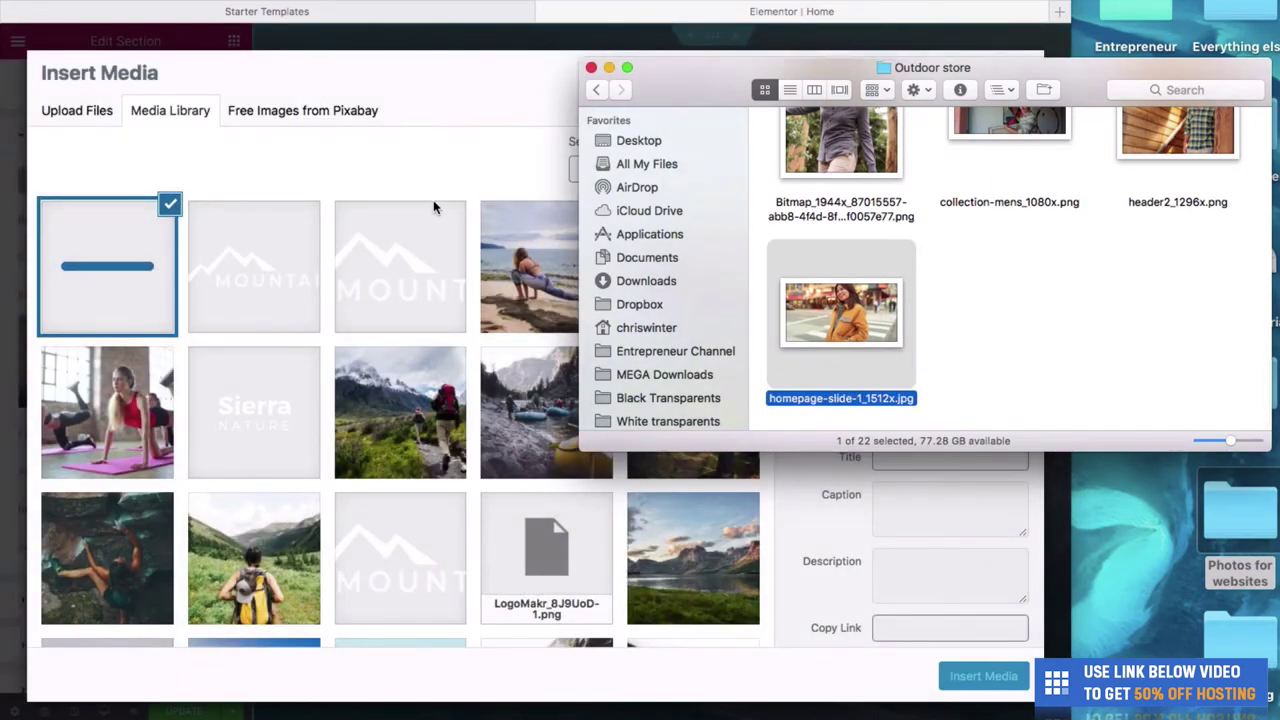
click(432, 186)
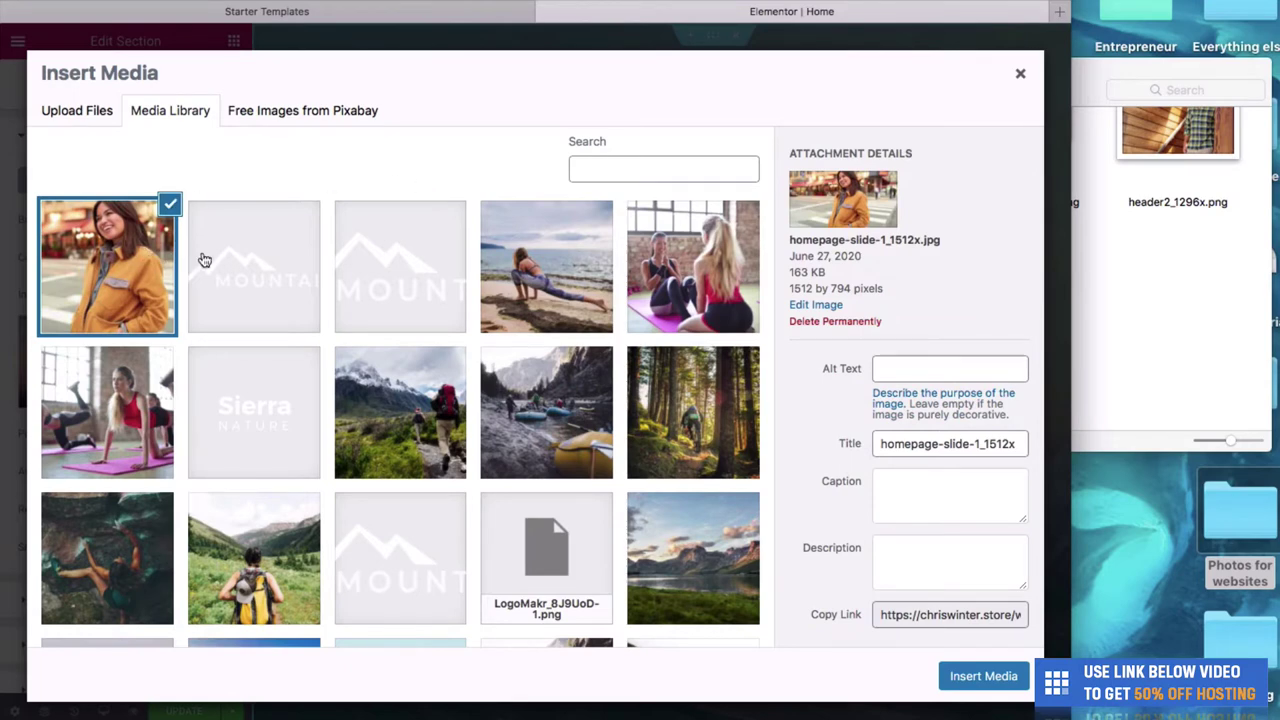
click(975, 680)
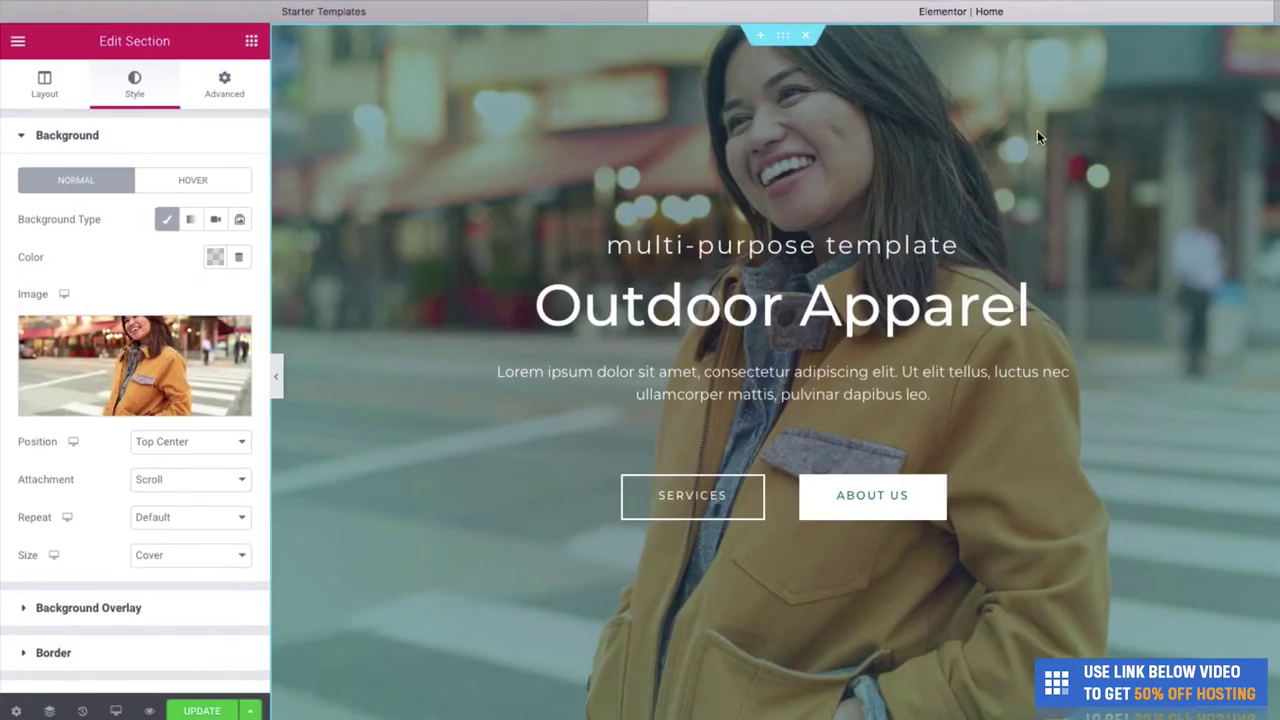
Preview the new background, then change the small hero heading to 'welcome to'.
click(277, 375)
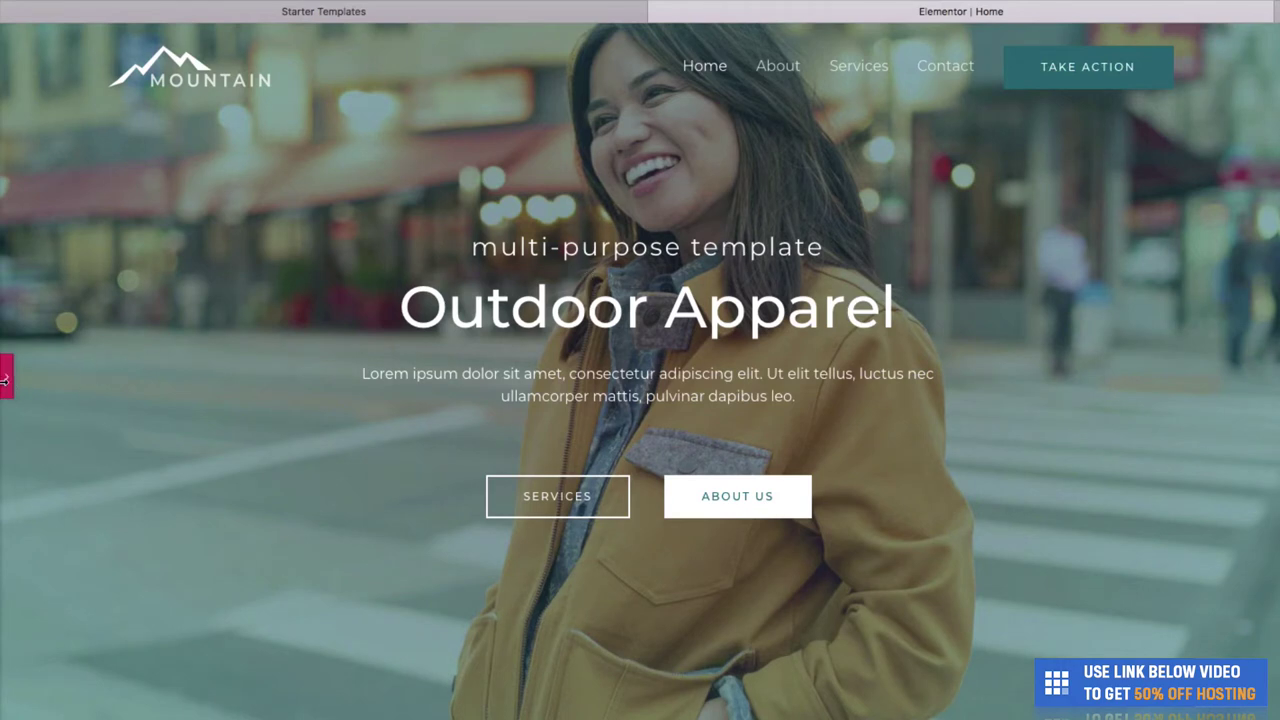
click(7, 378)
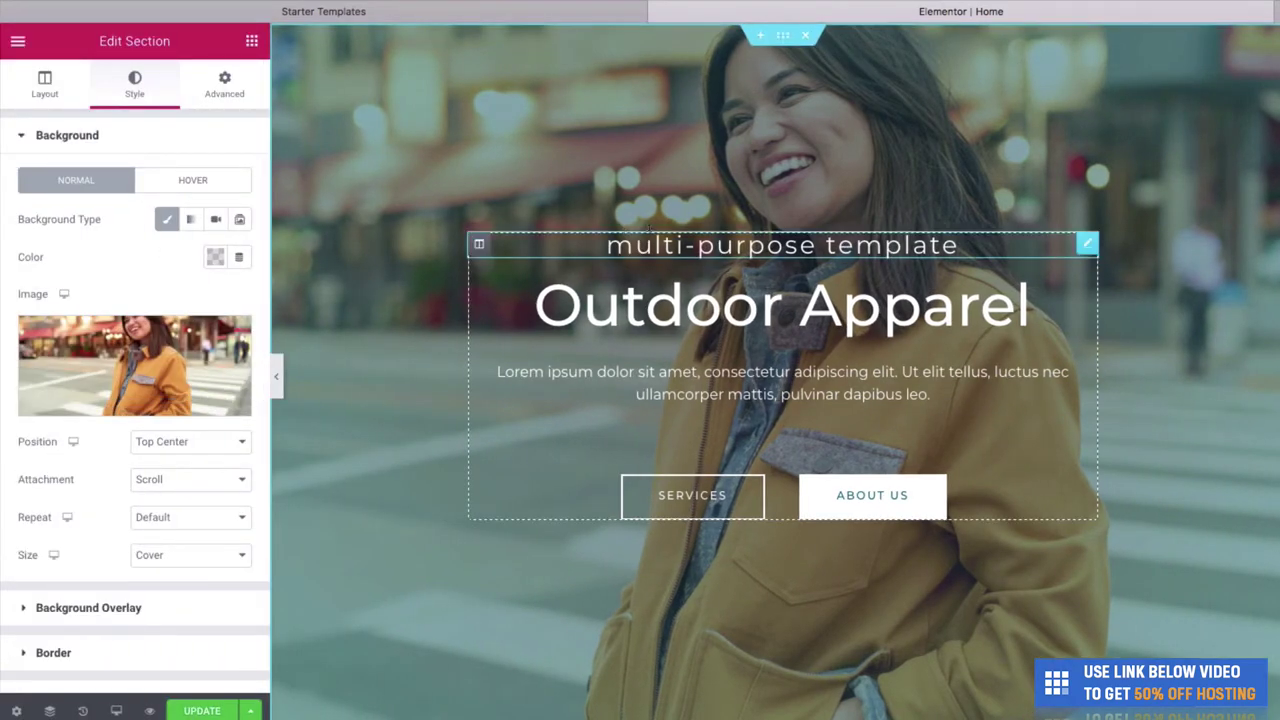
click(661, 244)
key(ctrl+a)
text(welcome)
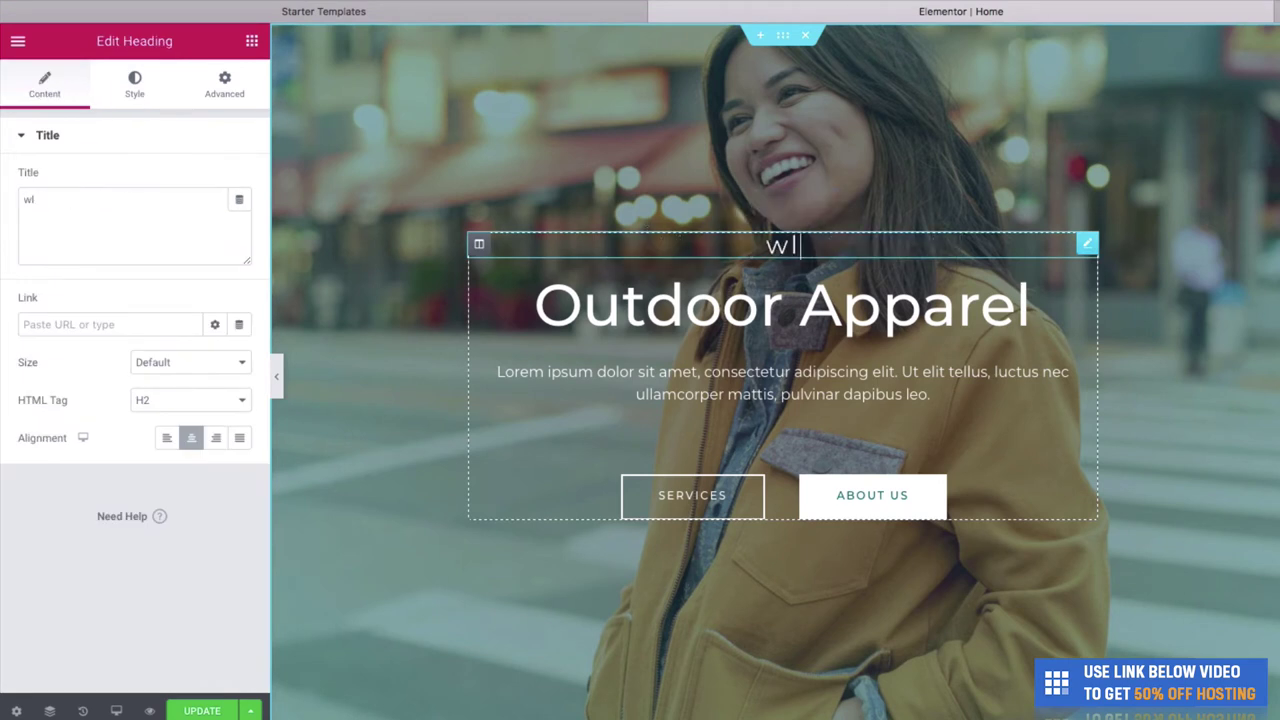
key(BackSpace)
key(BackSpace)
text(me to)
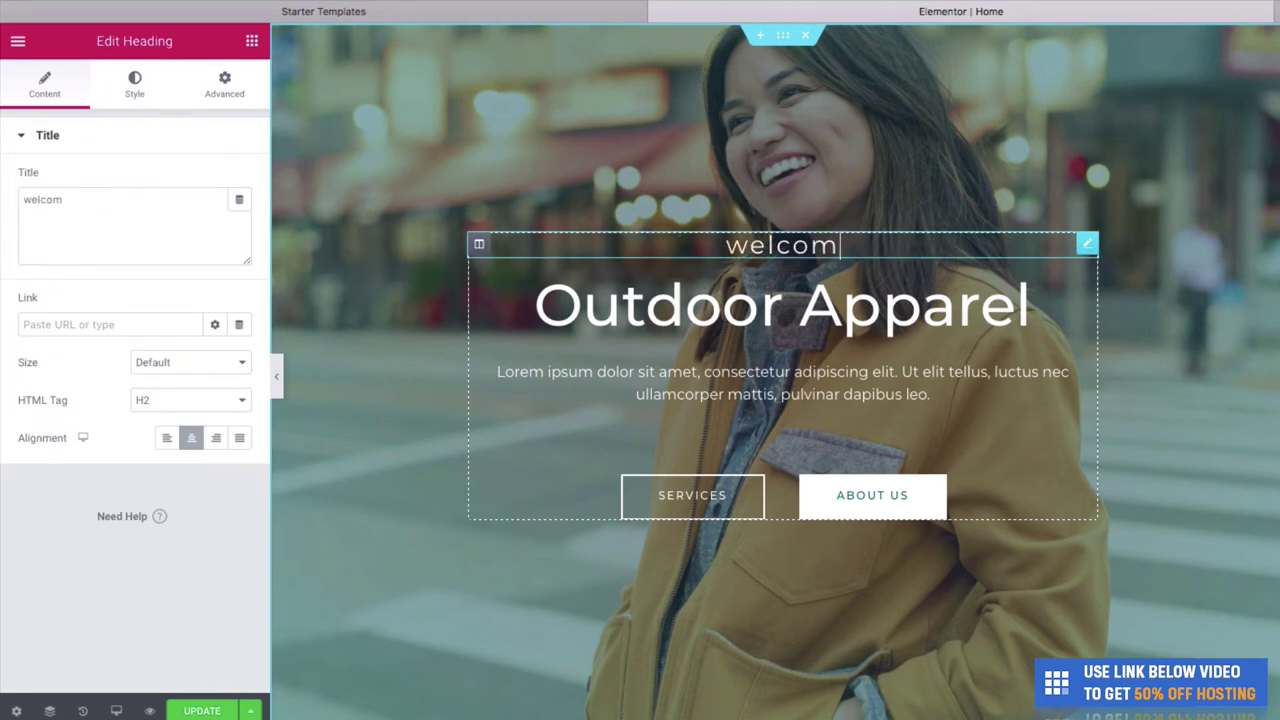
Replace the Lorem ipsum paragraph with 'We create amazing products for those who love to be outdoor'.
click(752, 404)
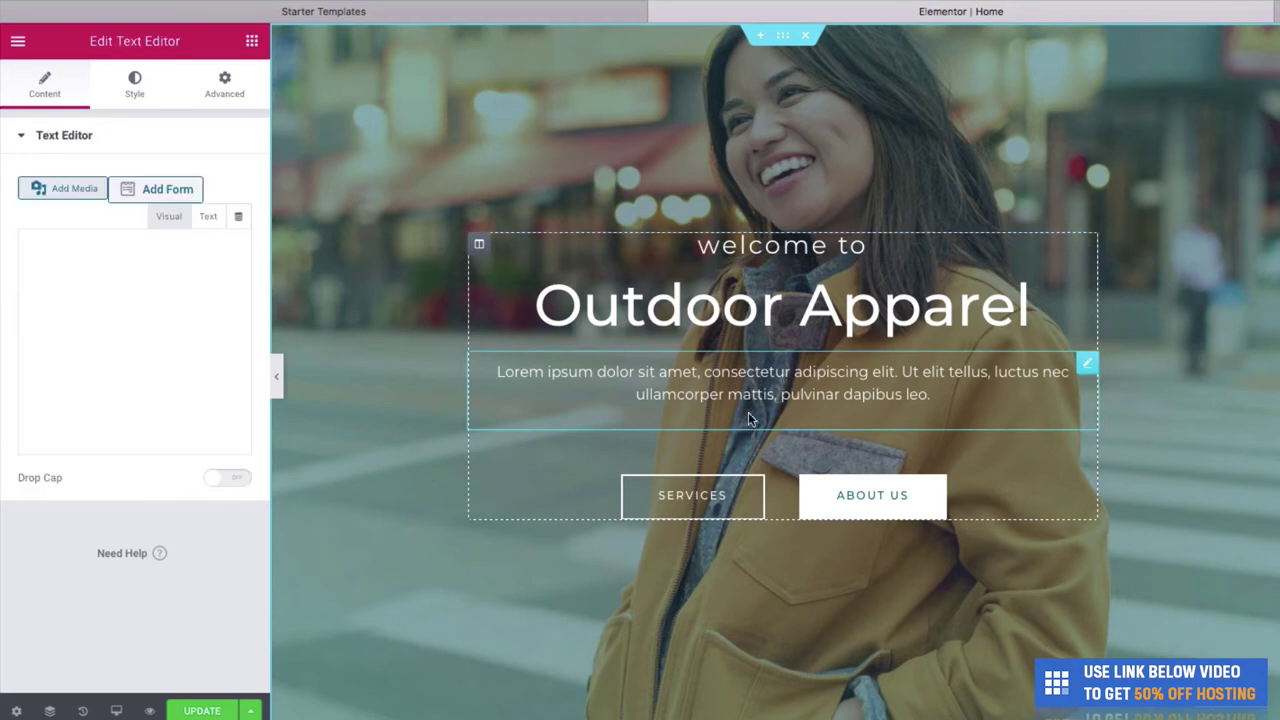
key(ctrl+a)
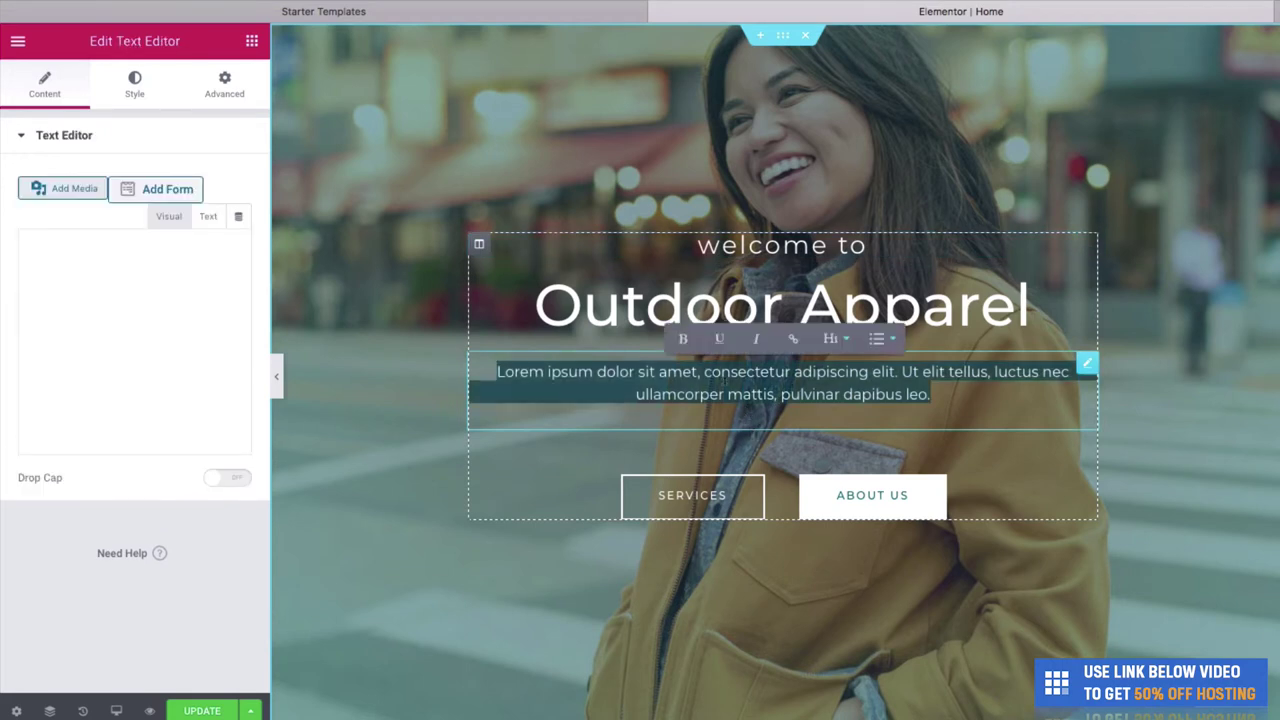
text(We crea)
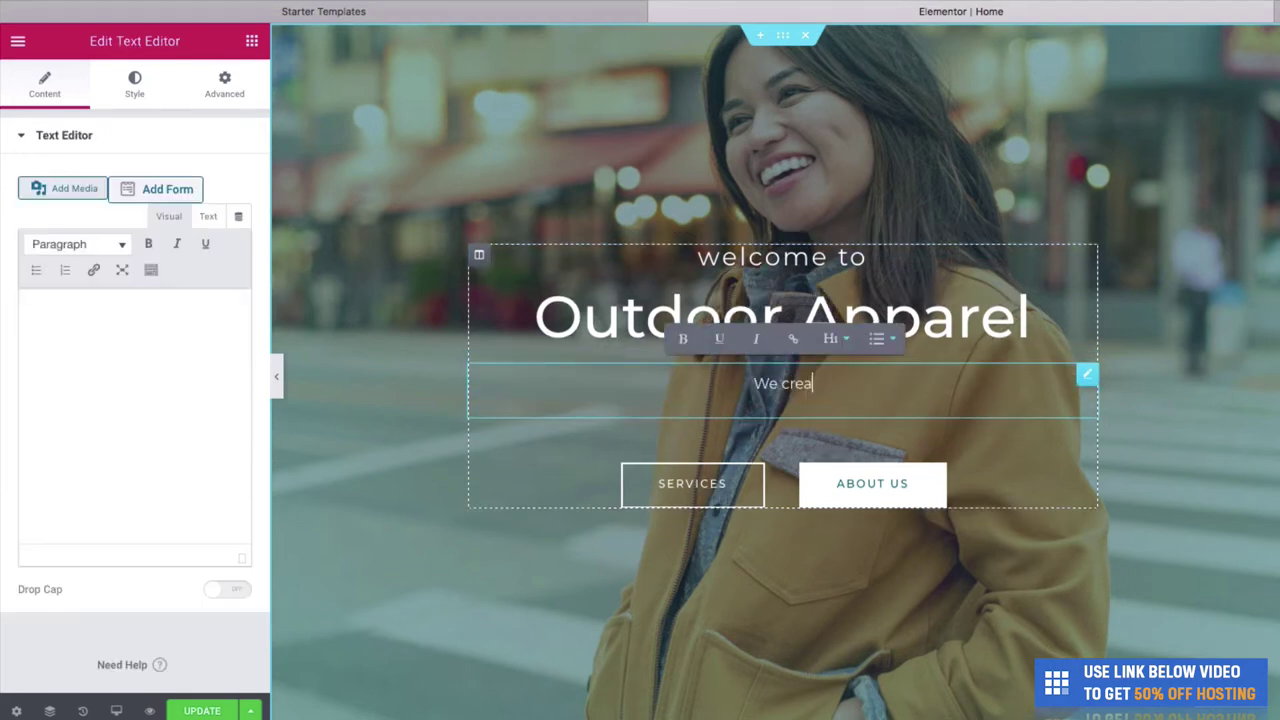
text(te amazing p)
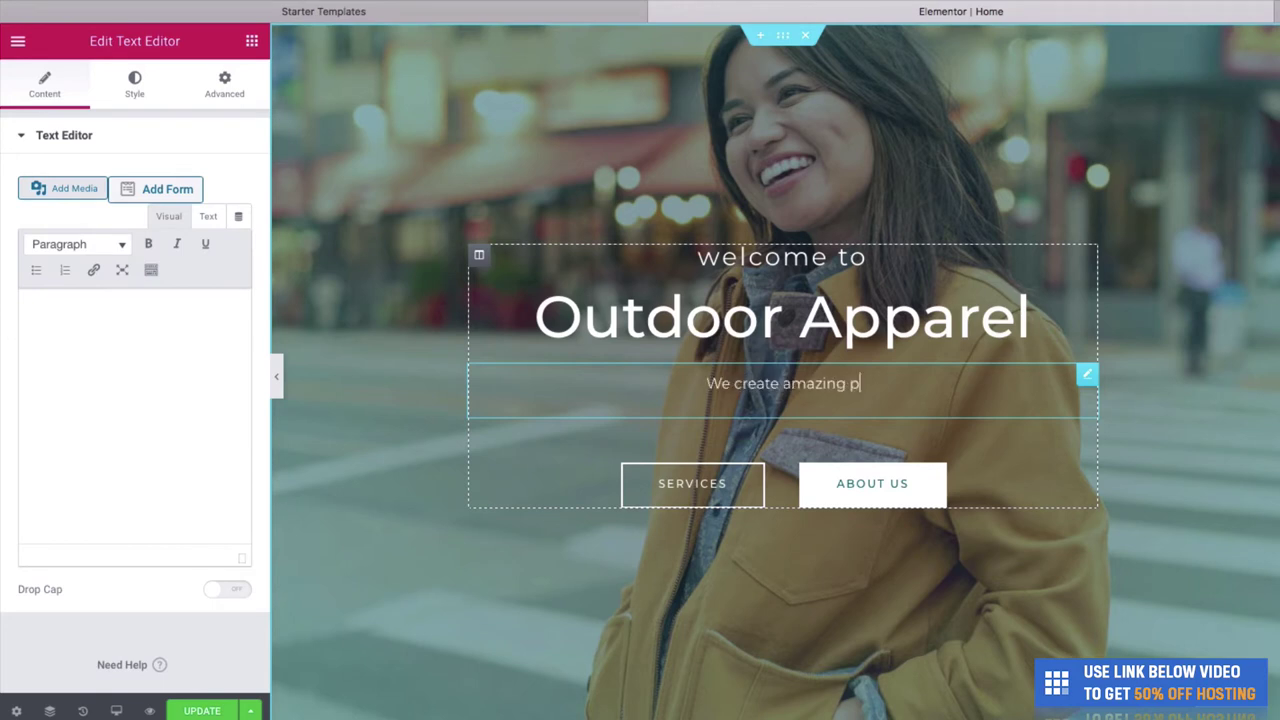
text(roducts for those)
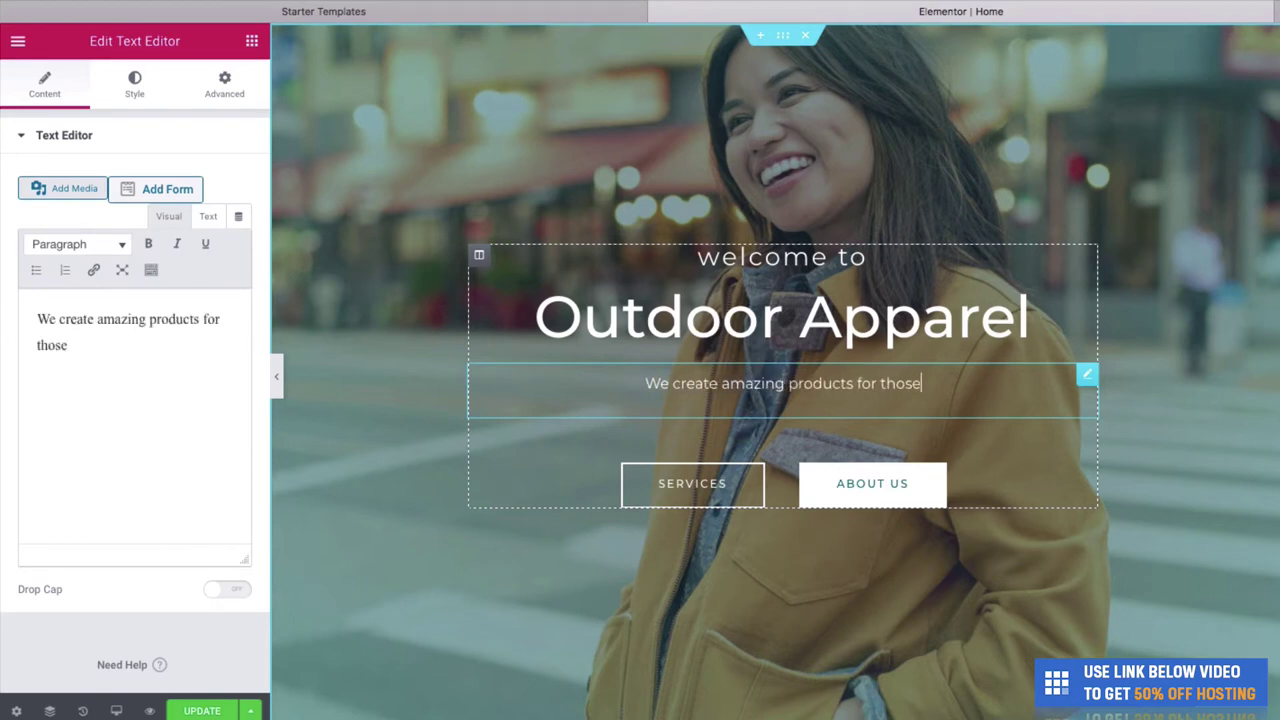
text( who love to be)
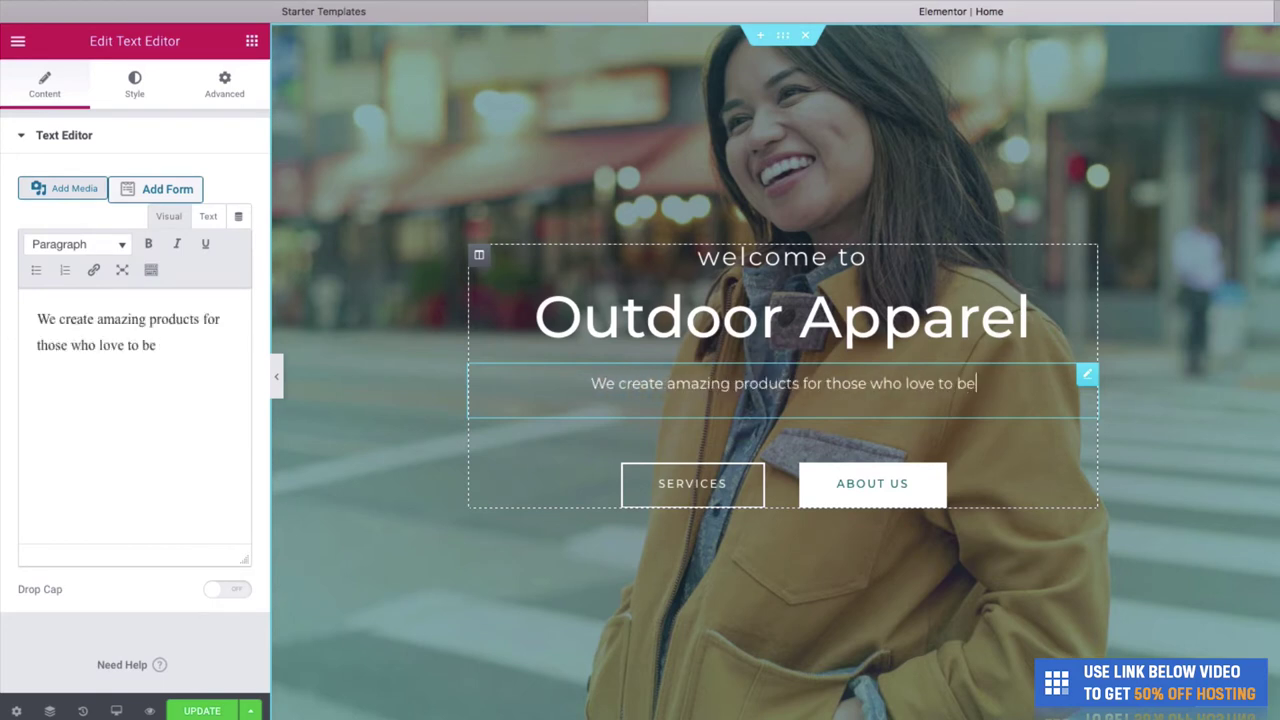
text( outdoor)
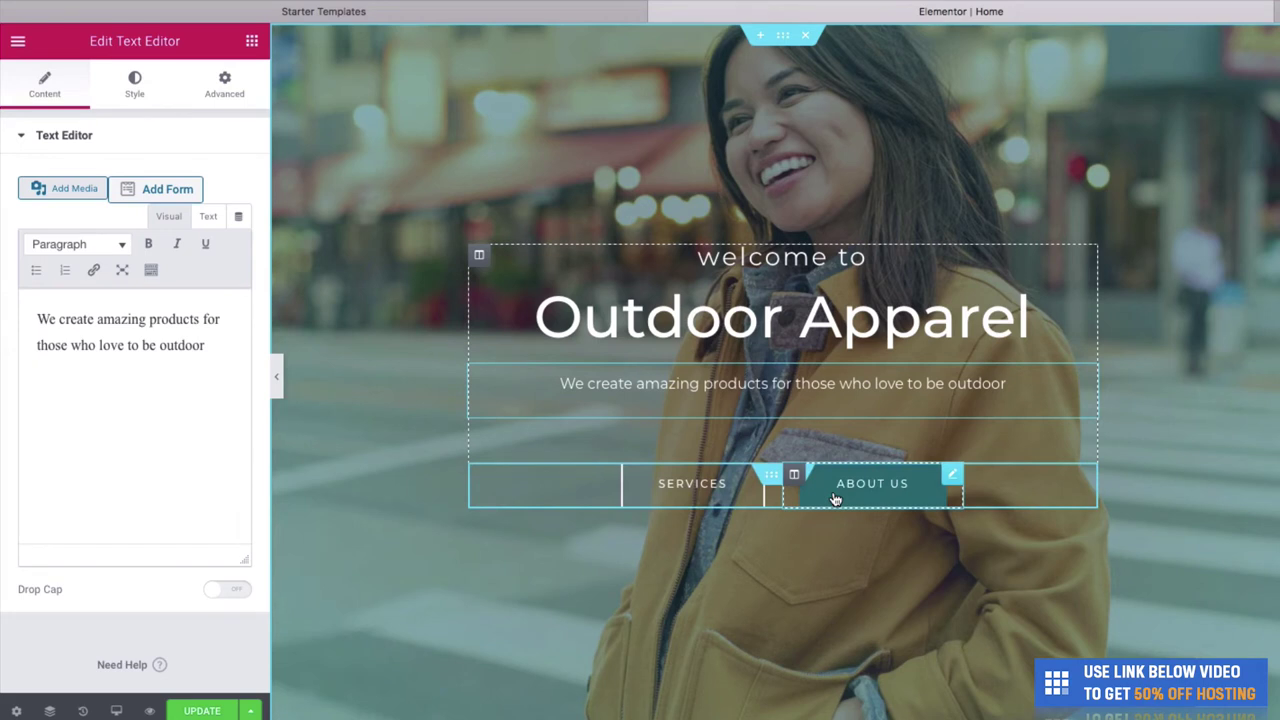
Relabel the SERVICES button as 'PRODUCTS'.
click(710, 484)
key(BackSpace)
key(BackSpace)
key(BackSpace)
key(BackSpace)
key(BackSpace)
key(BackSpace)
key(BackSpace)
key(BackSpace)
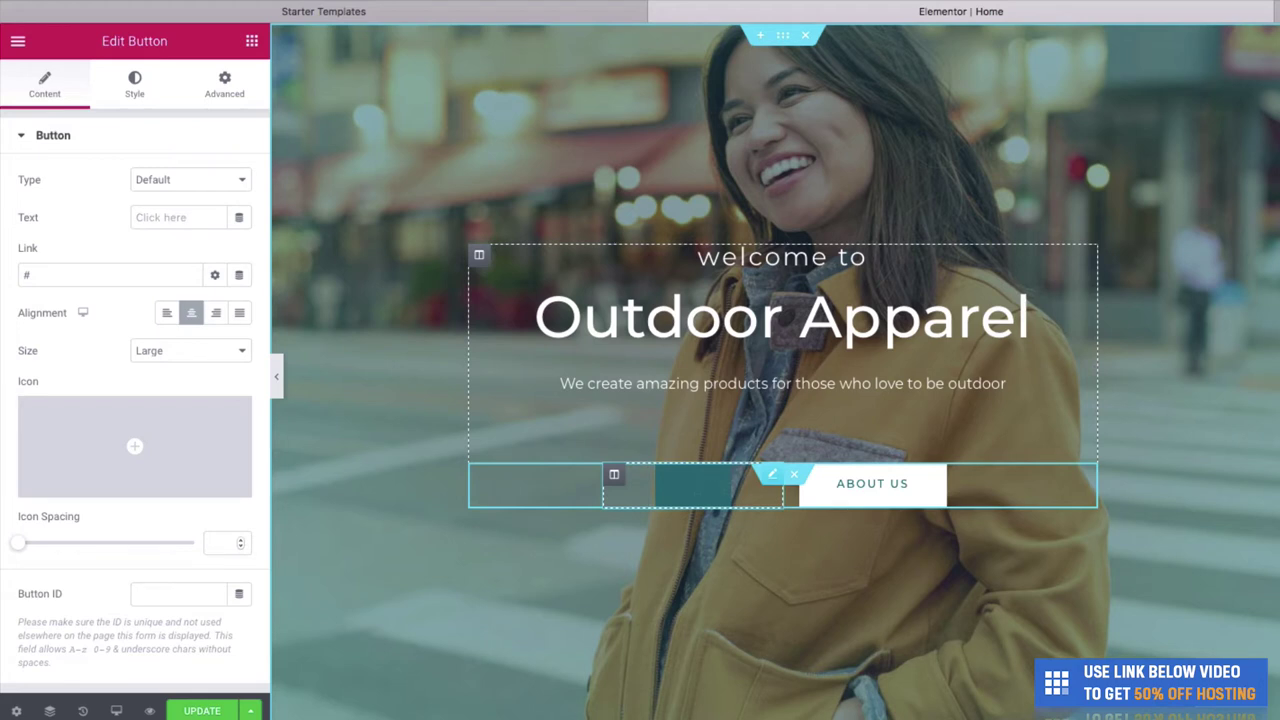
text(OUR PRODUCTS)
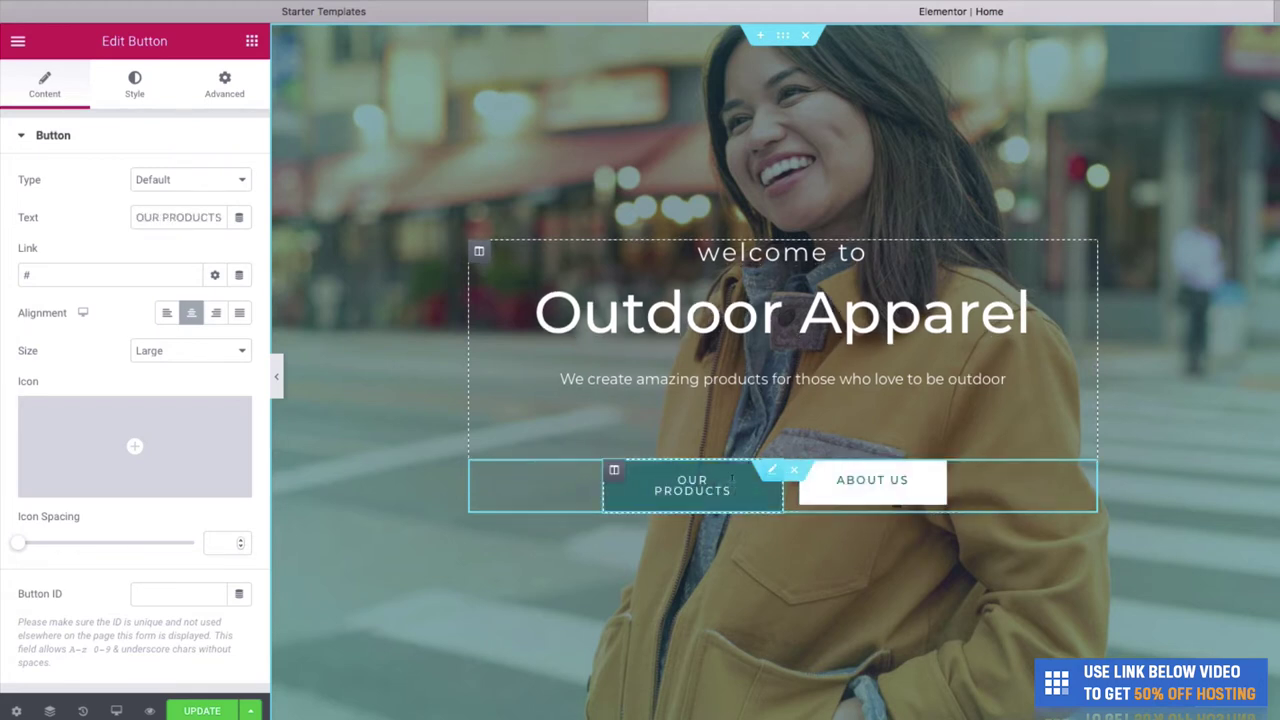
triple_click(732, 478)
text(PRODUCT)
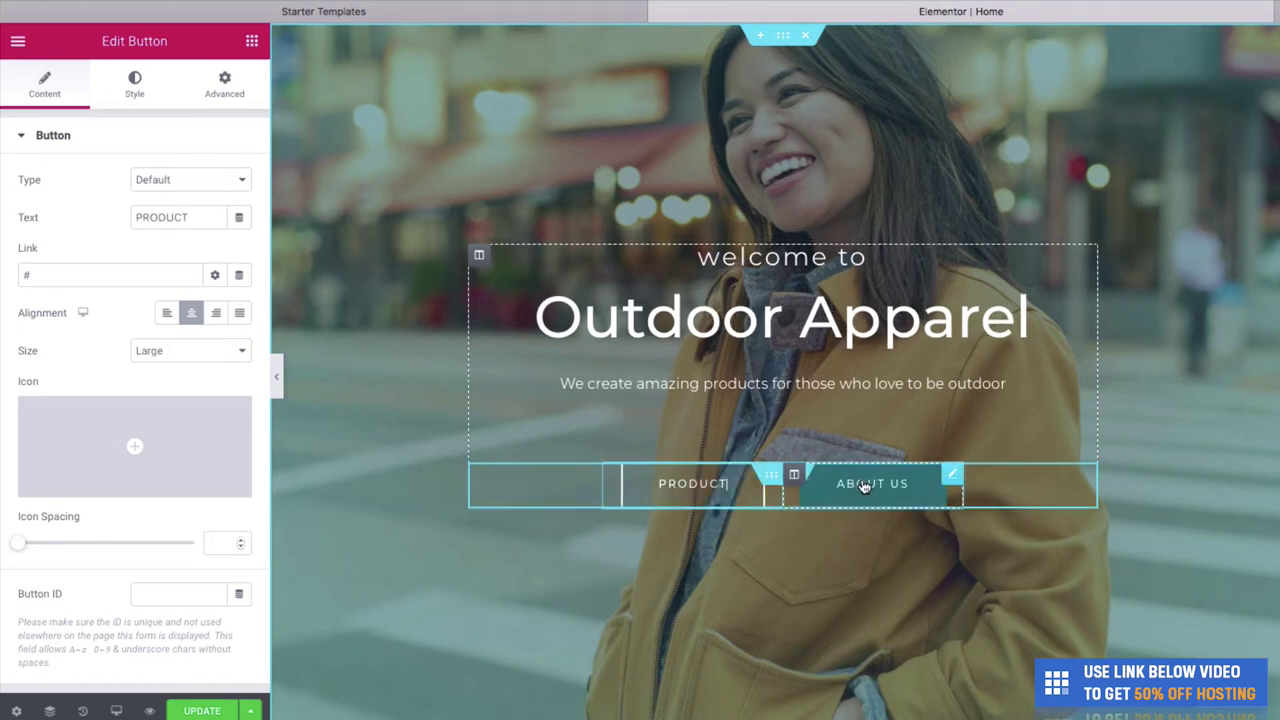
text(S)
Relabel the ABOUT US button as 'OUR STORY'.
click(865, 487)
key(BackSpace)
key(BackSpace)
key(BackSpace)
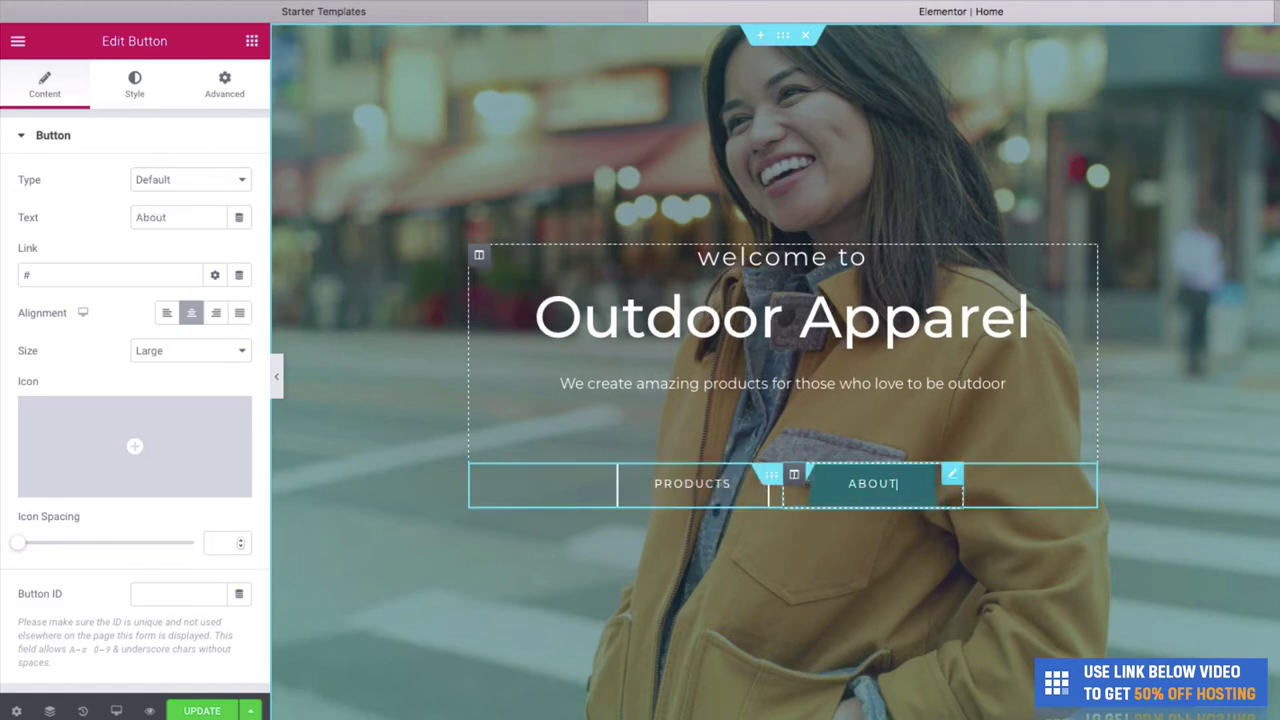
key(BackSpace)
key(BackSpace)
key(BackSpace)
key(BackSpace)
key(BackSpace)
text(OUR S)
text(TORY)
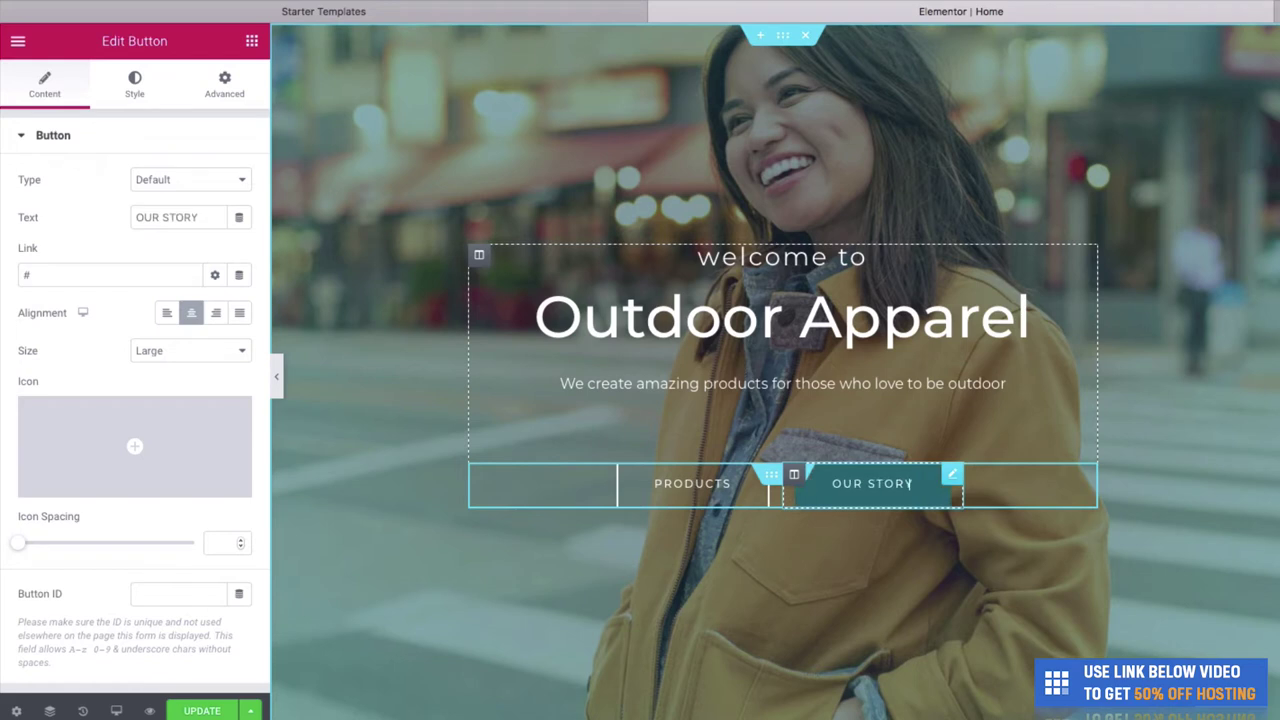
Preview the page at full width and scroll to the service 1–3 cards below the hero.
click(277, 376)
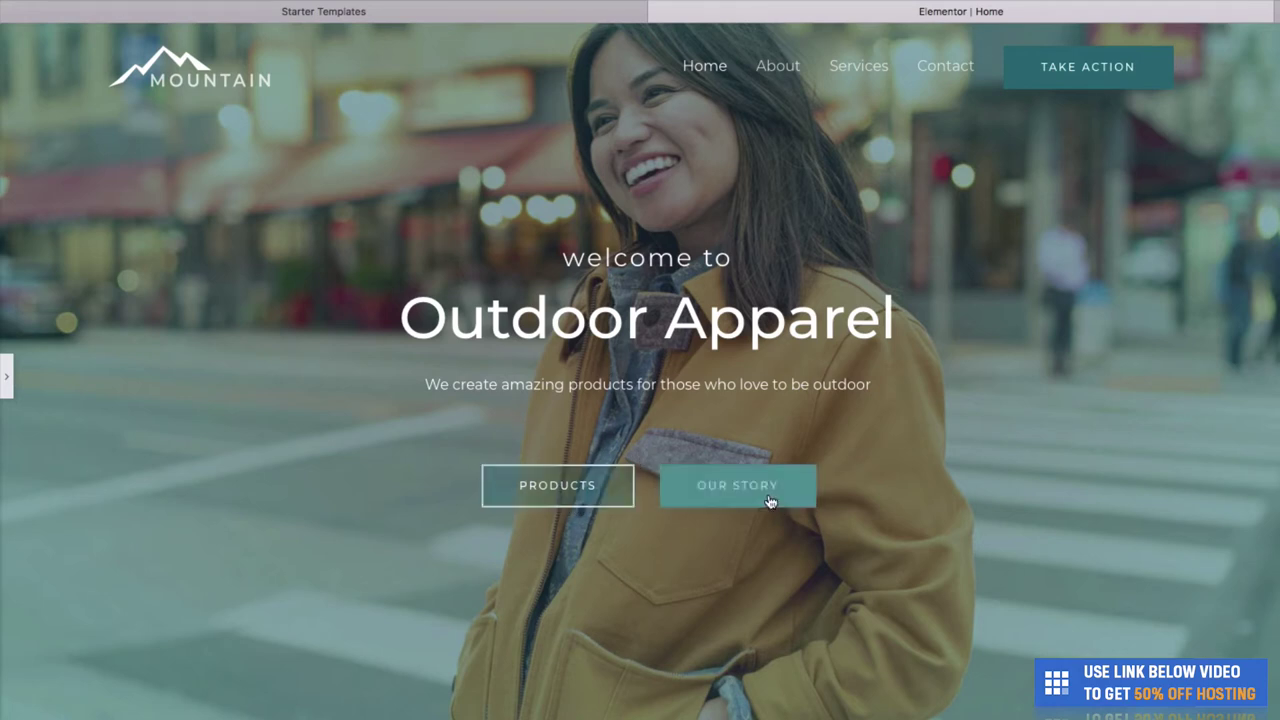
scroll(291, 501, down, 10)
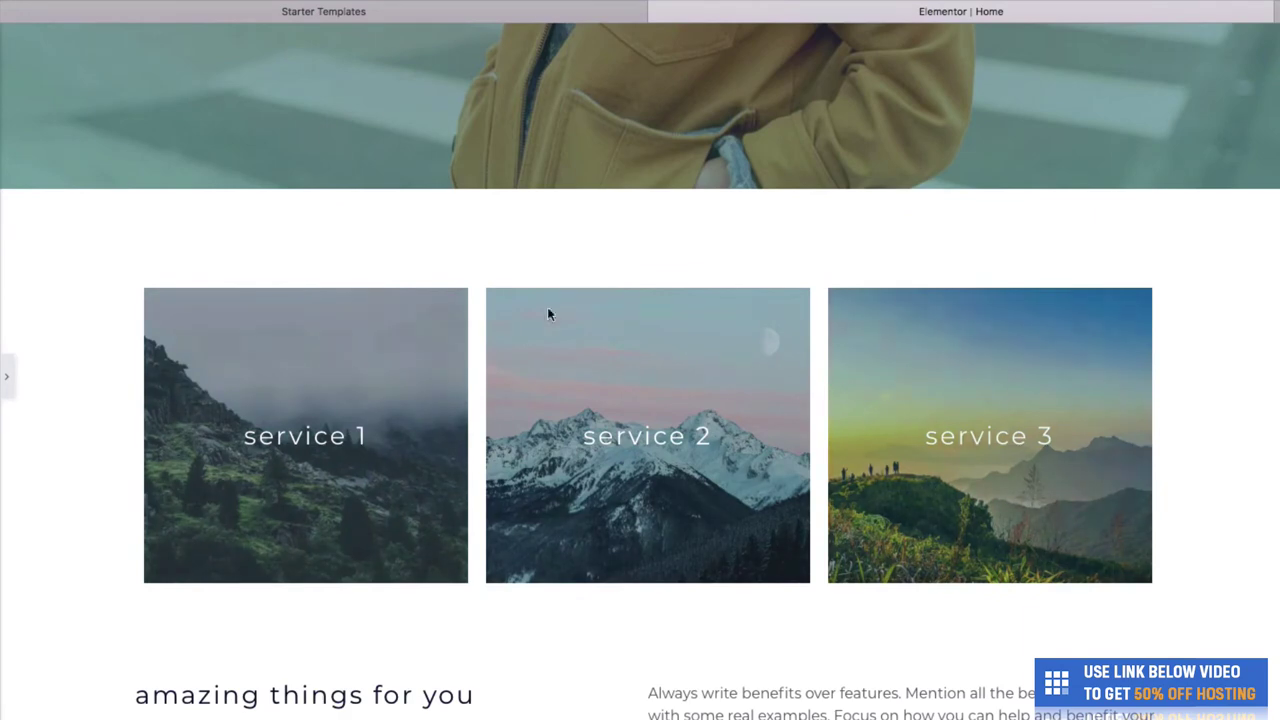
scroll(402, 378, down, 5)
scroll(405, 385, up, 1)
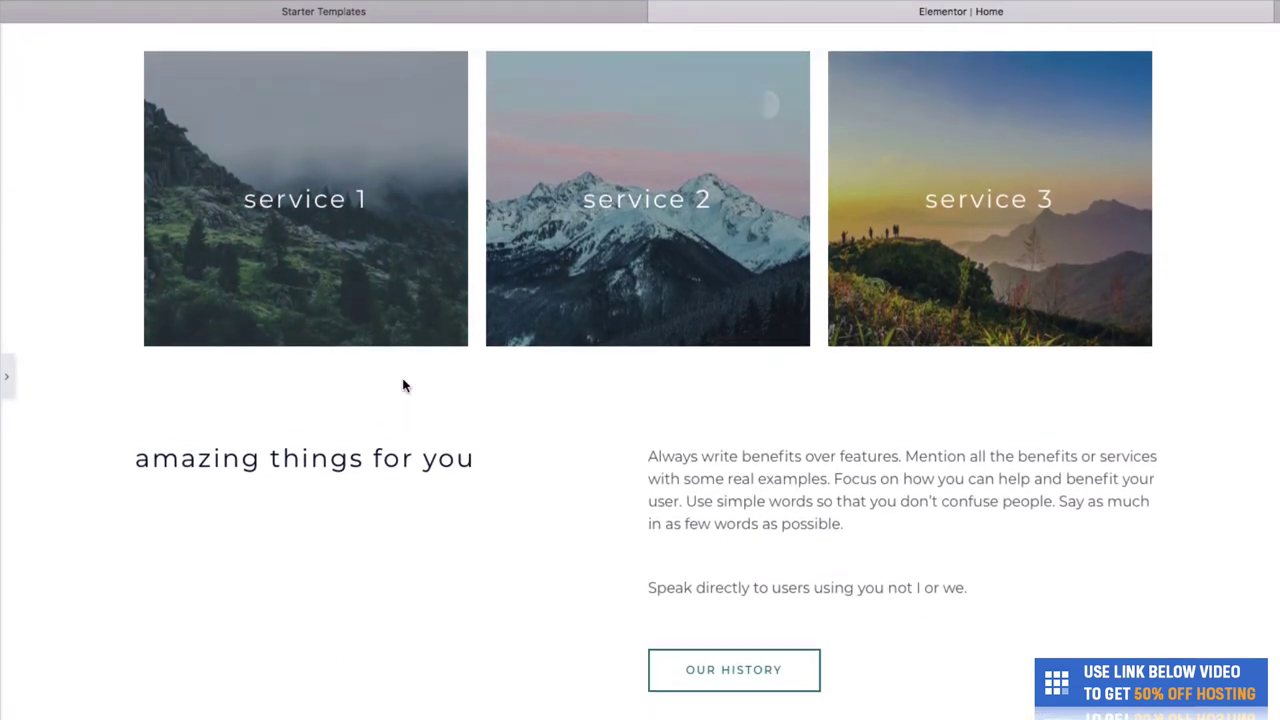
scroll(535, 233, up, 2)
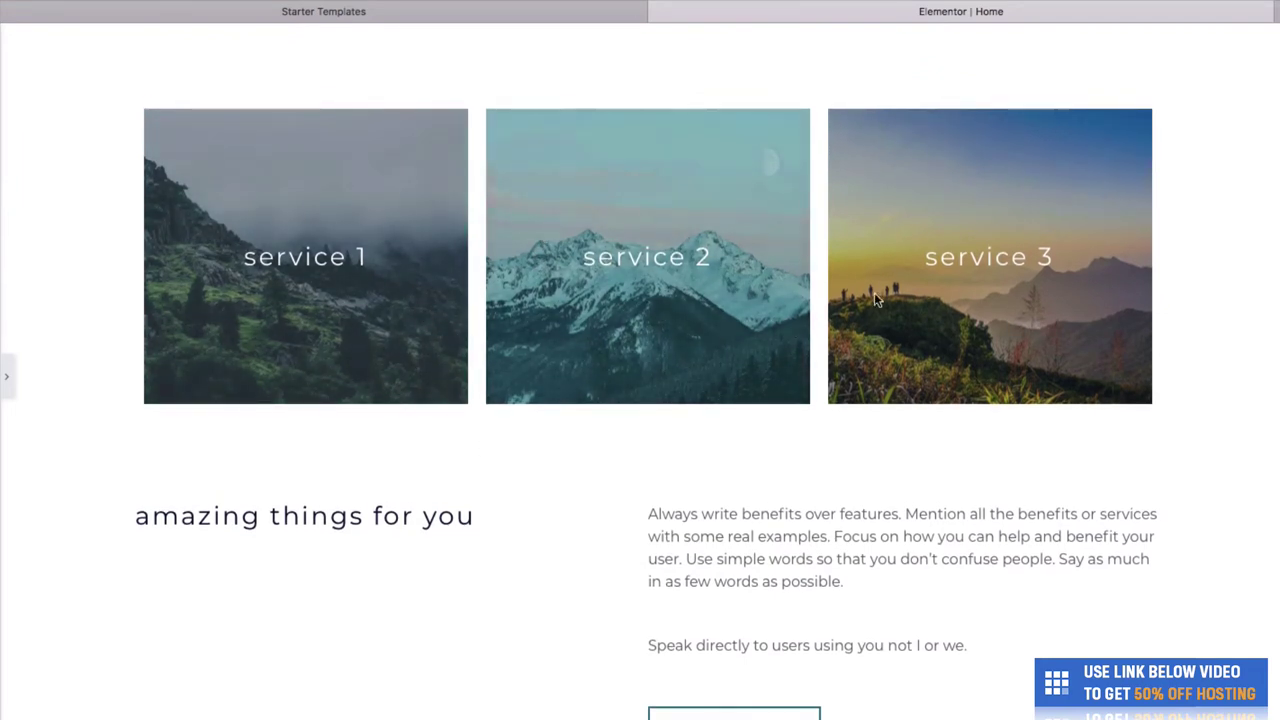
Rename the service 1, 2 and 3 card headings to 'products', 'womens' and 'mens'.
click(8, 378)
click(421, 275)
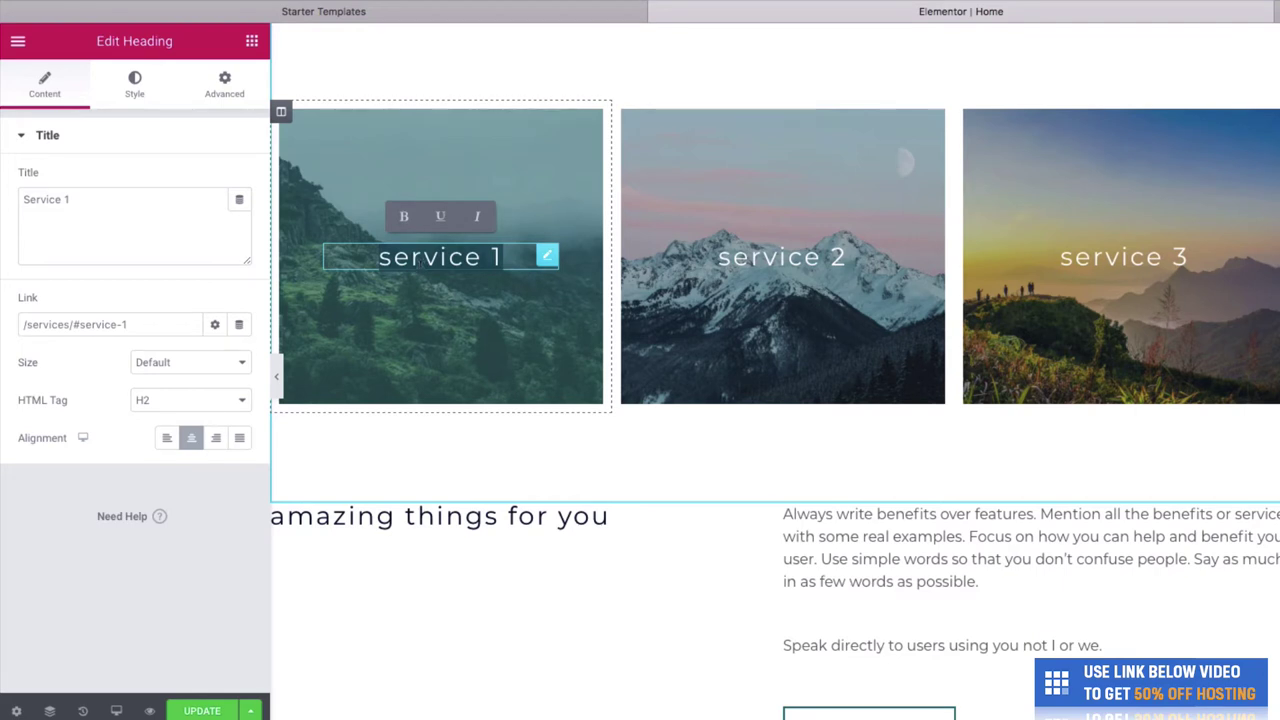
key(ctrl+a)
text(products)
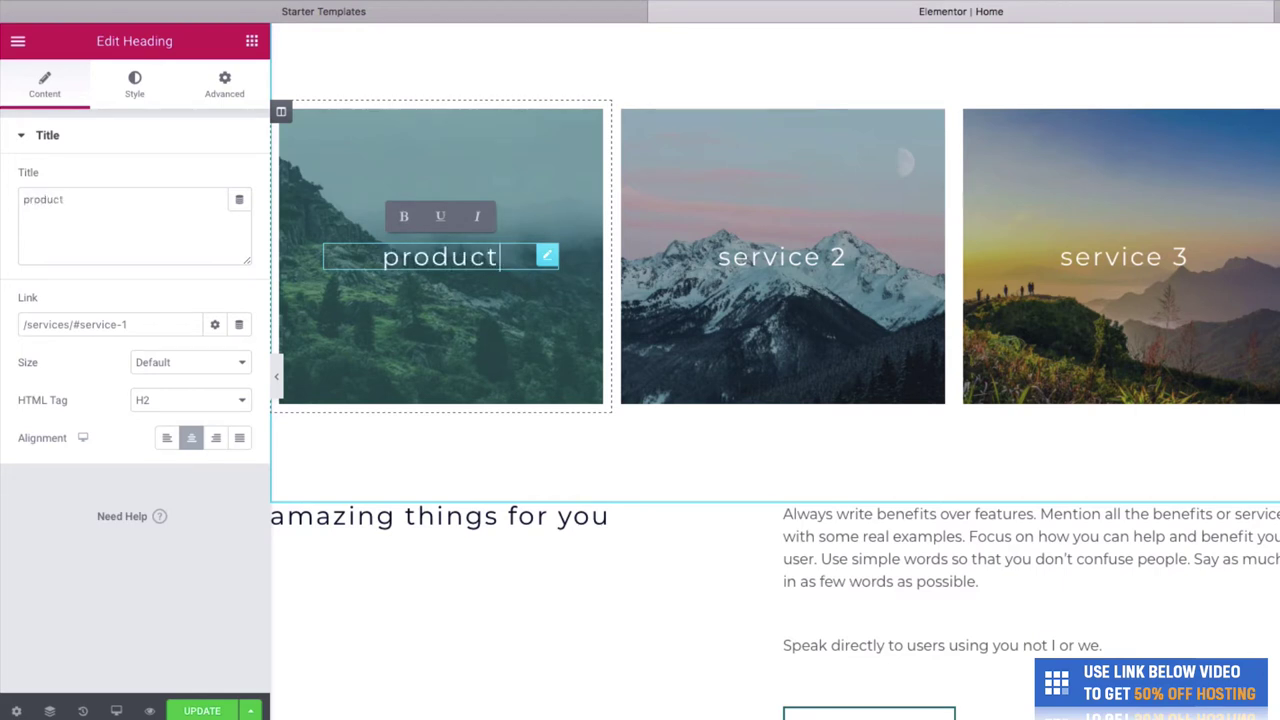
click(686, 250)
key(ctrl+a)
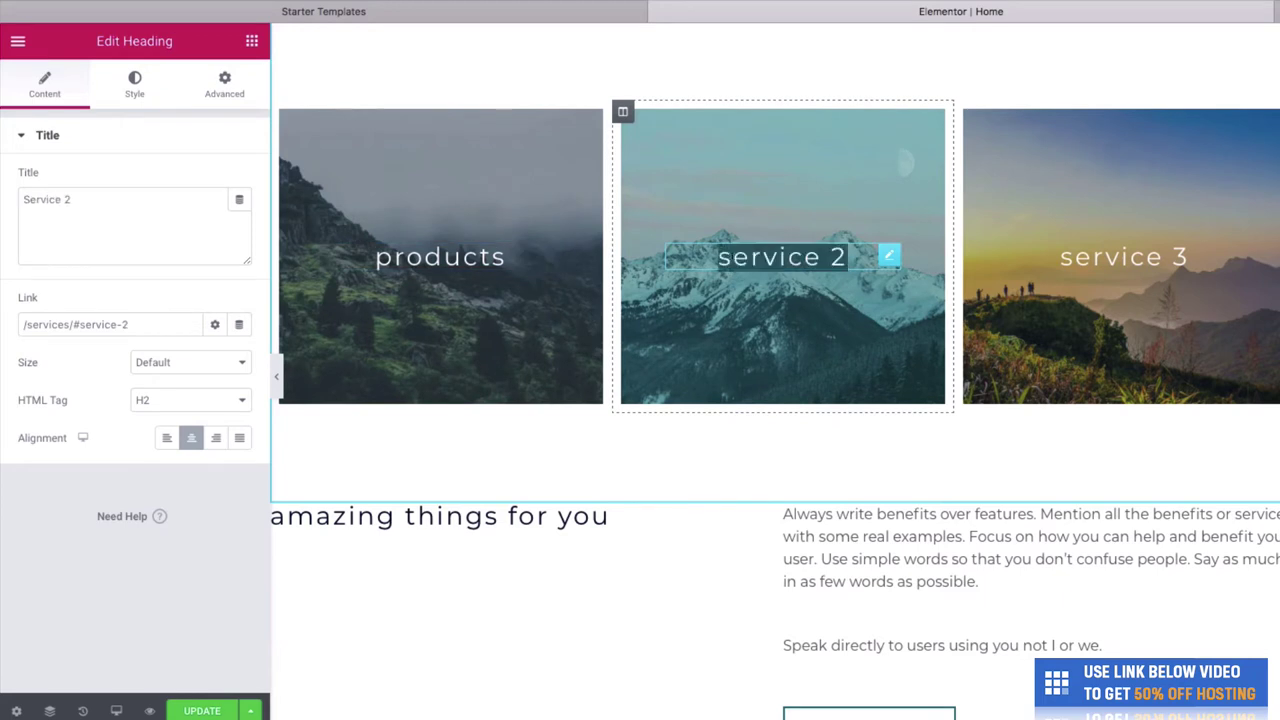
text(womens)
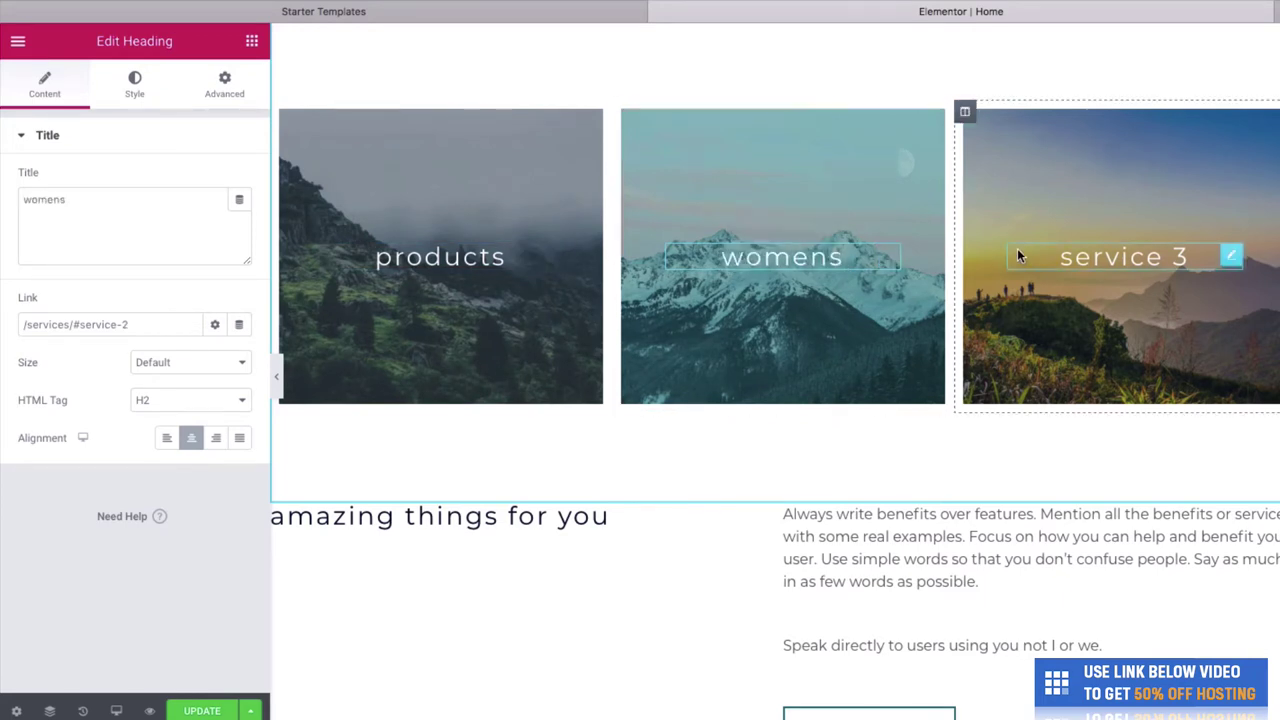
click(1057, 260)
key(ctrl+a)
text(mens)
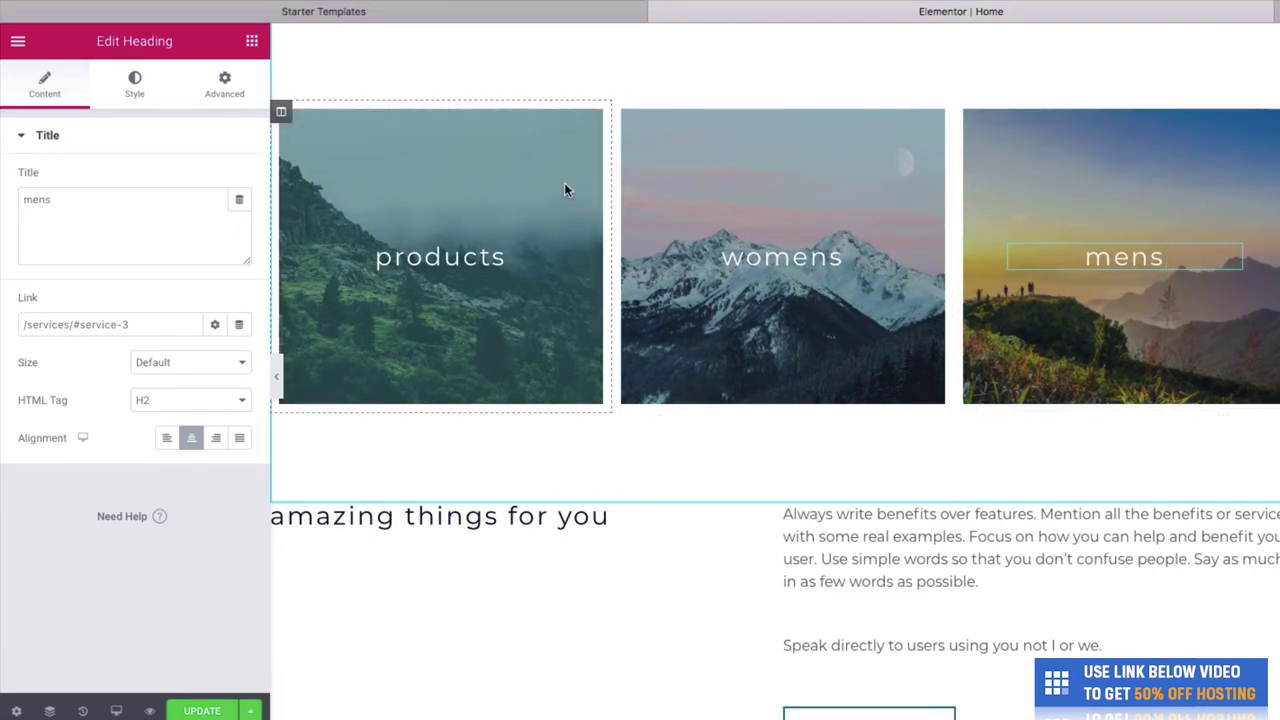
Upload Bitmap_2, the man-holding-an-axe photo, and set it as the products column's background.
right_click(564, 189)
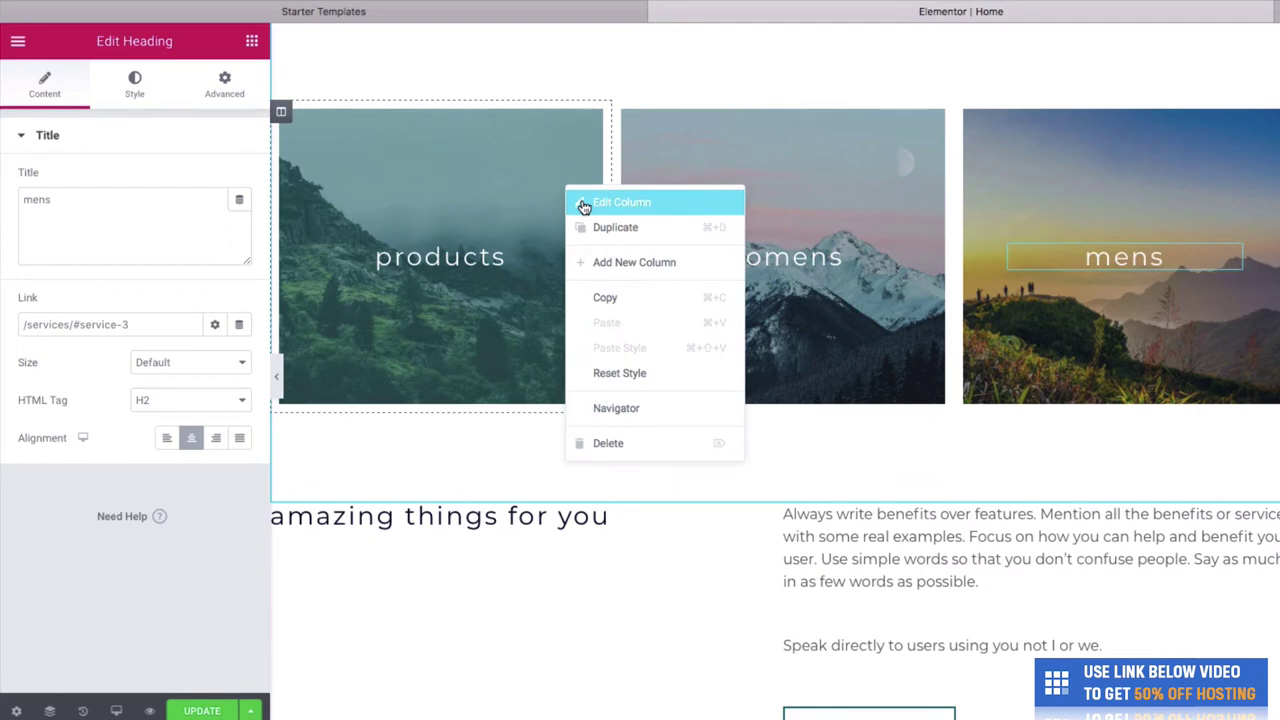
click(584, 205)
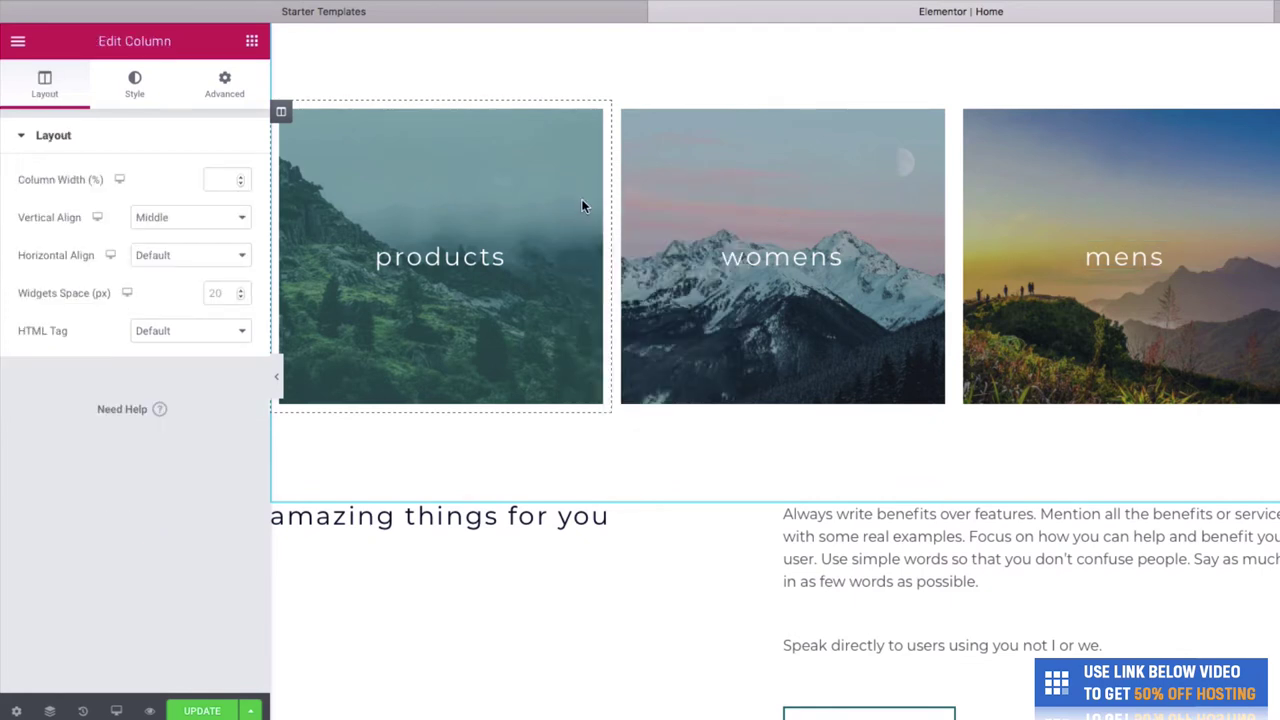
click(131, 96)
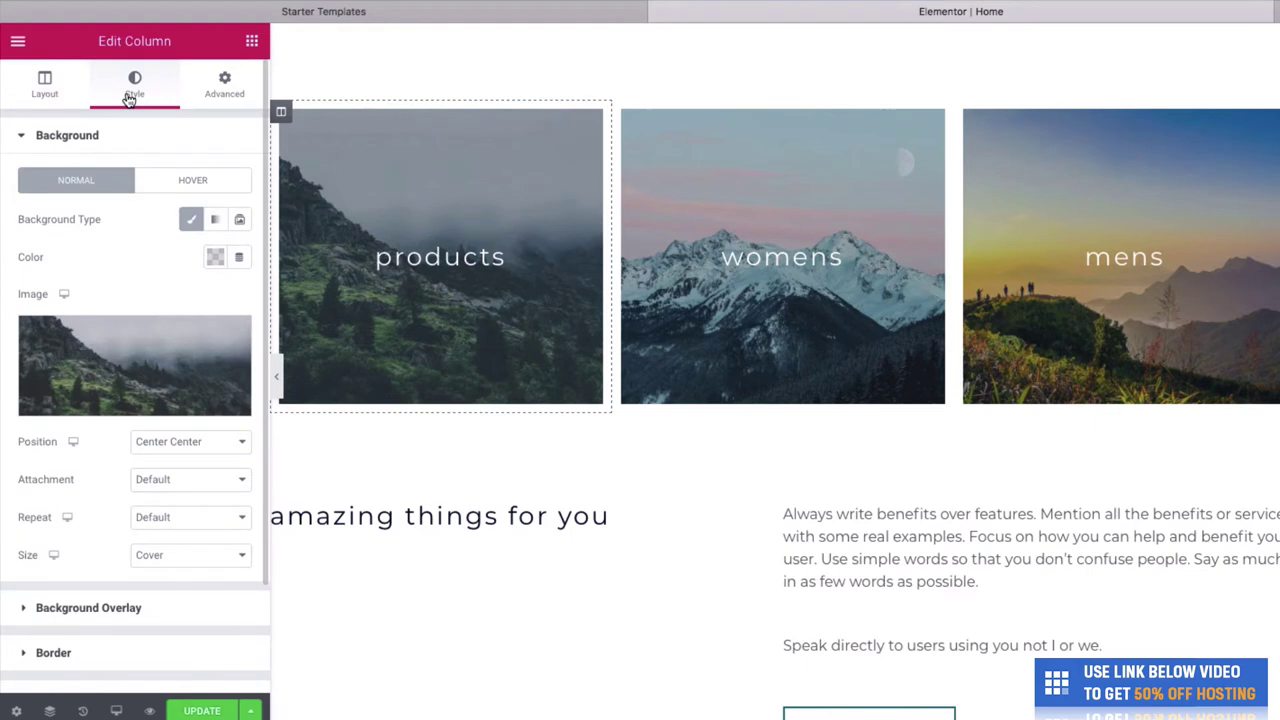
click(124, 402)
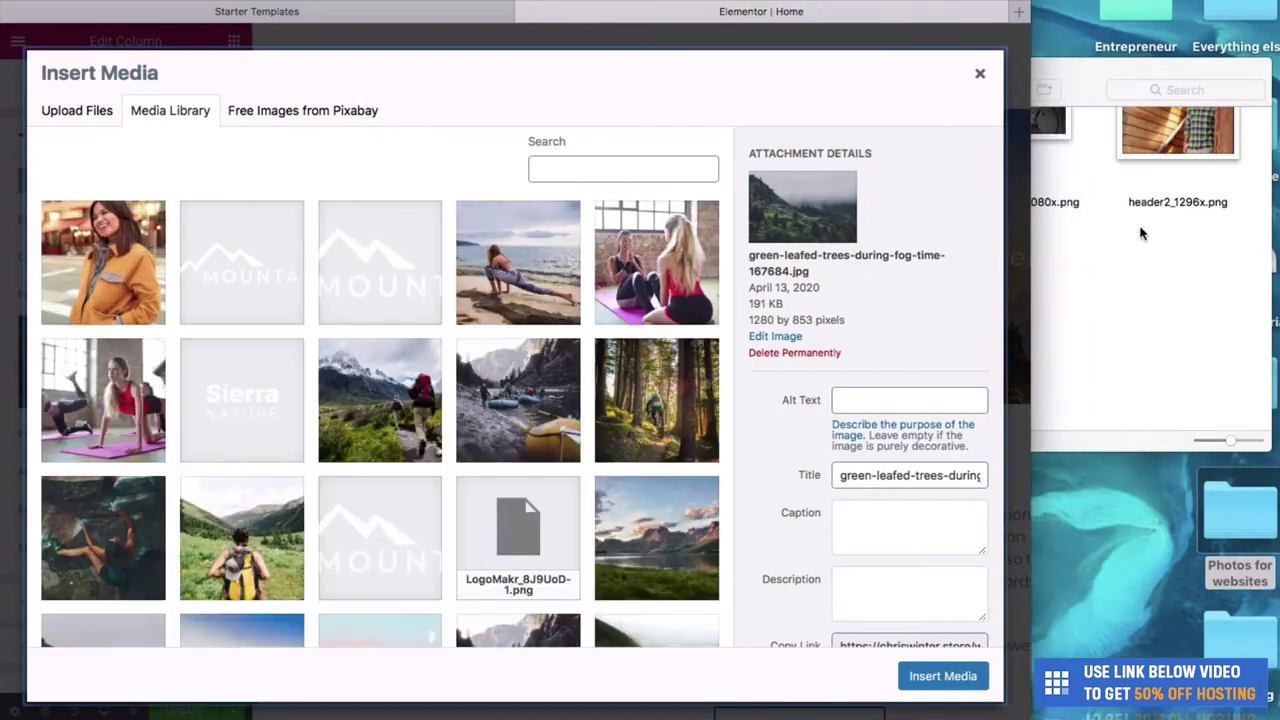
click(1140, 233)
scroll(1115, 160, up, 5)
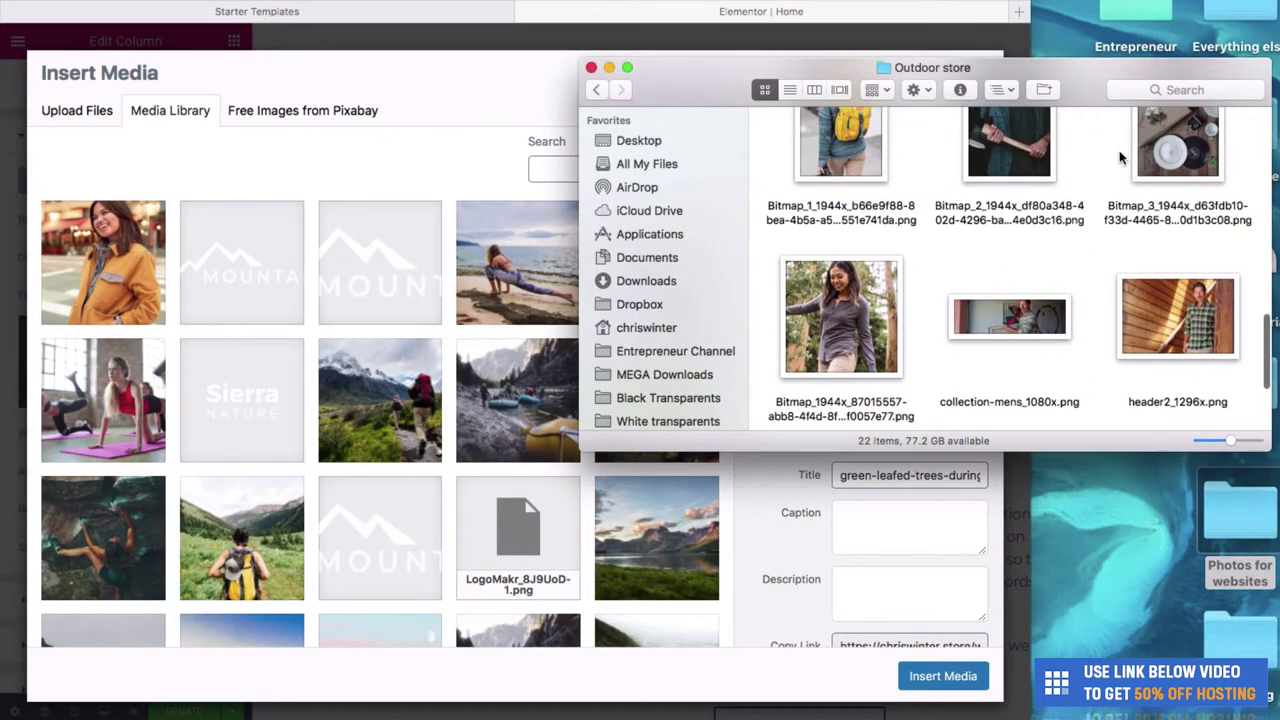
scroll(1100, 190, up, 5)
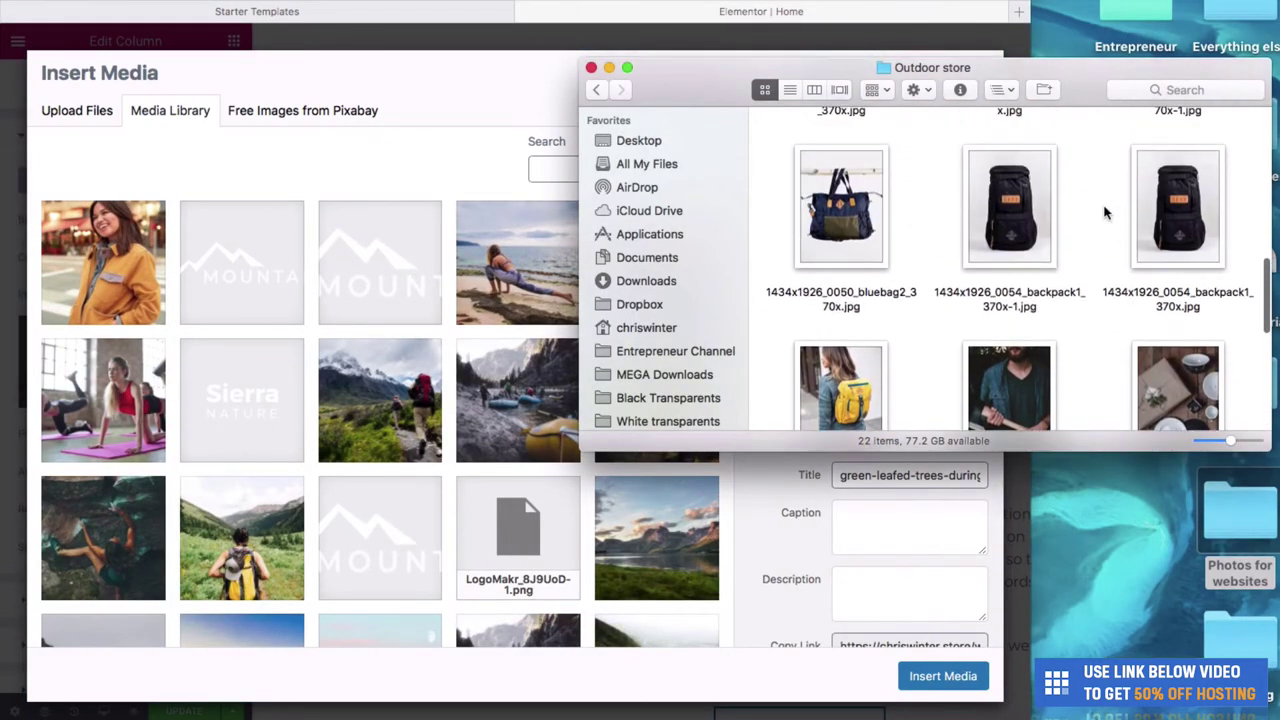
scroll(1105, 212, down, 3)
drag(1008, 309, 360, 320)
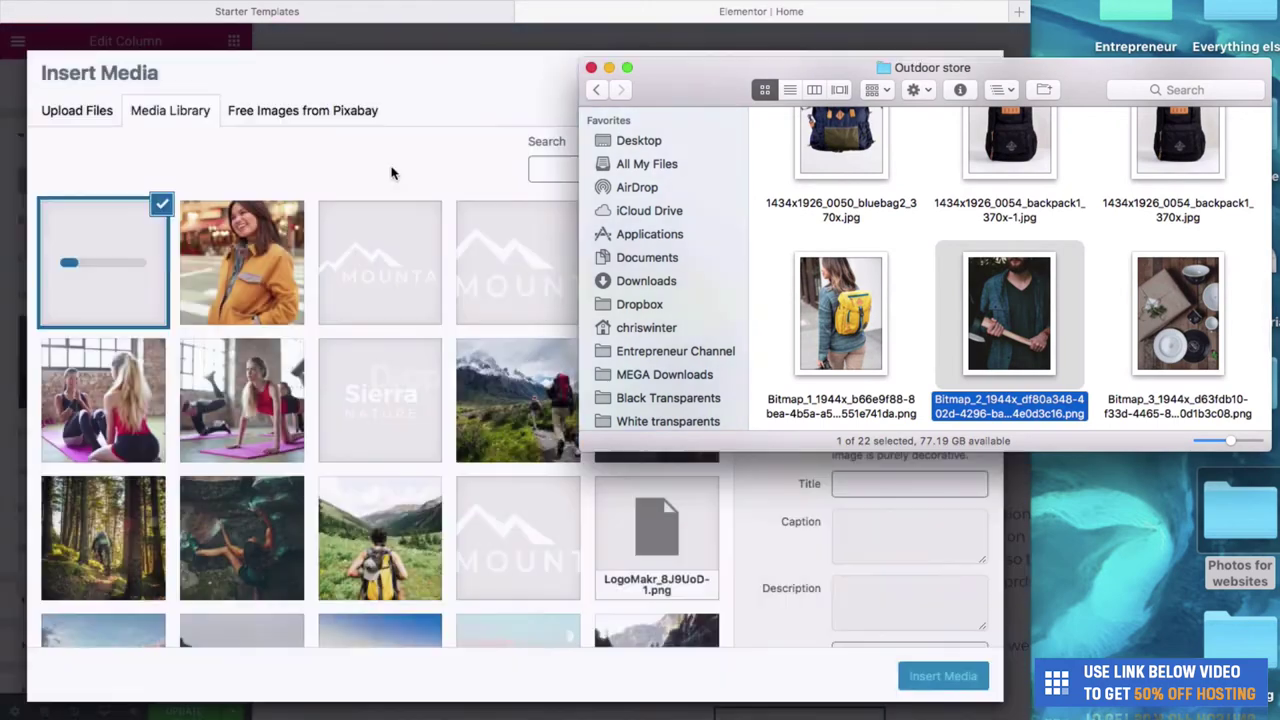
click(494, 115)
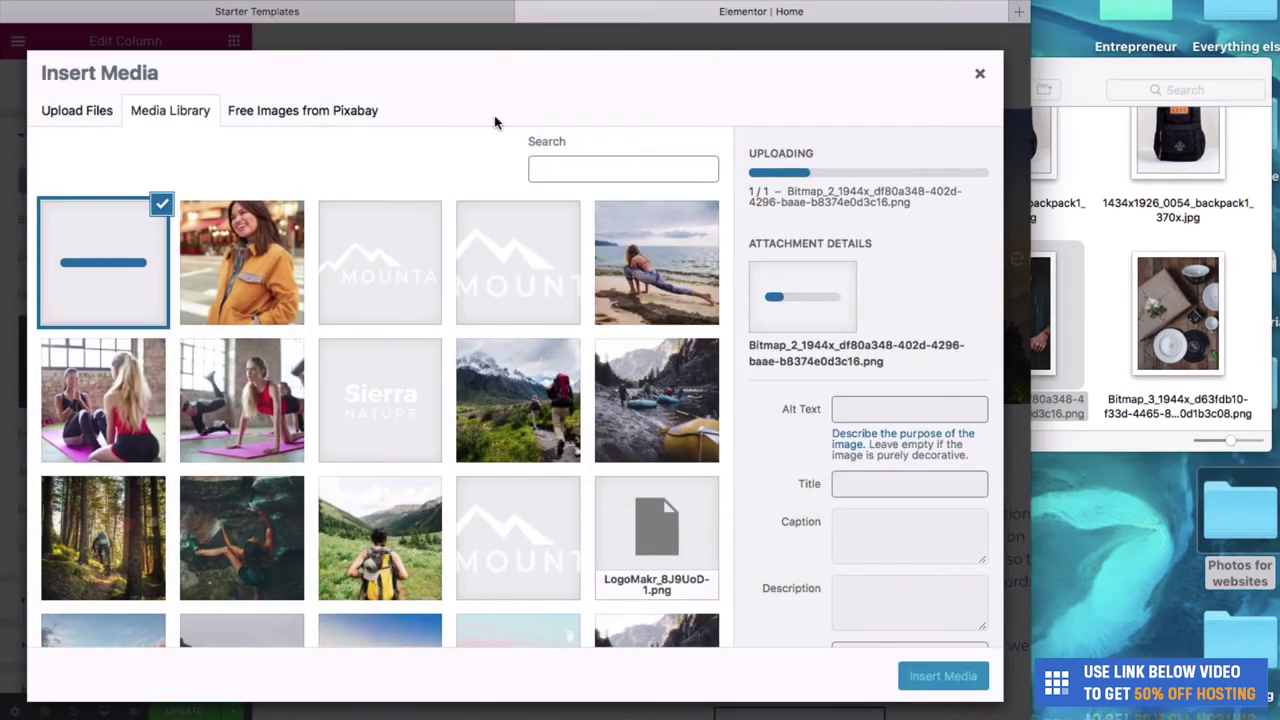
click(929, 676)
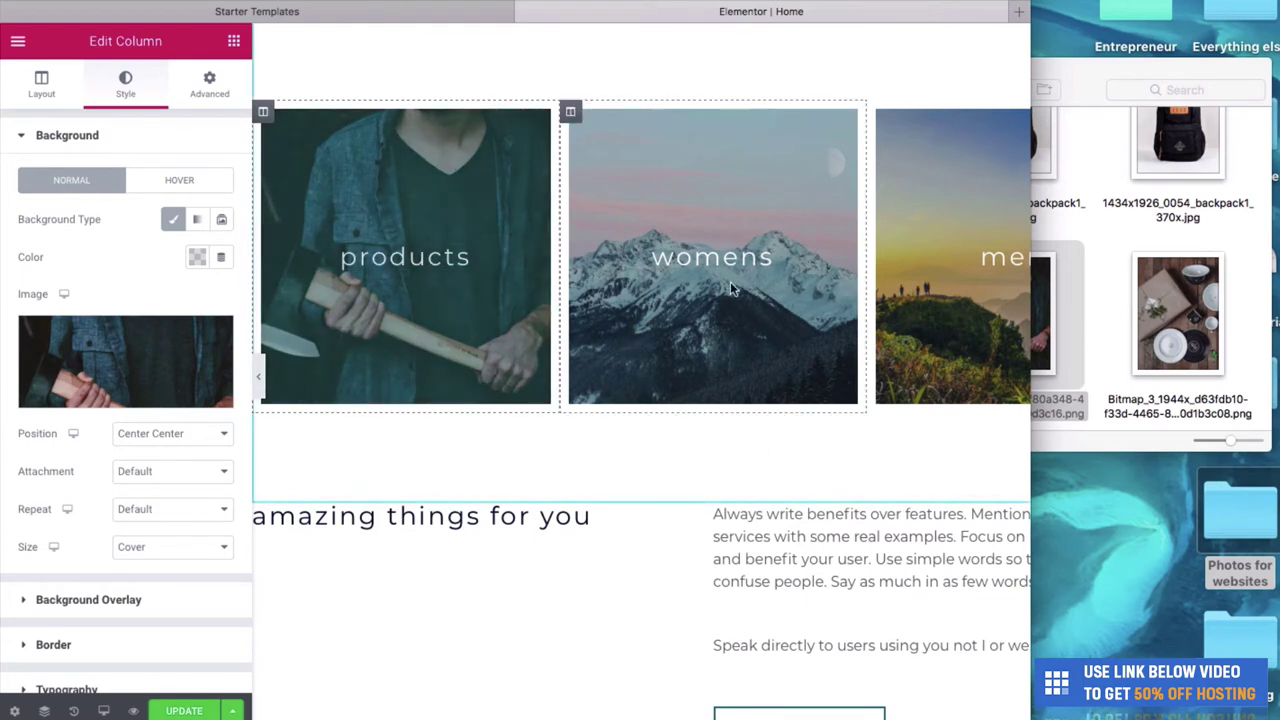
Upload Bitmap_1944x, the woman-among-trees photo, and set it as the womens column's background.
right_click(728, 312)
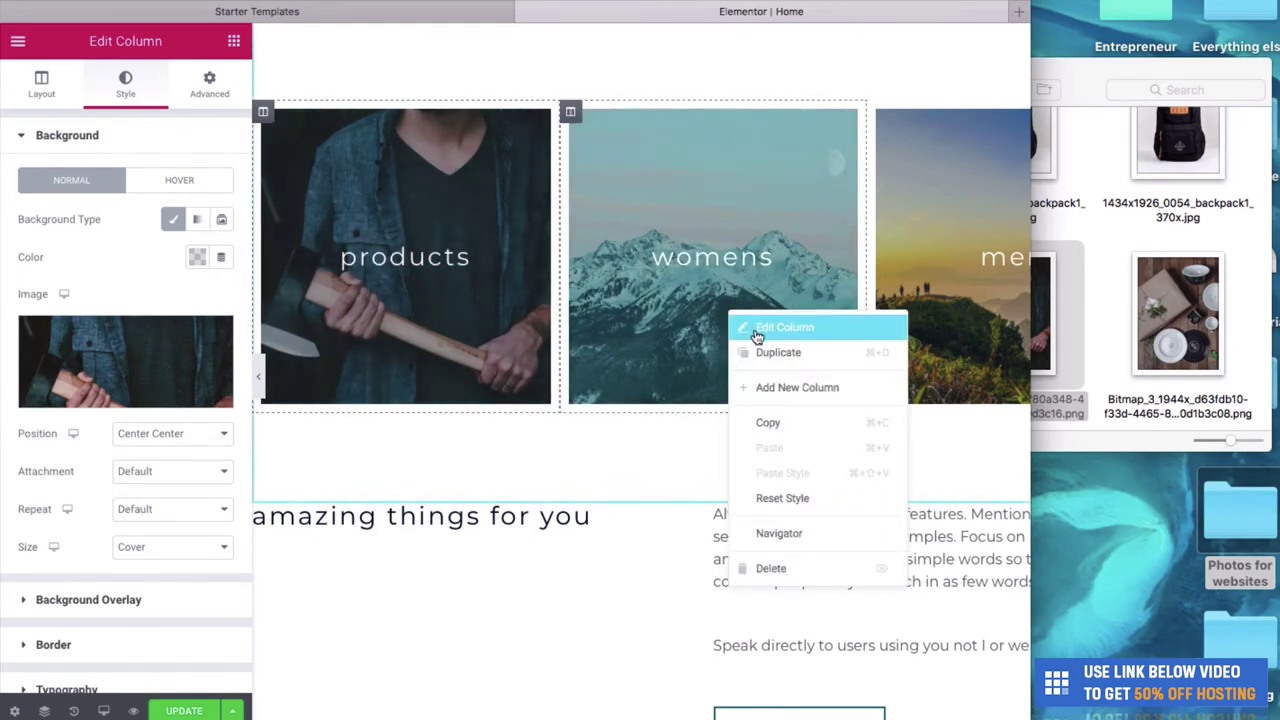
click(758, 332)
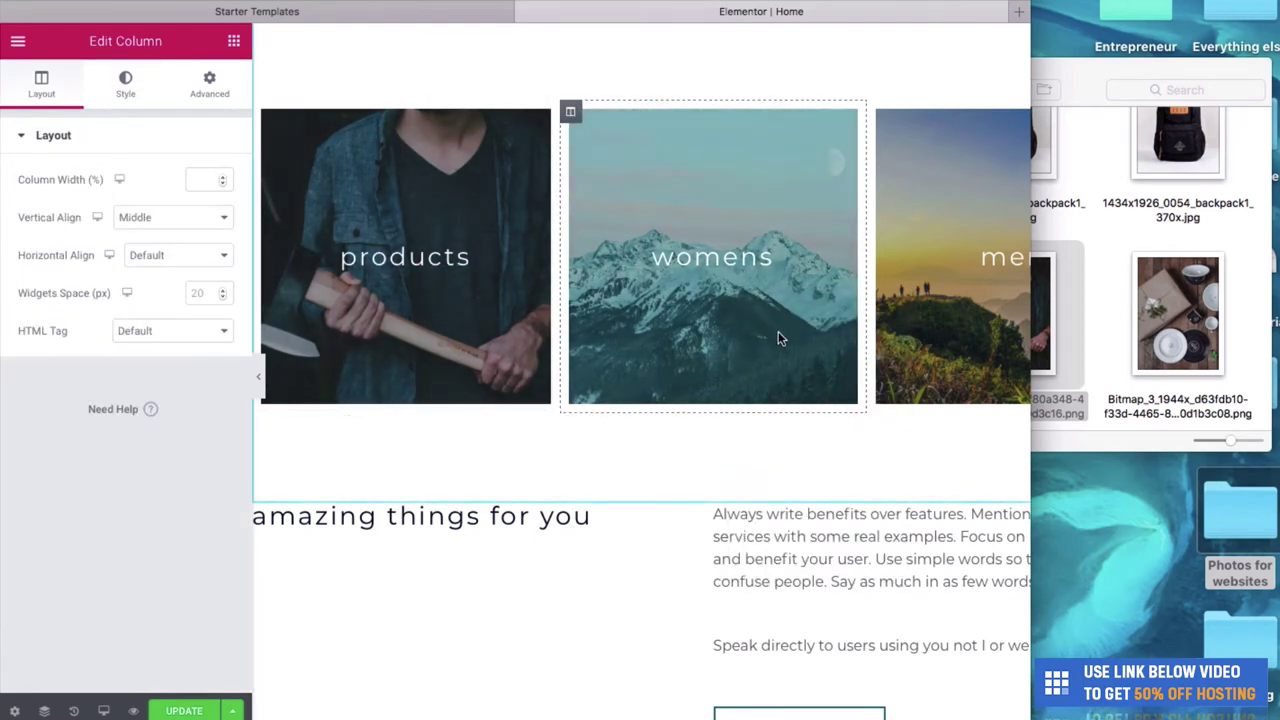
click(124, 82)
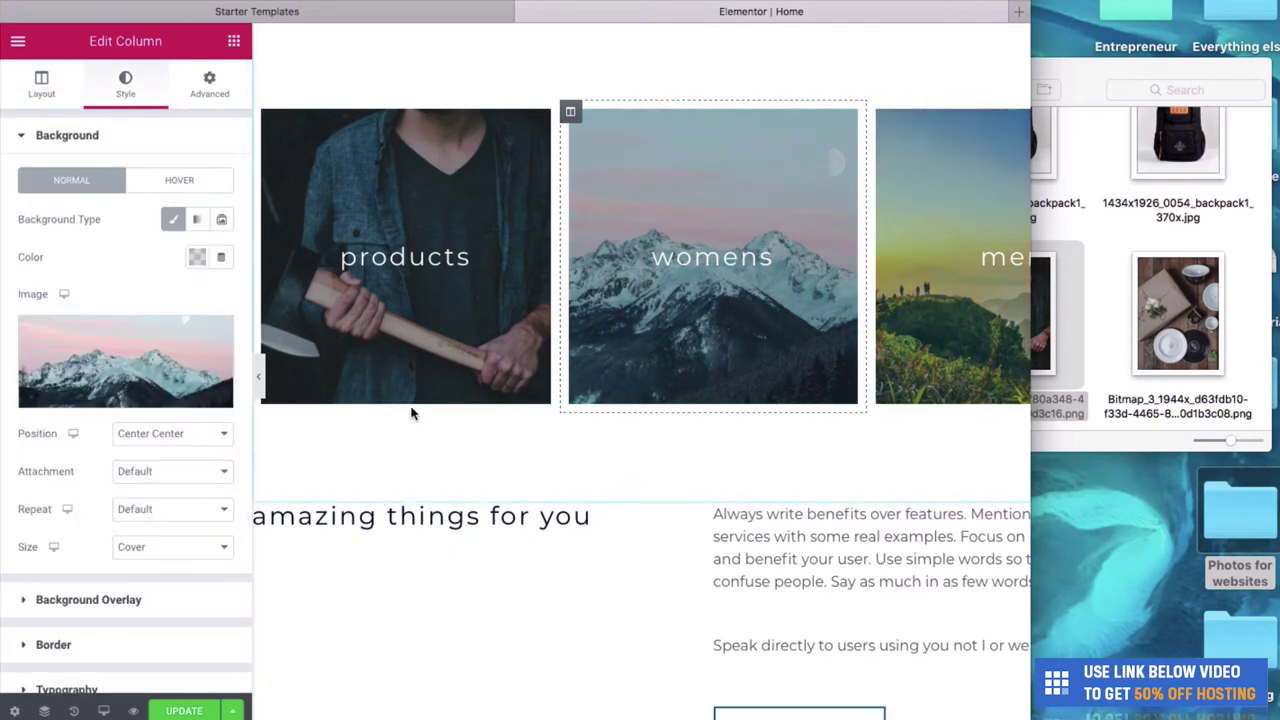
click(122, 395)
click(1127, 270)
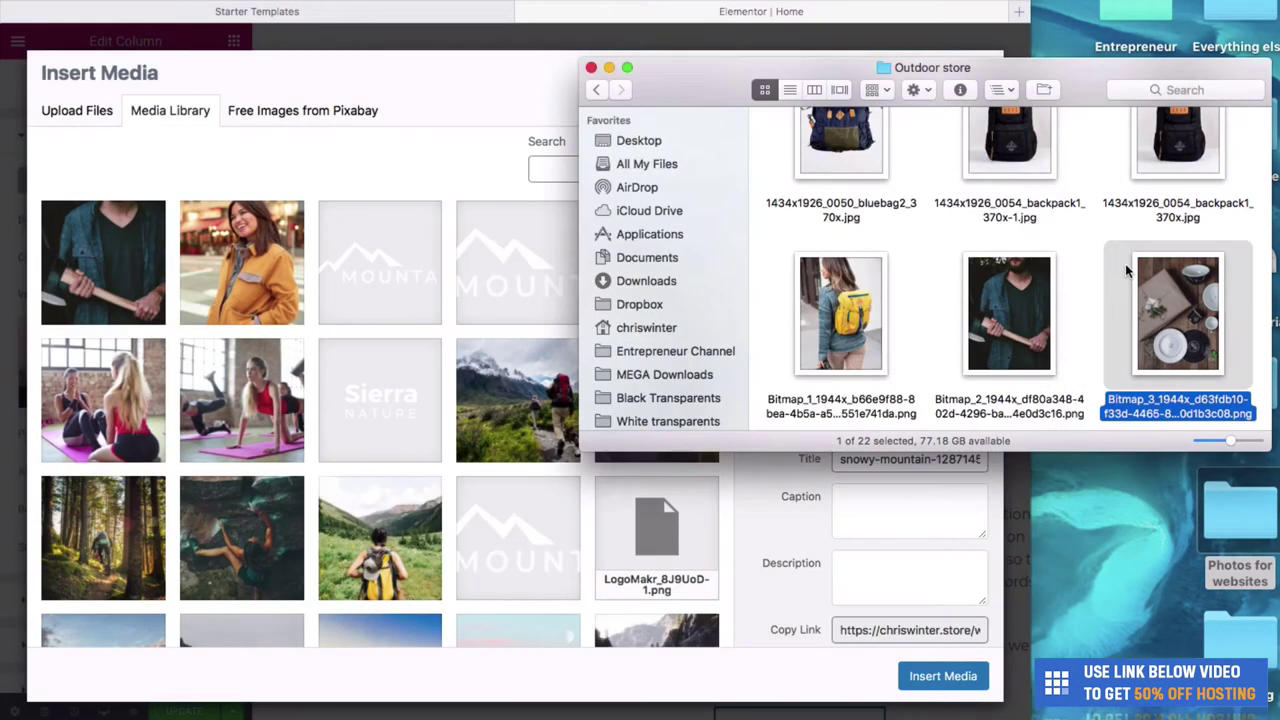
scroll(1127, 270, up, 3)
scroll(845, 232, down, 6)
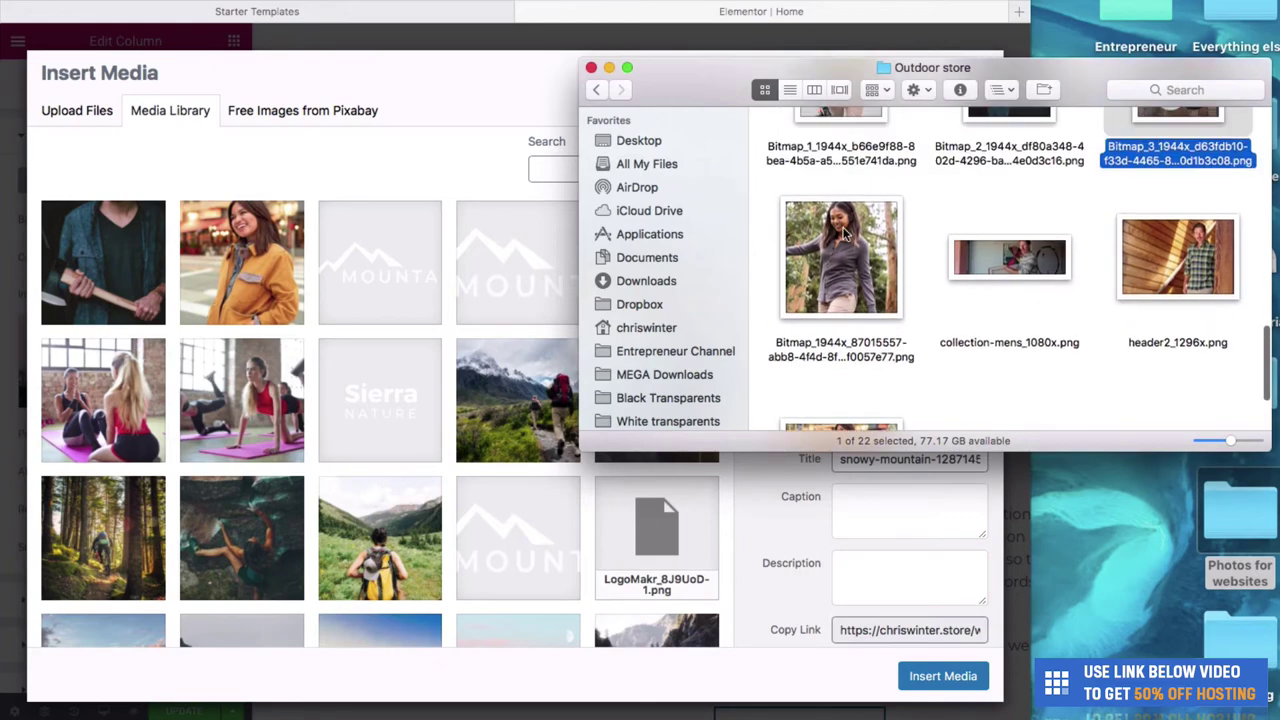
drag(845, 232, 300, 240)
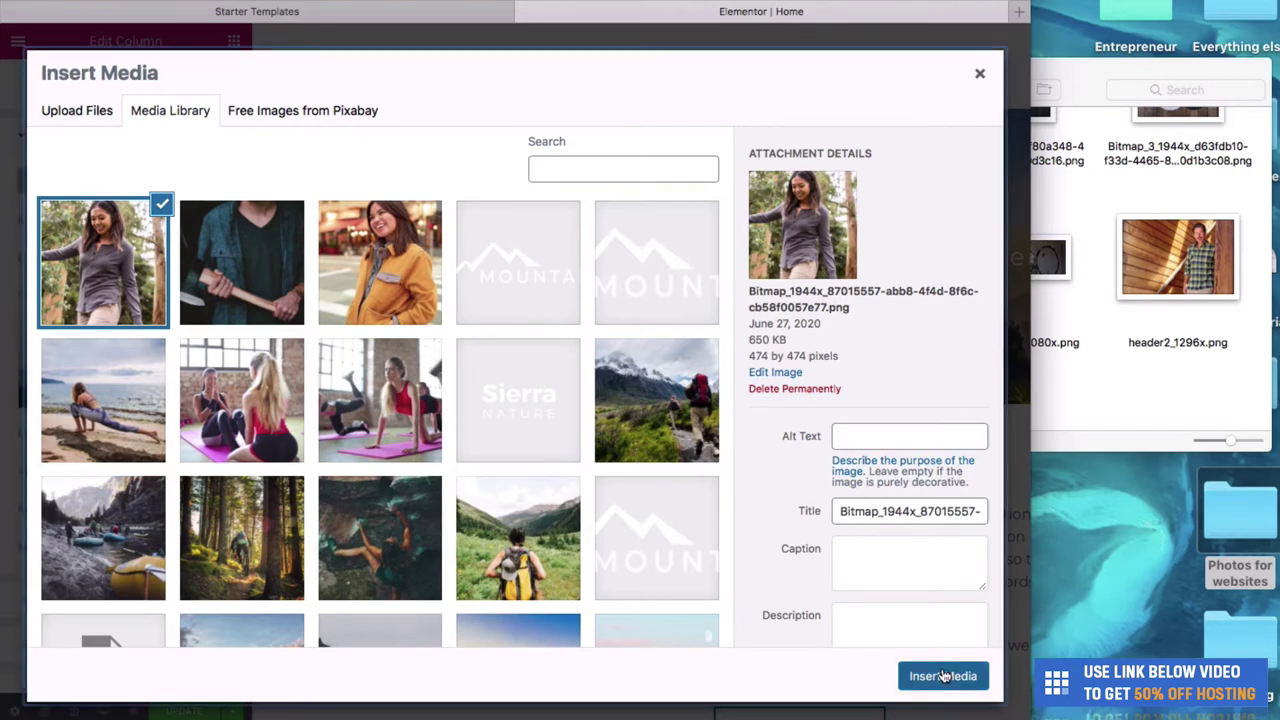
click(943, 676)
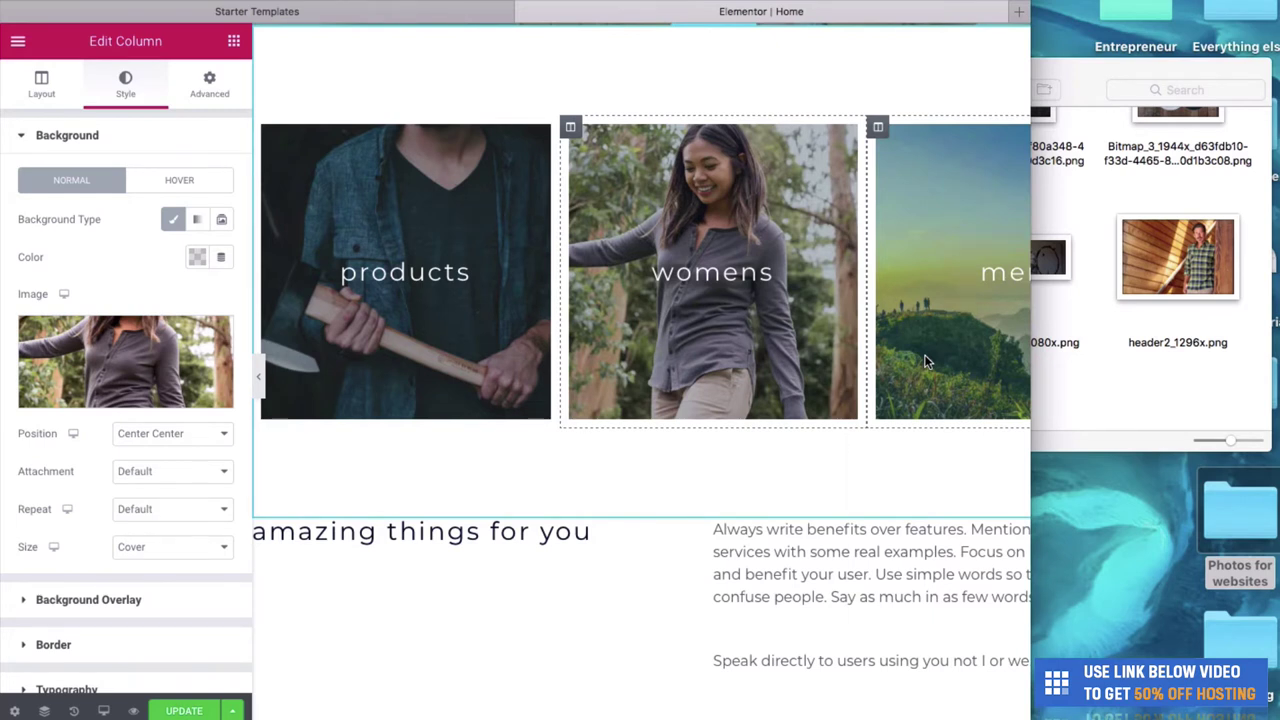
Upload header2_1296x.png as the mens column's background, then preview the three cards.
right_click(924, 361)
click(920, 378)
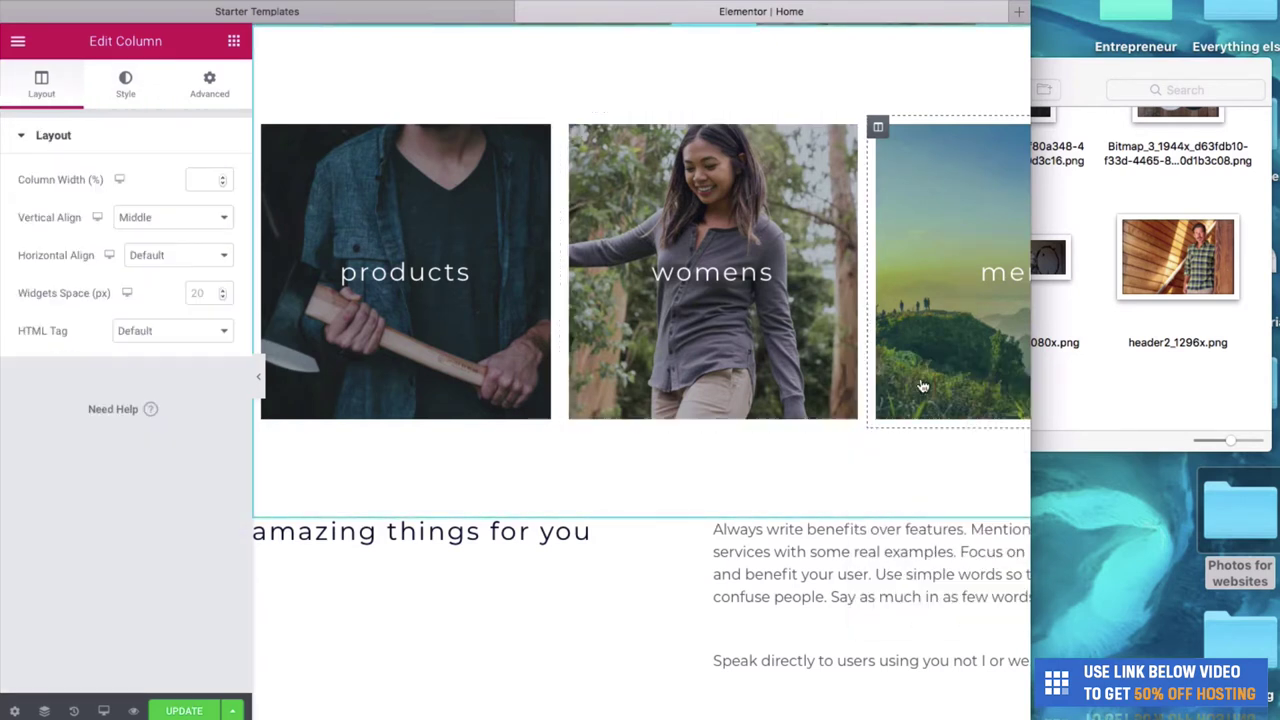
click(112, 90)
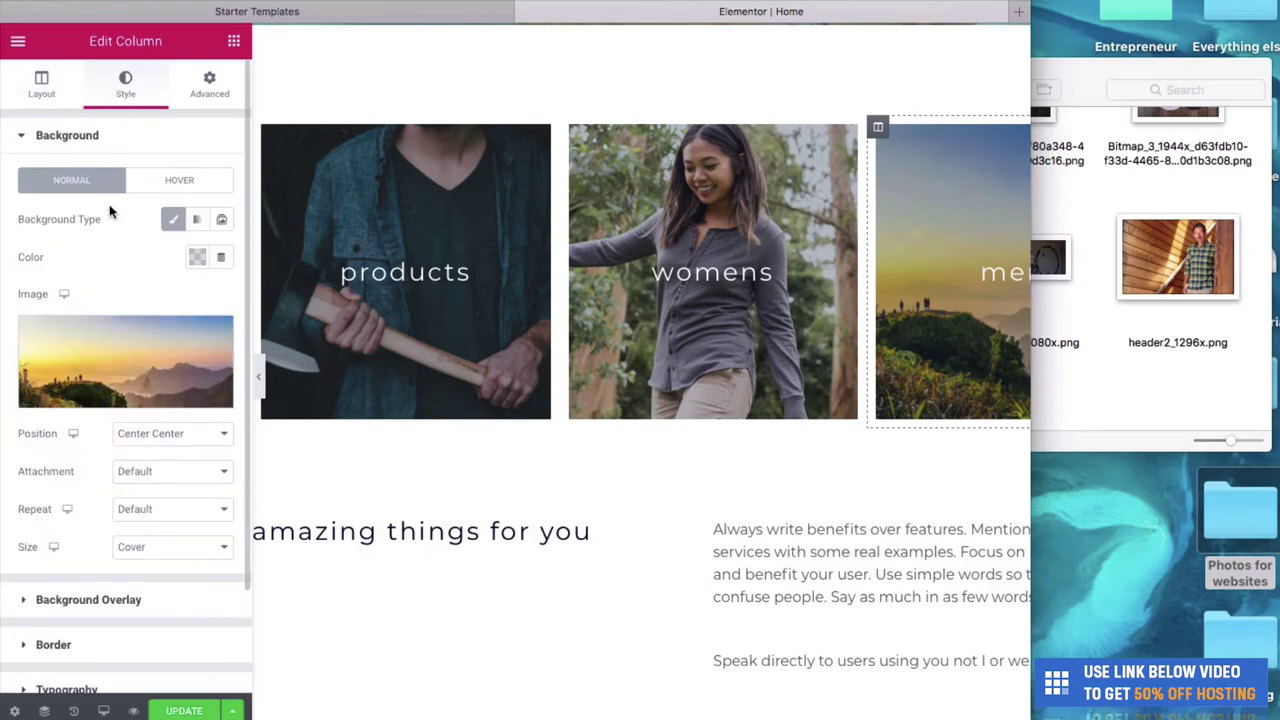
click(138, 399)
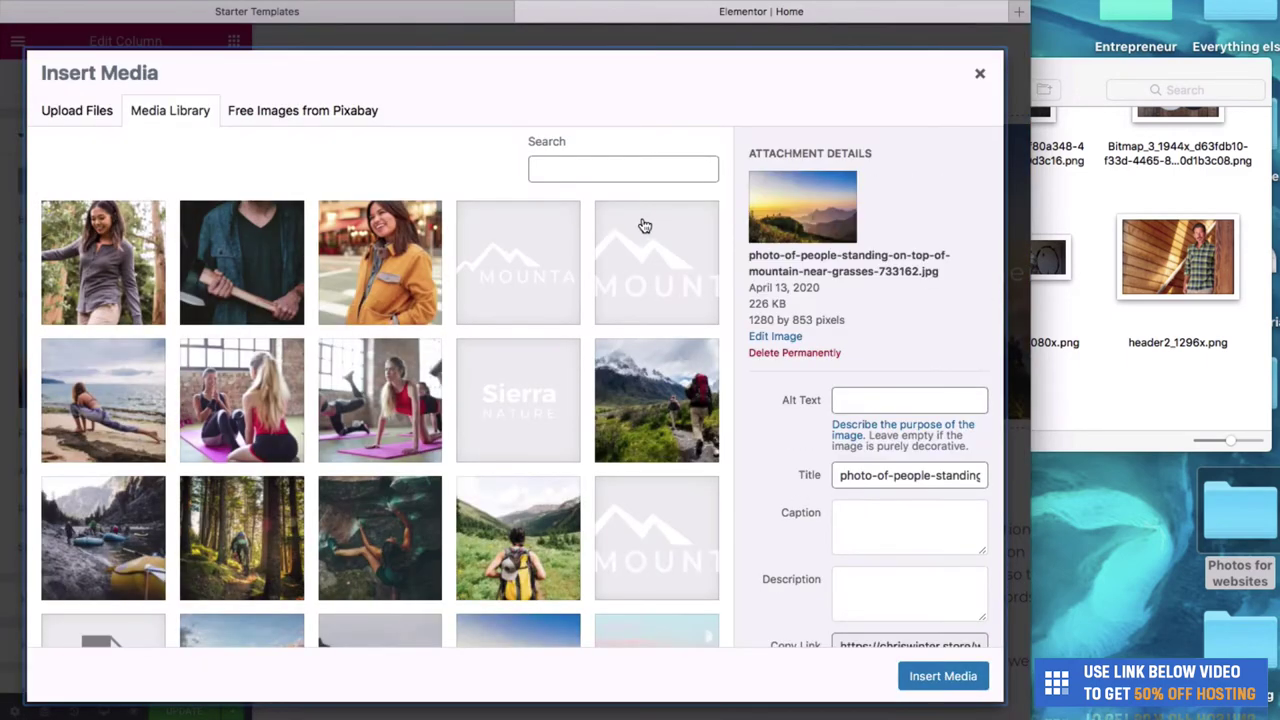
drag(1230, 253, 640, 300)
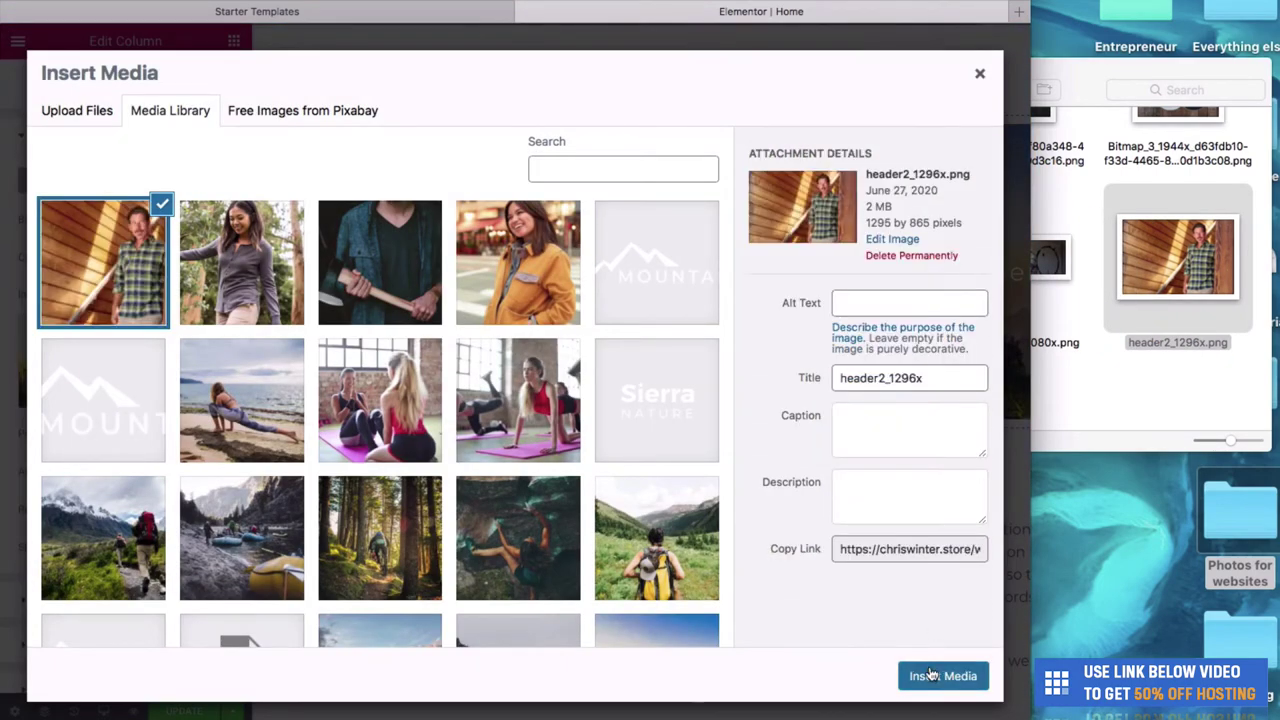
click(930, 676)
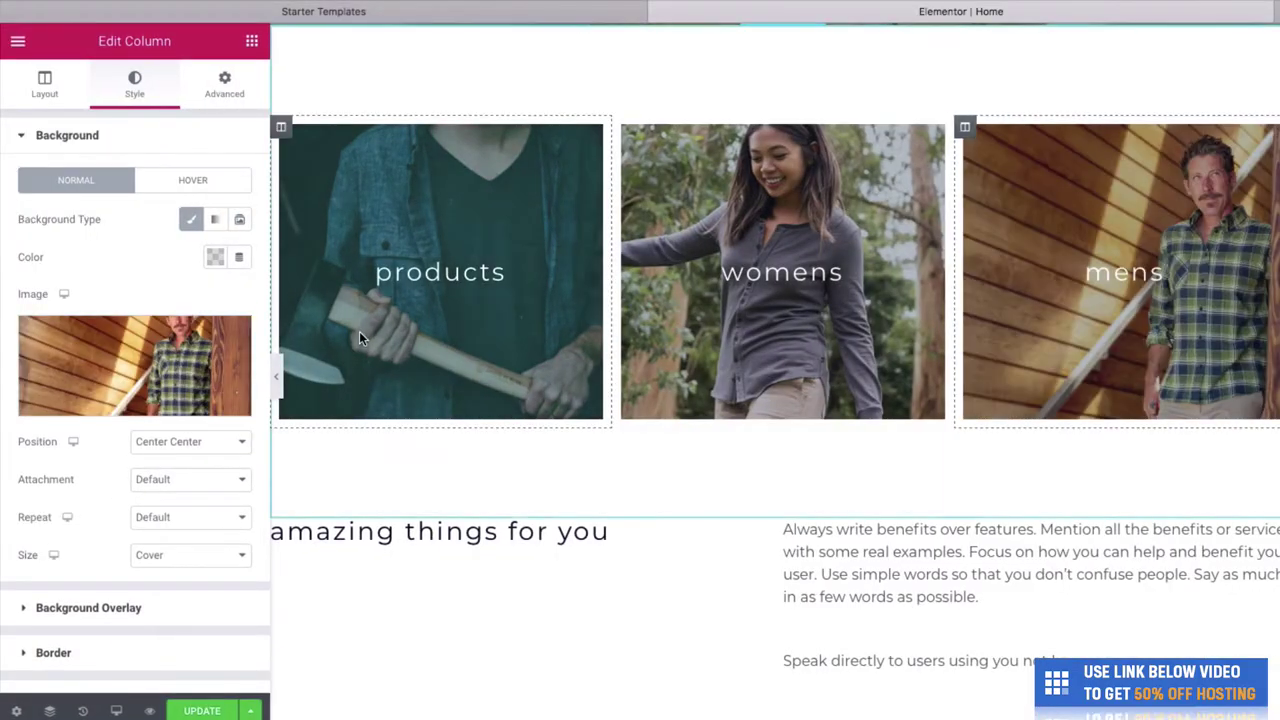
click(280, 380)
Scroll through the homepage to review the new hero and three photo cards.
scroll(283, 385, up, 2)
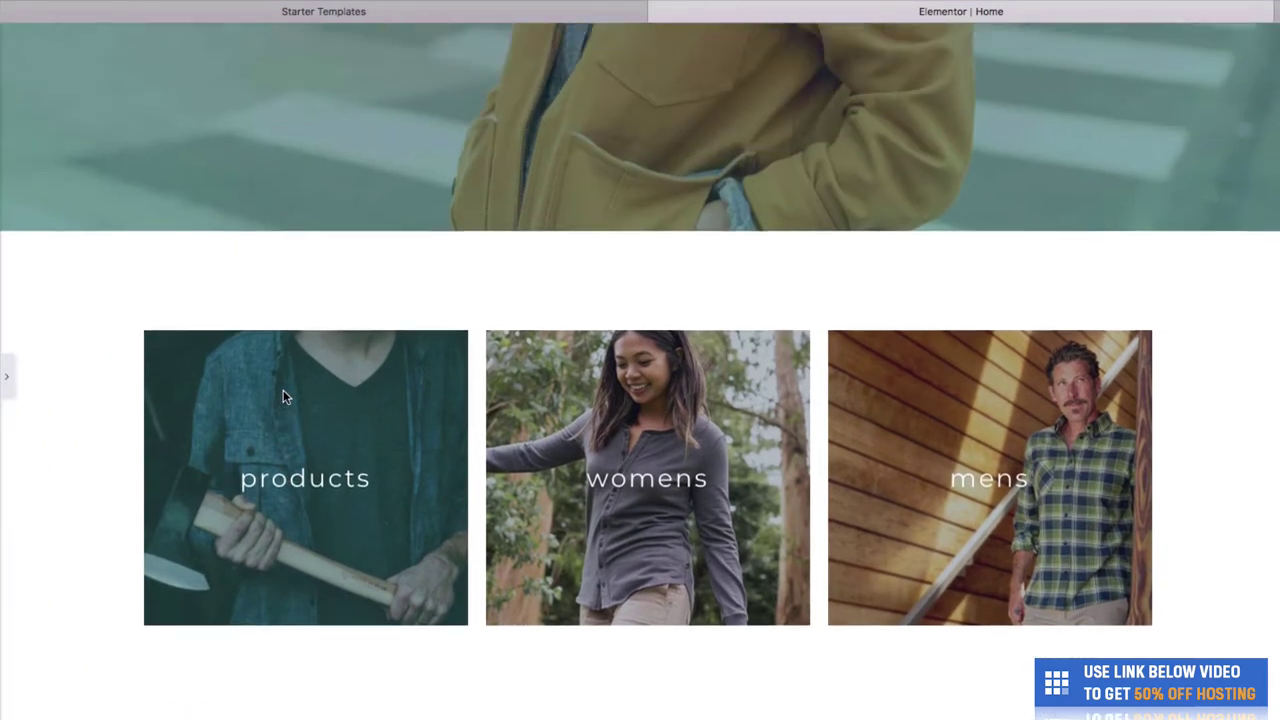
scroll(283, 395, up, 5)
scroll(283, 410, down, 5)
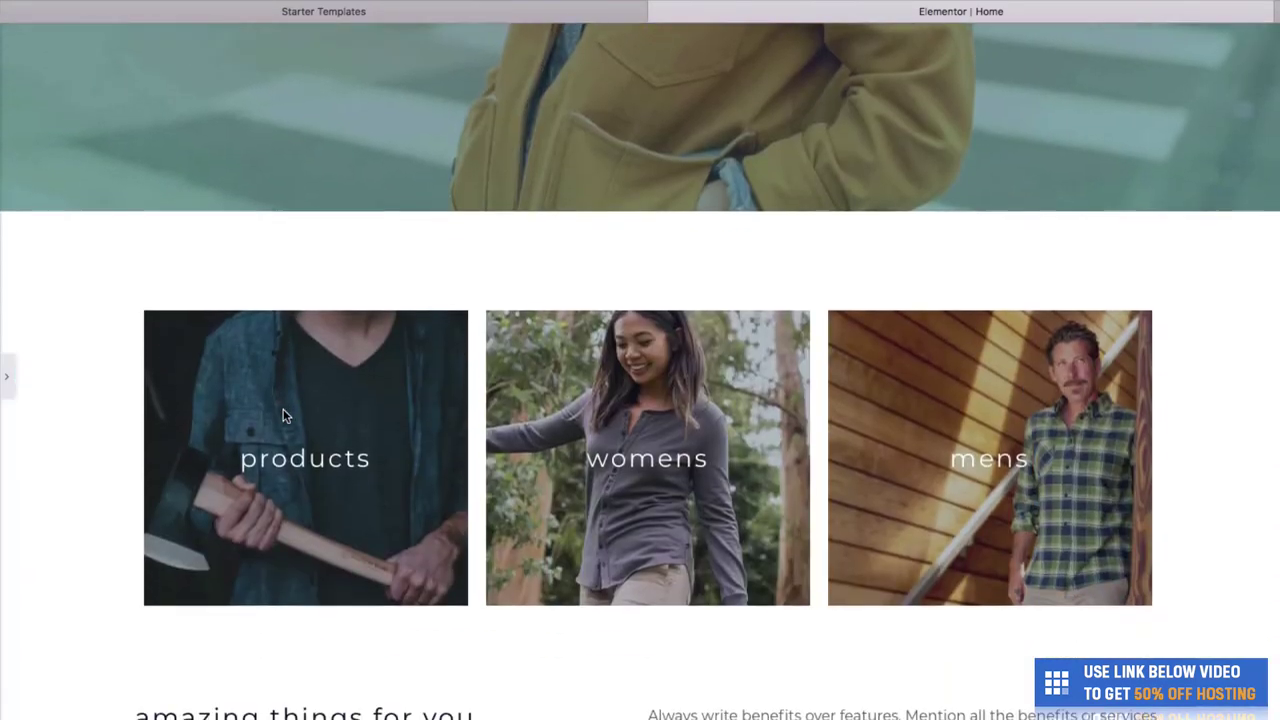
scroll(283, 415, down, 2)
scroll(283, 415, up, 6)
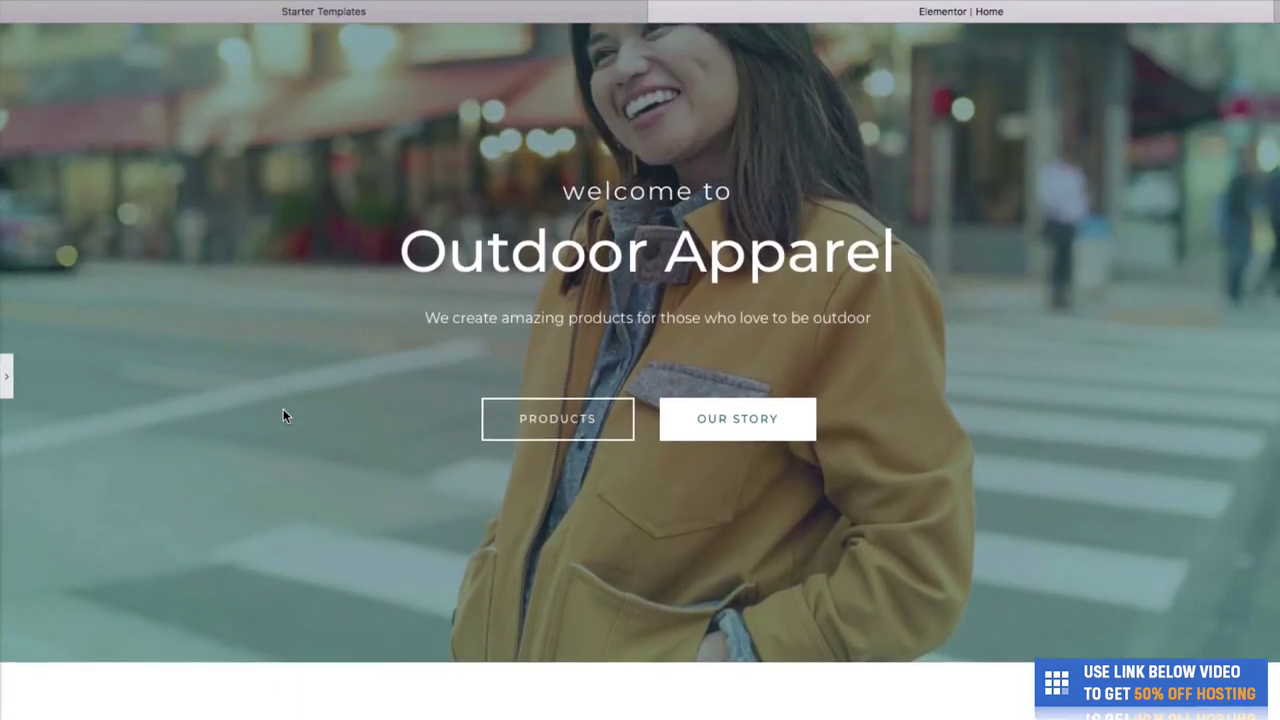
scroll(283, 410, down, 2)
scroll(283, 410, up, 3)
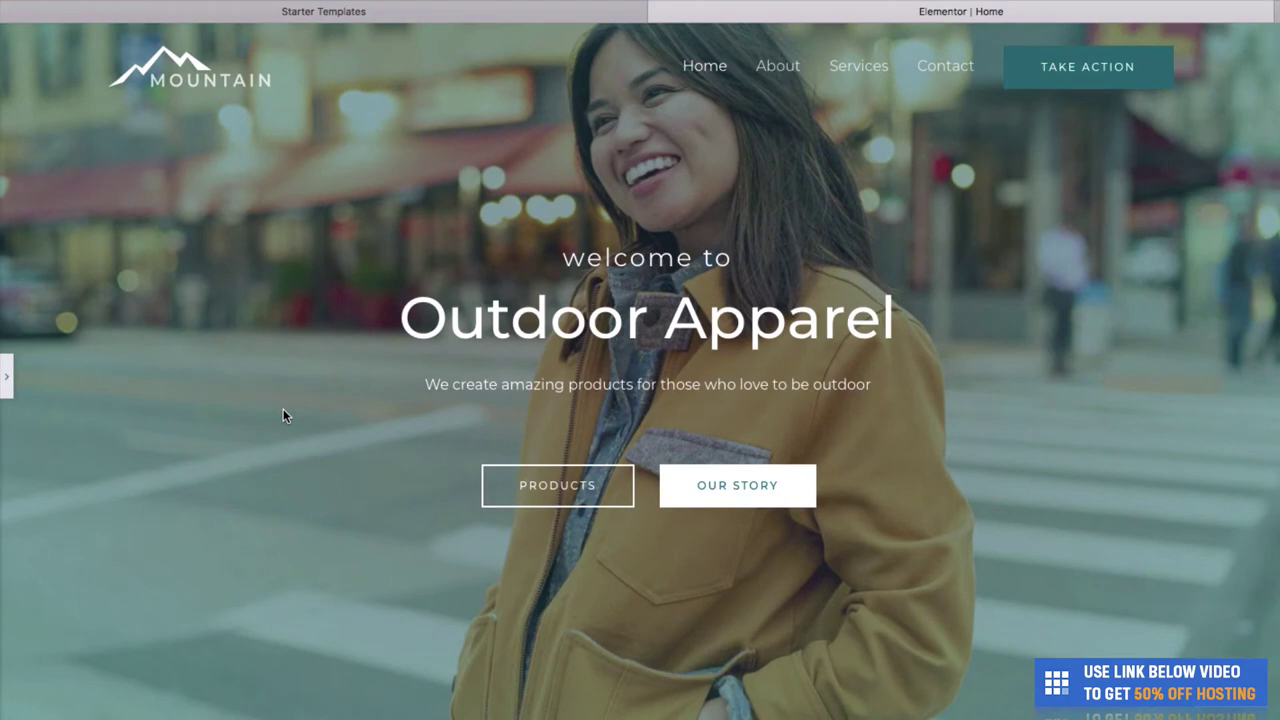
scroll(283, 409, down, 2)
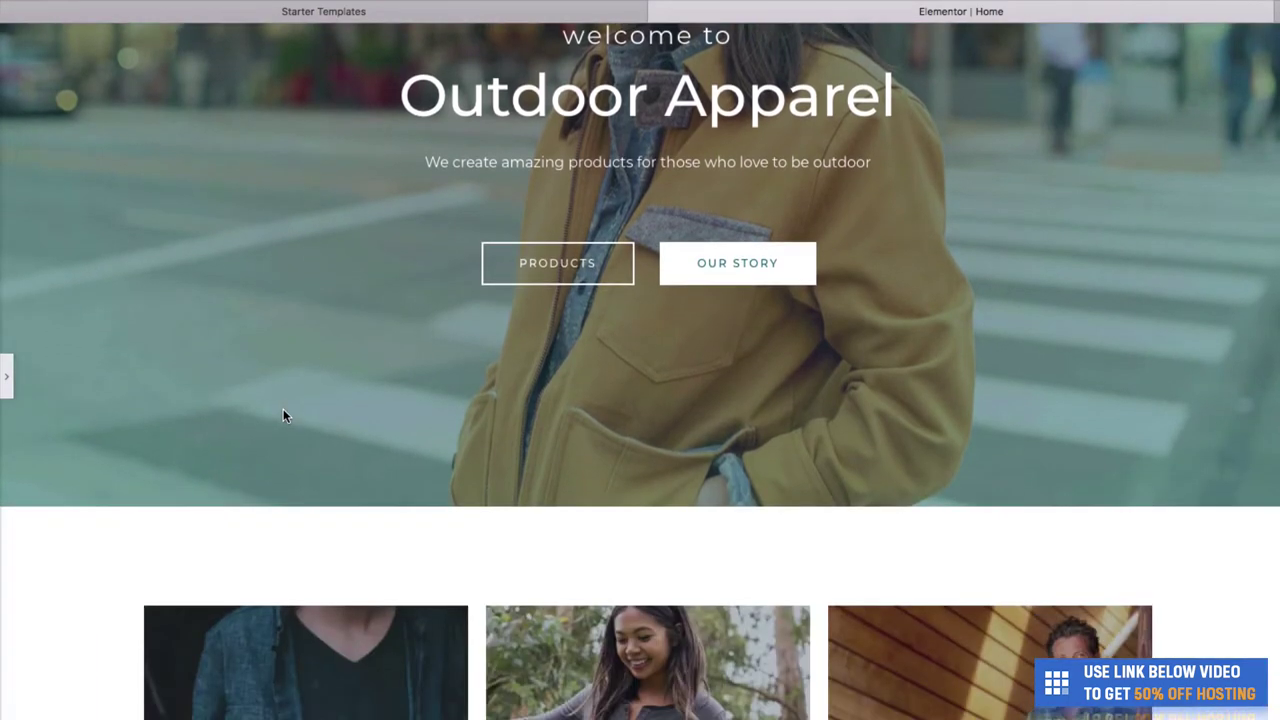
scroll(283, 415, up, 3)
scroll(336, 479, down, 6)
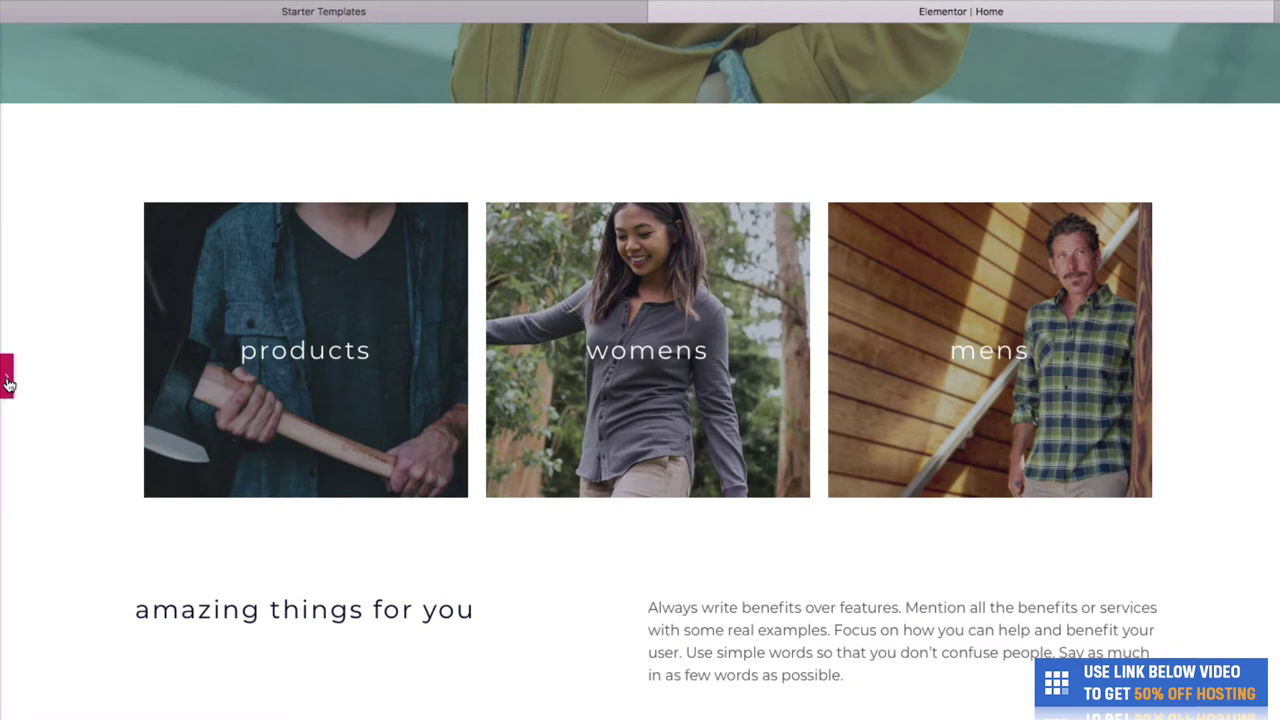
Save the homepage with UPDATE and collapse the panel for a full-width preview.
click(7, 383)
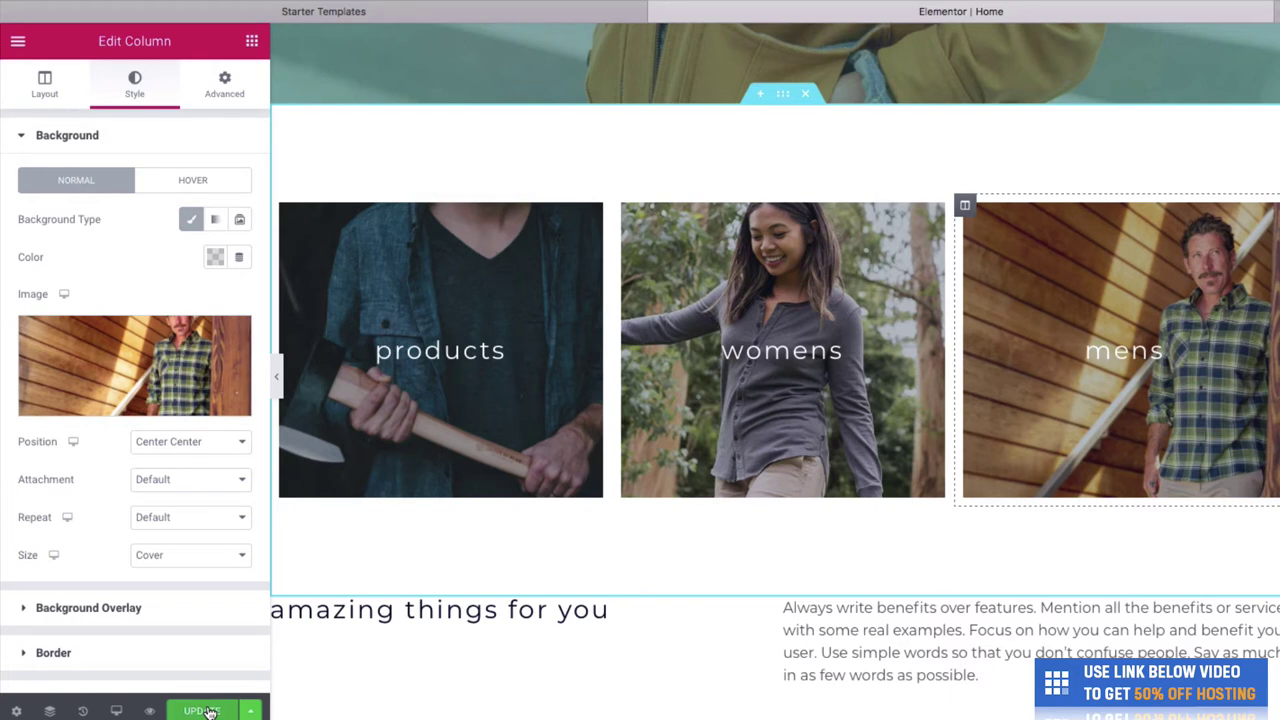
click(207, 711)
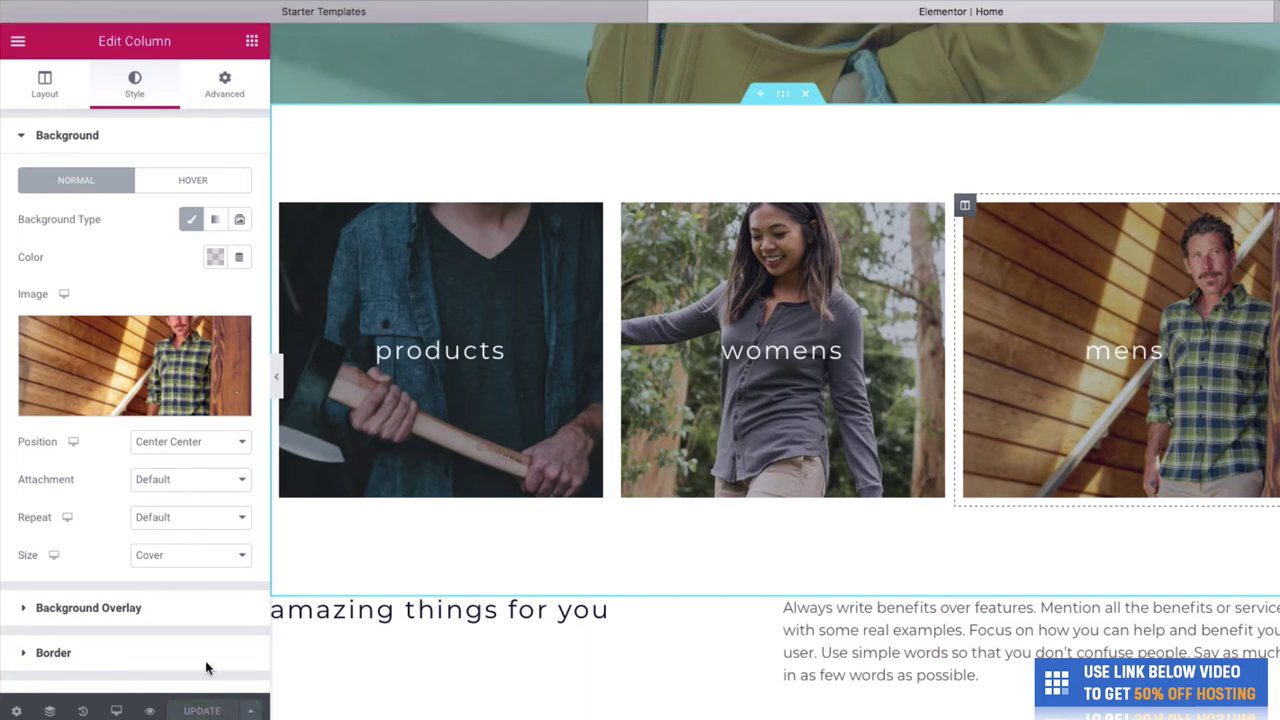
click(276, 376)
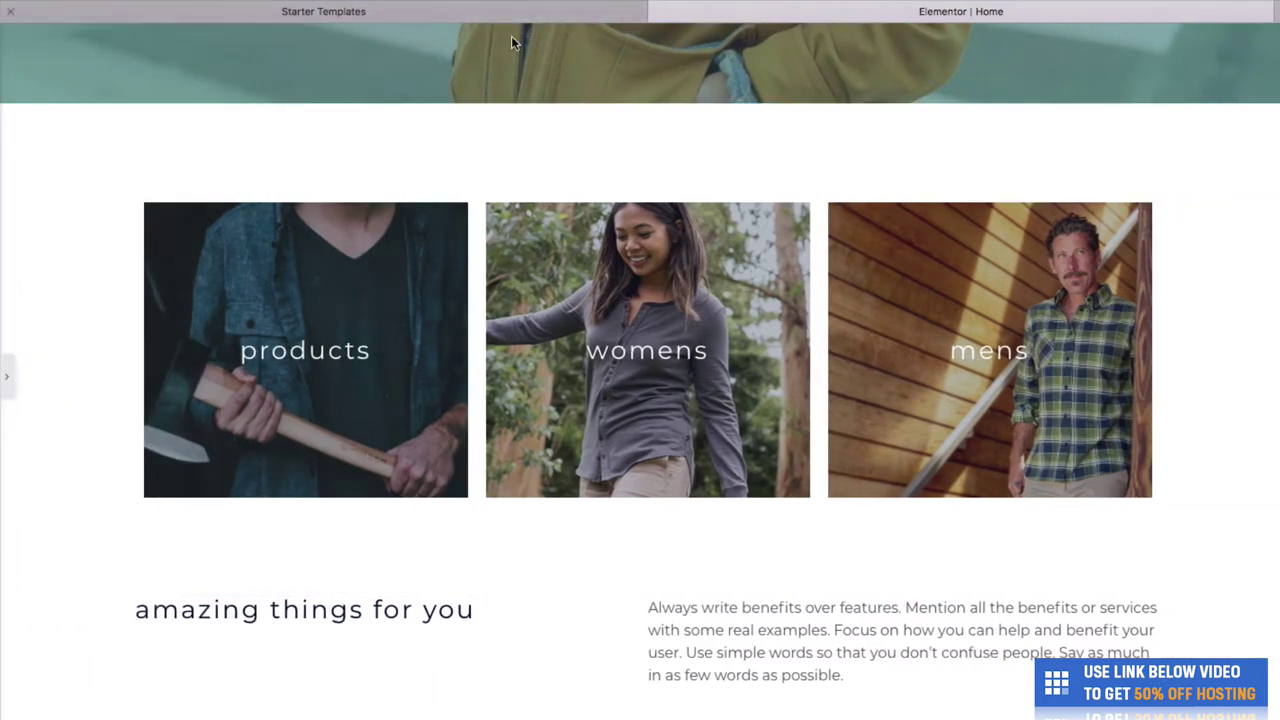
scroll(566, 529, up, 10)
key(super+l)
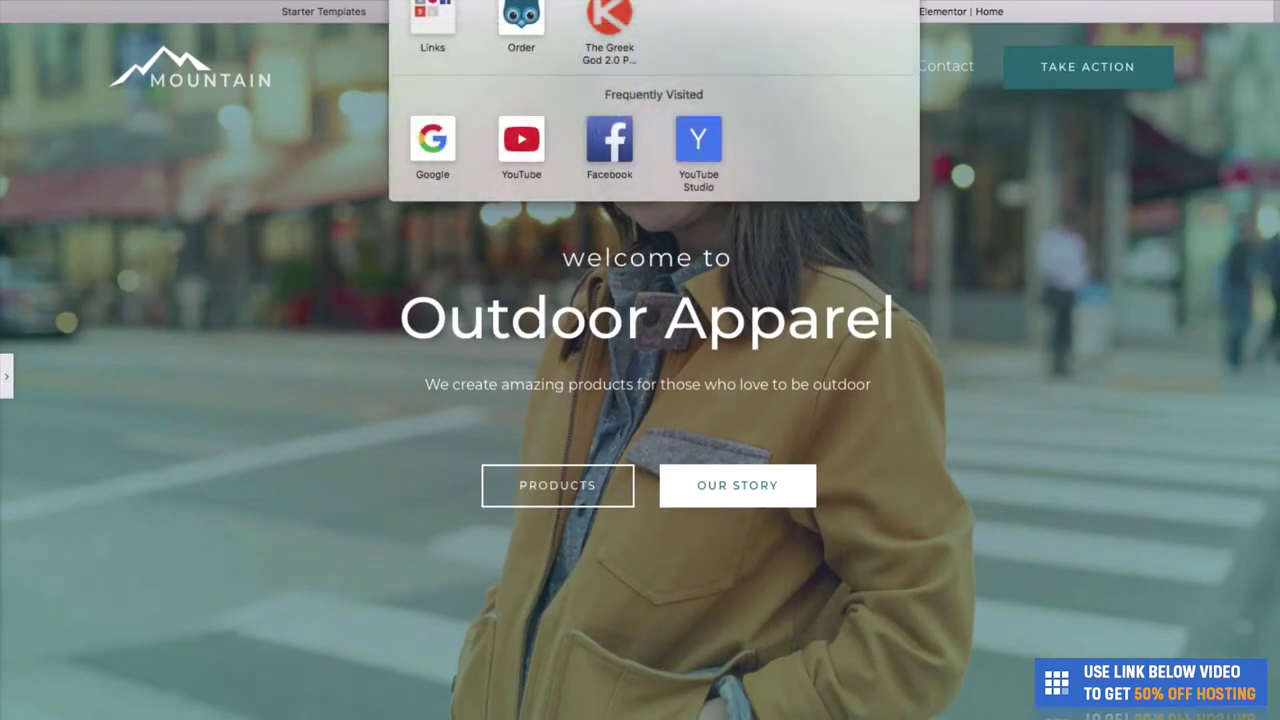
text(chriswin)
key(super+Return)
click(934, 10)
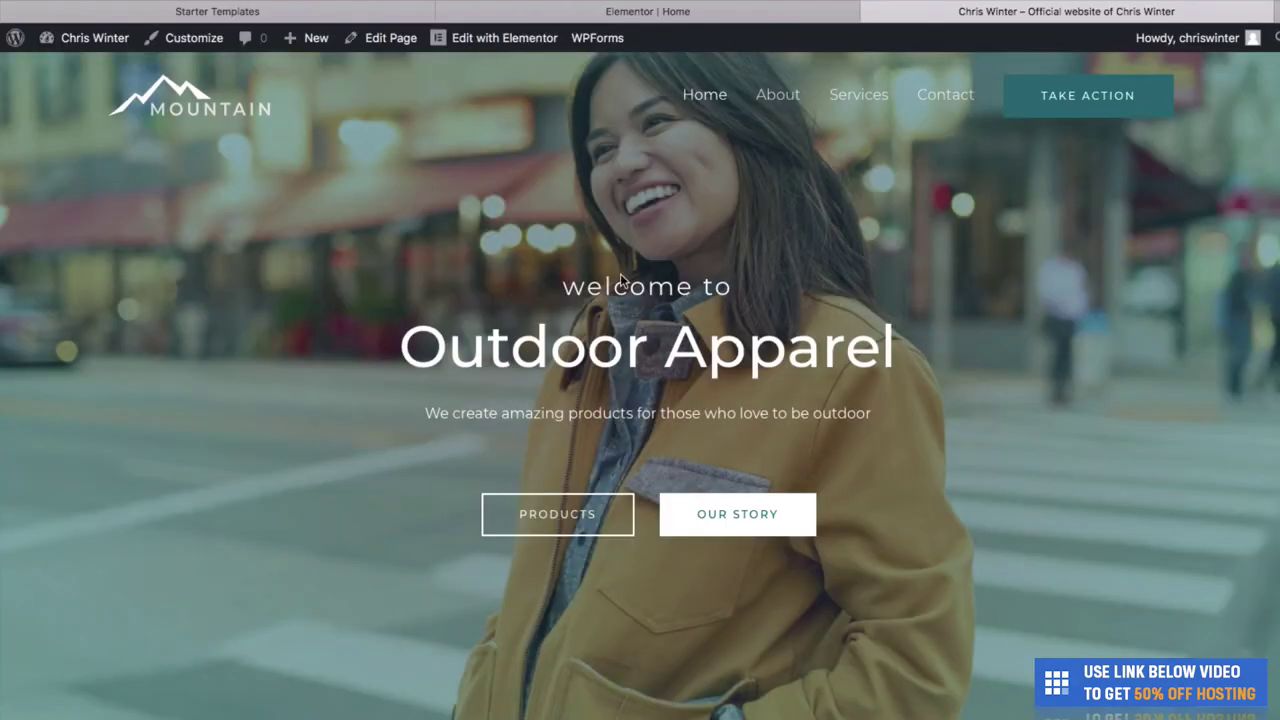
scroll(640, 386, down, 1)
scroll(640, 386, up, 1)
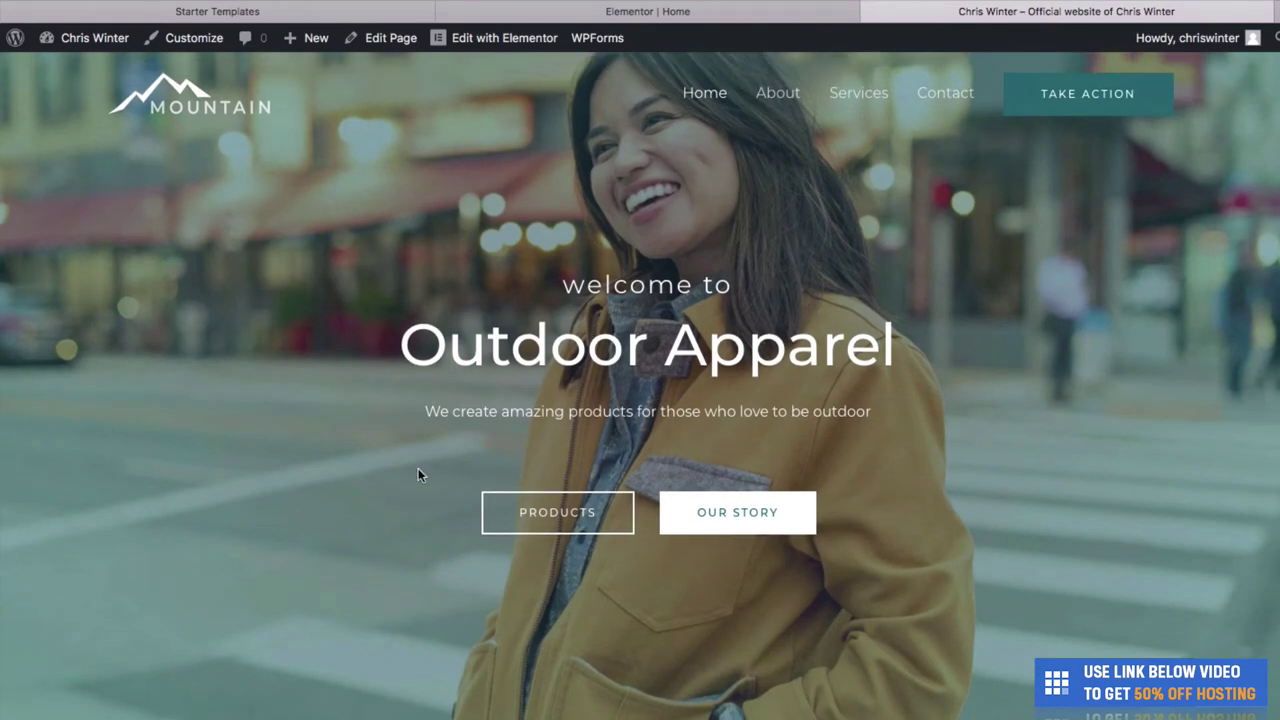
drag(1217, 423, 367, 398)
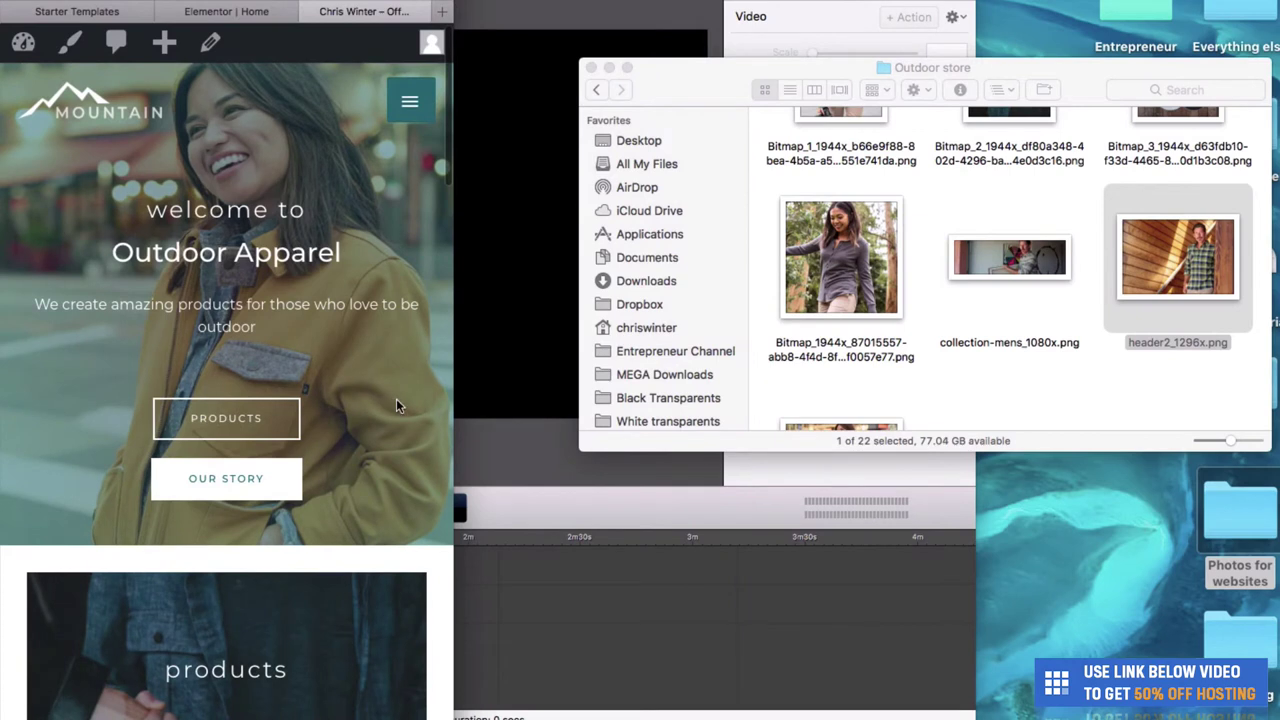
click(410, 103)
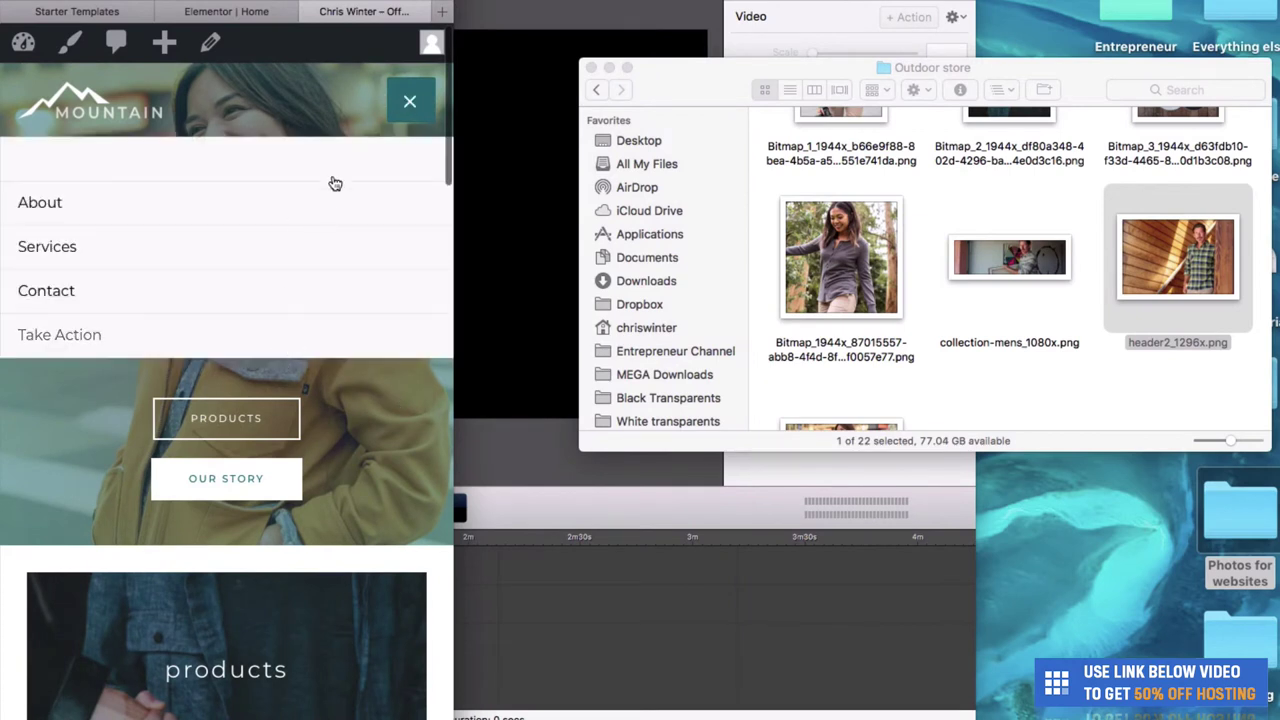
click(410, 102)
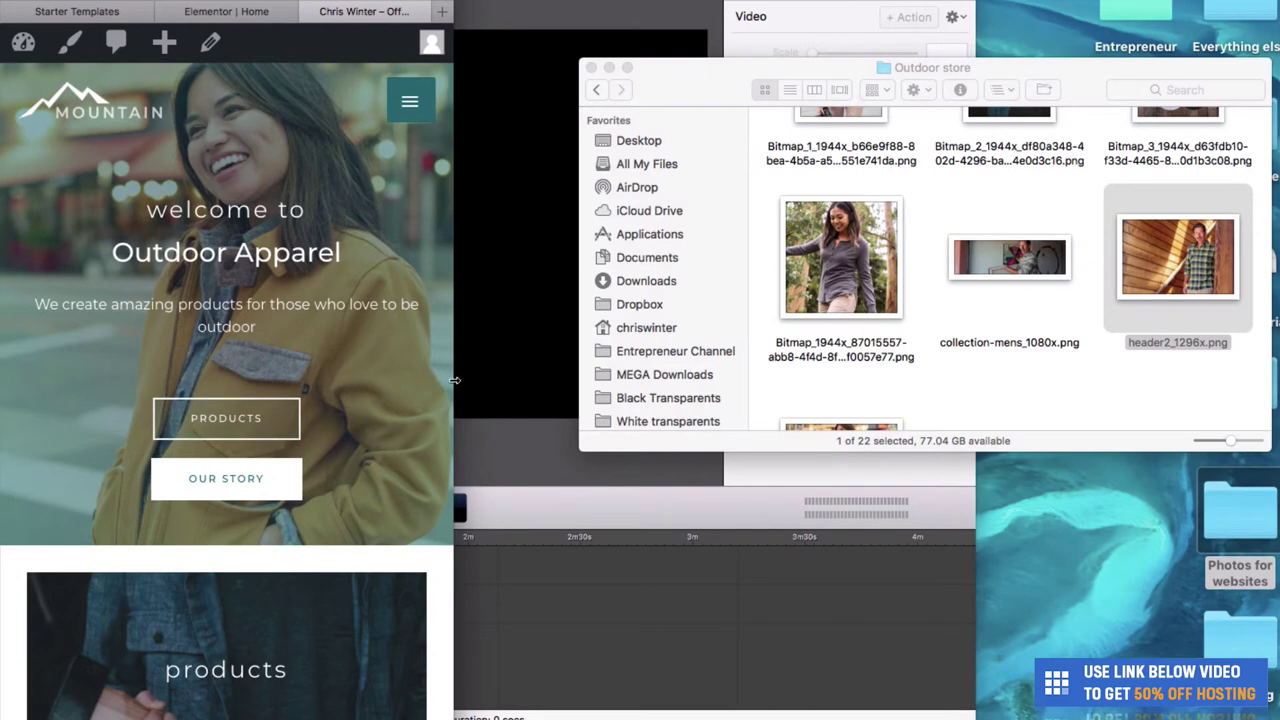
drag(455, 380, 1279, 380)
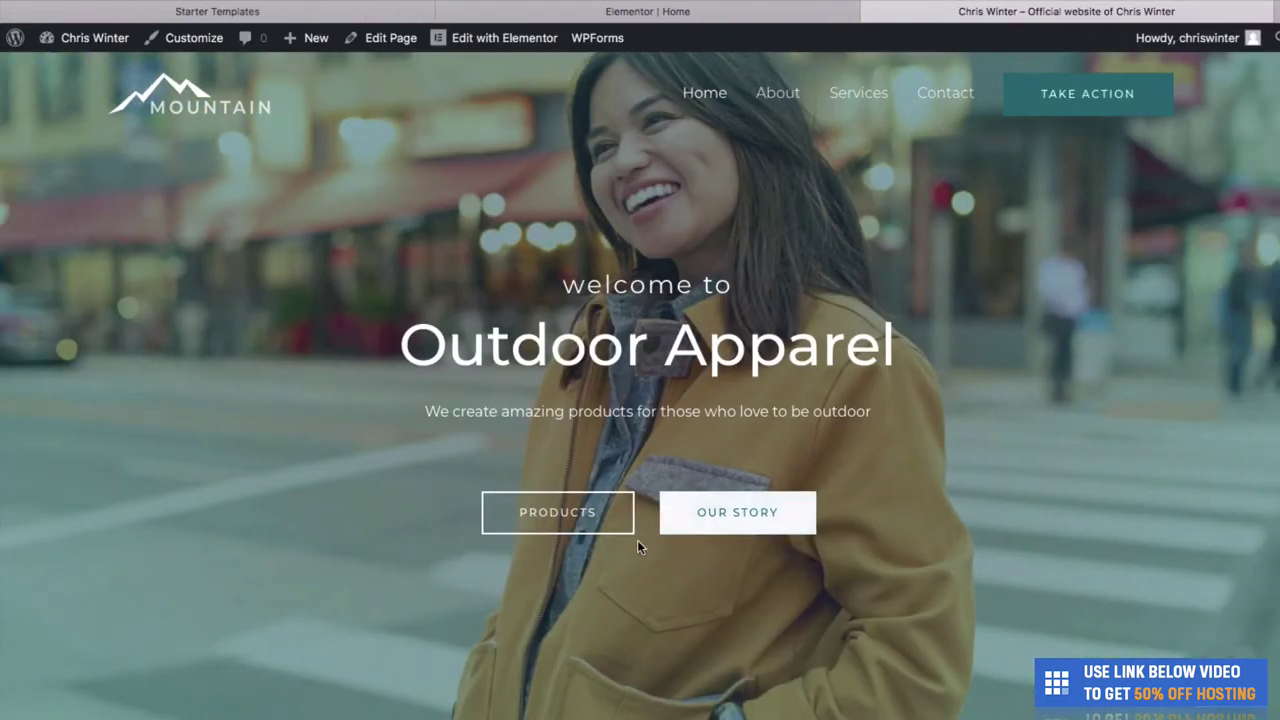
scroll(635, 542, down, 2)
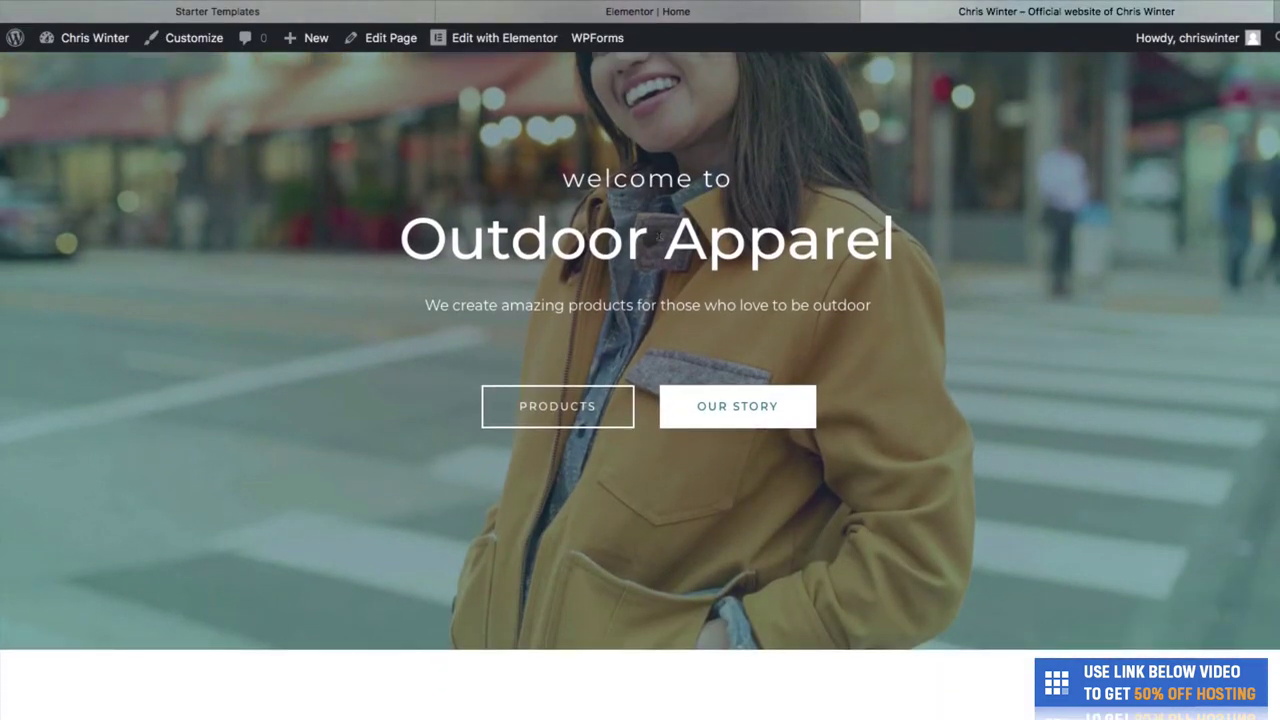
scroll(659, 246, down, 4)
scroll(658, 239, down, 3)
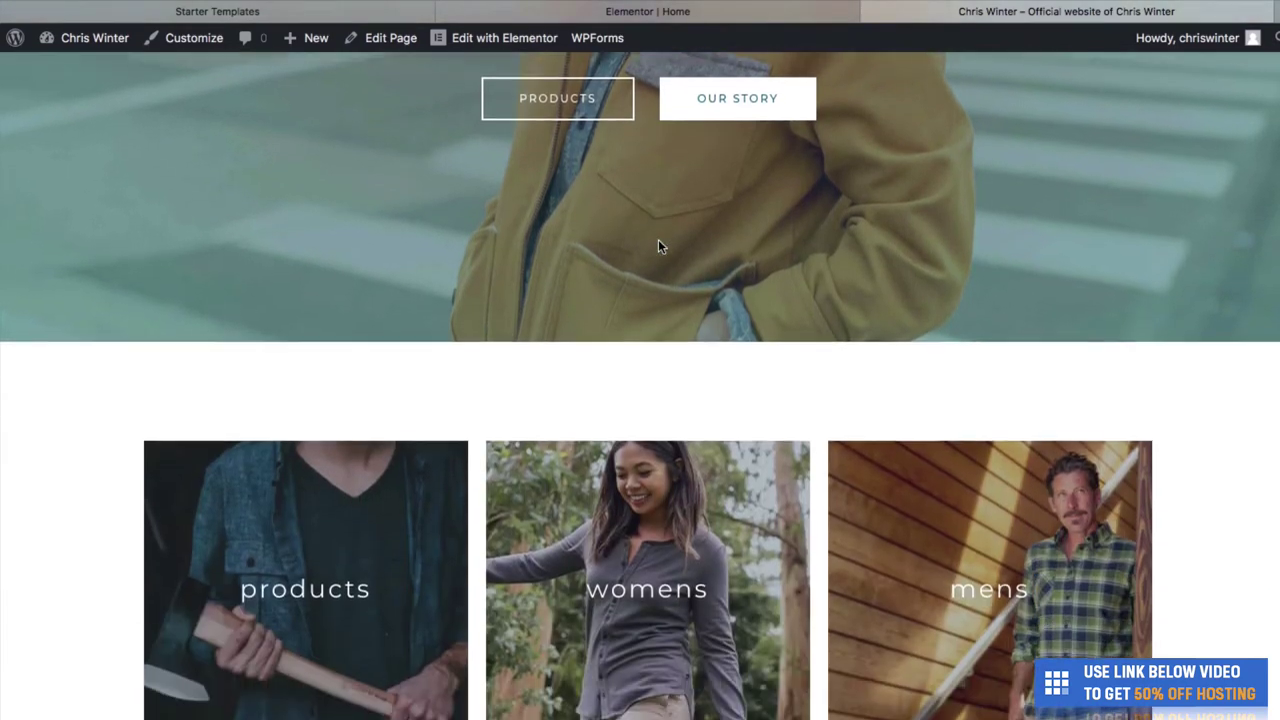
scroll(960, 548, down, 4)
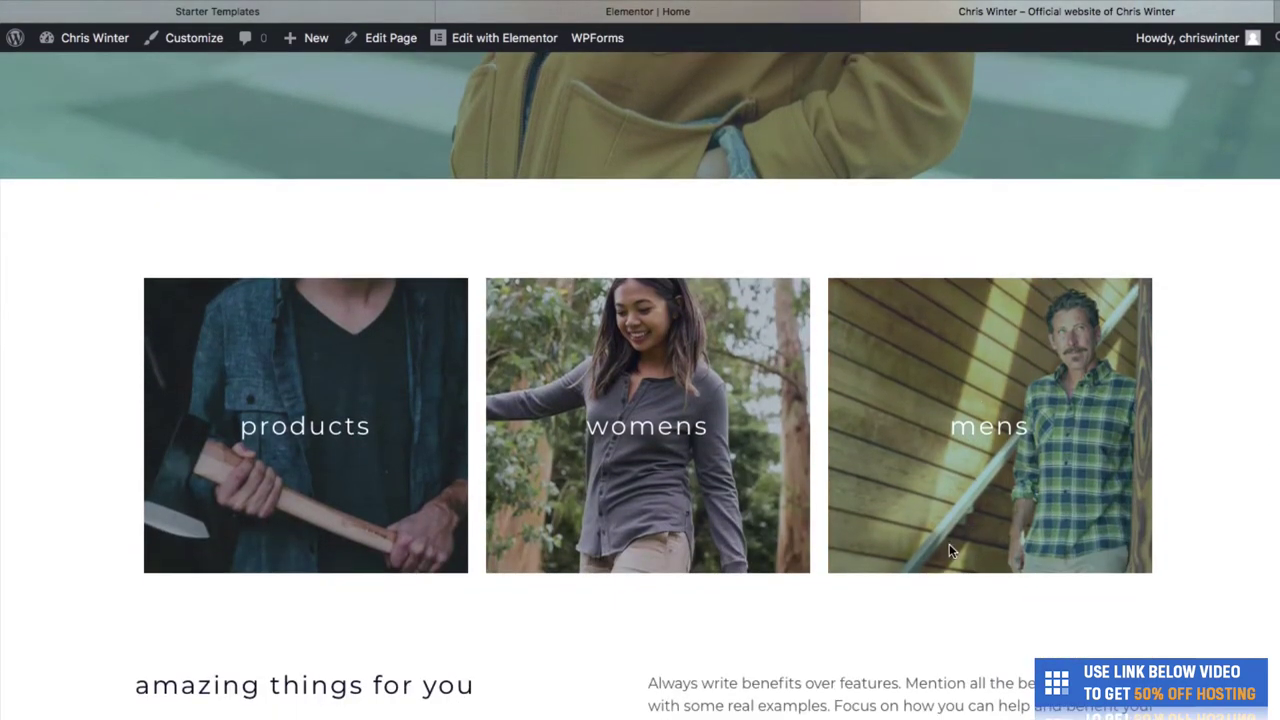
scroll(697, 523, down, 4)
scroll(703, 556, down, 3)
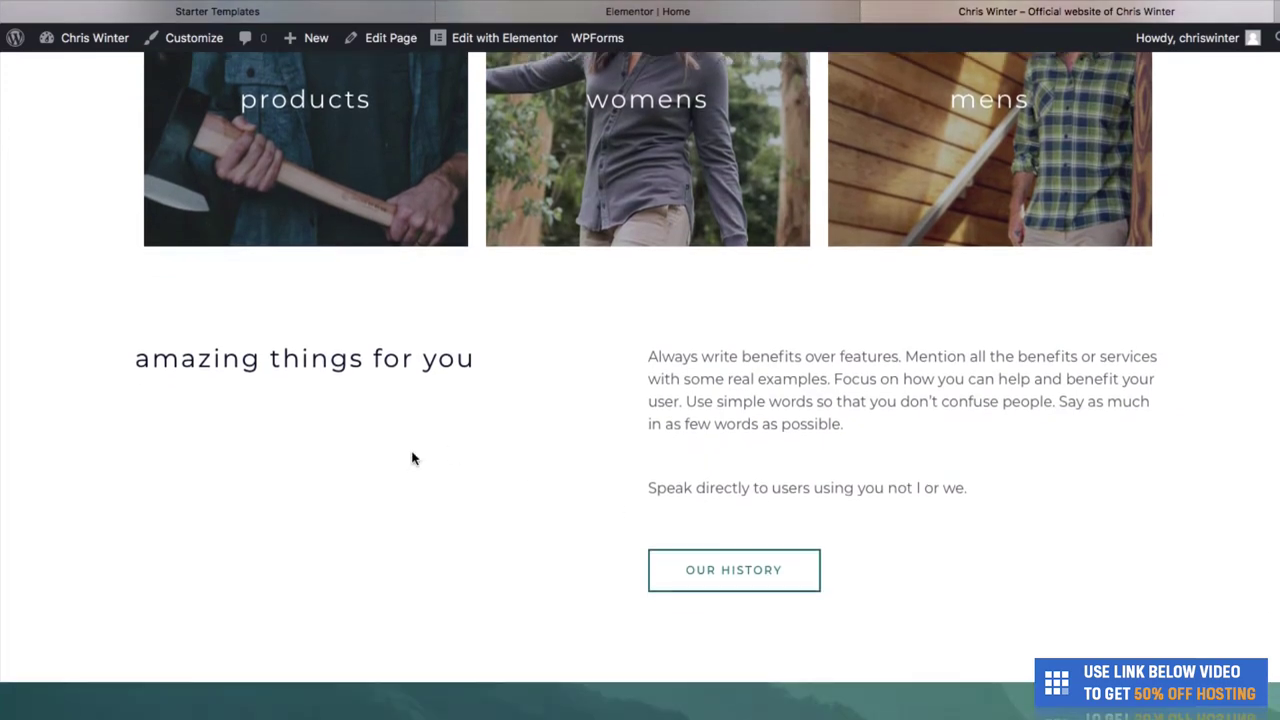
click(748, 14)
click(866, 14)
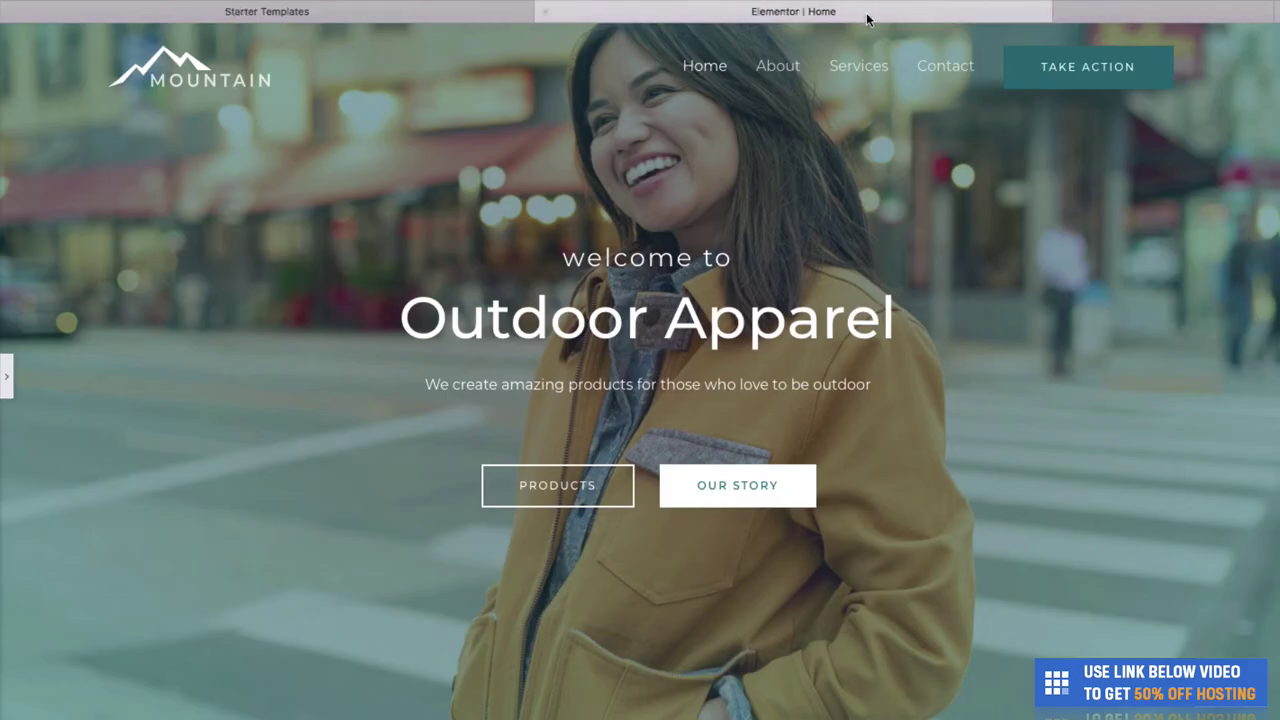
Replace the 'amazing things for you' heading with 'we make outdoor products for outdoor people'.
click(7, 388)
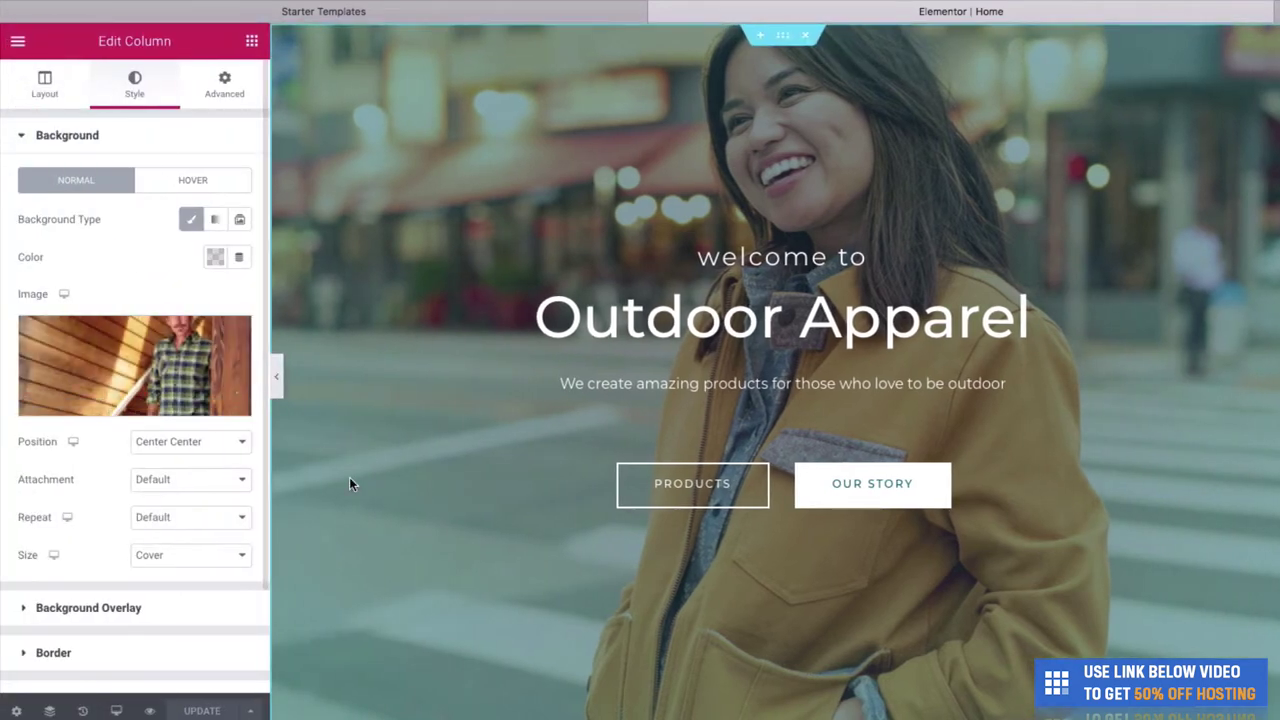
scroll(349, 477, down, 5)
scroll(349, 482, down, 12)
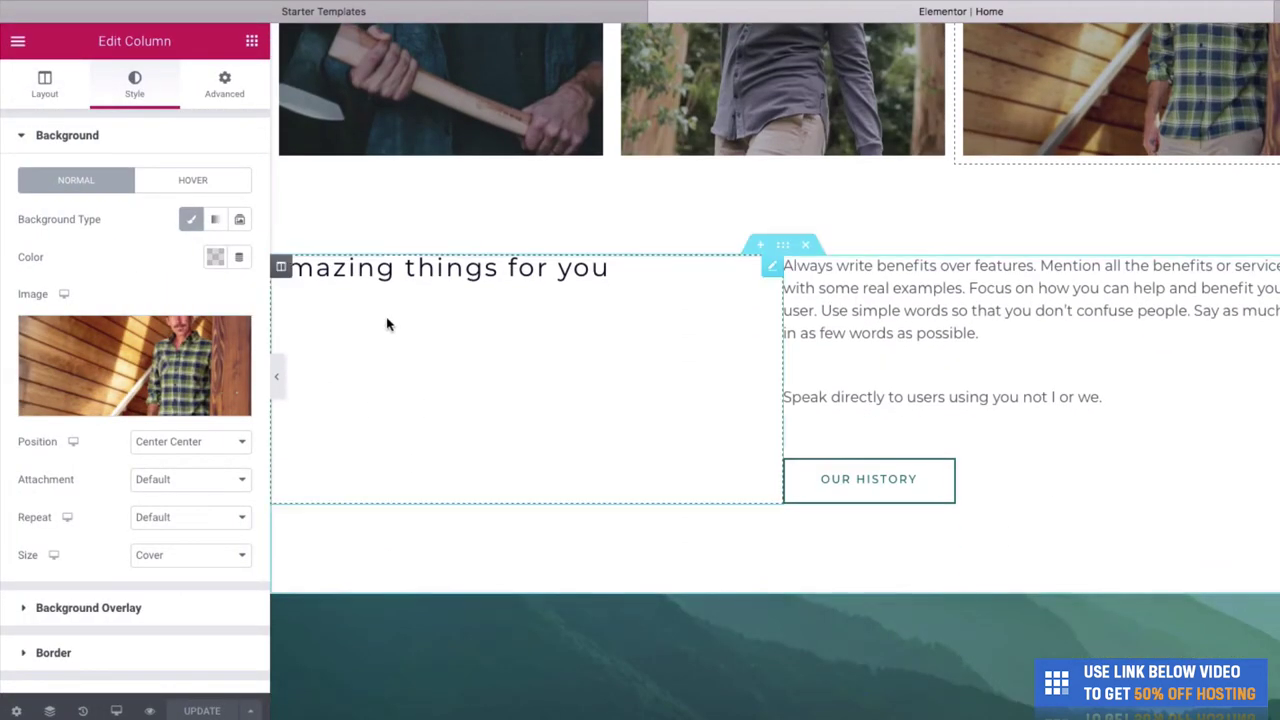
click(398, 258)
triple_click(454, 297)
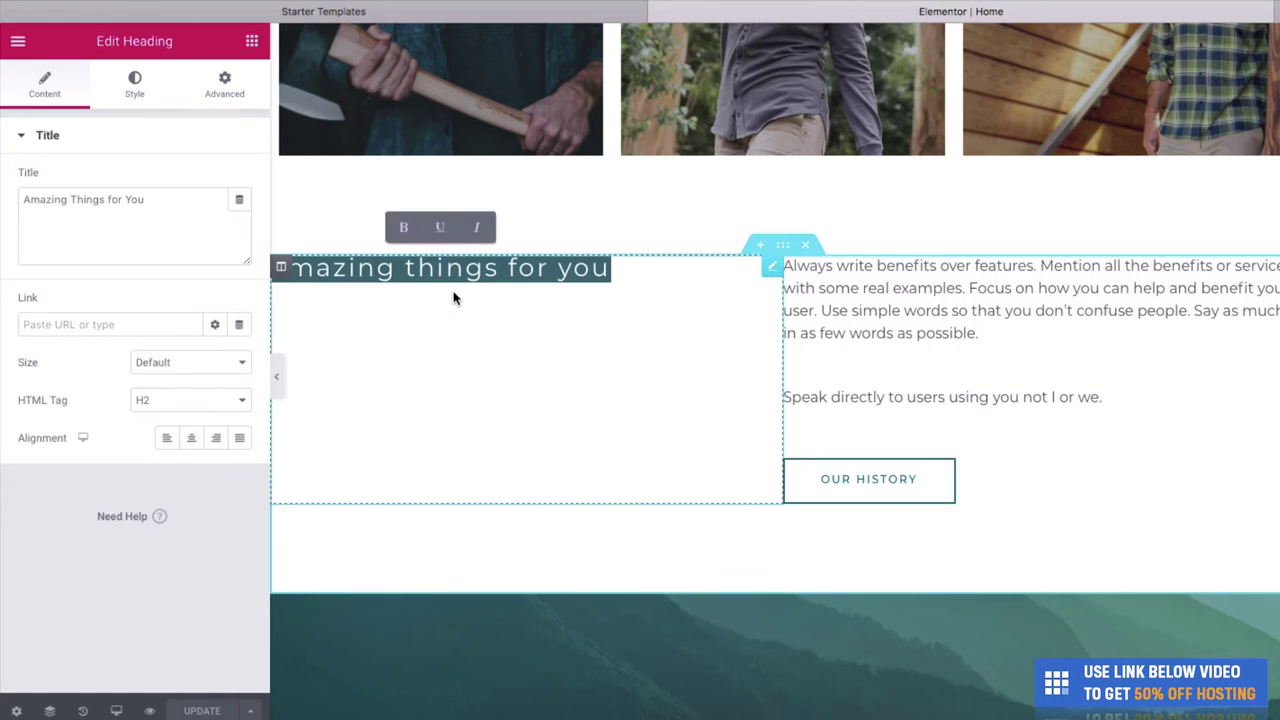
text(we make )
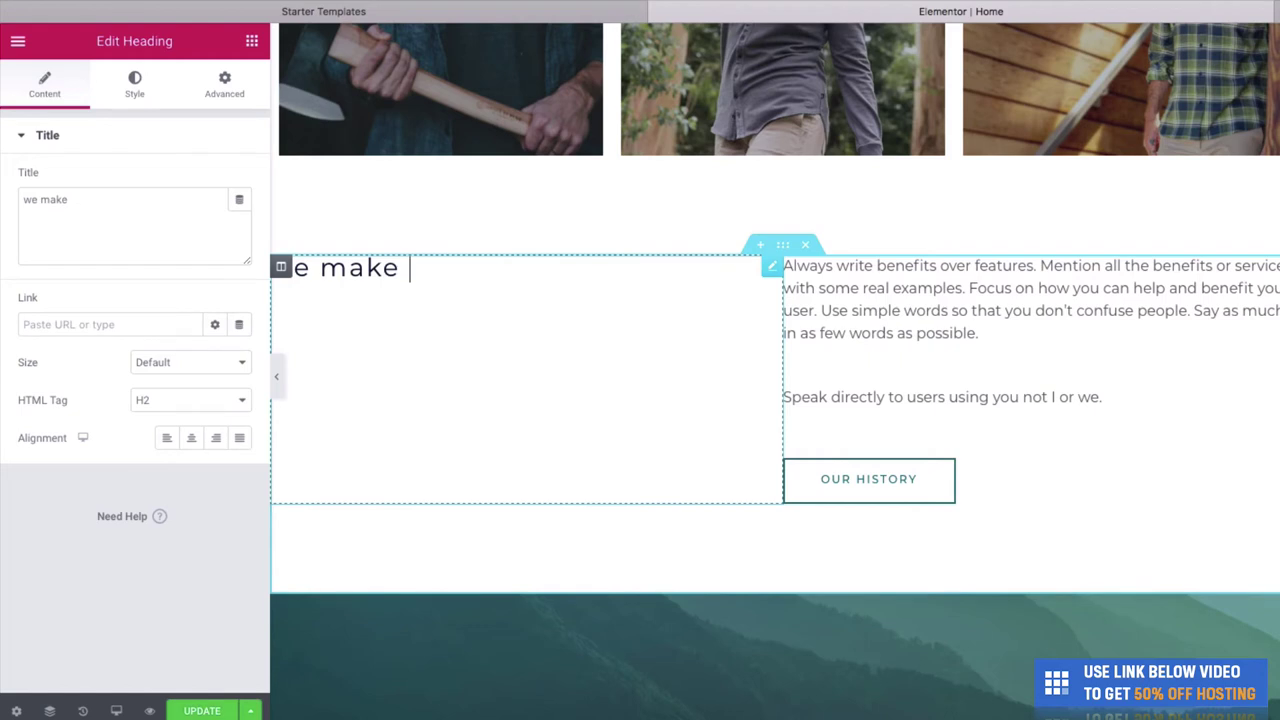
text(outdoor prod)
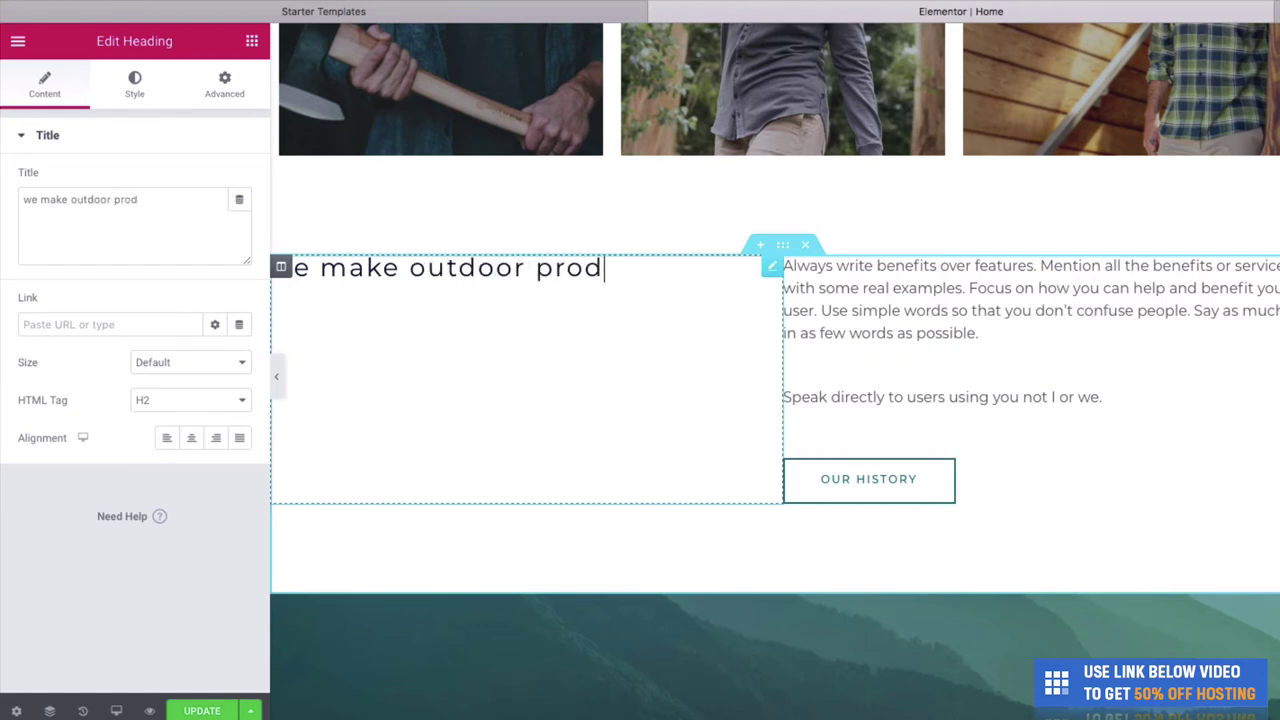
text(uct s for <br>outd)
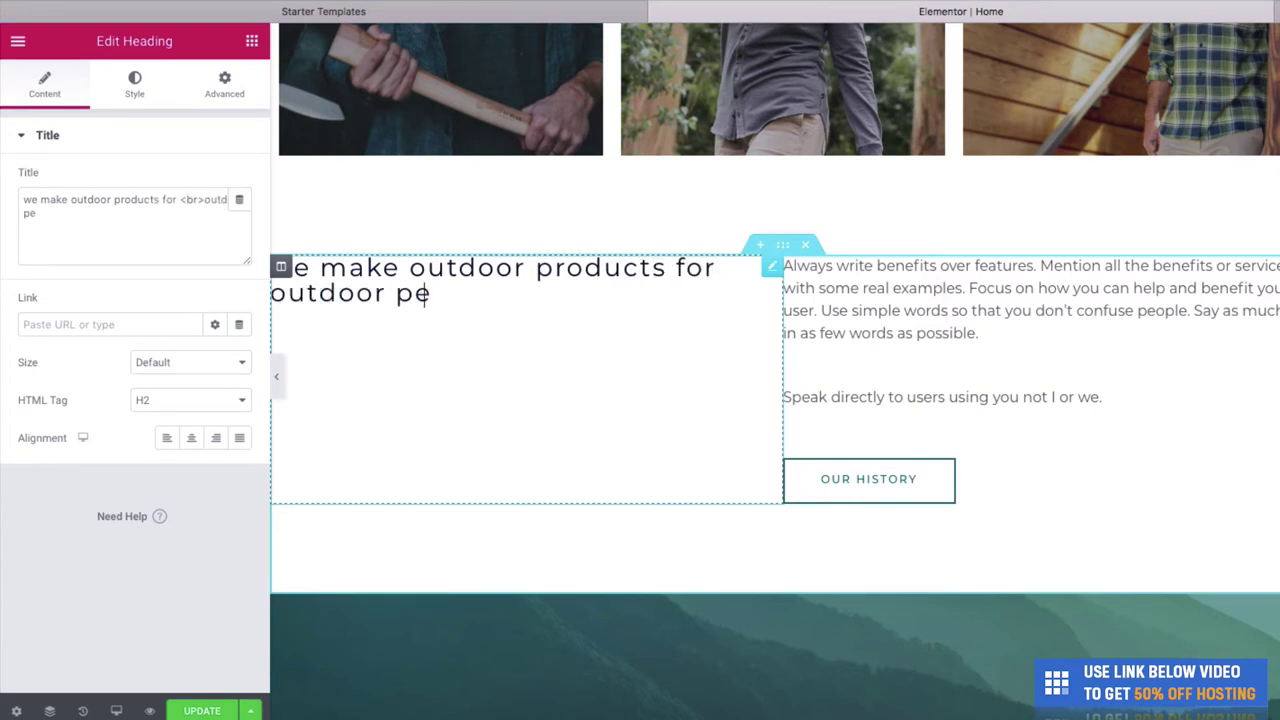
Relabel the Our History button to 'SEE OUR PRODUCTS' and save the page.
click(1008, 330)
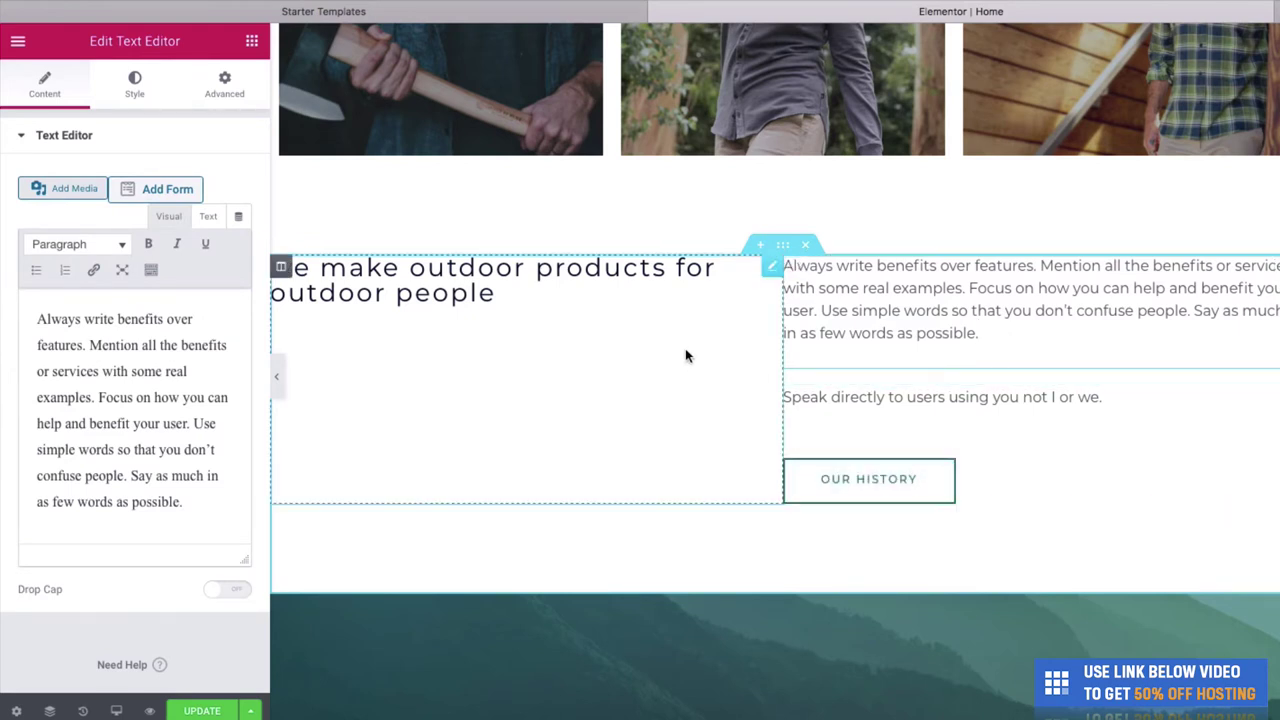
click(905, 494)
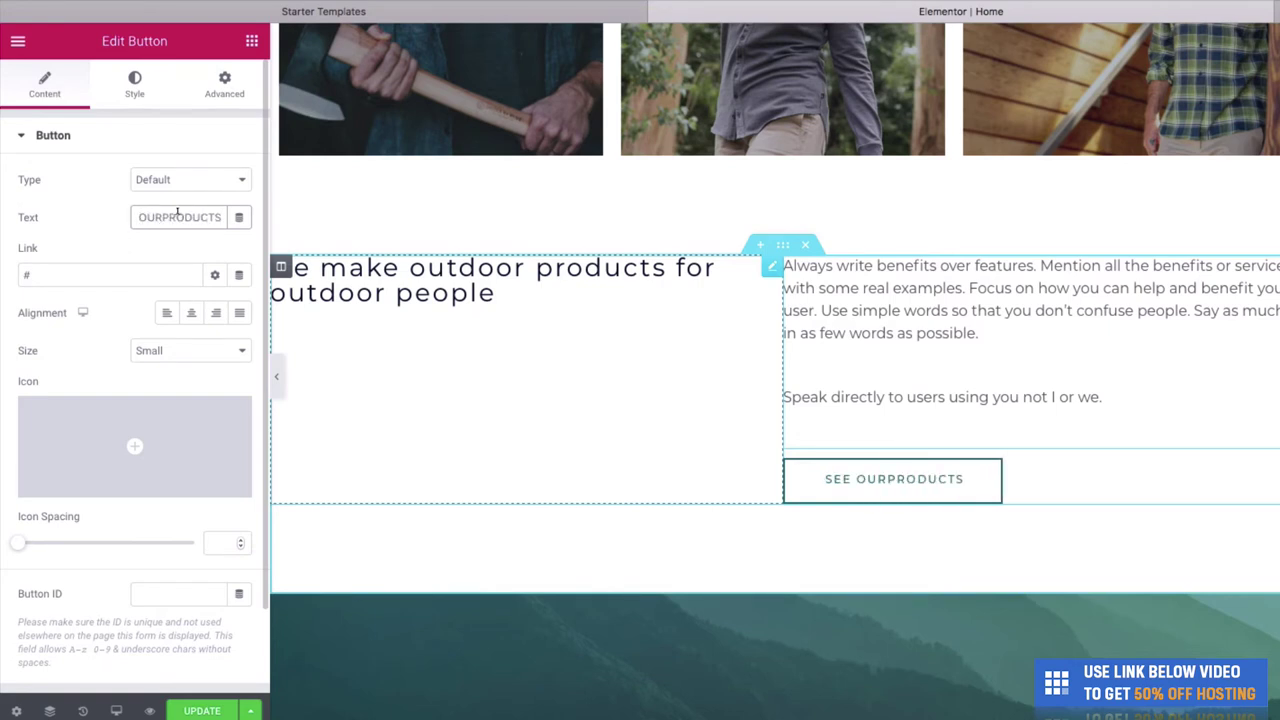
click(205, 711)
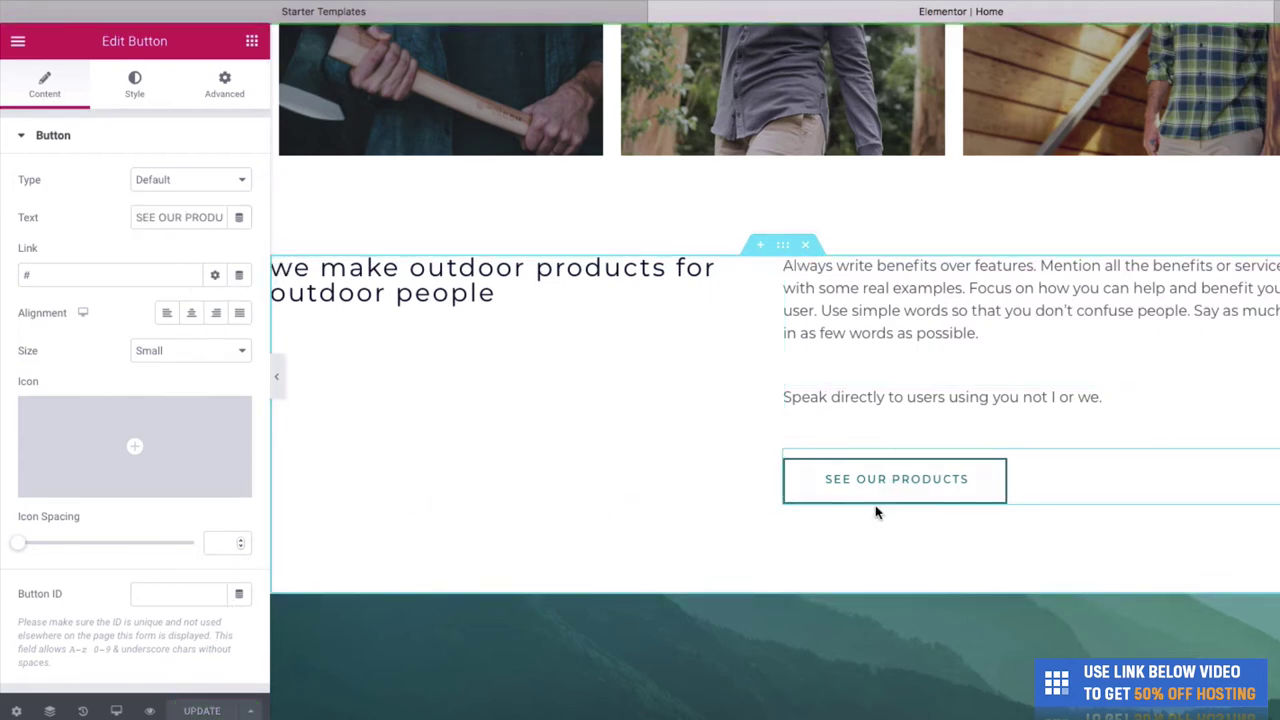
Set the Call To Action section's Background Type to Video in its Style settings.
scroll(874, 510, down, 5)
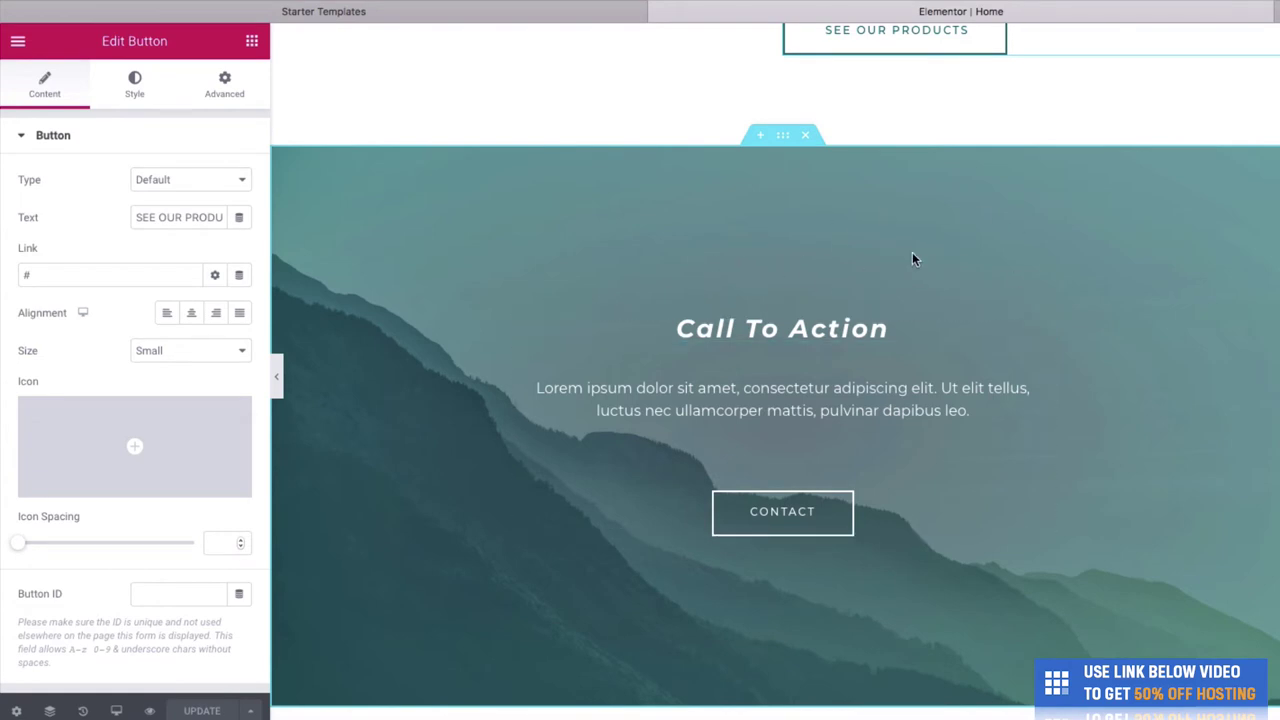
right_click(790, 262)
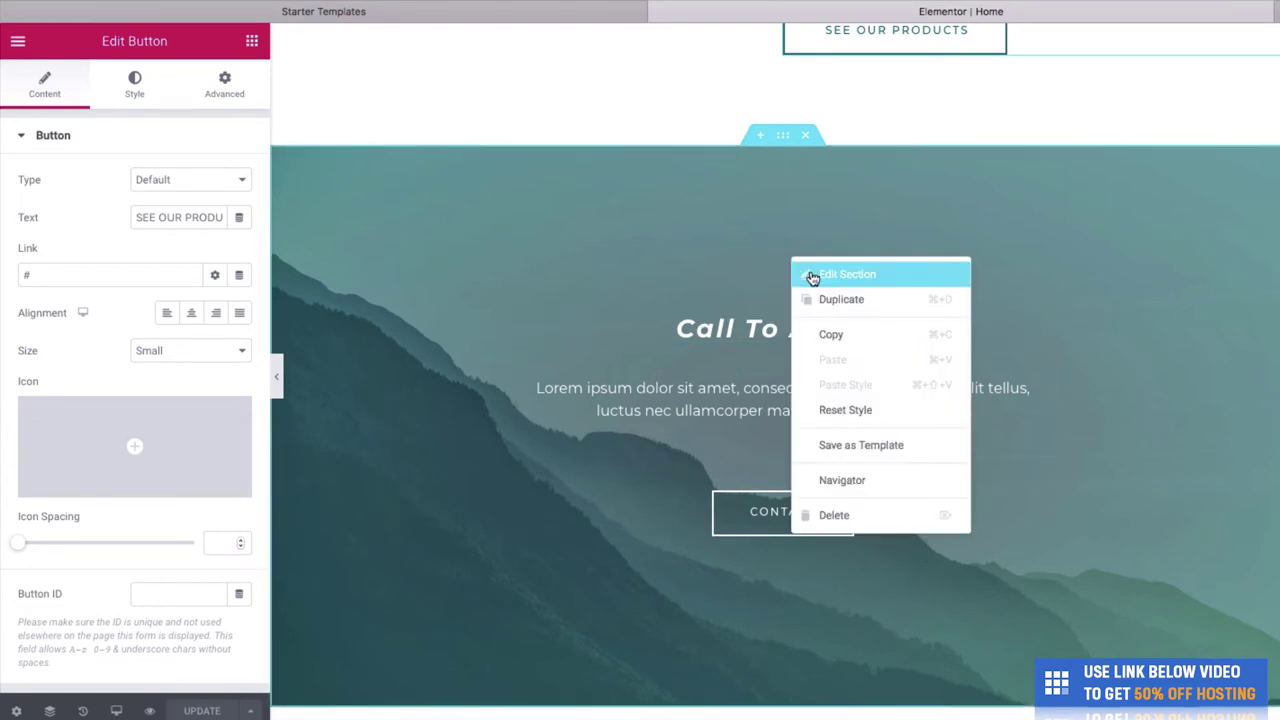
click(812, 277)
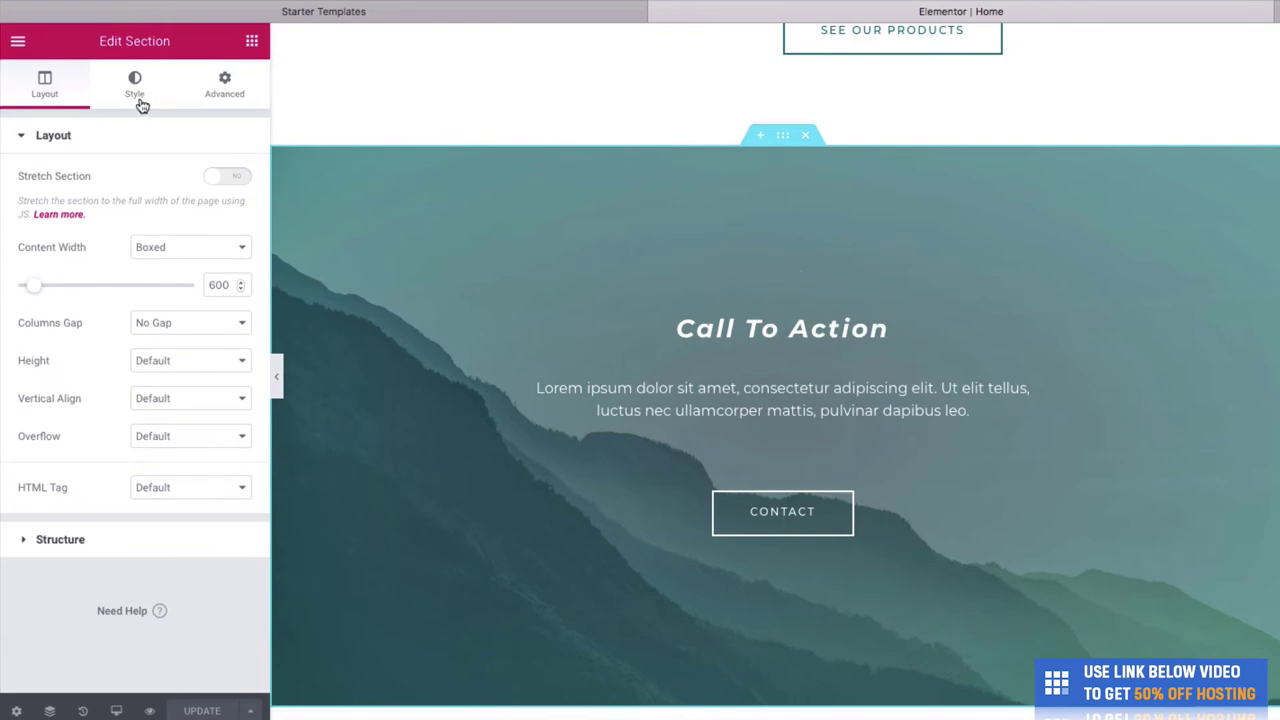
click(131, 92)
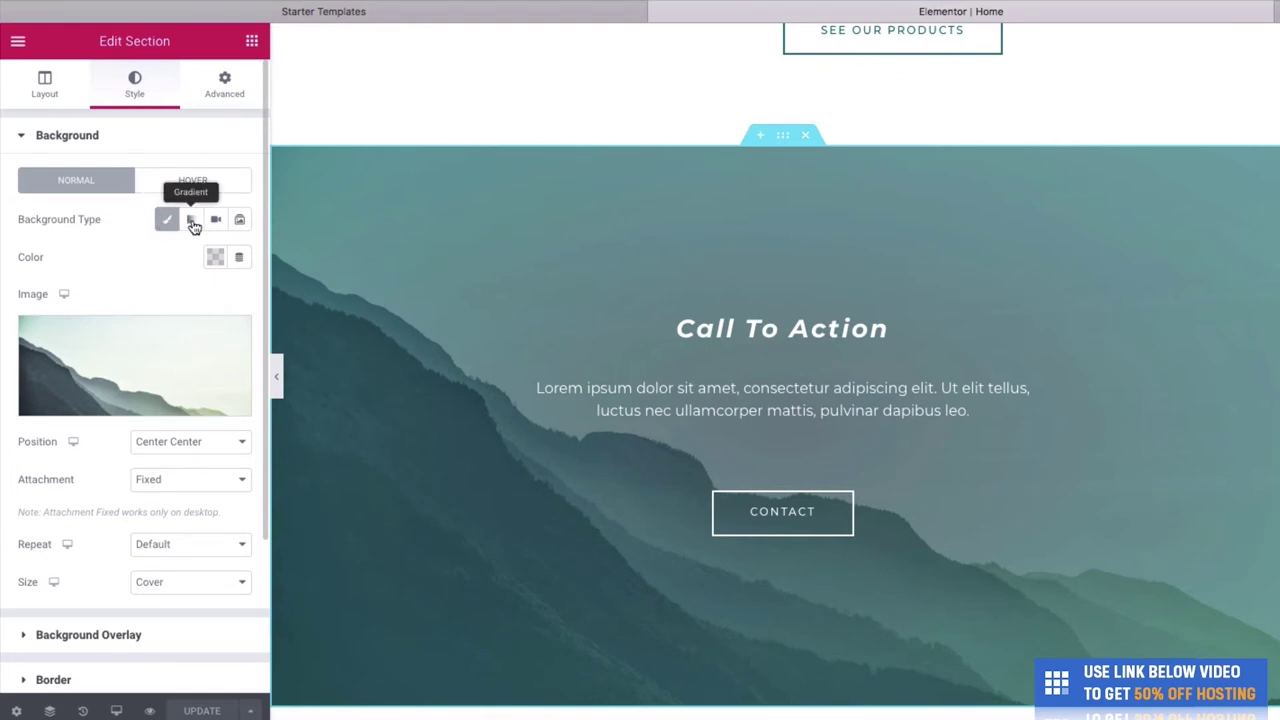
click(212, 222)
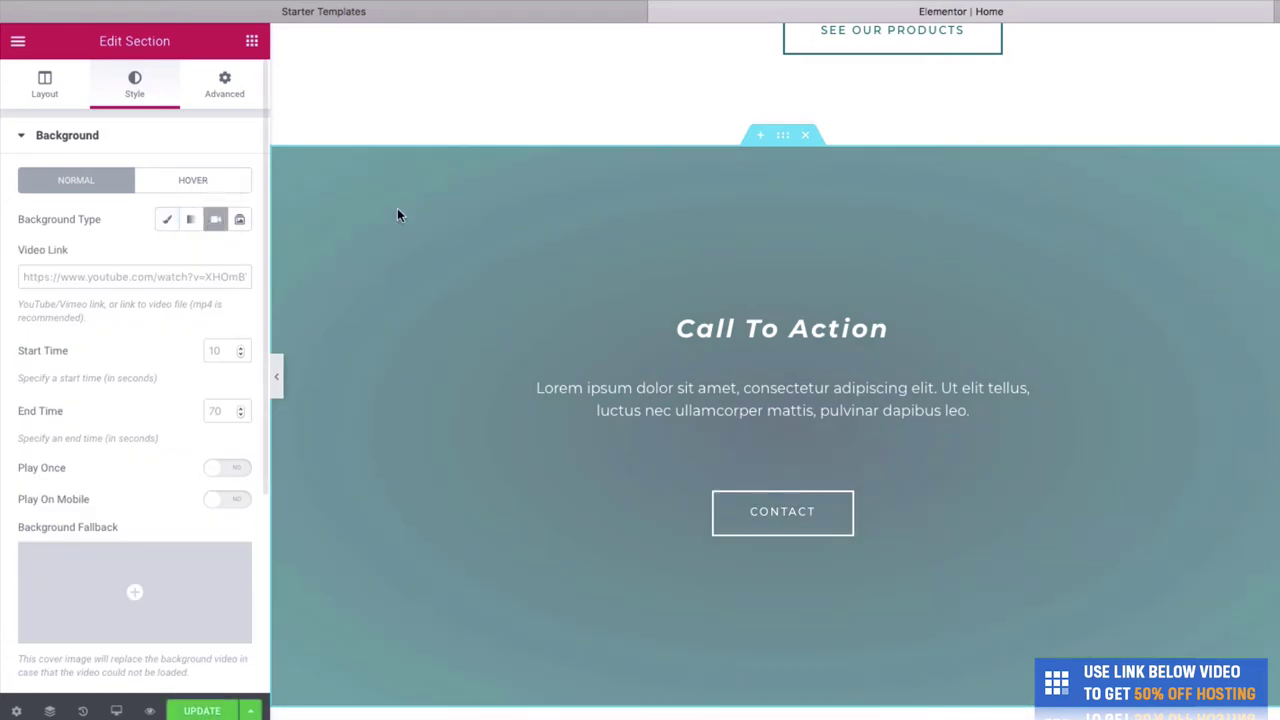
Search YouTube for 'hiking' in a new browser tab.
key(super+t)
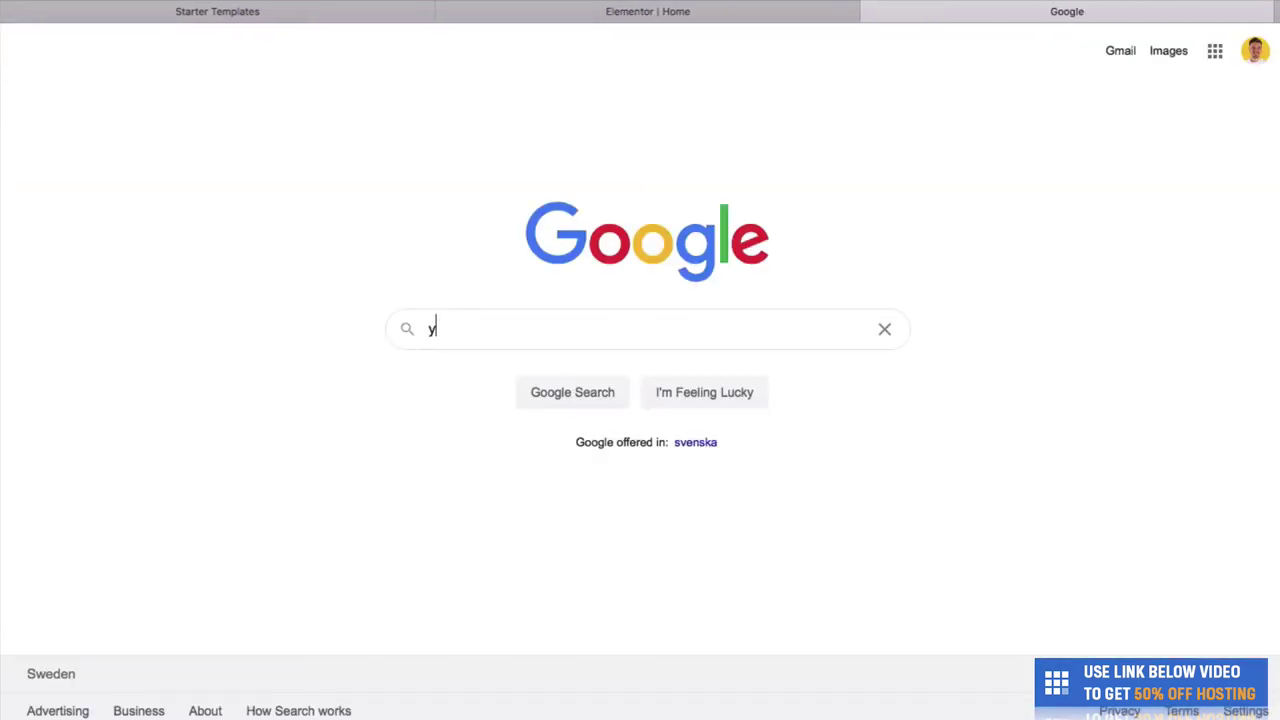
key(super+l)
text(y)
key(Escape)
key(Return)
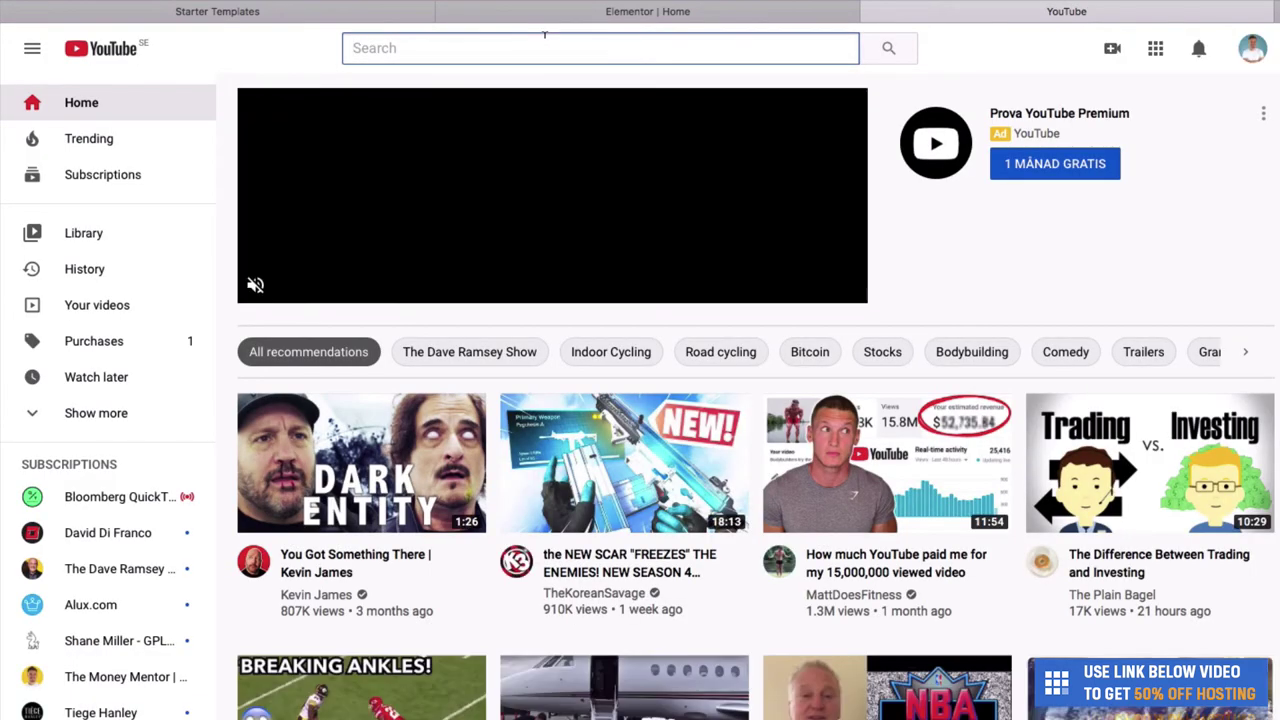
text(hiking)
key(Return)
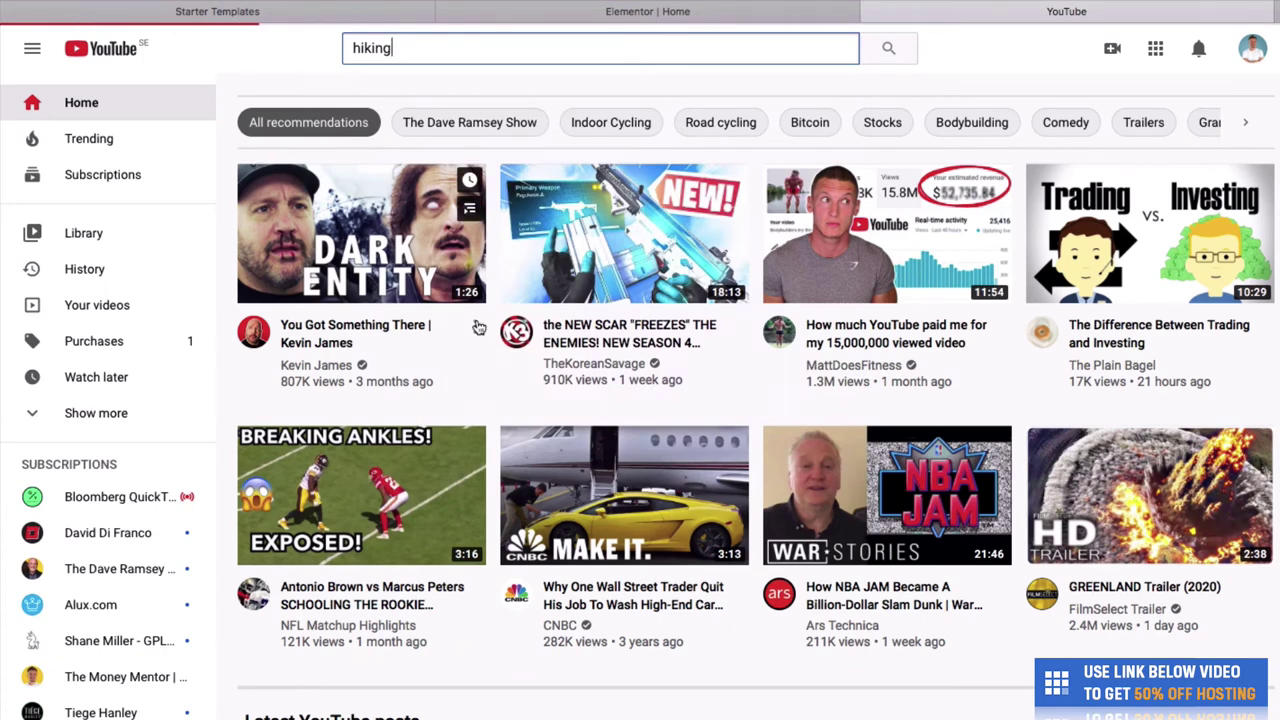
Use the '4K Virtual Hike Near River through the Forest' link as the background video and save.
scroll(479, 328, down, 3)
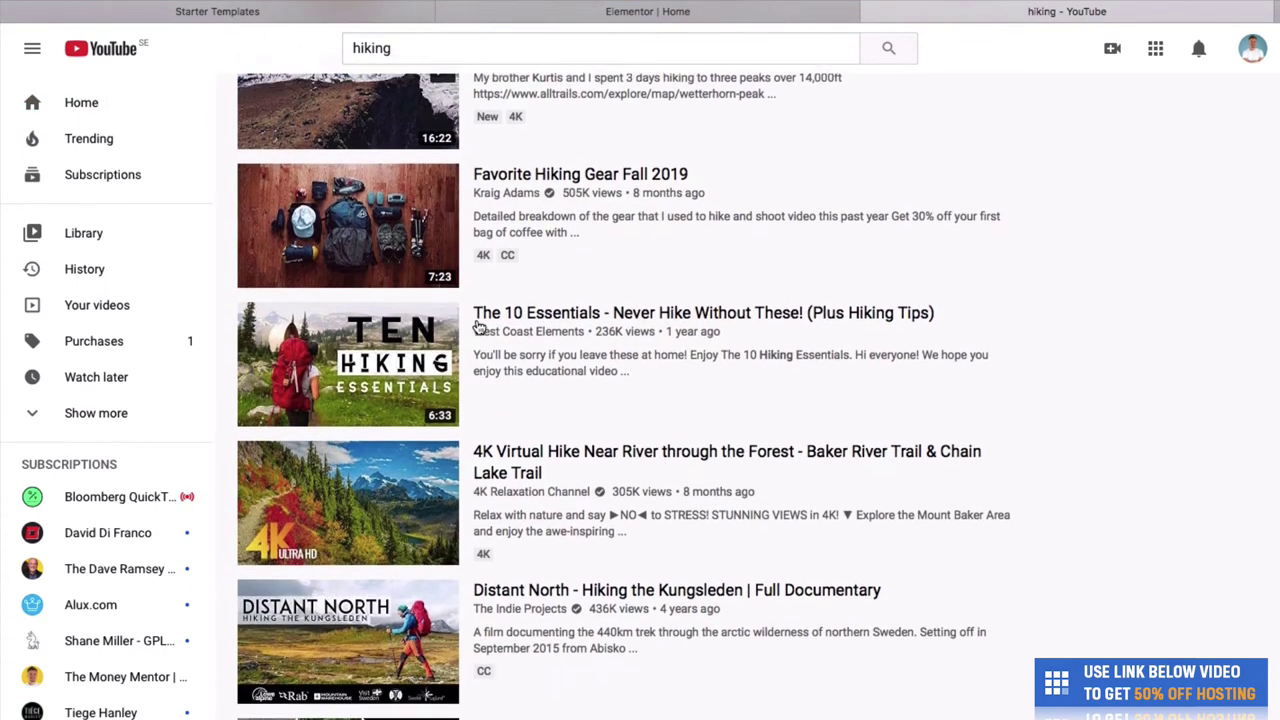
scroll(820, 408, down, 2)
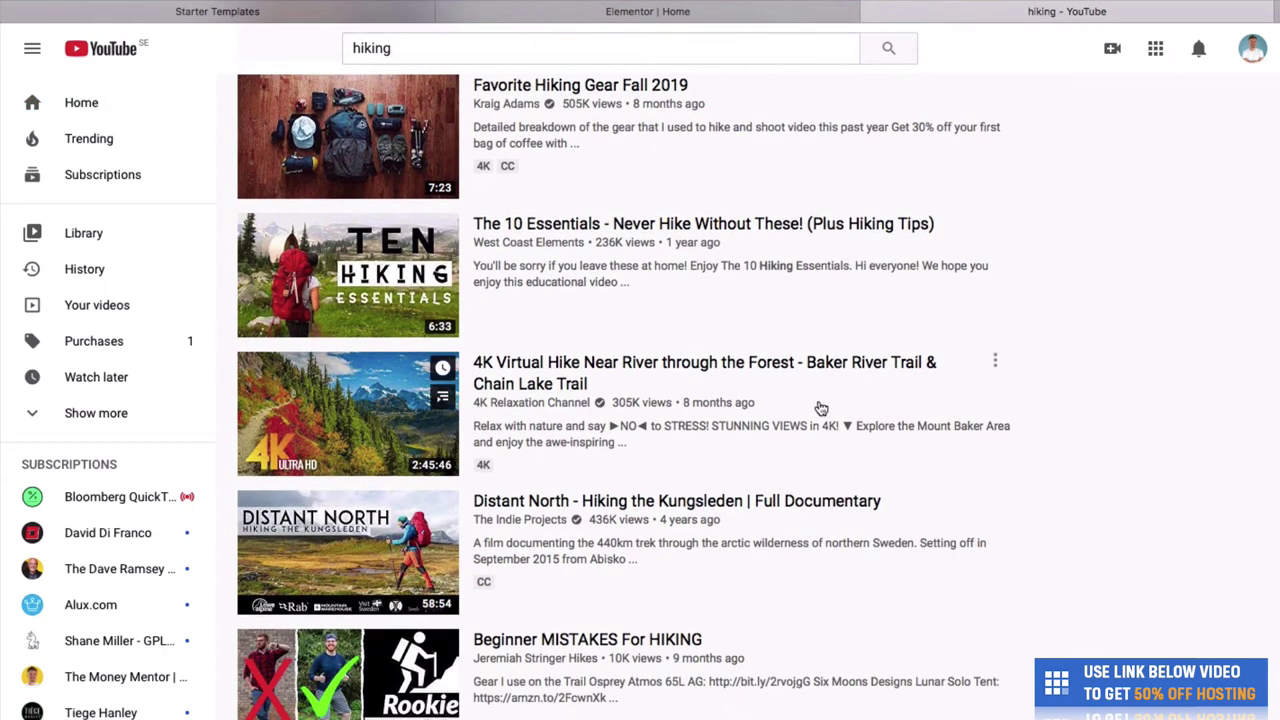
click(995, 362)
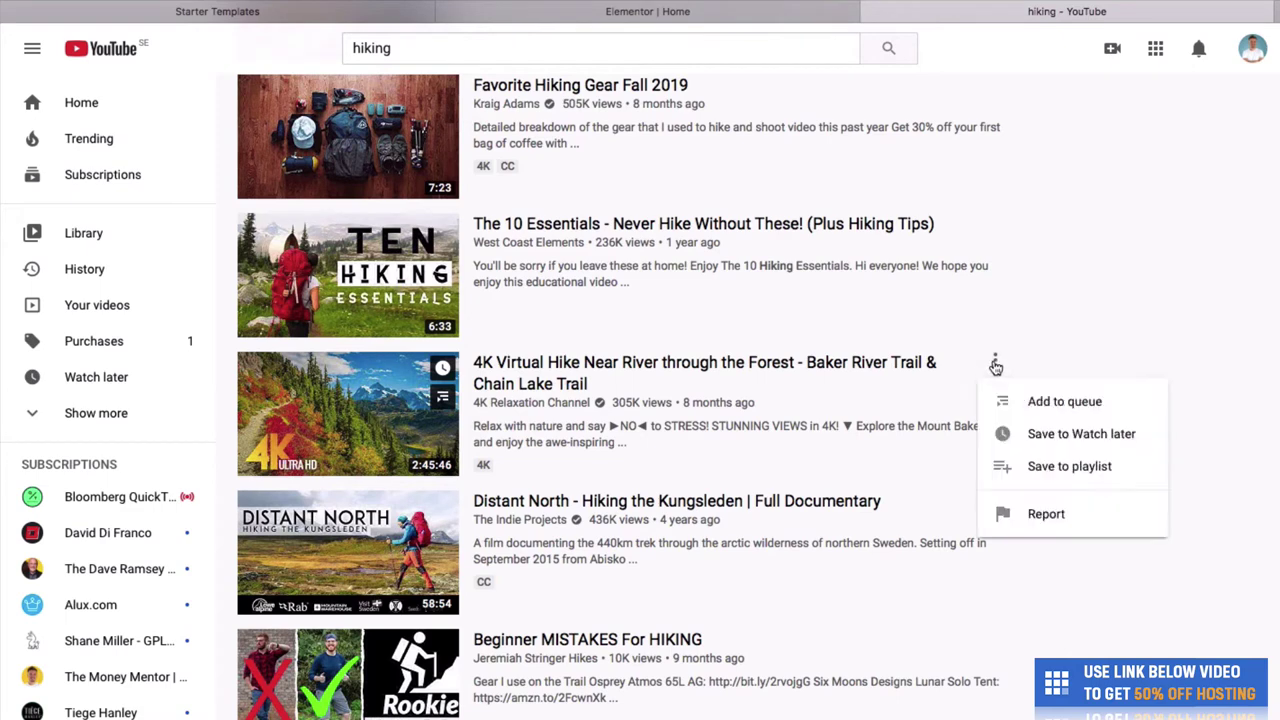
right_click(919, 374)
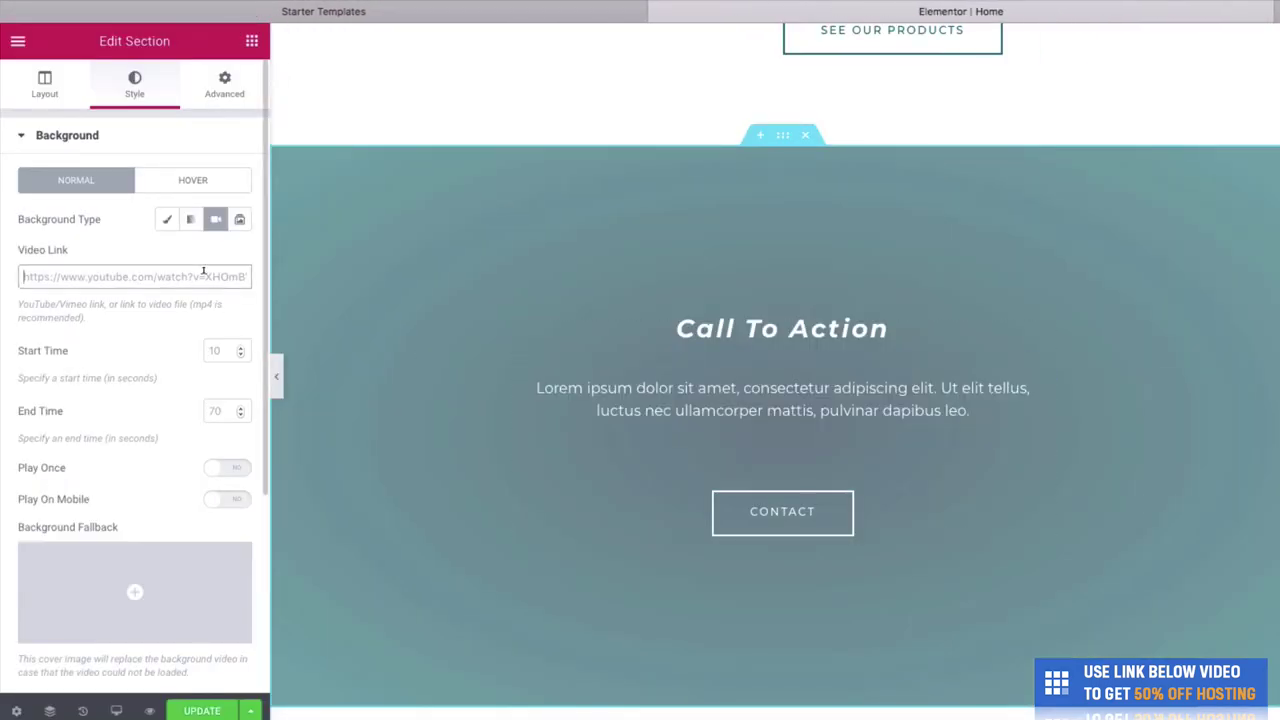
click(208, 712)
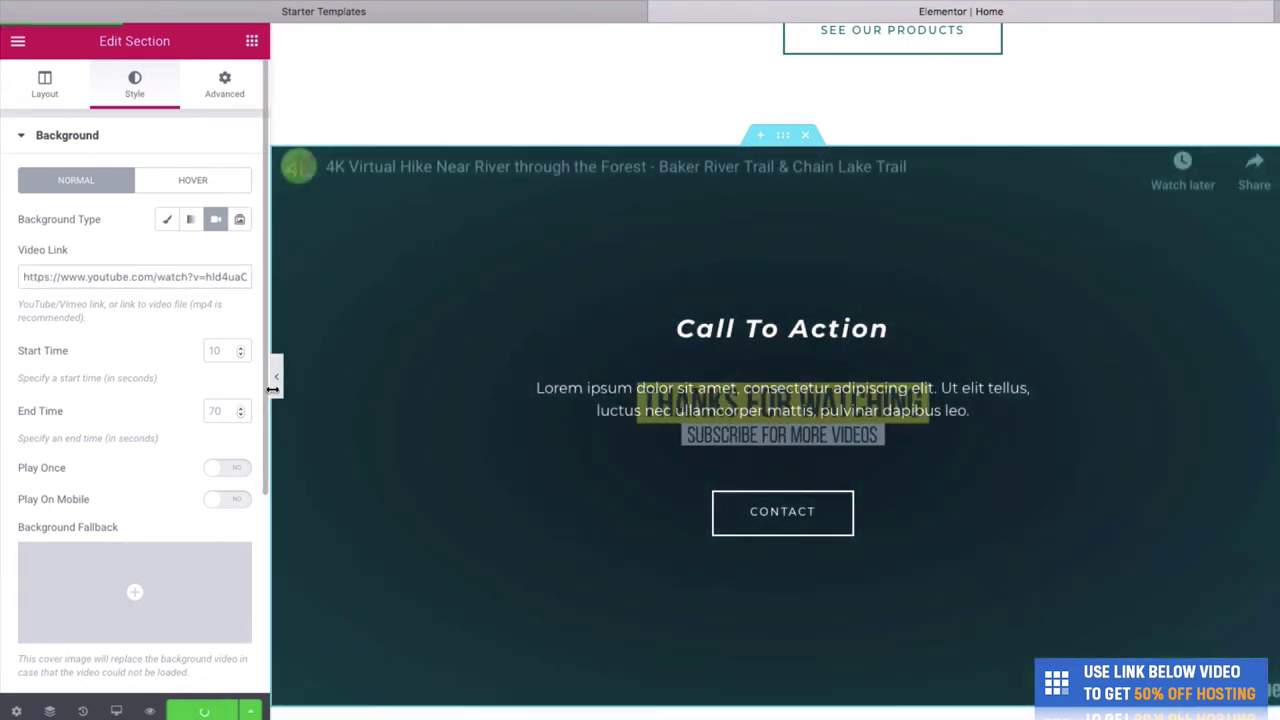
Trim the hiking background video to play from 40 to 200 seconds, previewing full width.
click(281, 385)
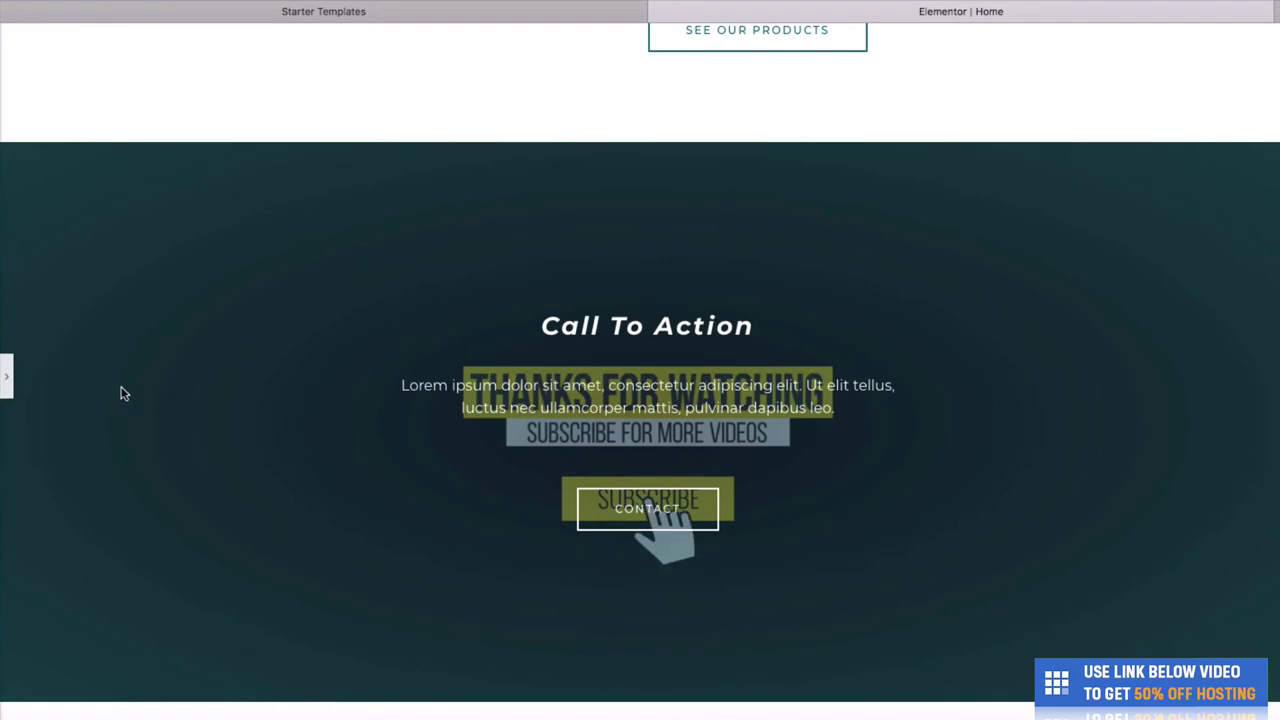
click(7, 378)
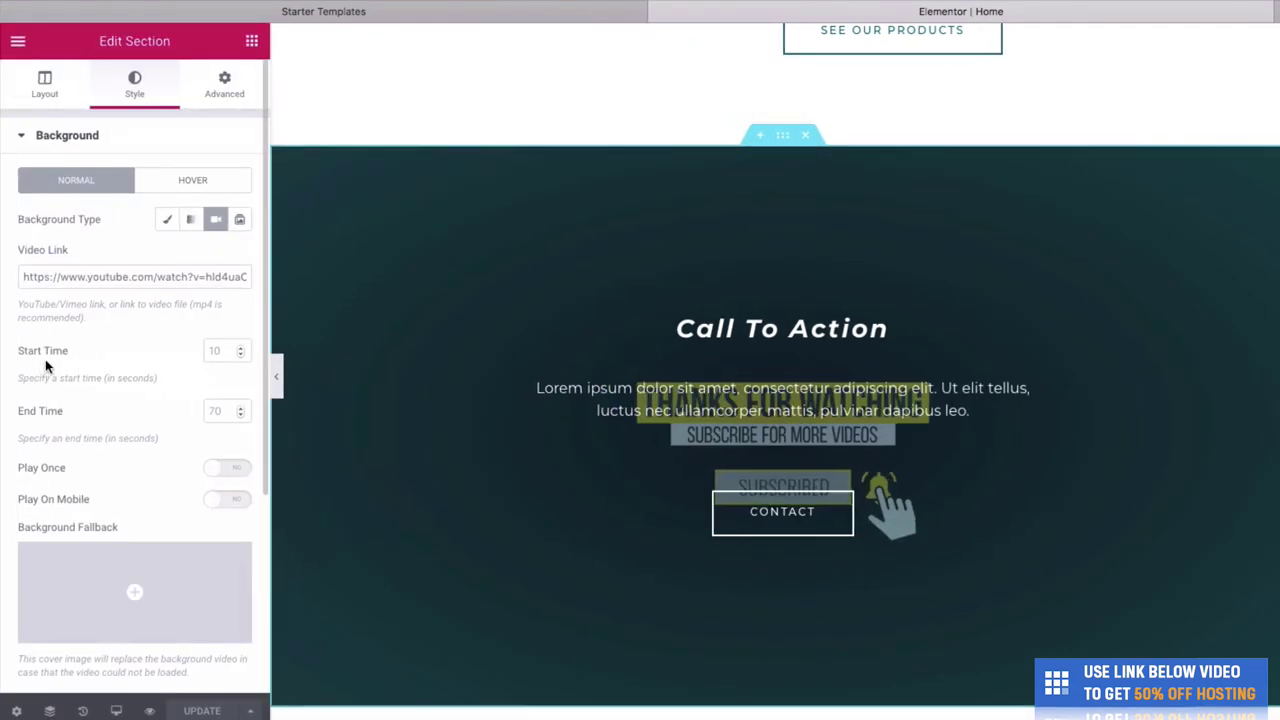
click(218, 350)
text(40)
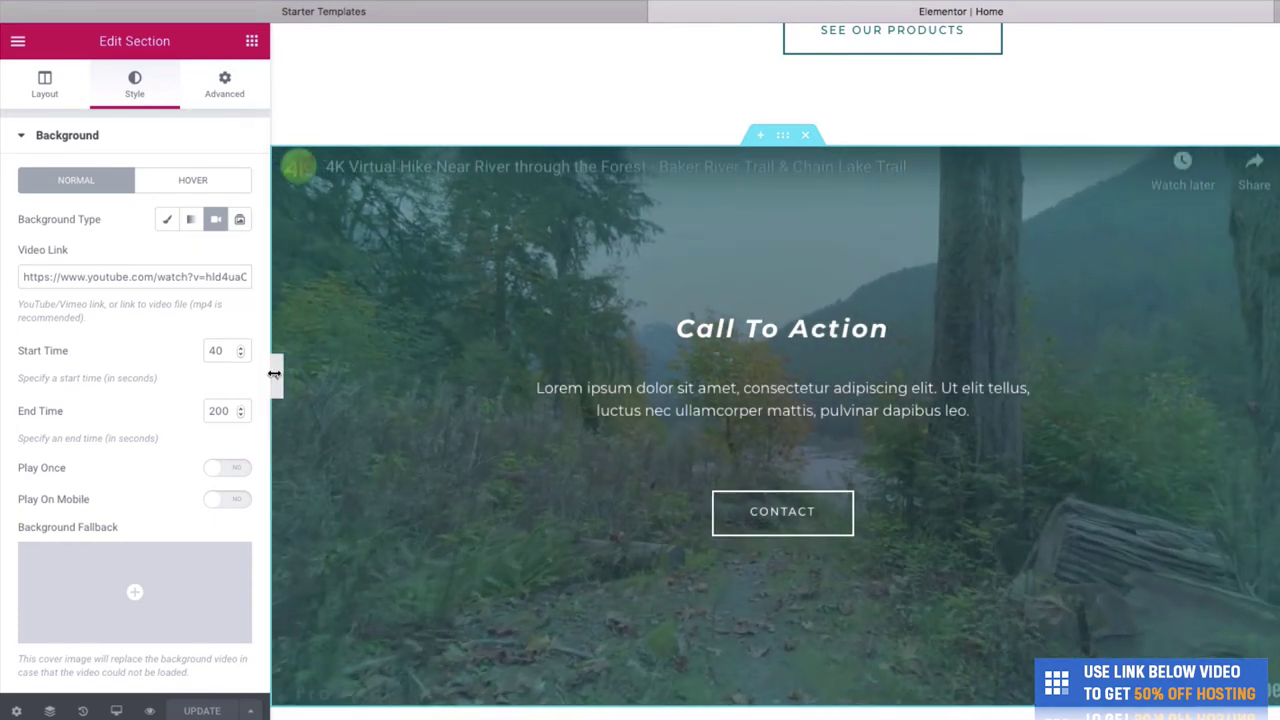
click(274, 373)
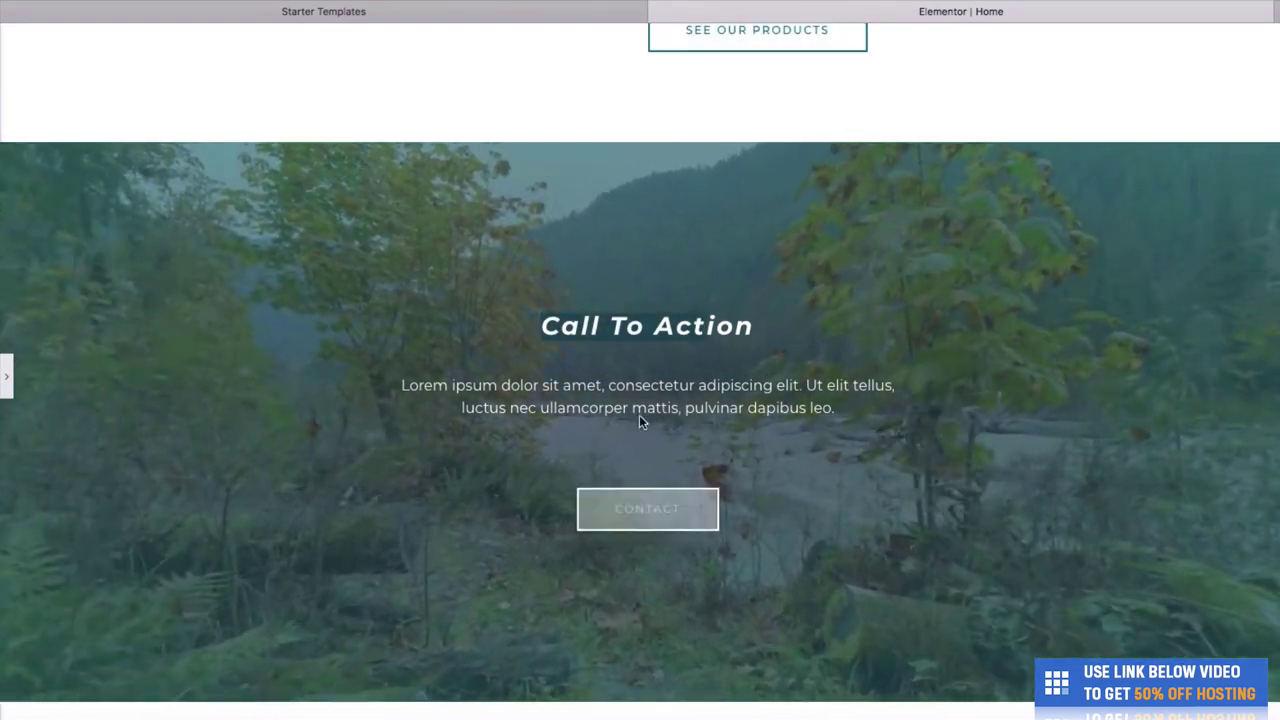
click(6, 376)
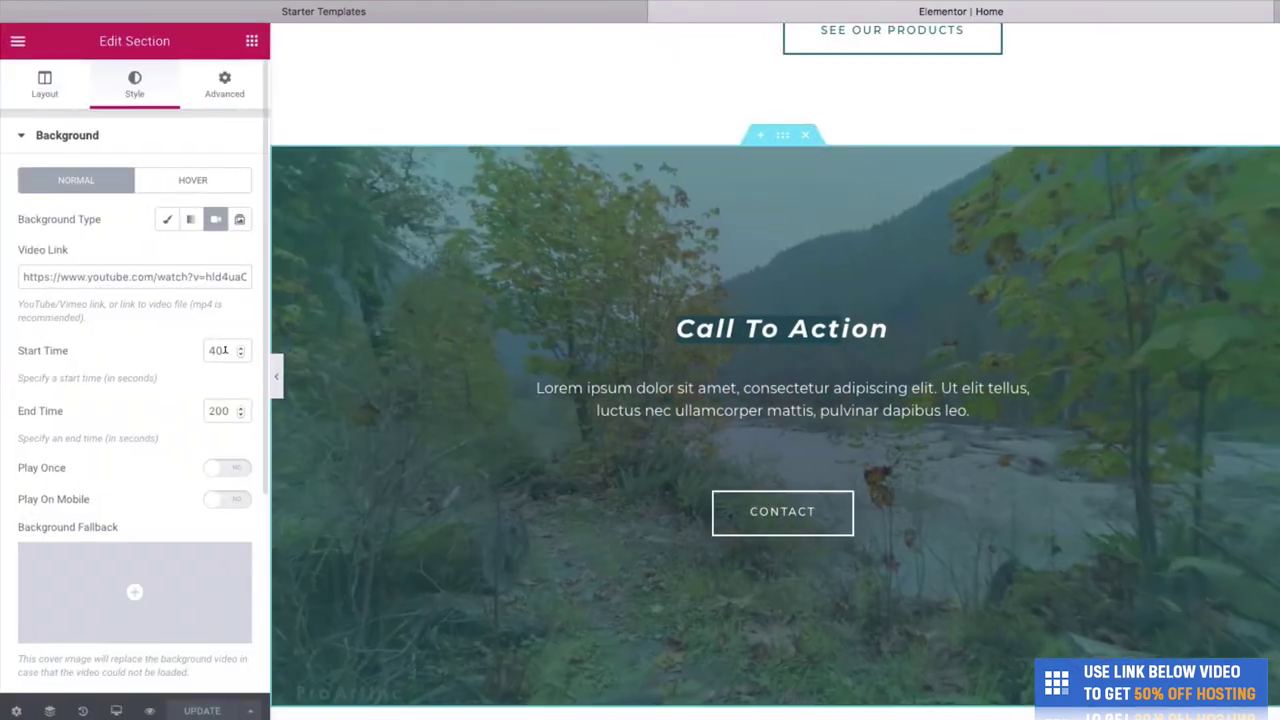
Retitle the section 'See our latest products' and relabel its CONTACT button PRODUCTS.
click(720, 328)
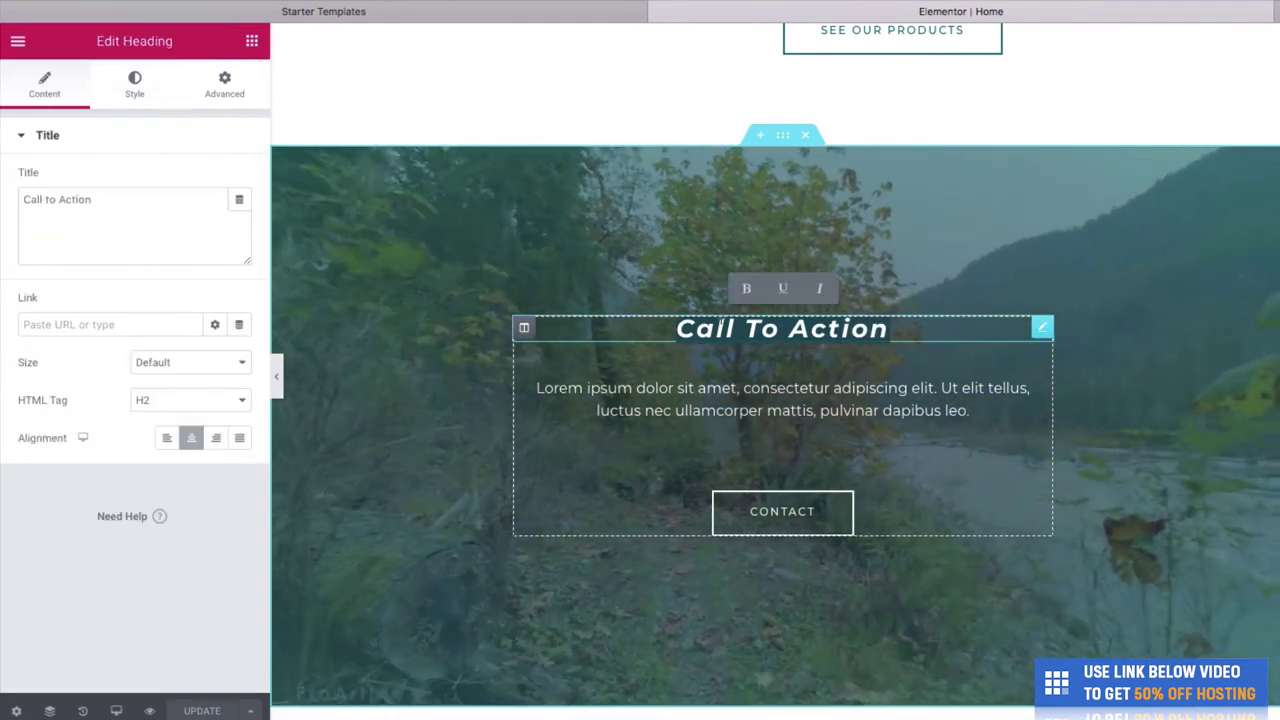
text(See)
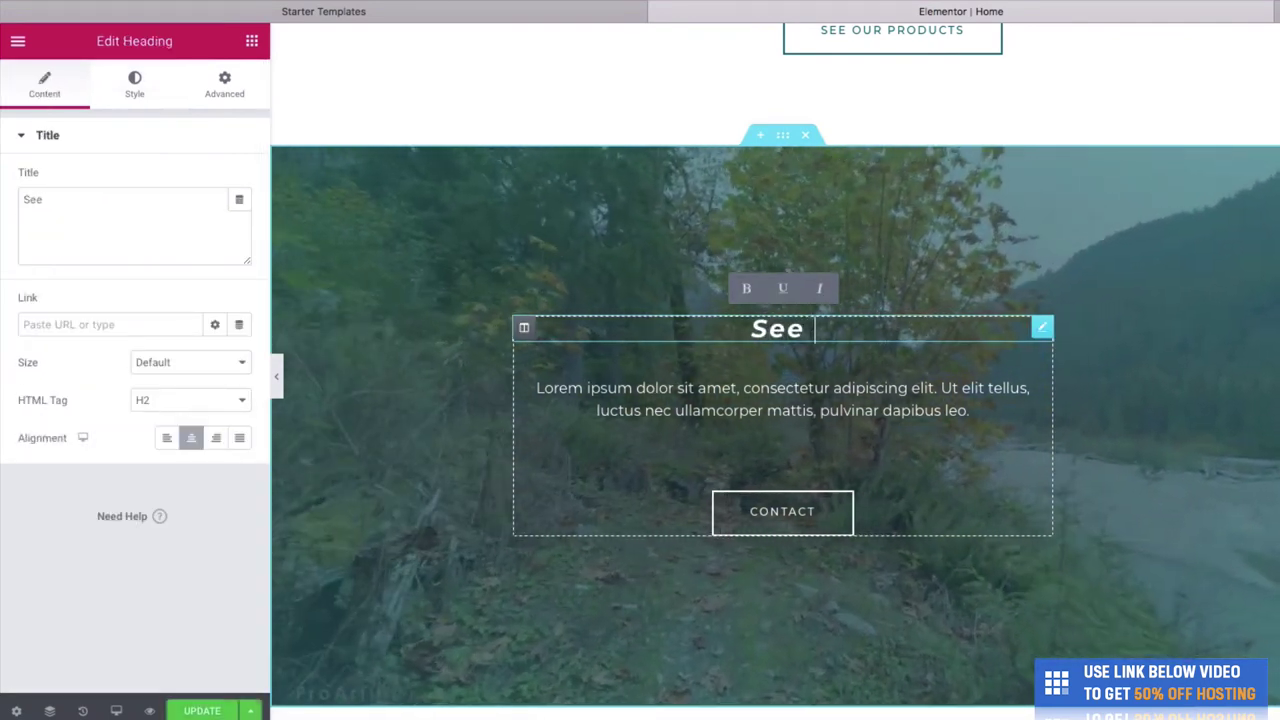
text( our lates)
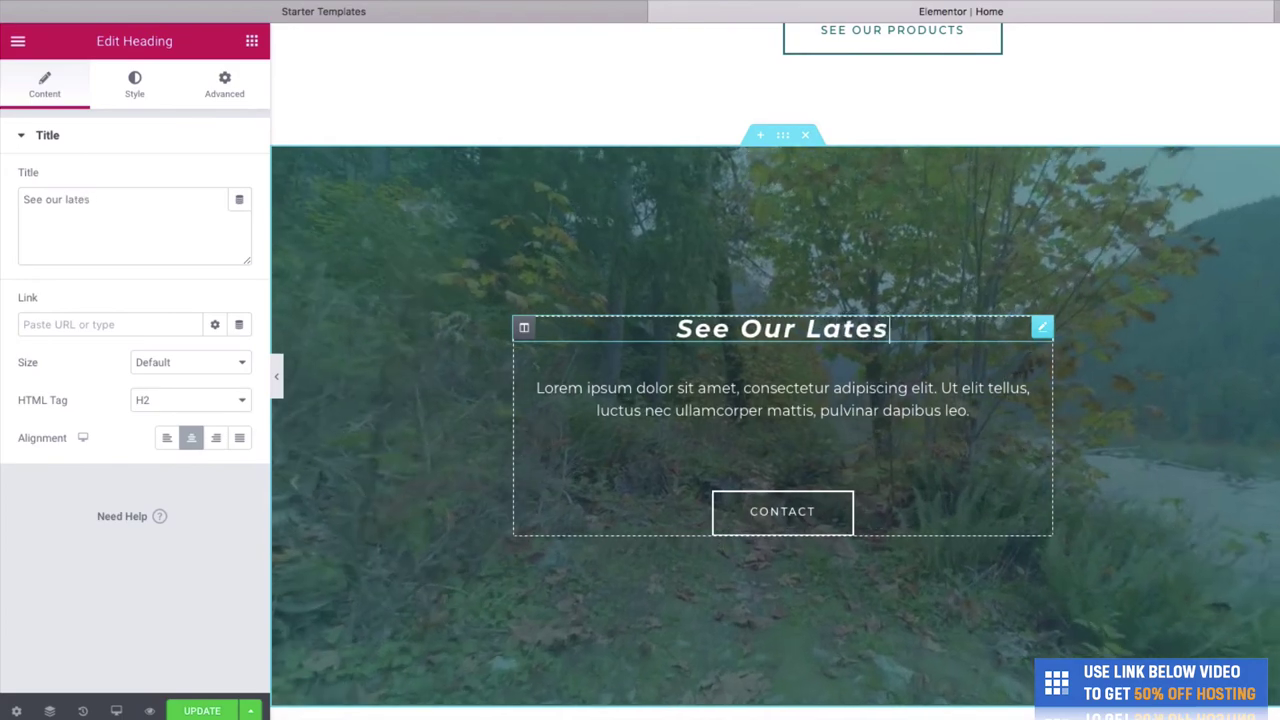
text(t products)
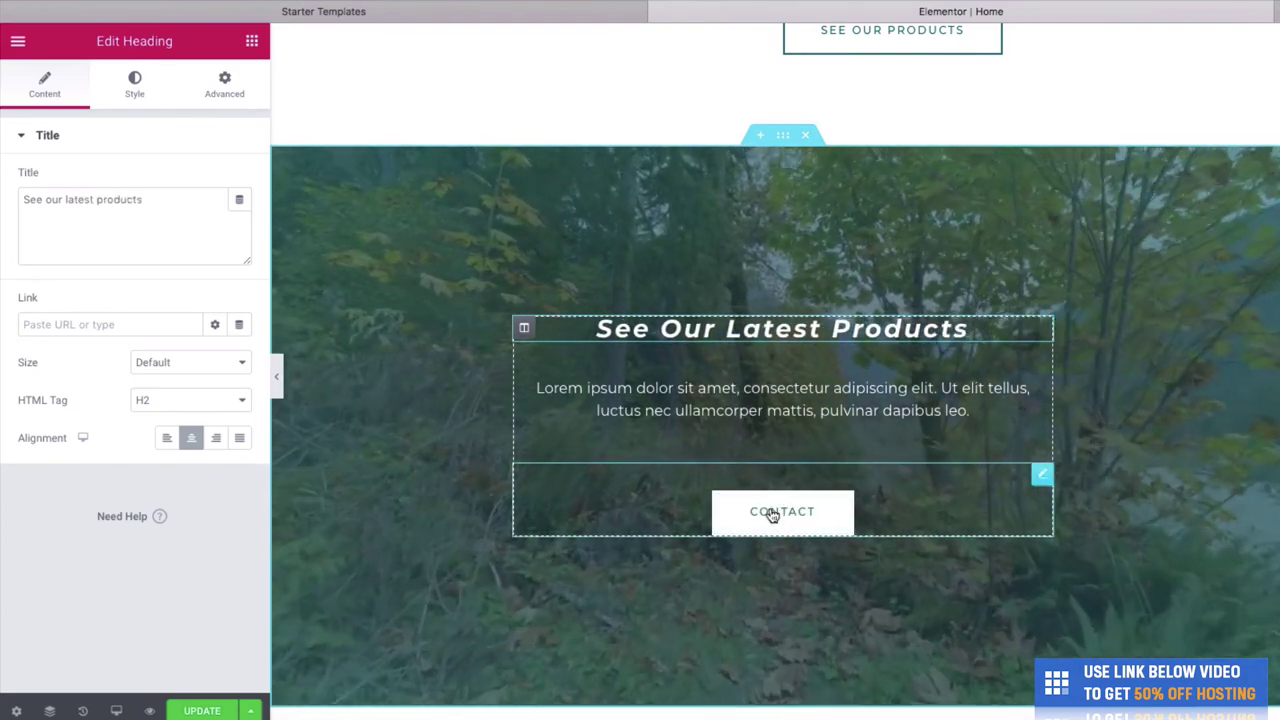
click(771, 515)
double_click(818, 519)
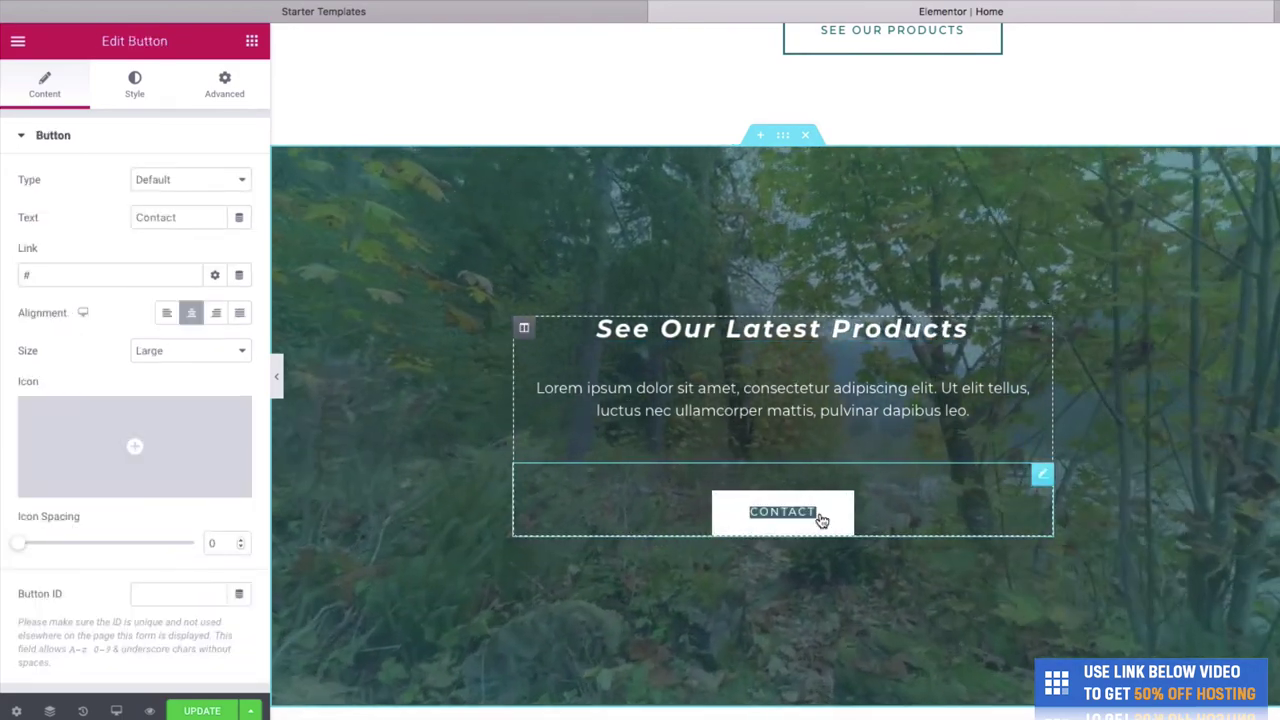
text(products)
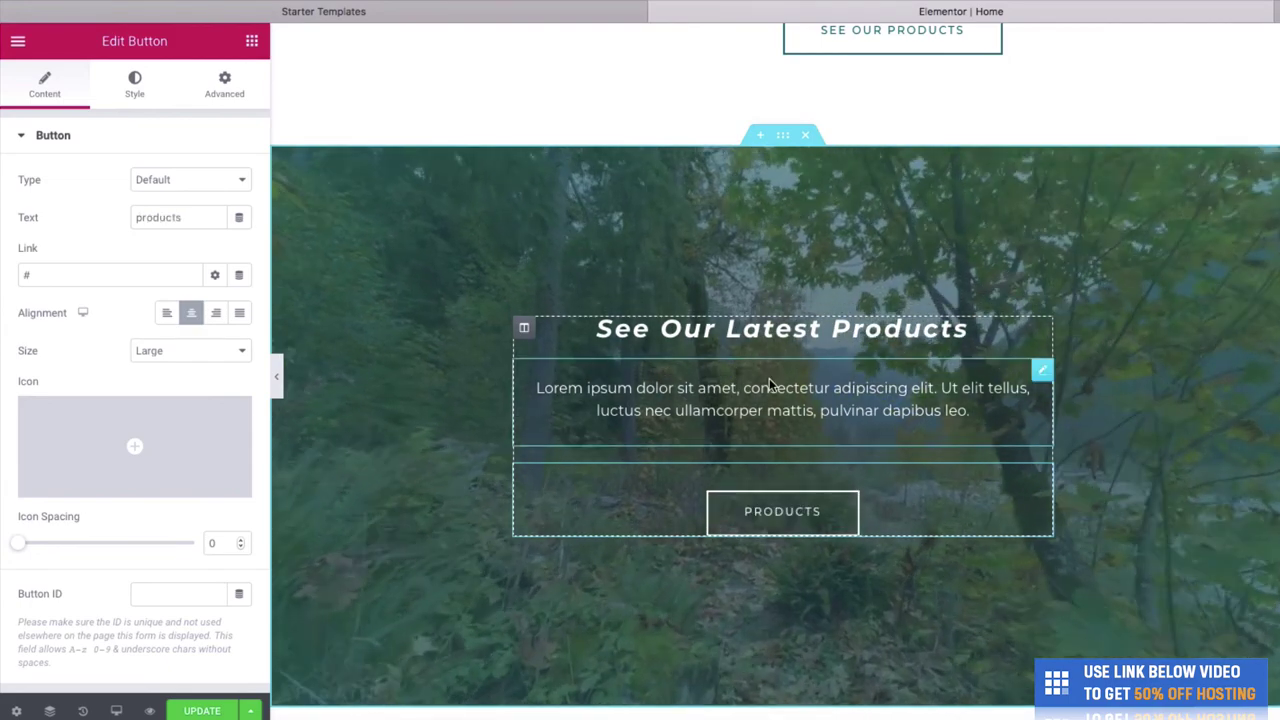
Change the lorem paragraph to 'We have a huge range of outdoor products, click below to see those products.' and save.
click(660, 412)
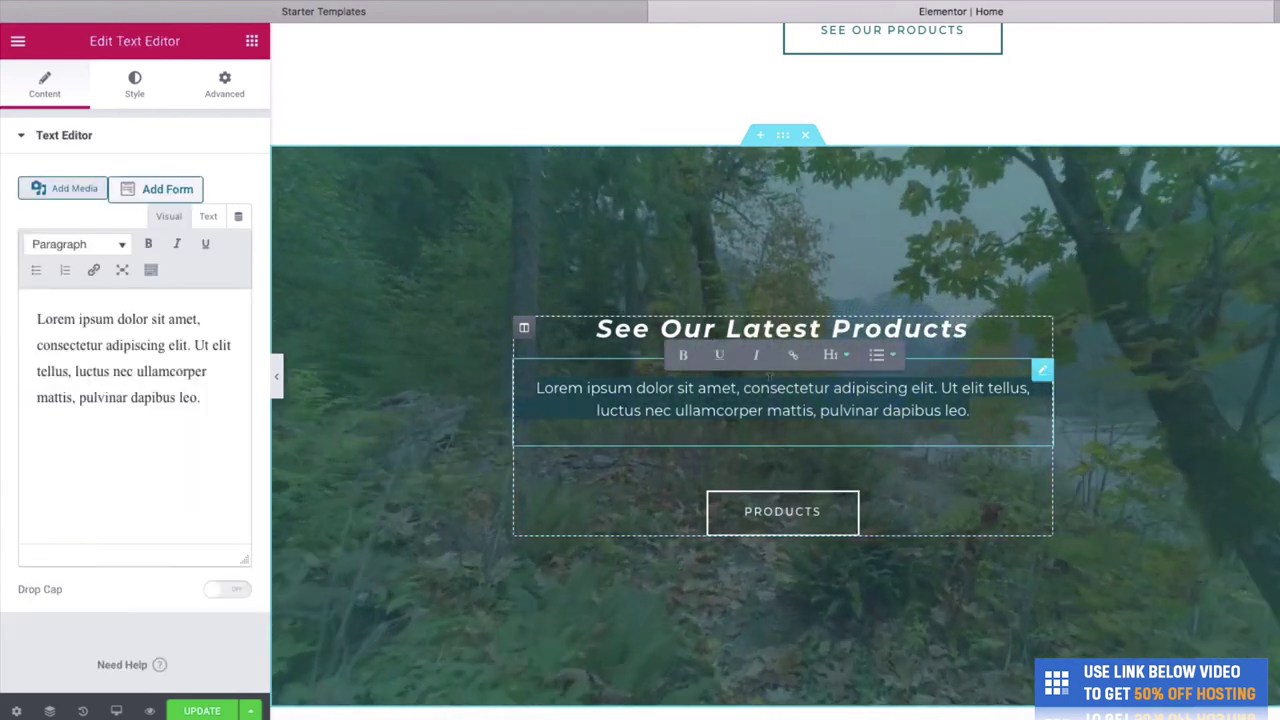
text(We have )
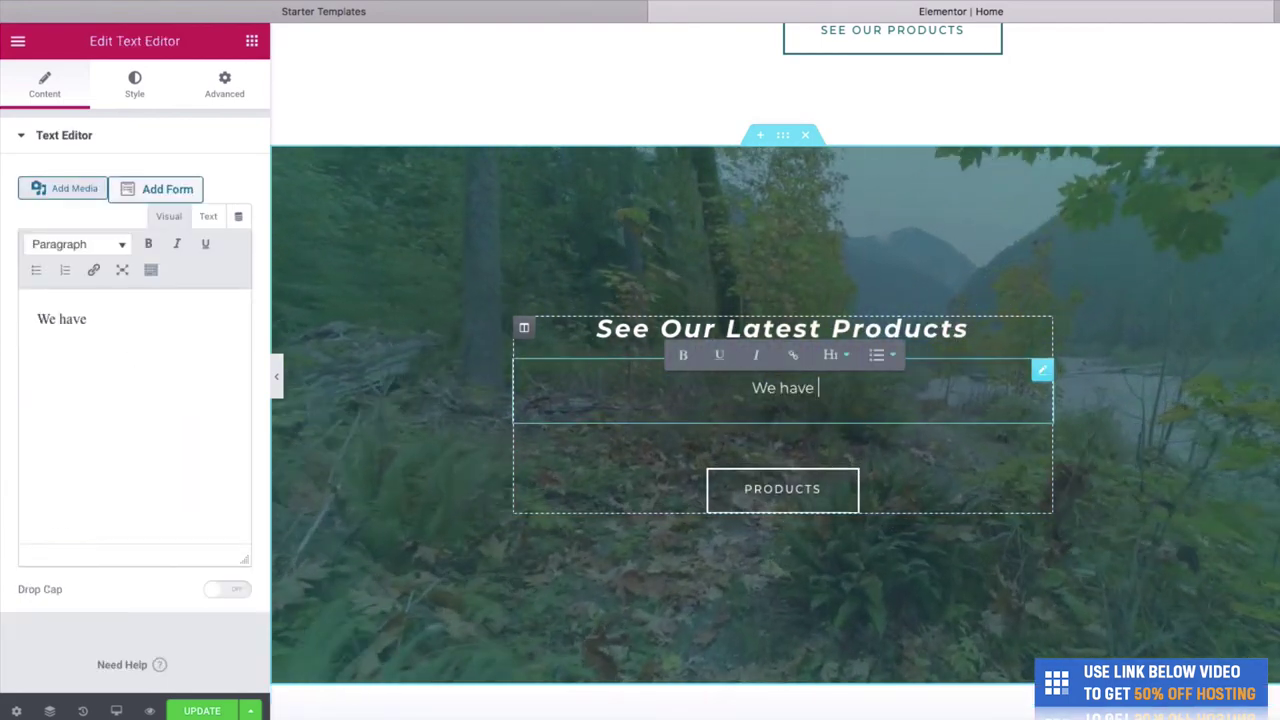
text(a huge range of )
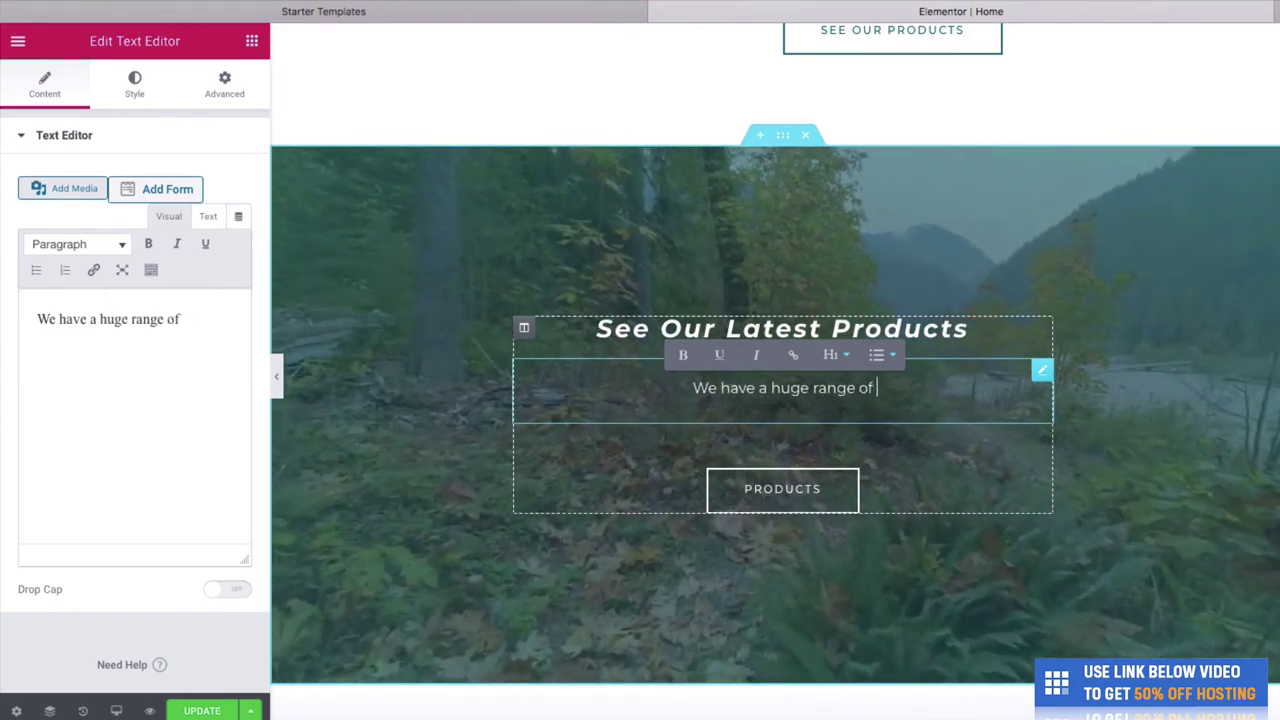
text(outdor)
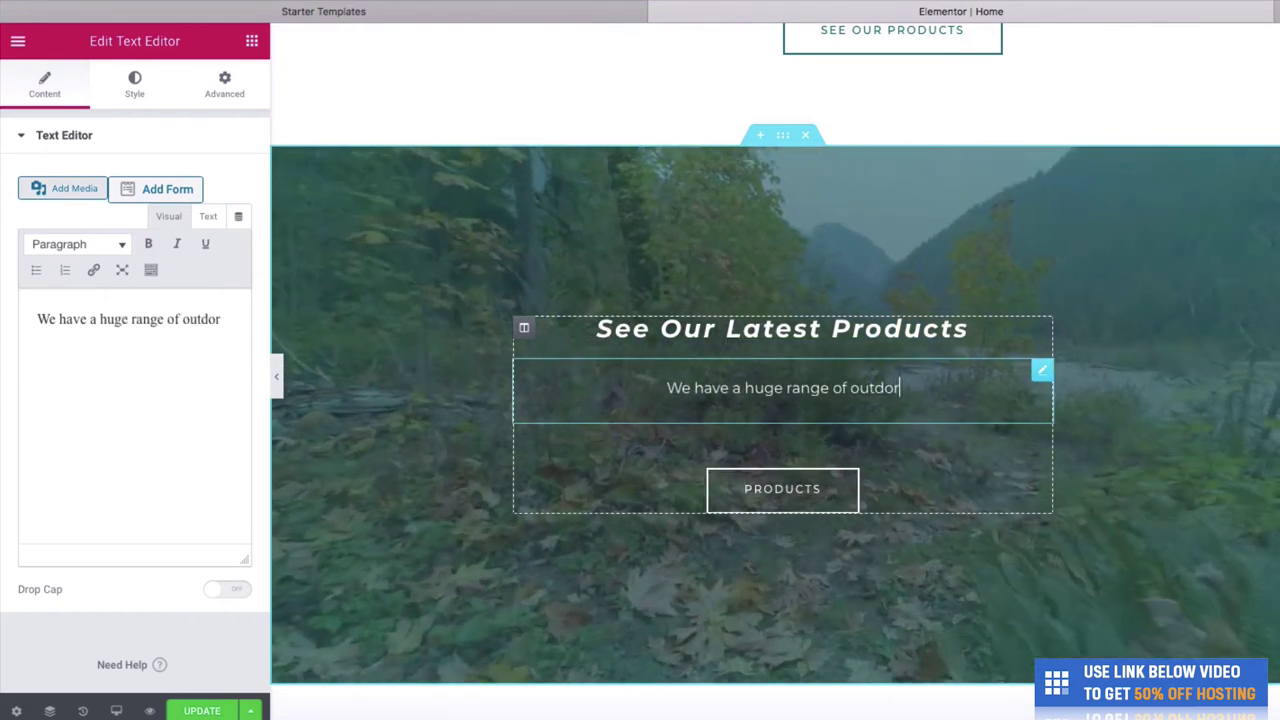
key(BackSpace)
text(or products,)
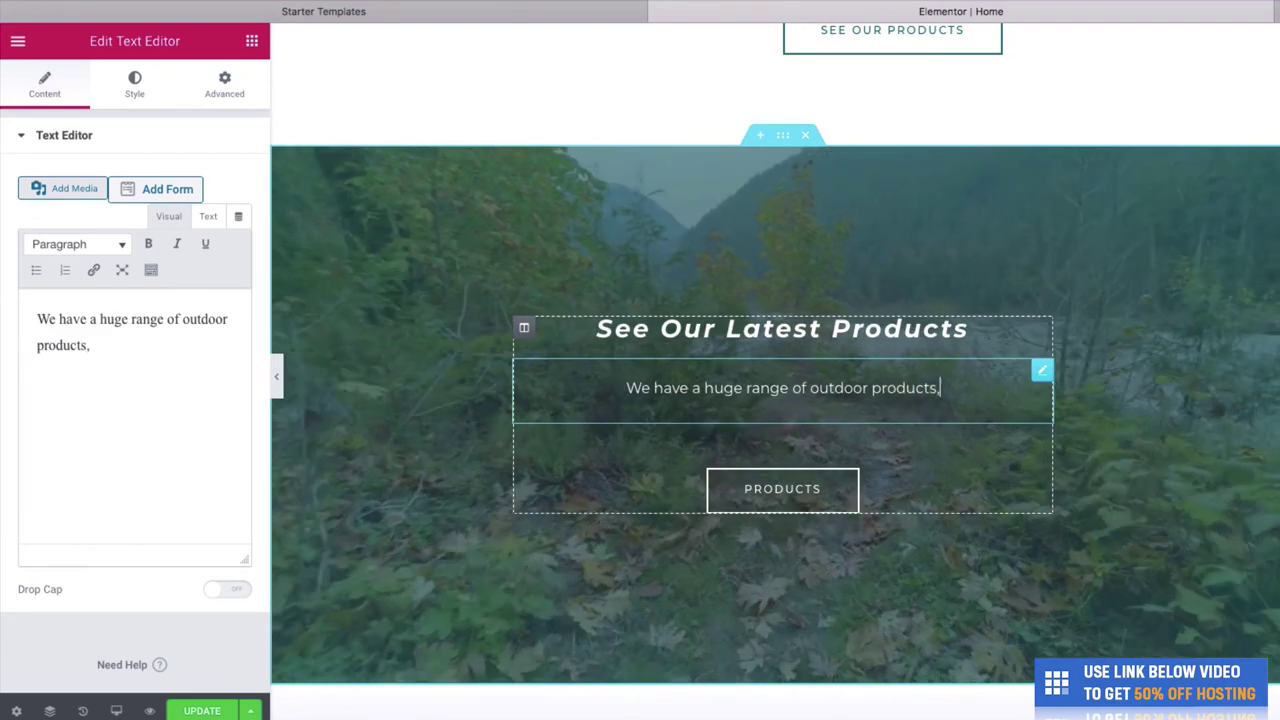
text( click below to see)
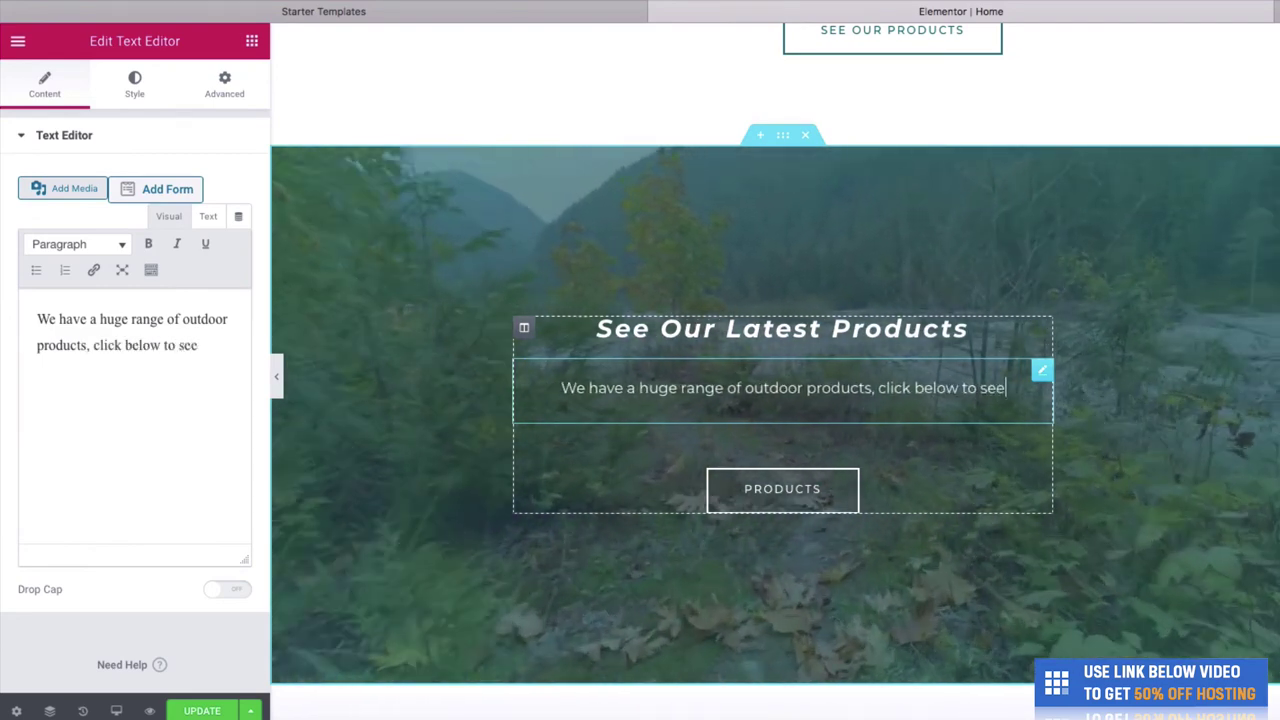
text( those products.)
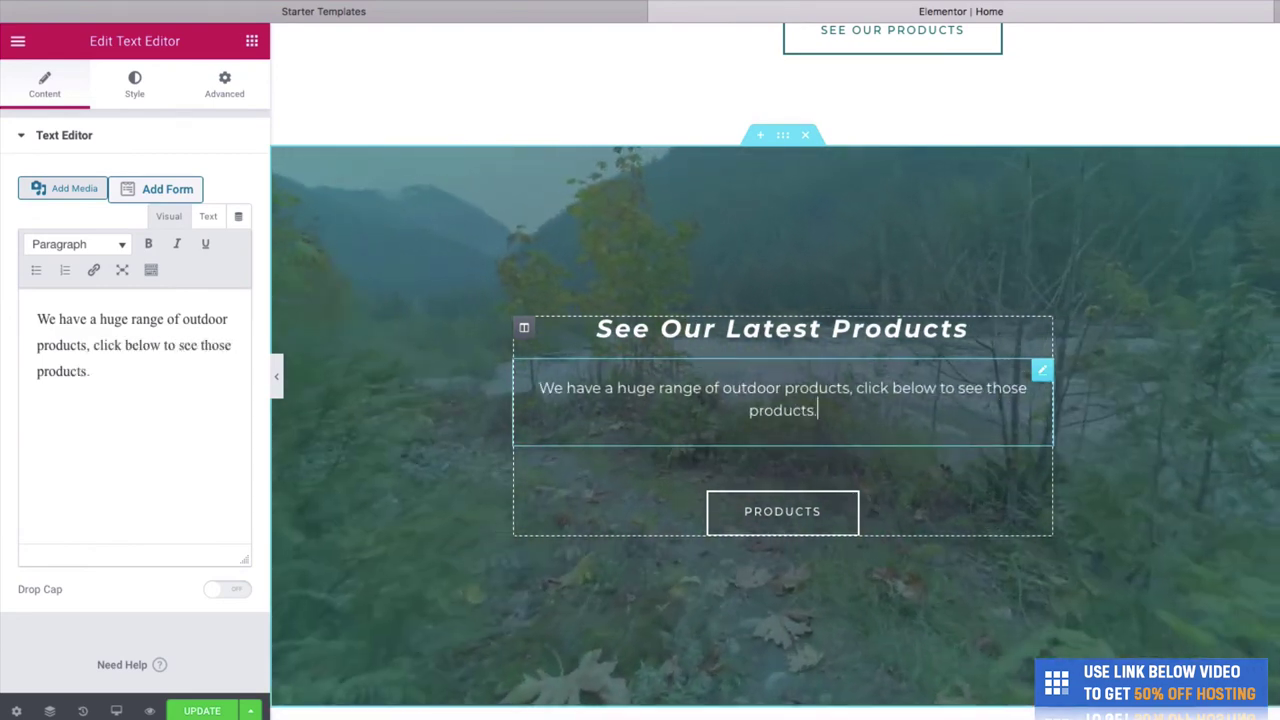
click(200, 711)
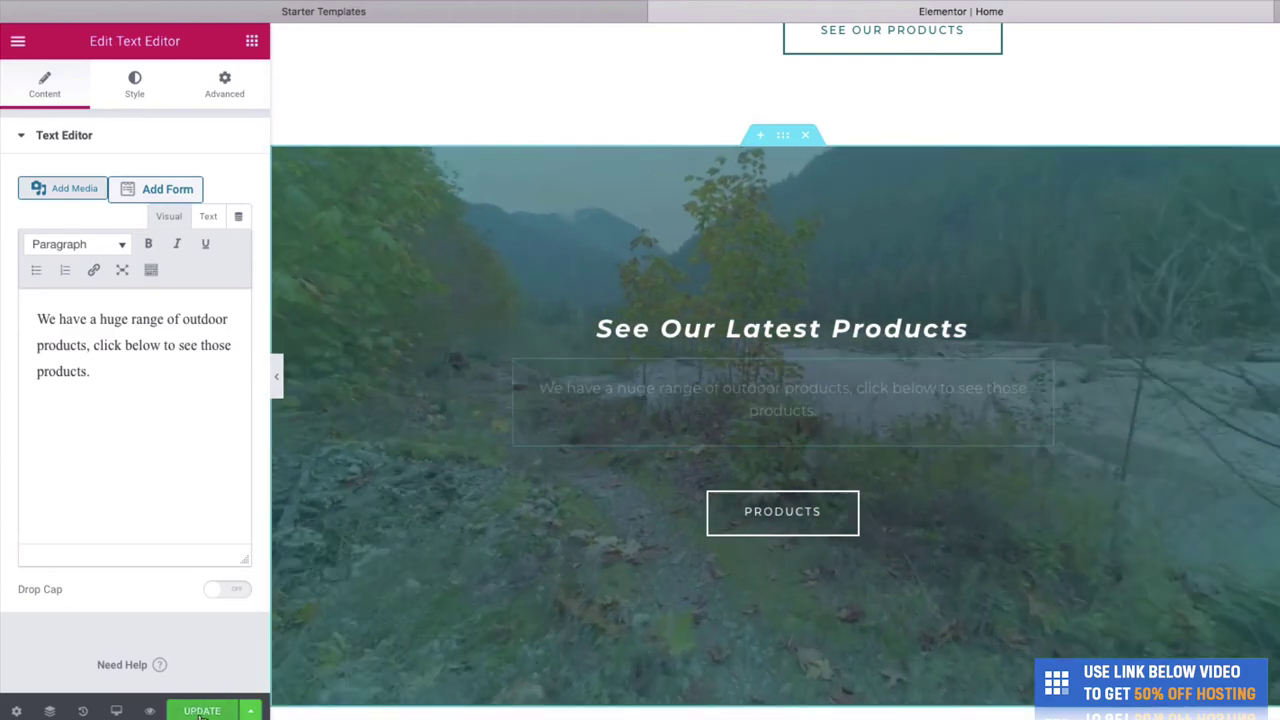
click(277, 376)
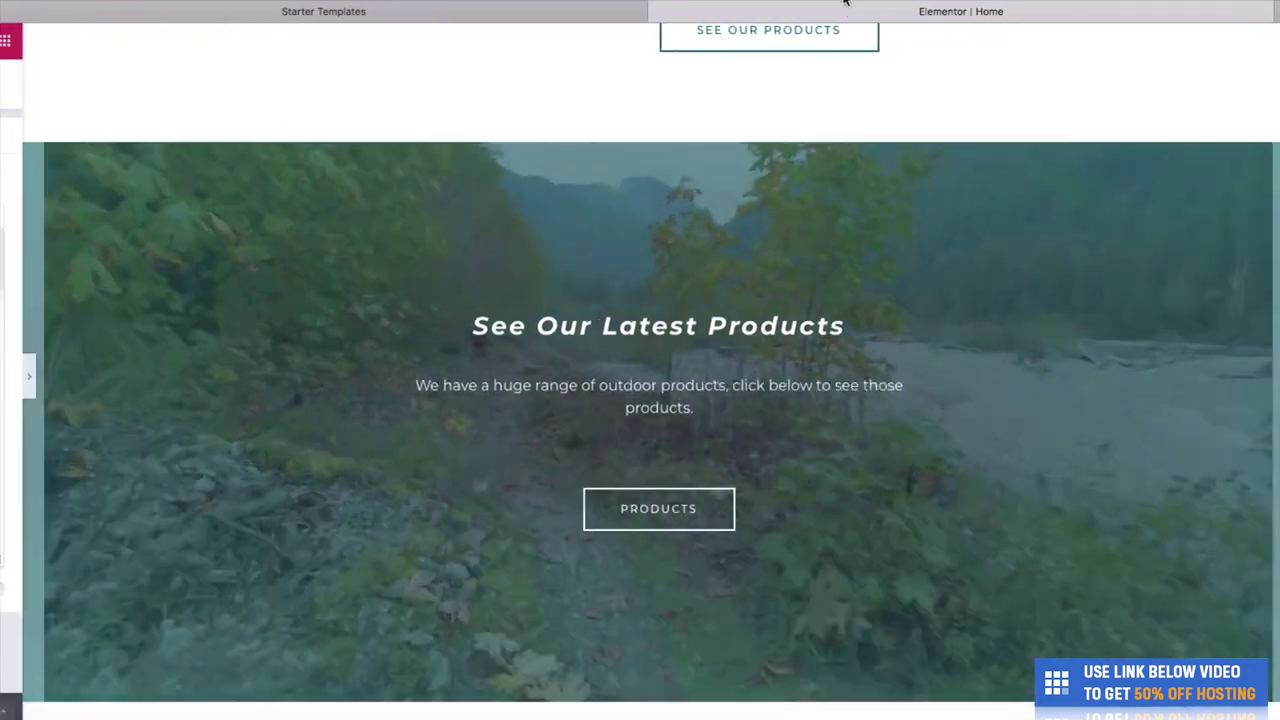
key(super+t)
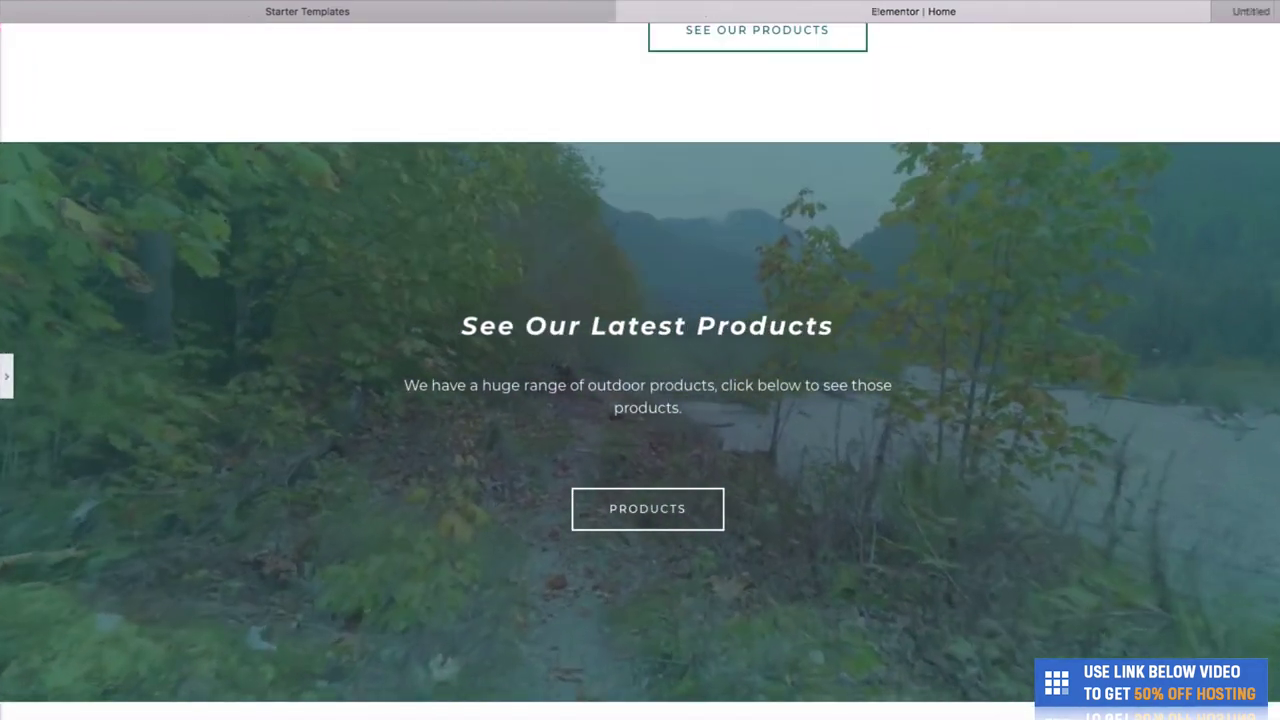
click(1052, 10)
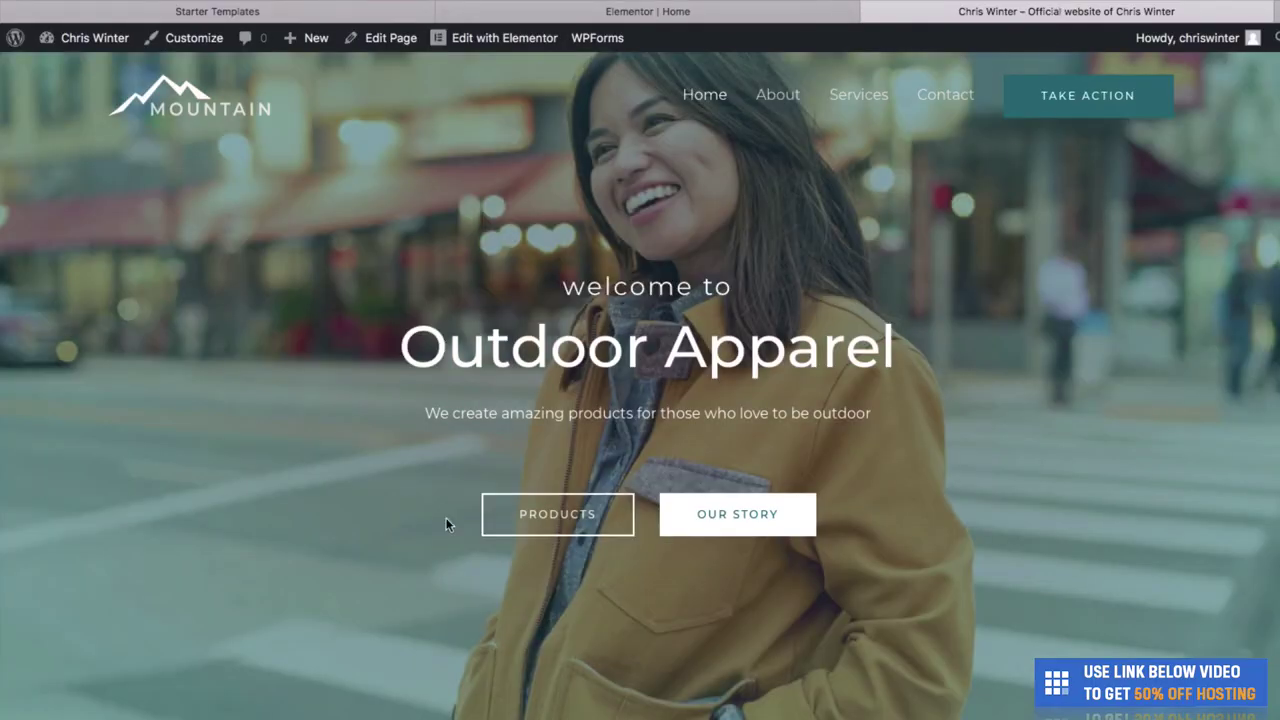
scroll(780, 356, down, 10)
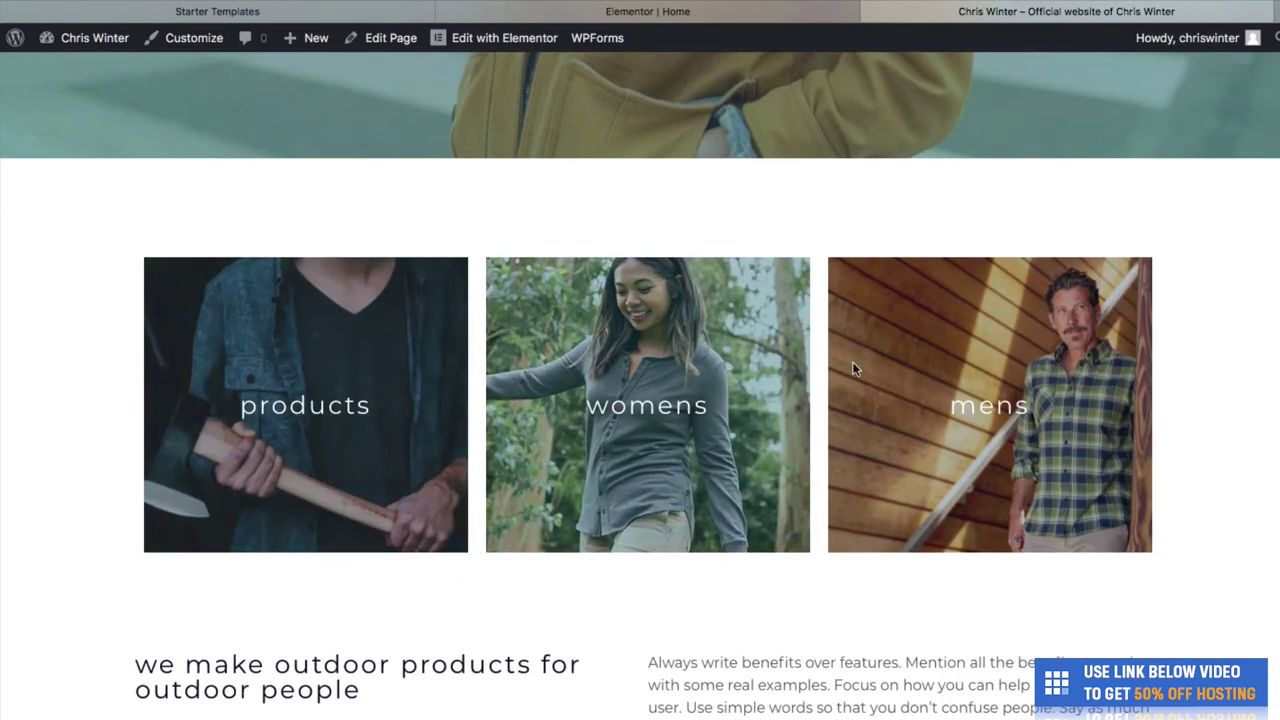
scroll(598, 405, down, 3)
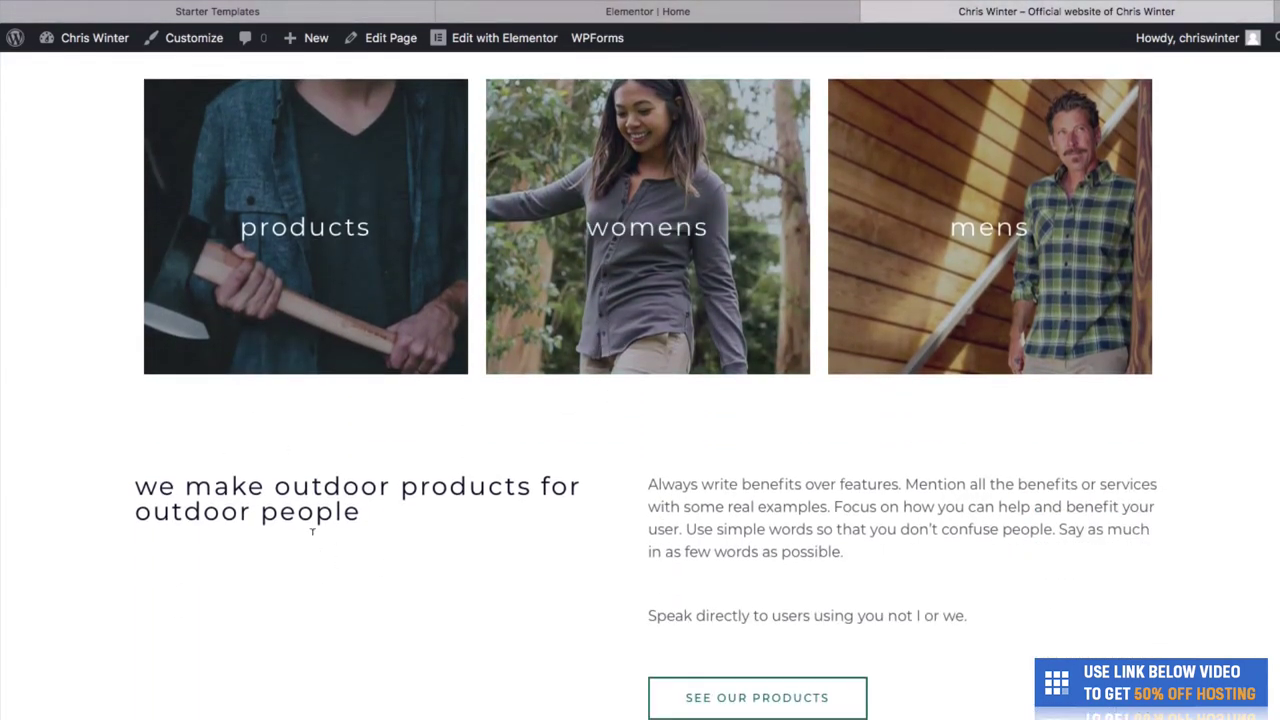
drag(312, 531, 137, 486)
scroll(374, 537, down, 1)
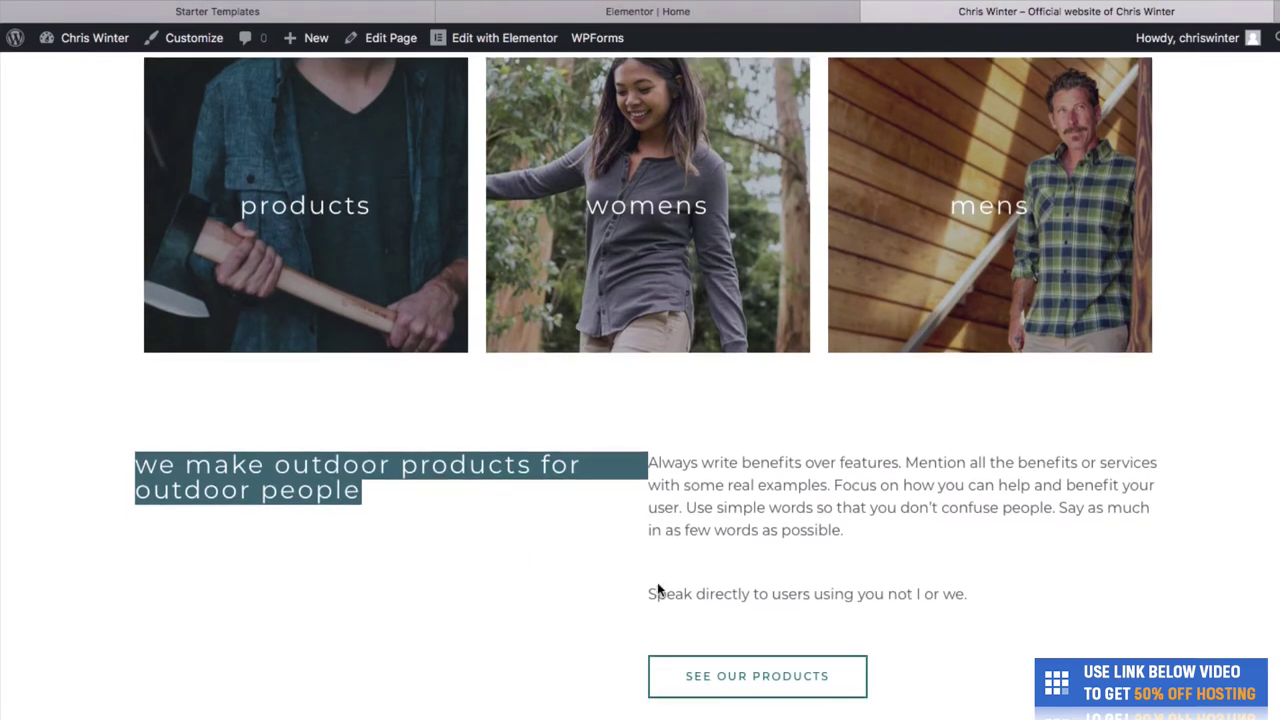
scroll(748, 673, down, 10)
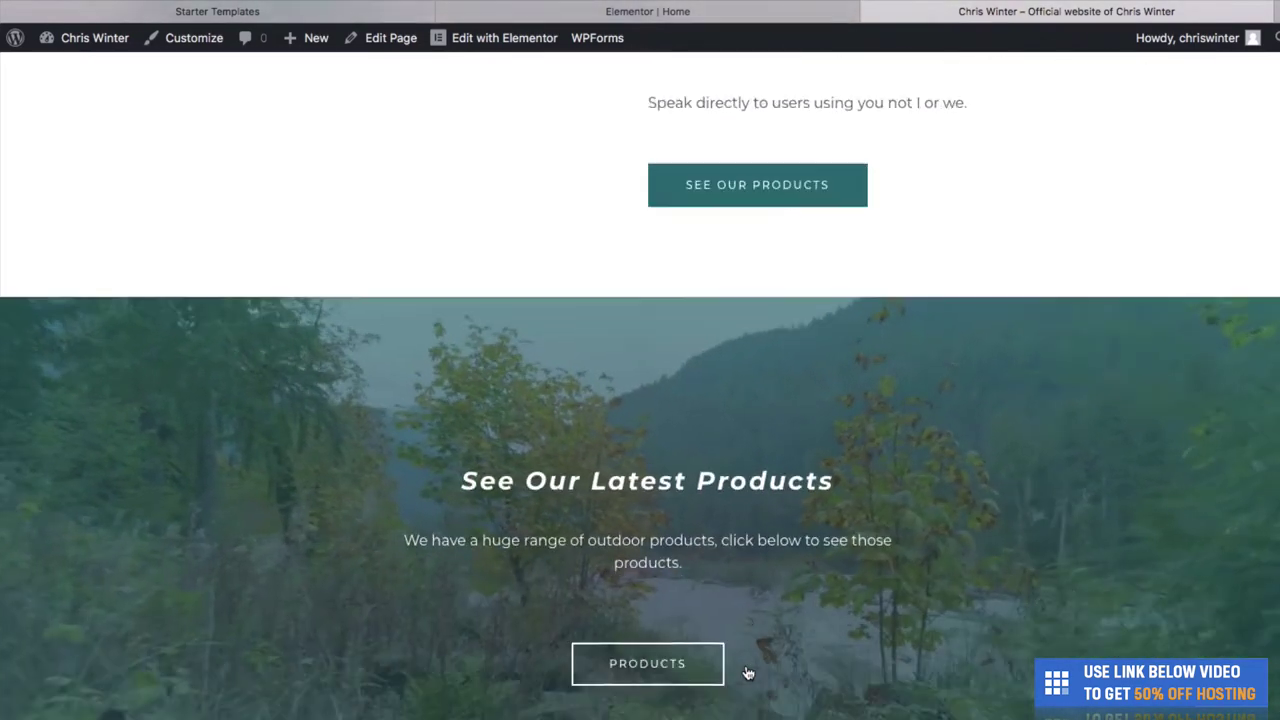
scroll(781, 641, up, 1)
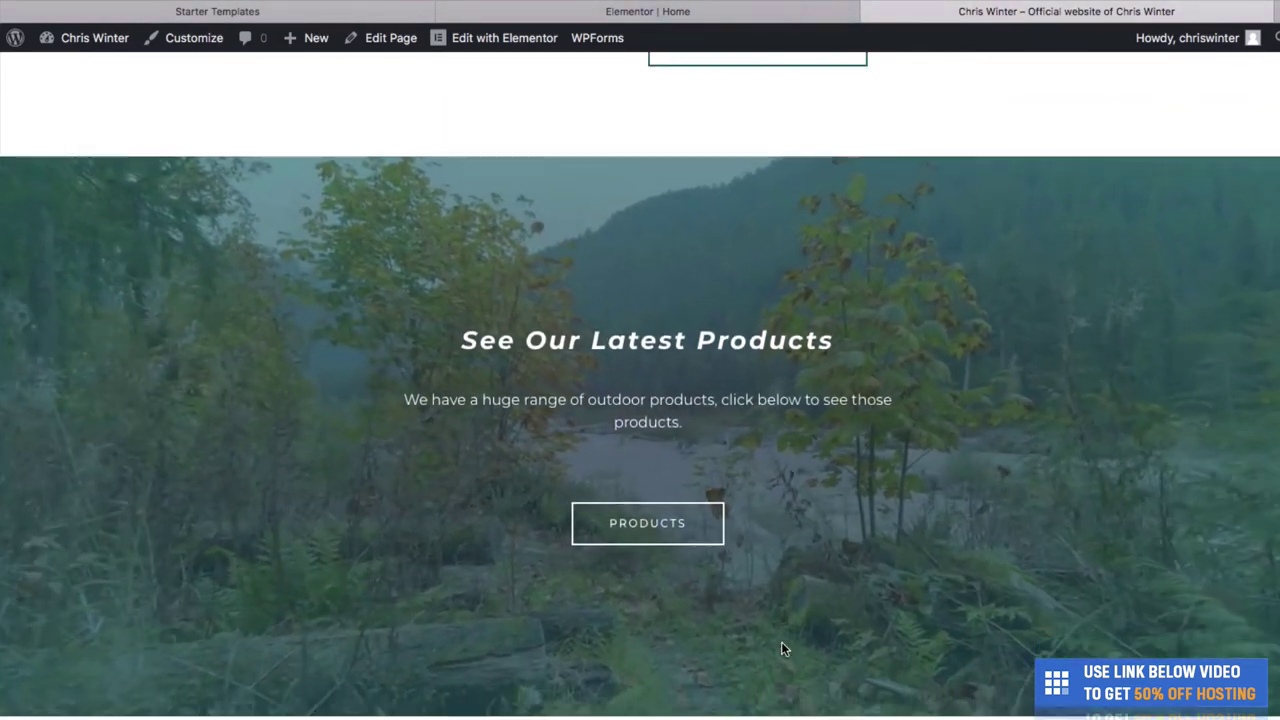
scroll(919, 316, down, 1)
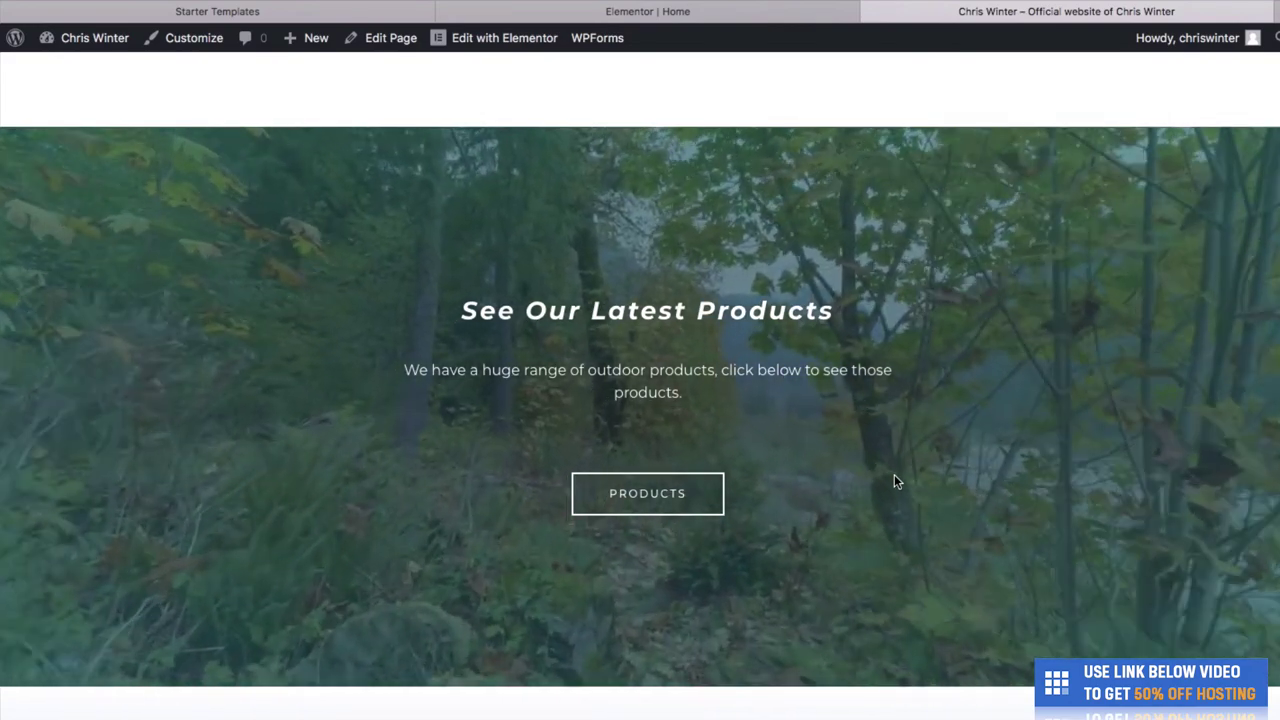
scroll(894, 481, down, 6)
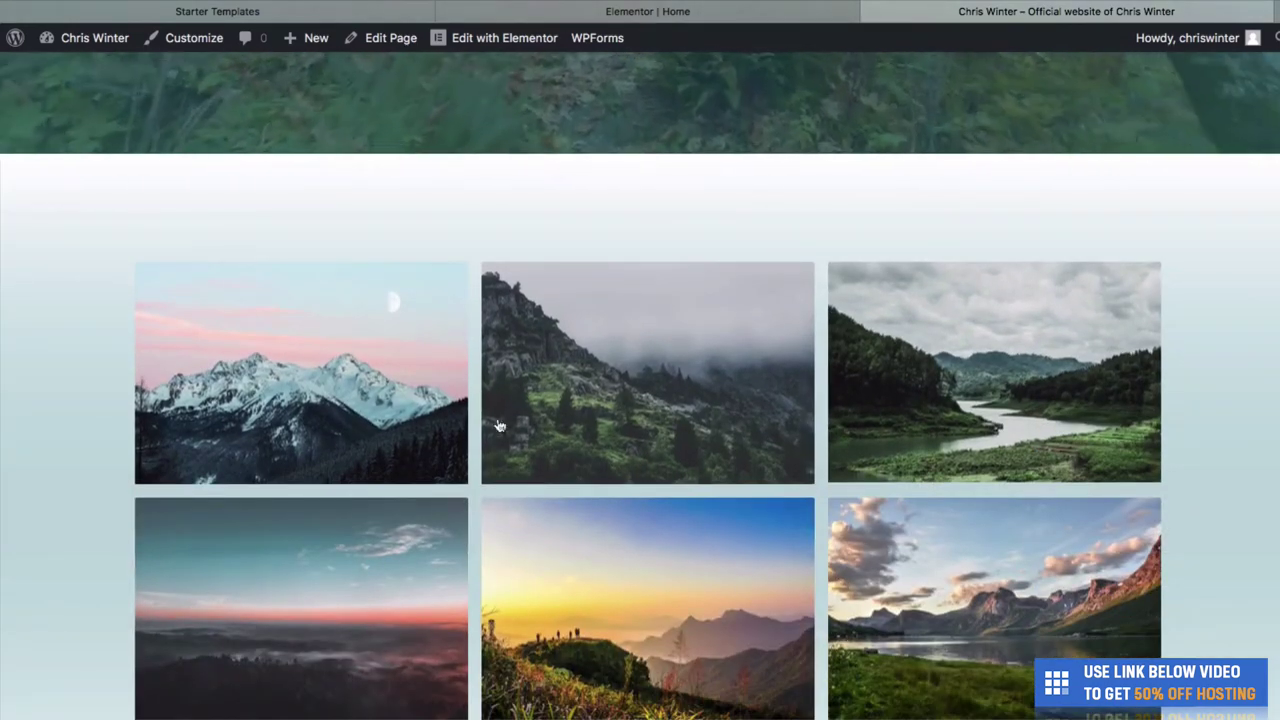
click(405, 410)
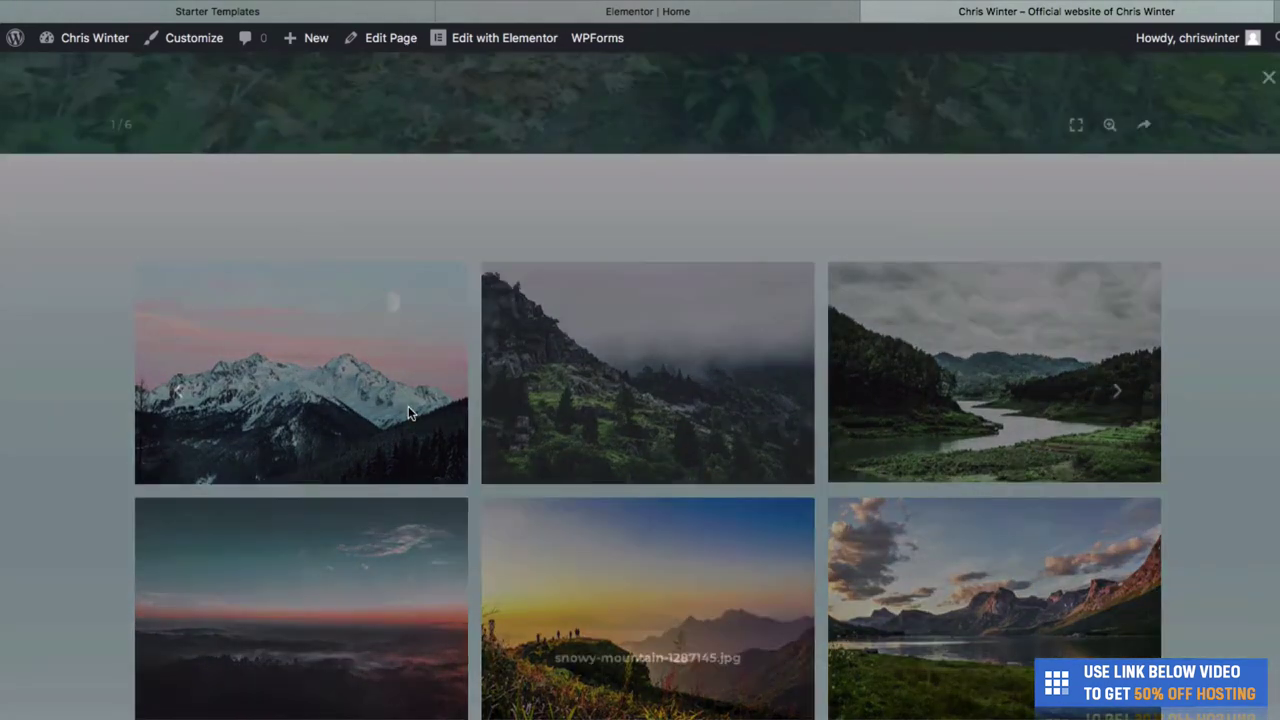
click(1198, 391)
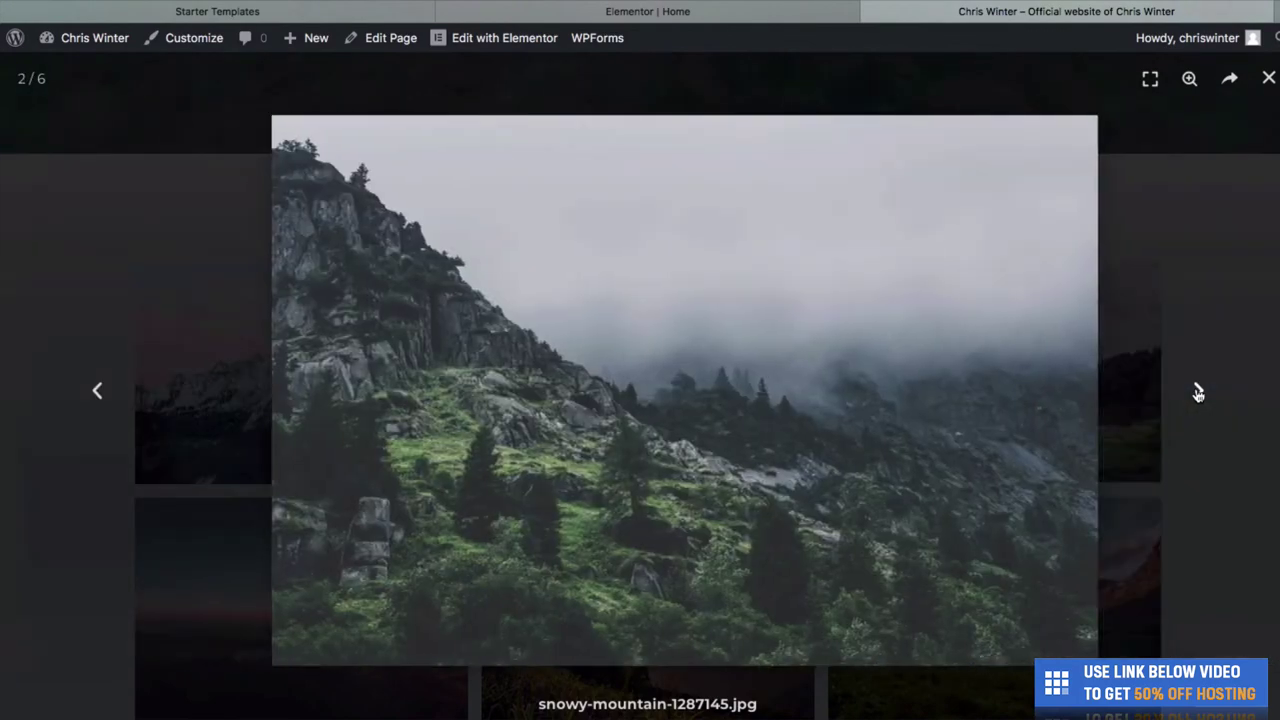
click(1198, 391)
click(1198, 391)
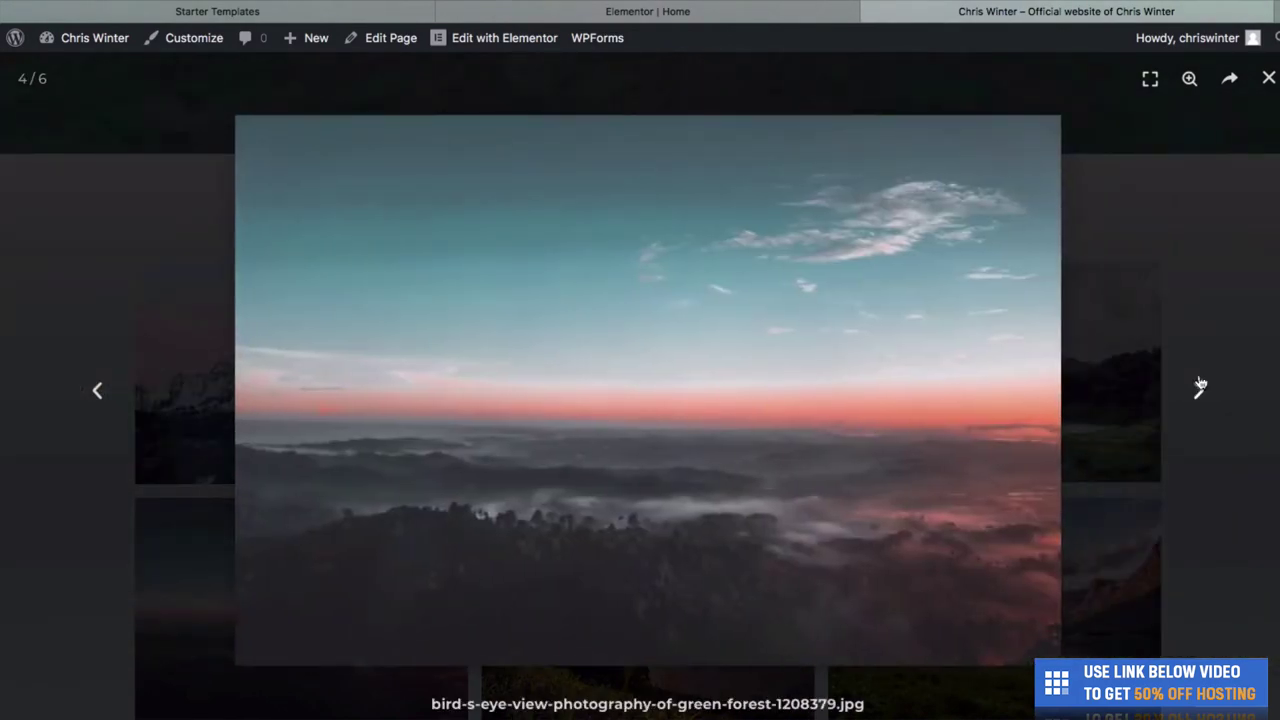
key(Right)
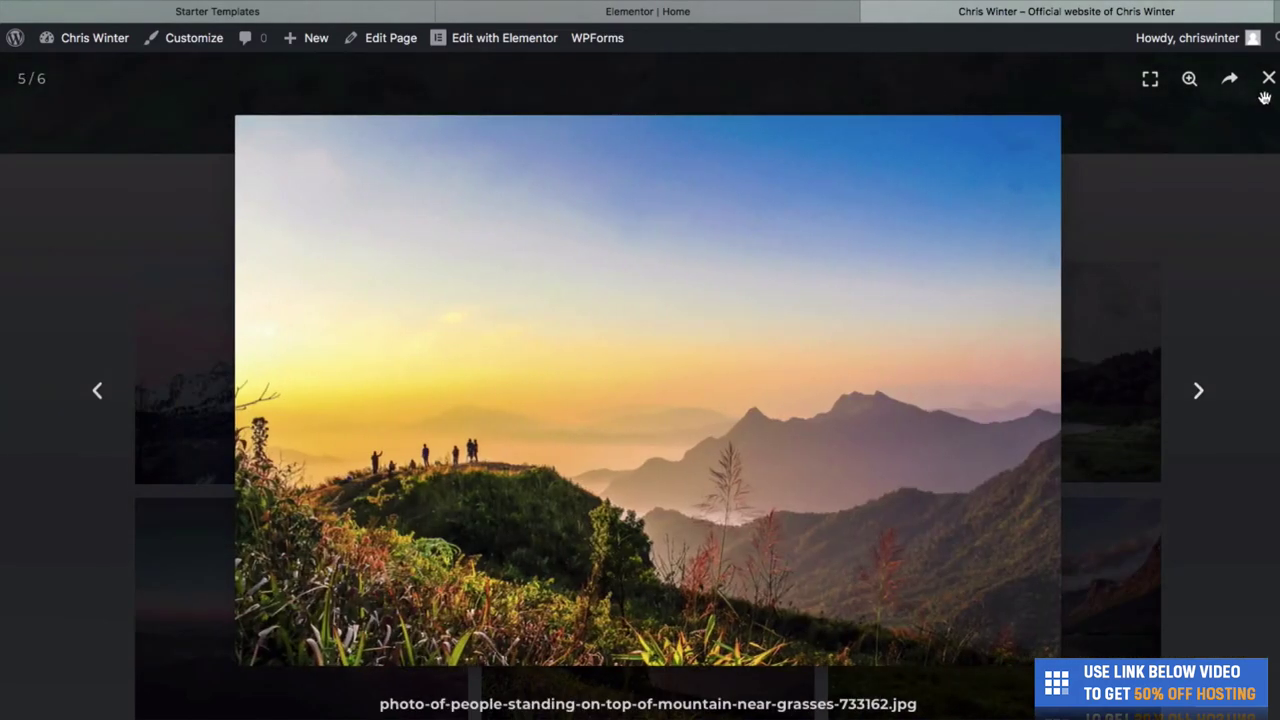
click(1268, 79)
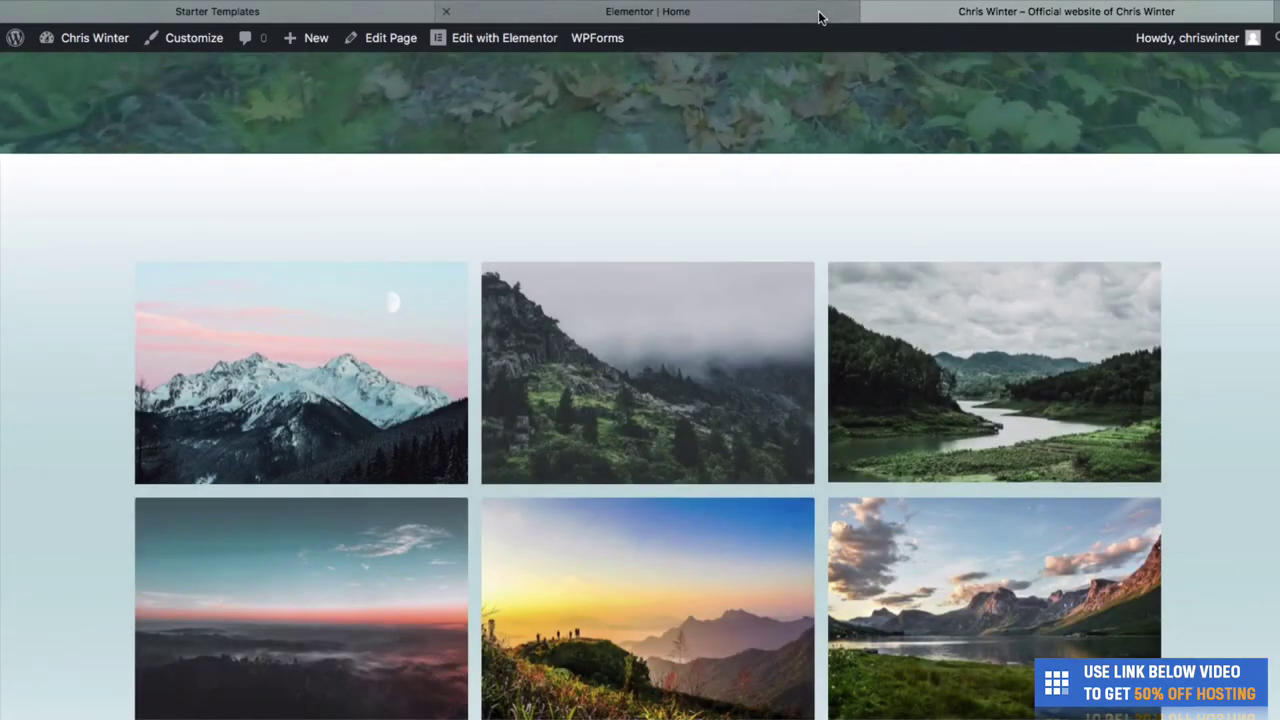
click(820, 17)
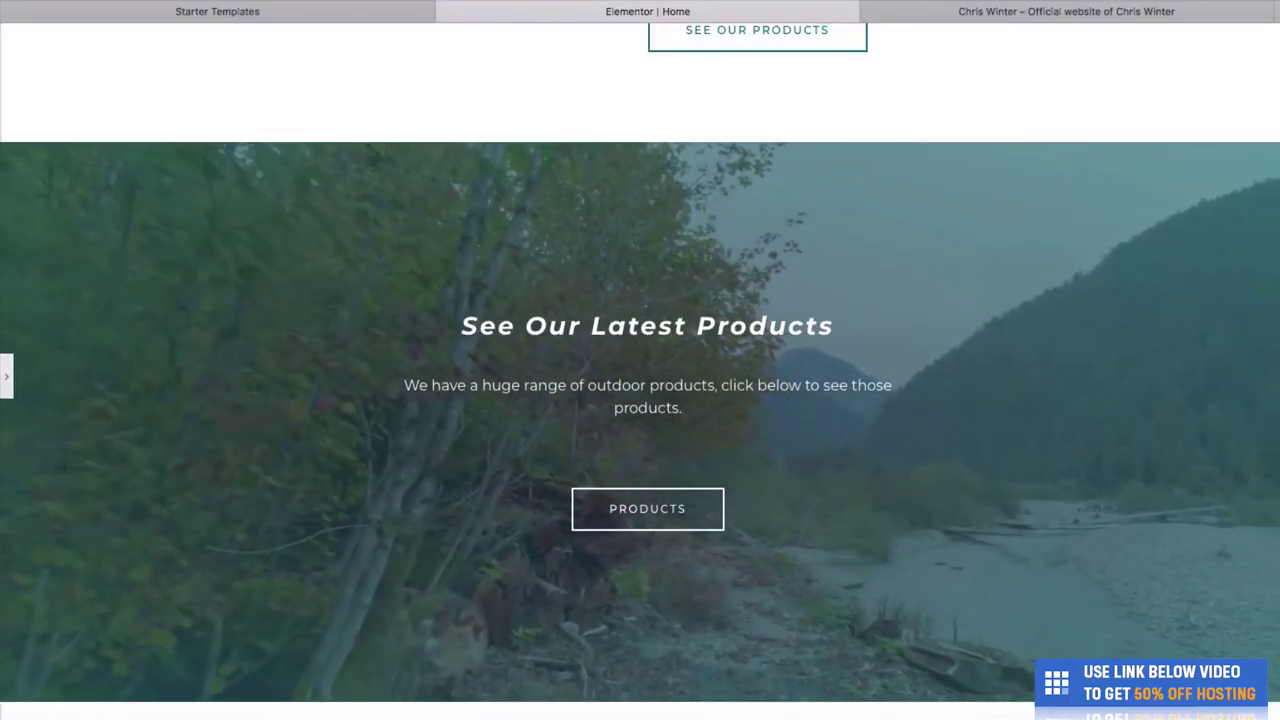
Switch to the Elementor | Home tab and scroll down to the six-photo landscape gallery.
click(851, 47)
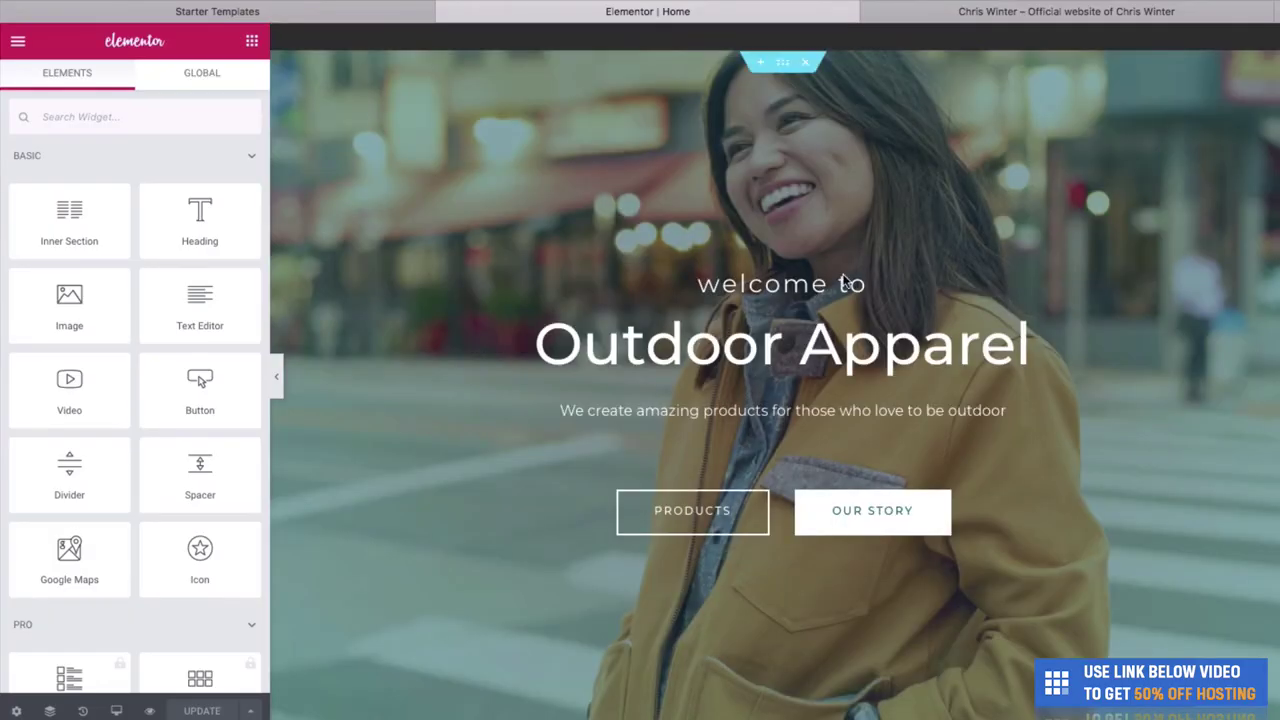
scroll(835, 322, down, 15)
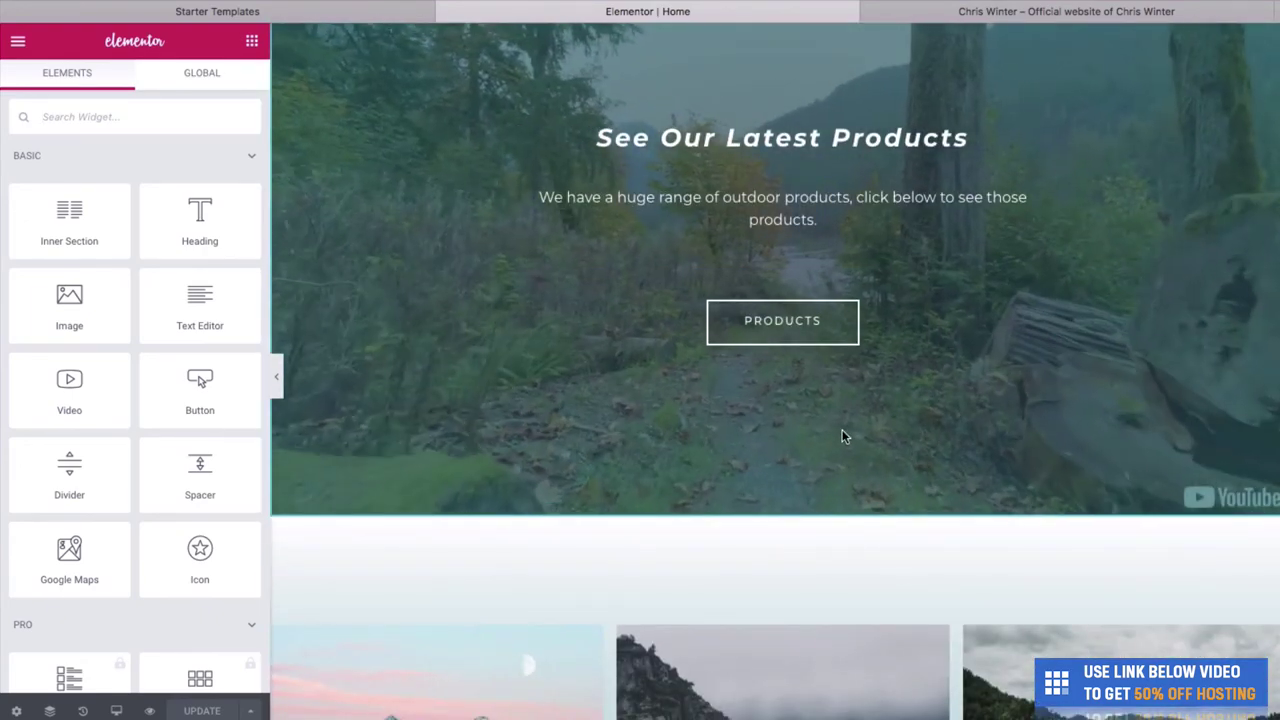
scroll(842, 429, down, 4)
scroll(692, 296, down, 2)
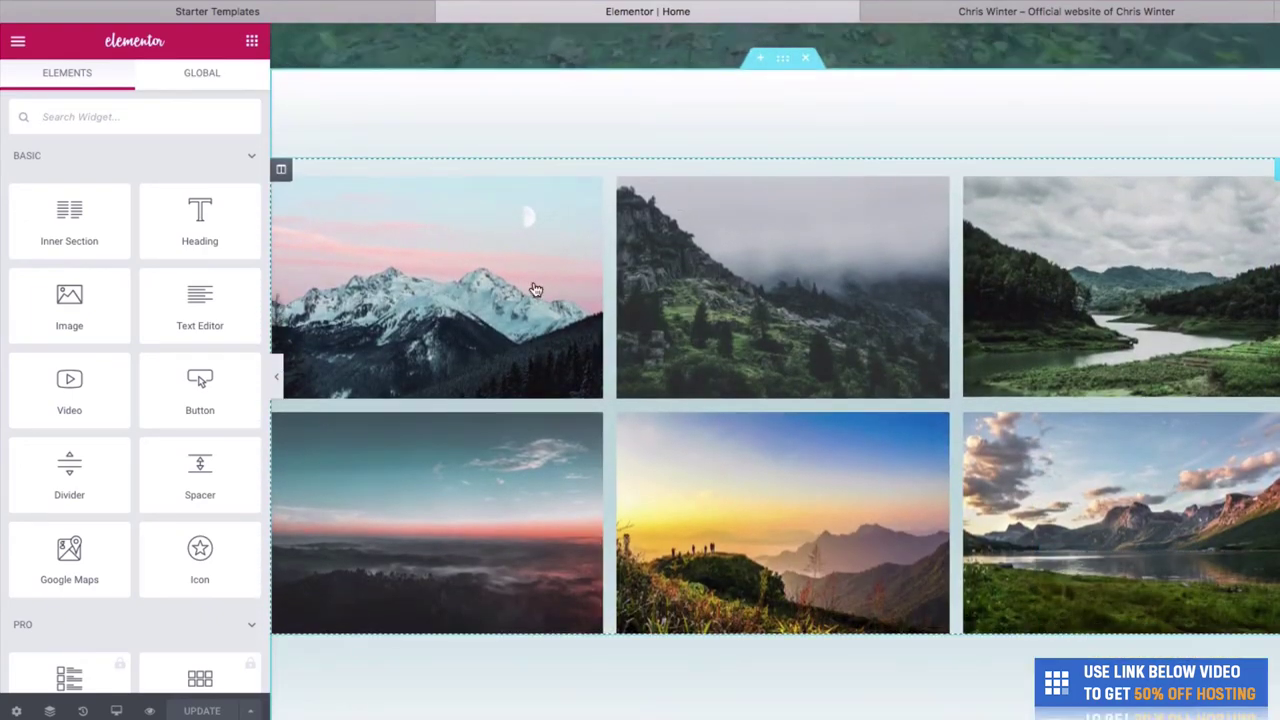
Open the Basic Gallery's images in Edit Gallery and move the snowy mountain photo to second.
click(562, 175)
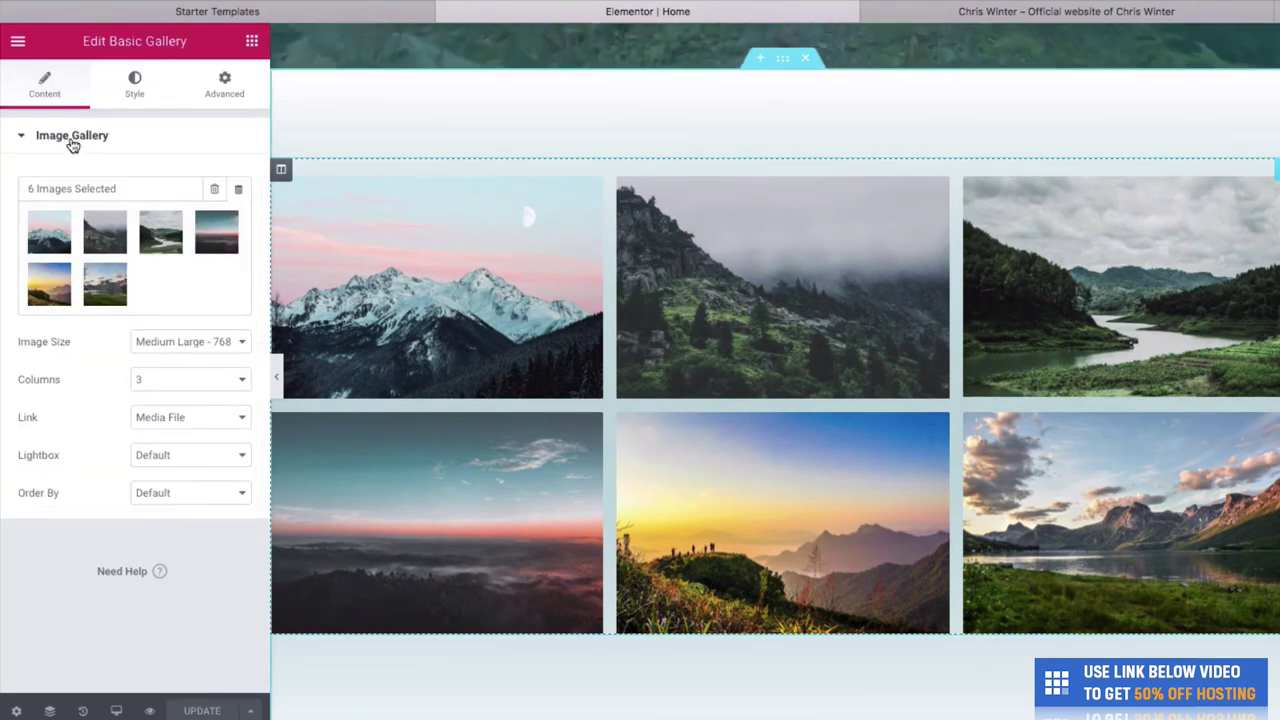
mouse_move(86, 216)
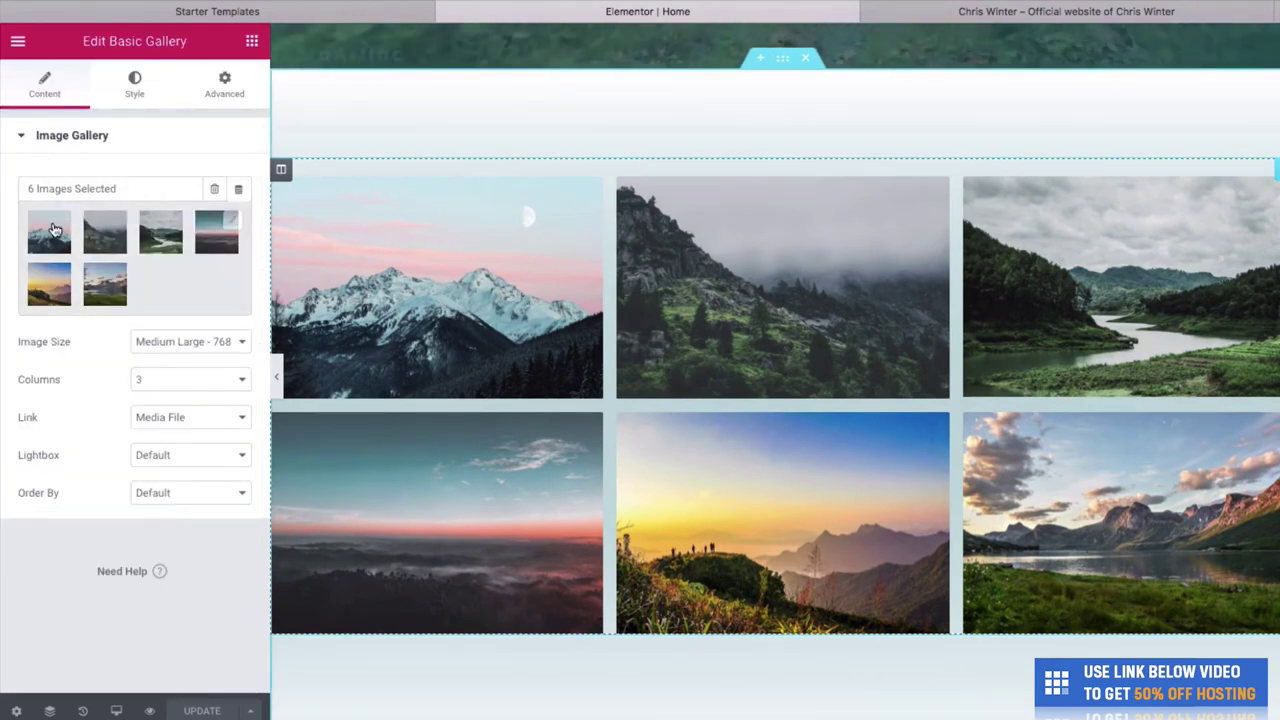
click(234, 224)
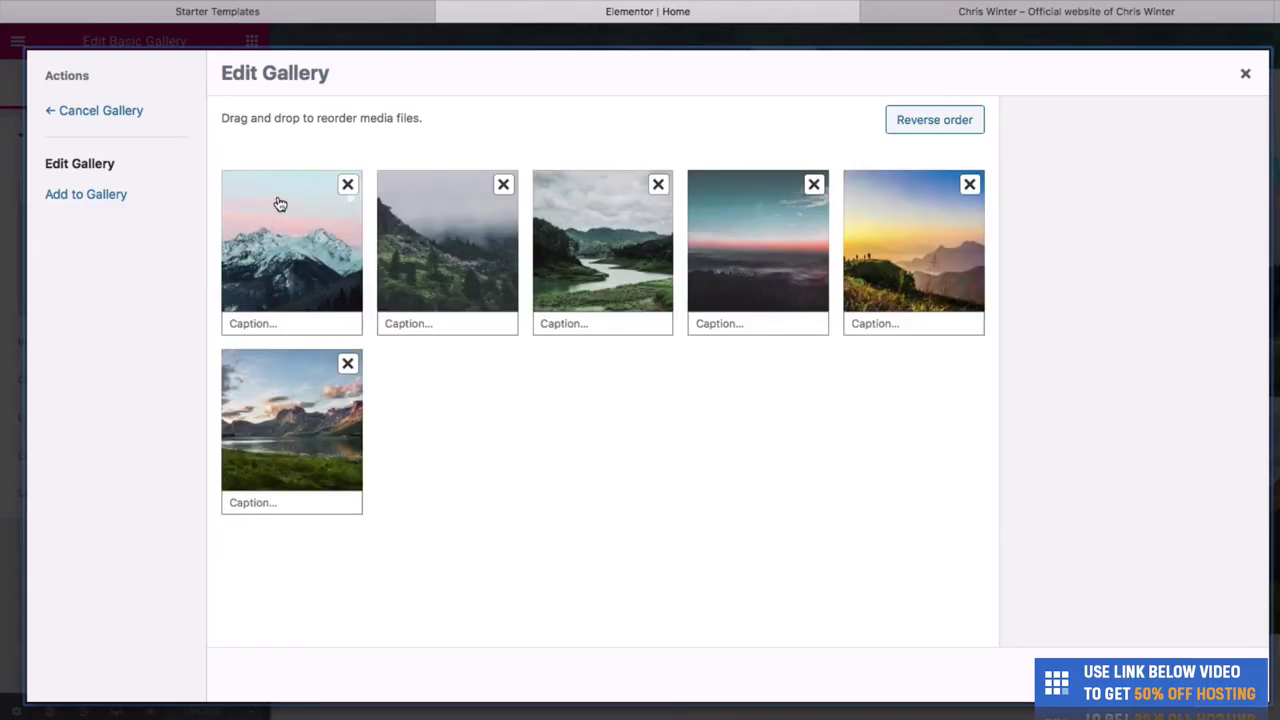
drag(310, 191, 397, 213)
Move the river photo to fourth and start adding images from the Outdoor store folder.
drag(508, 221, 760, 256)
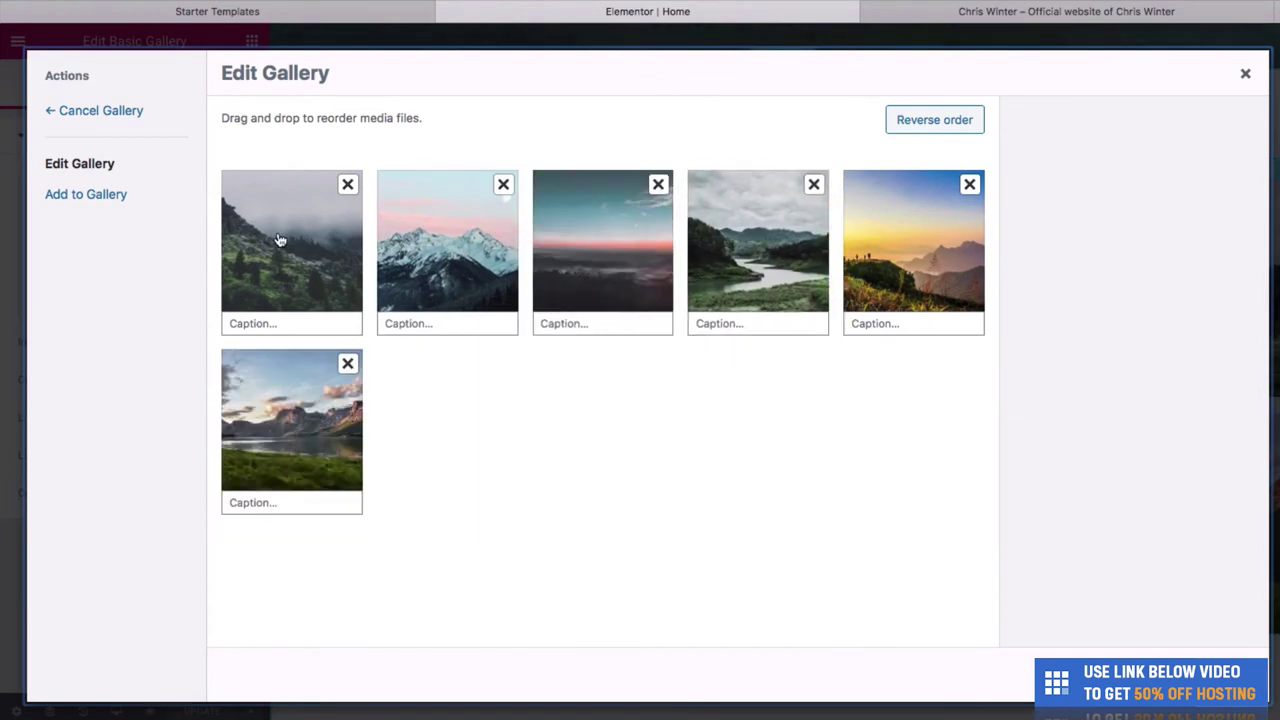
click(102, 195)
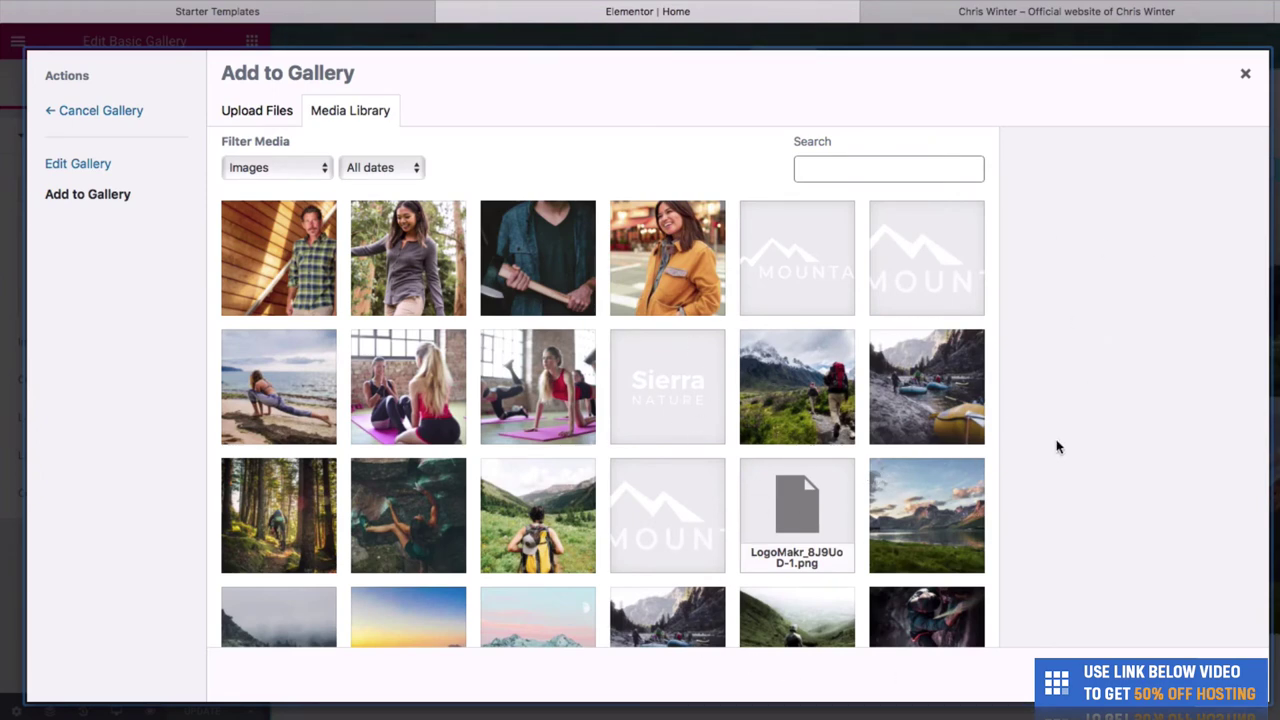
drag(1279, 388, 931, 387)
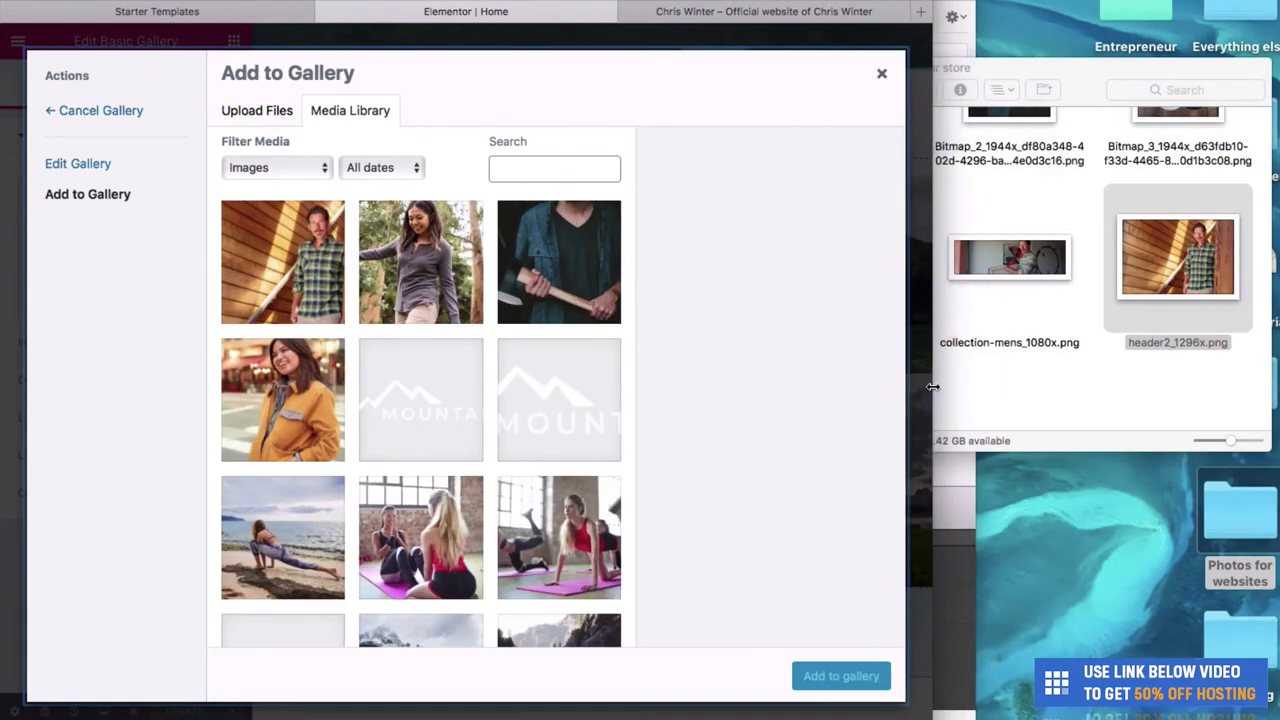
click(1118, 320)
scroll(1000, 280, up, 5)
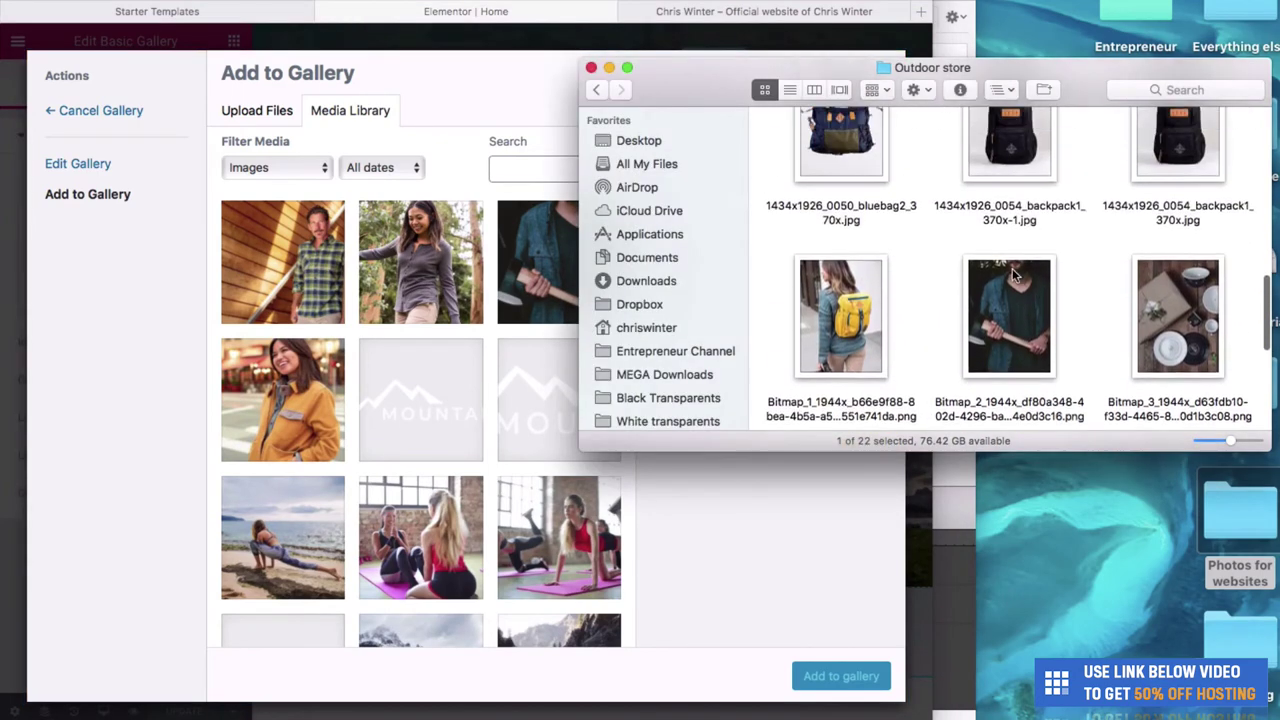
Select the backpack, bag, cooler, duffle bag and red lantern product images in the Outdoor store folder.
click(843, 340)
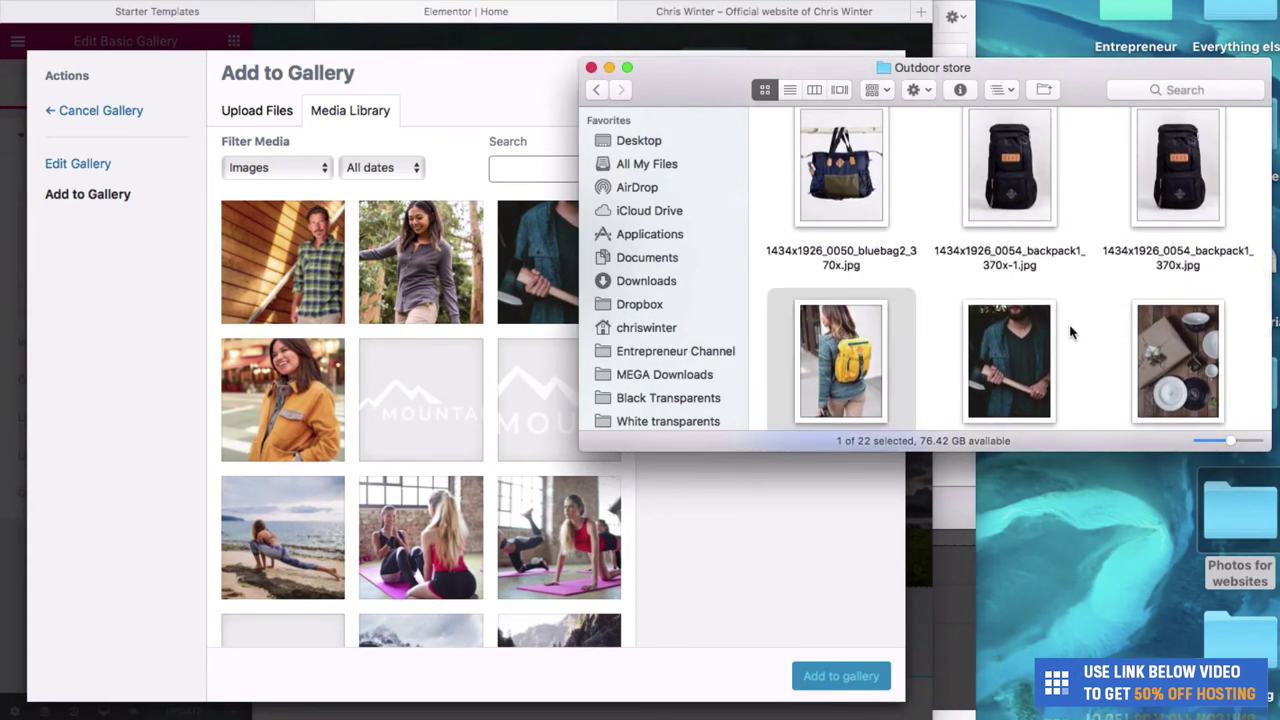
super+click(1208, 323)
scroll(1208, 323, up, 3)
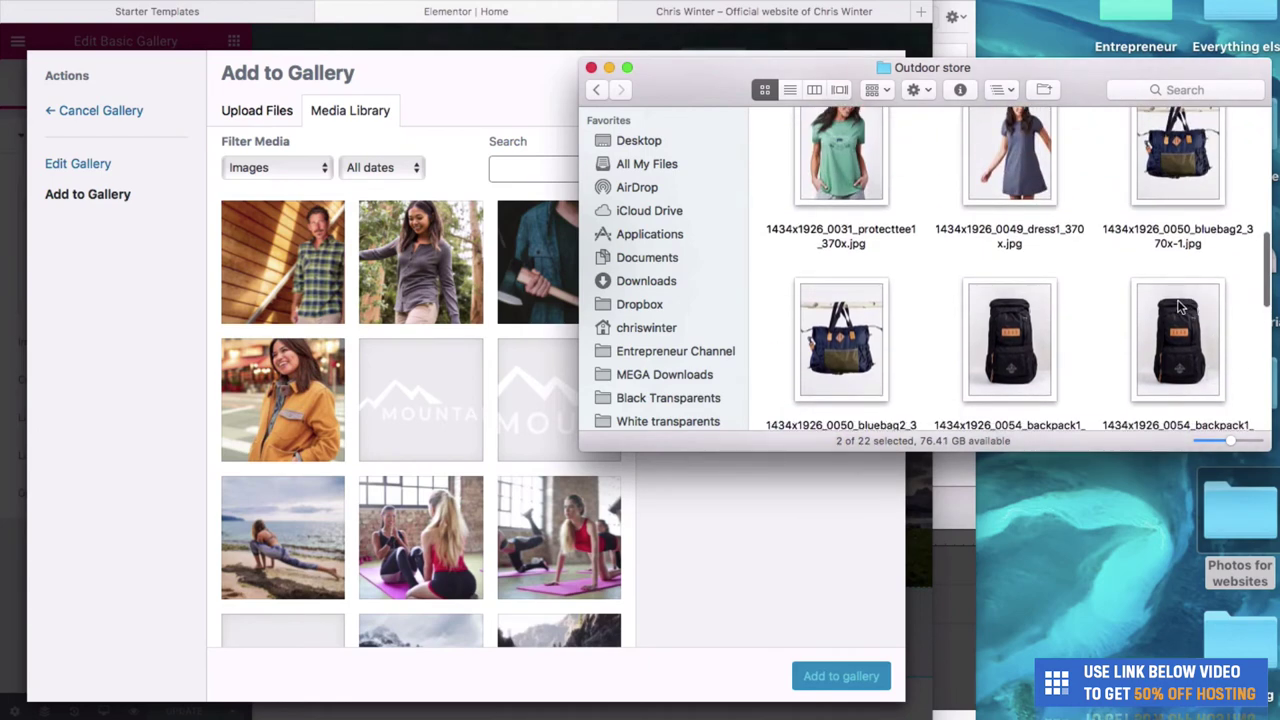
click(1180, 307)
super+click(847, 308)
scroll(845, 310, up, 2)
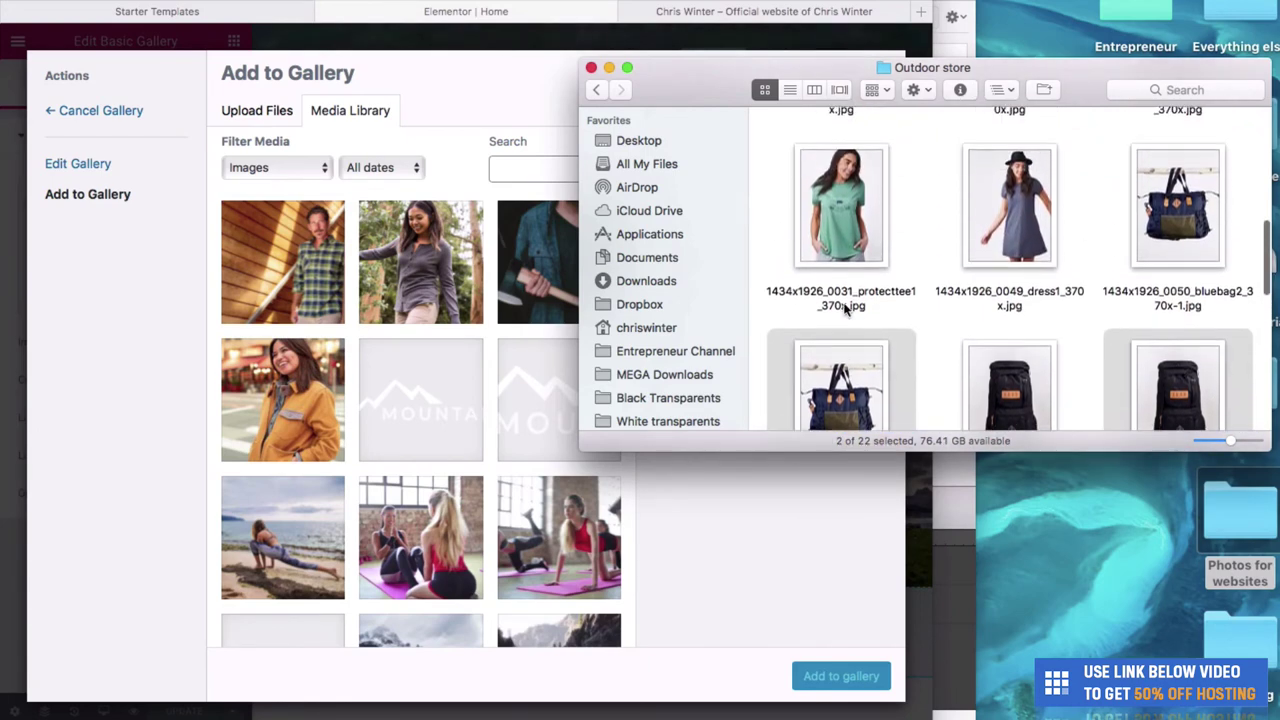
super+click(1178, 237)
scroll(1178, 237, up, 3)
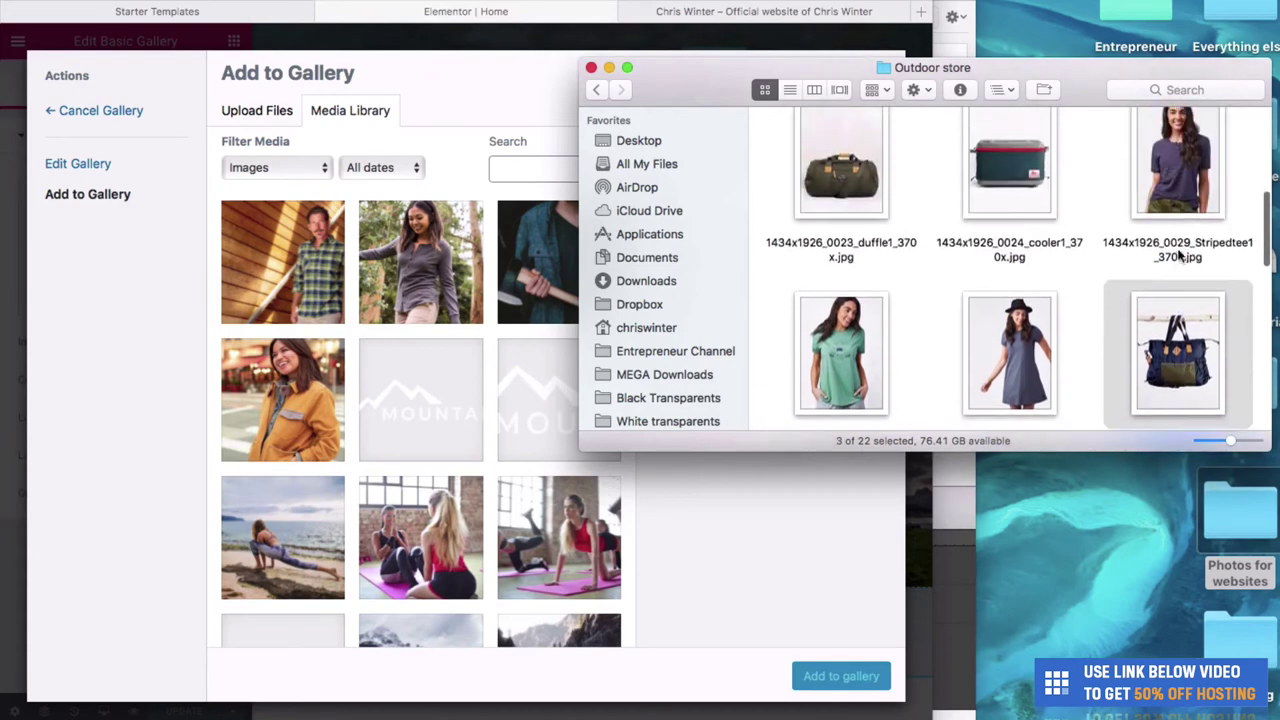
super+click(992, 198)
super+click(855, 211)
scroll(855, 211, up, 3)
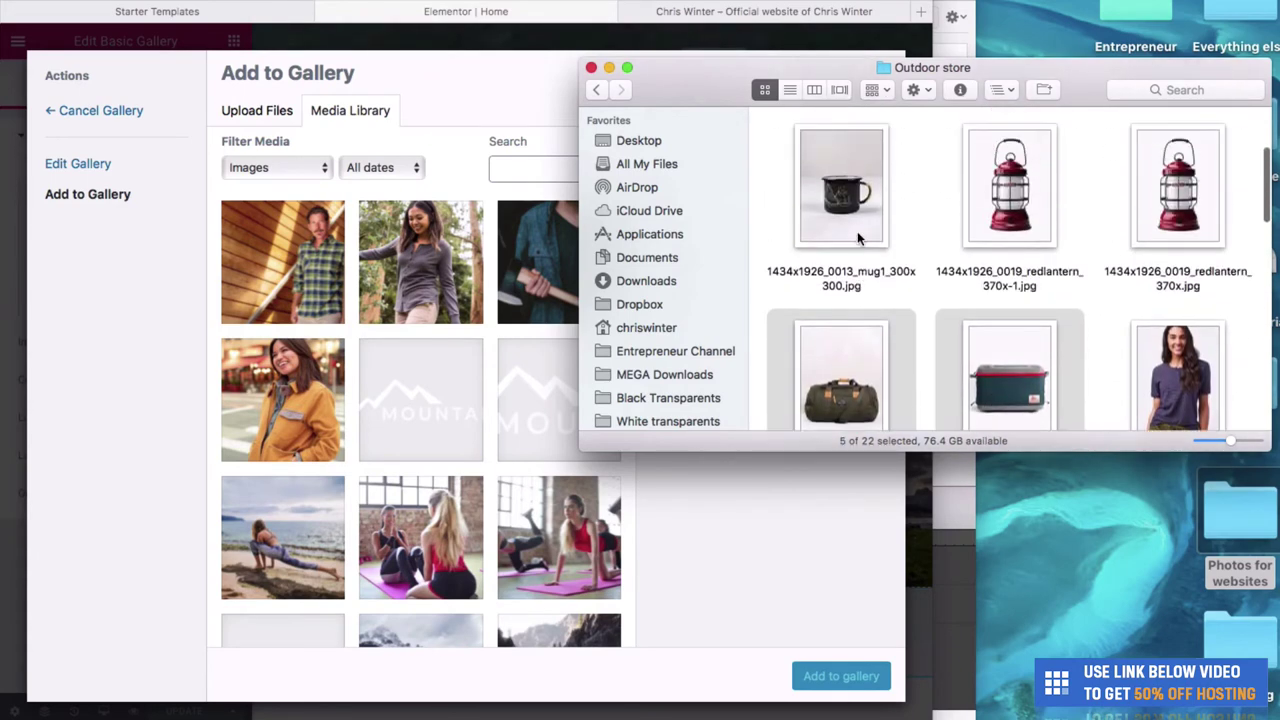
super+click(1010, 193)
Upload the selected product images to the Media Library and add them to the gallery.
drag(995, 197, 370, 254)
click(591, 68)
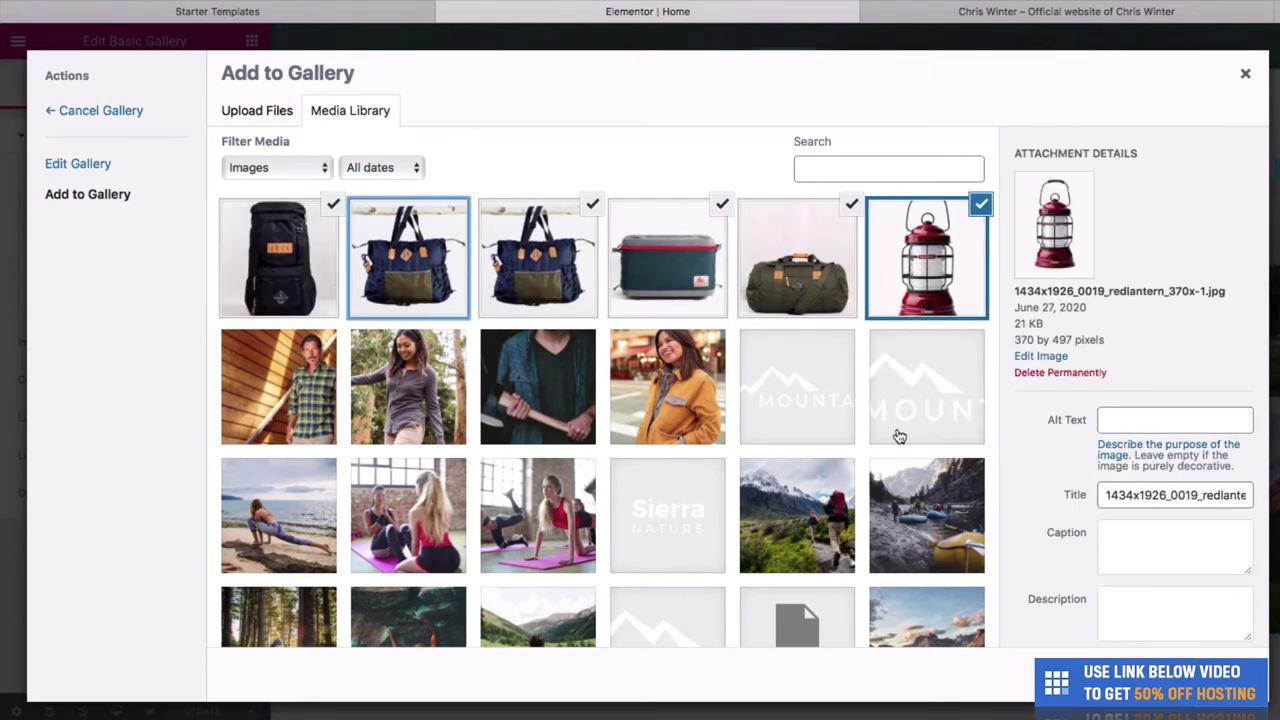
click(1195, 678)
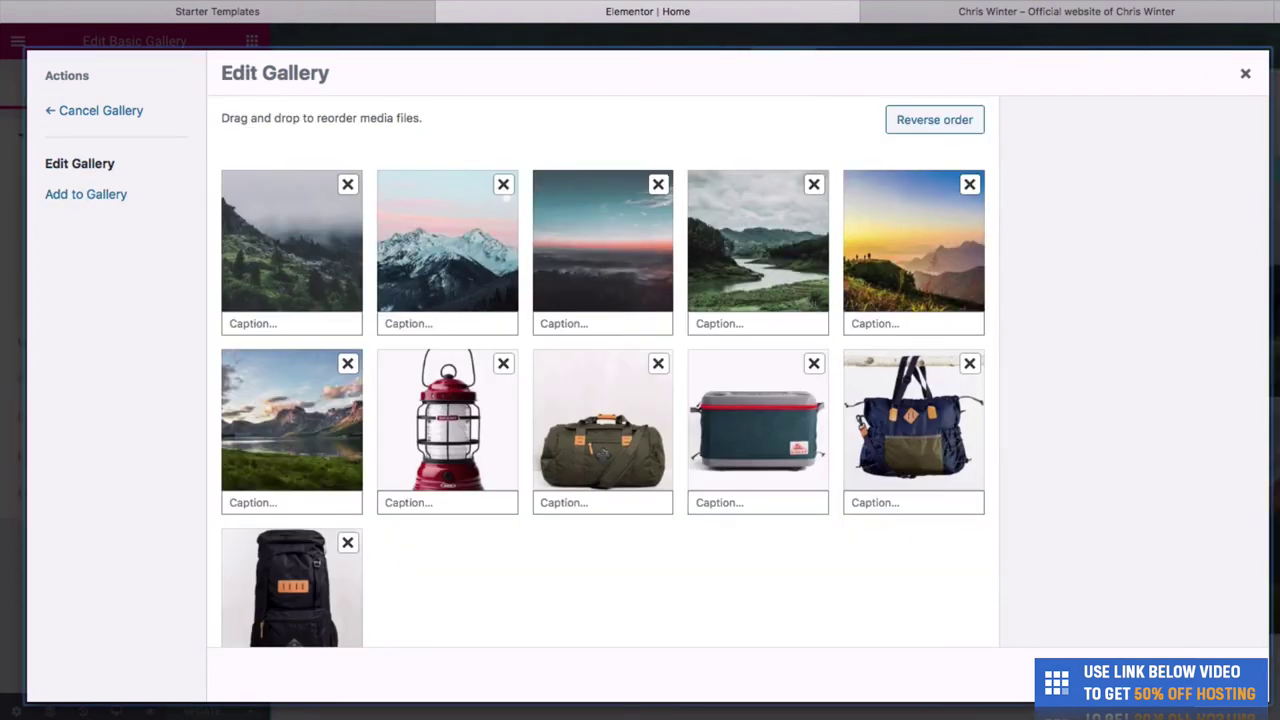
Remove the six landscape photos and insert the five product photos as the gallery.
click(348, 186)
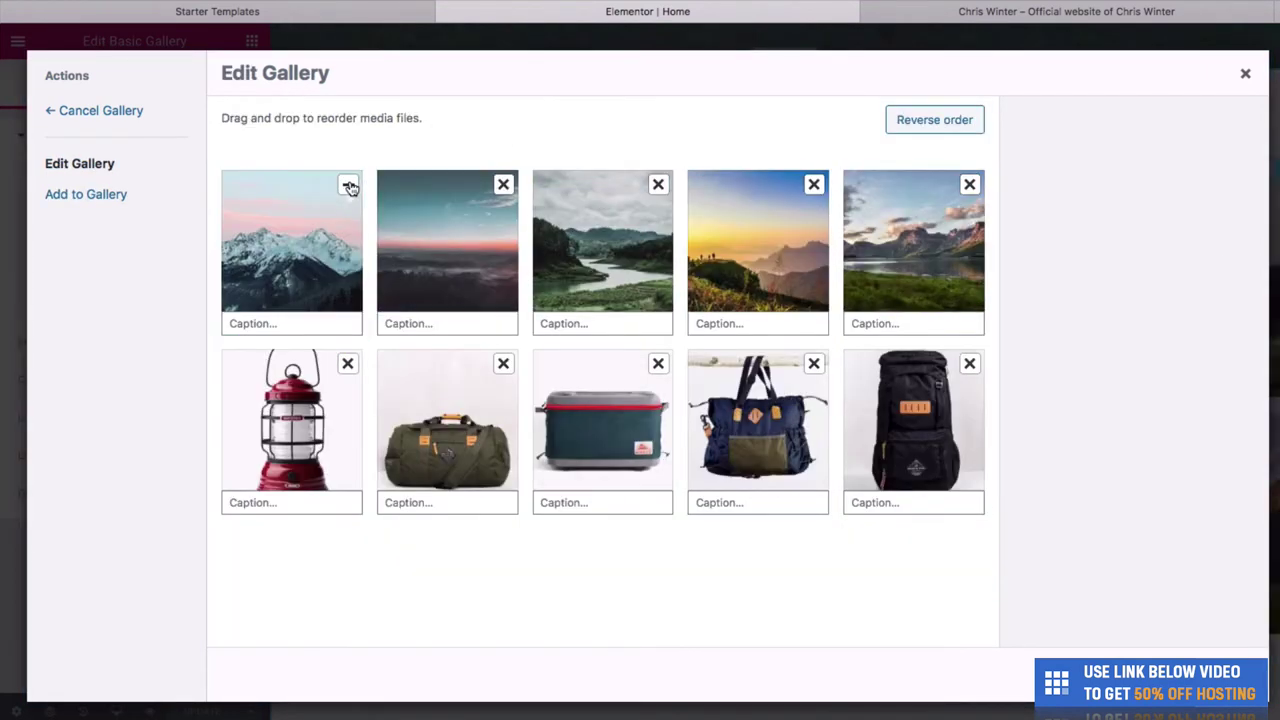
click(348, 186)
click(348, 186)
click(348, 186)
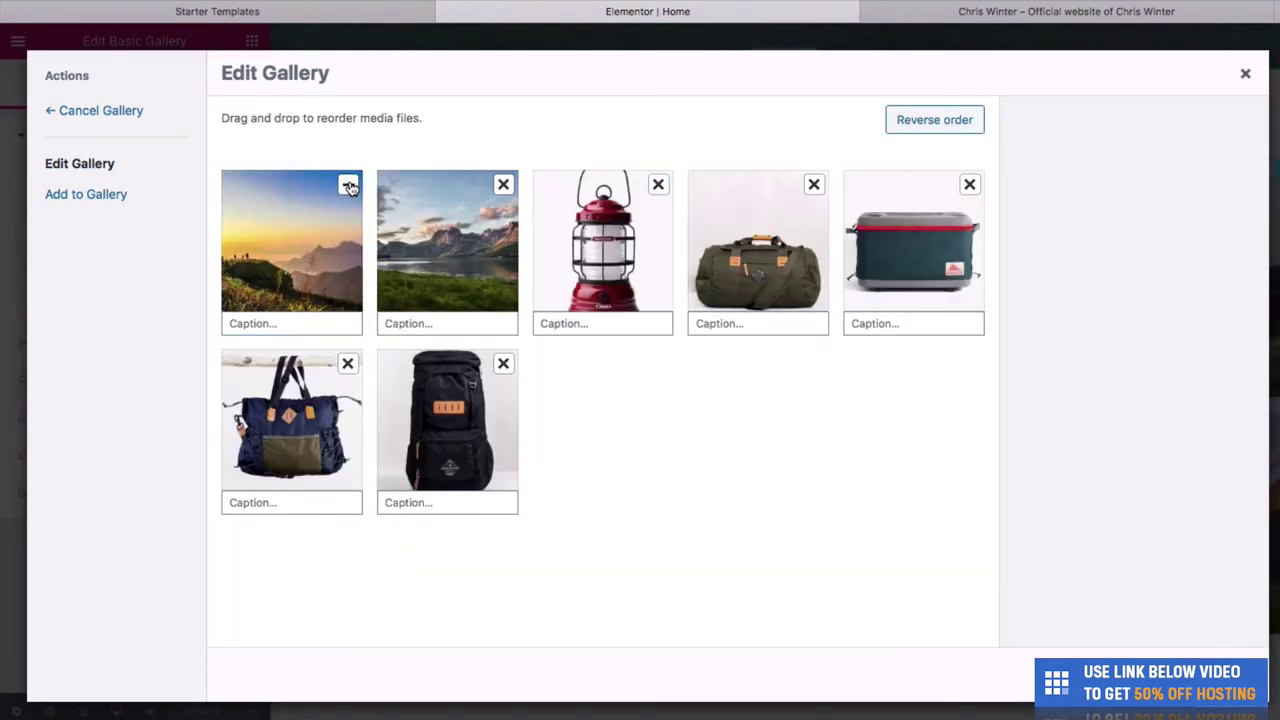
click(348, 186)
click(348, 186)
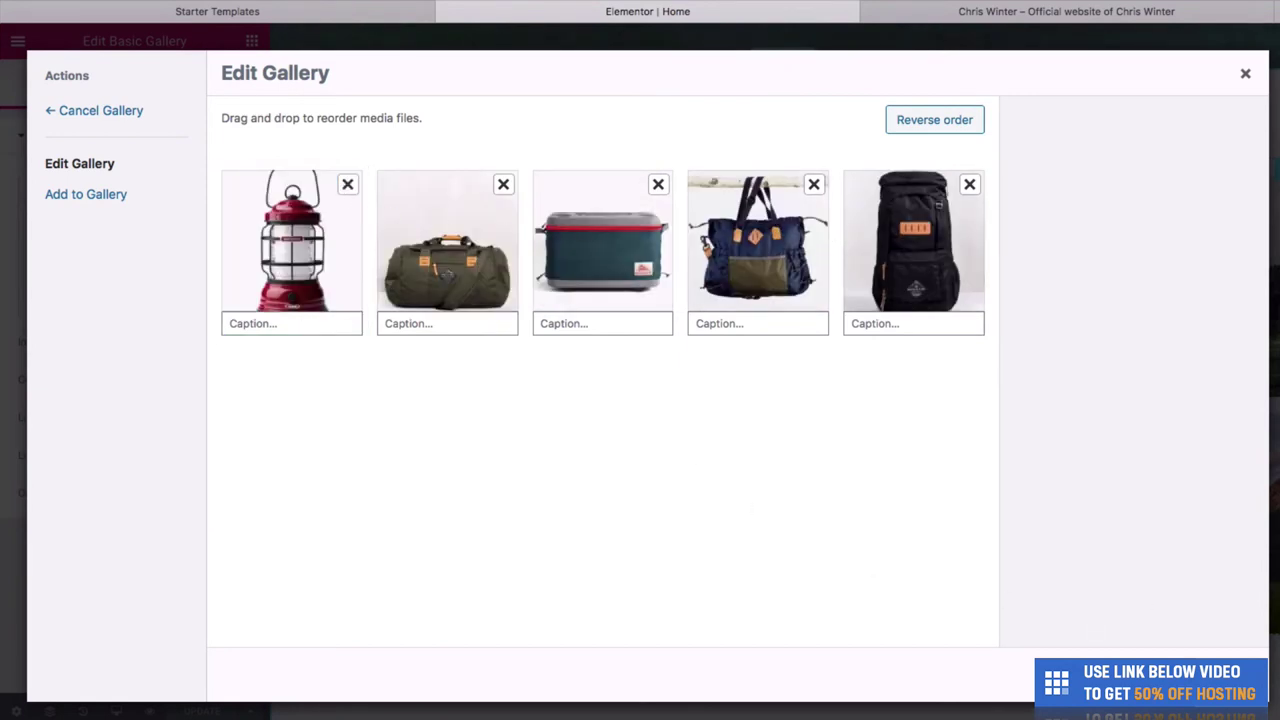
click(1190, 675)
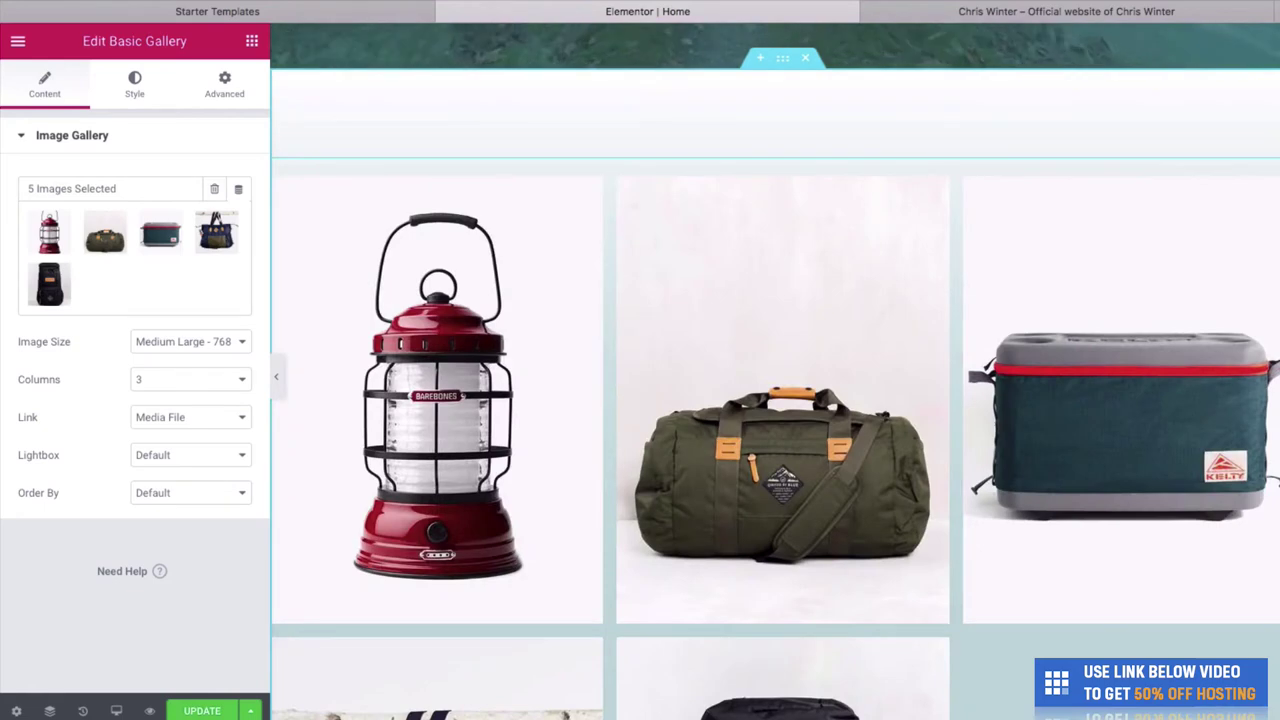
Review the updated gallery and reopen its image set in Edit Gallery.
scroll(1101, 281, down, 3)
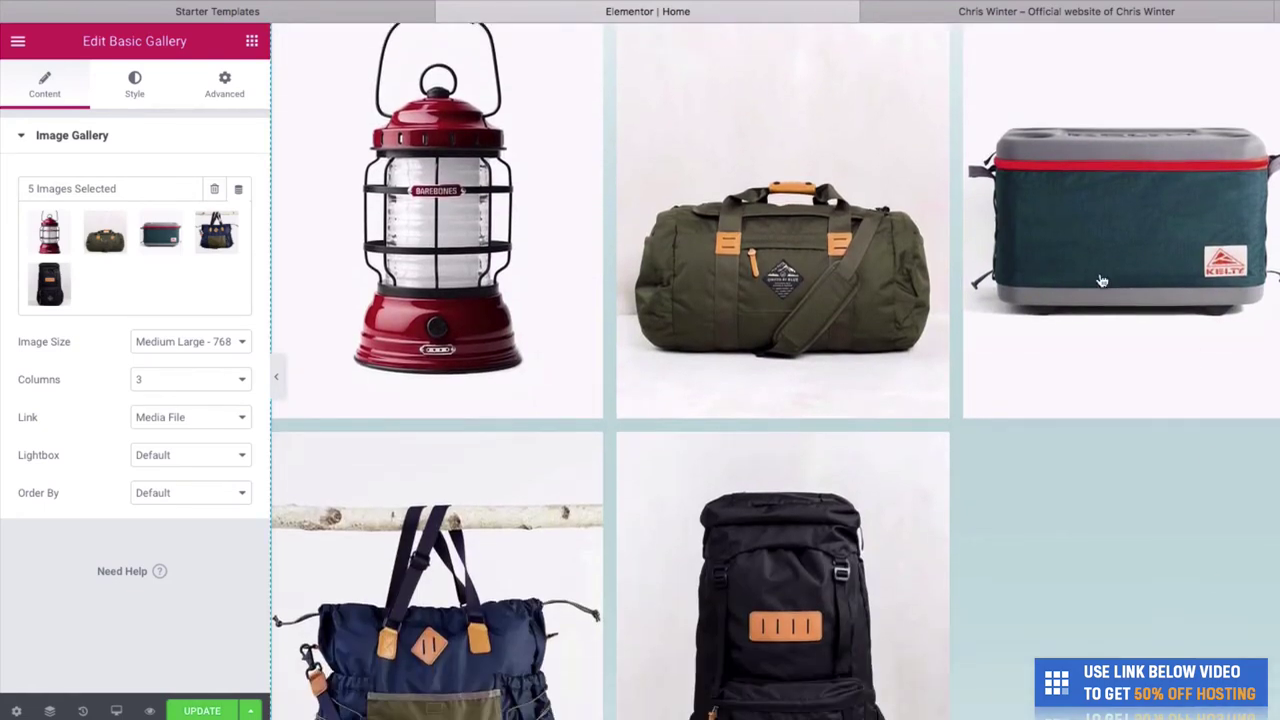
scroll(938, 440, up, 3)
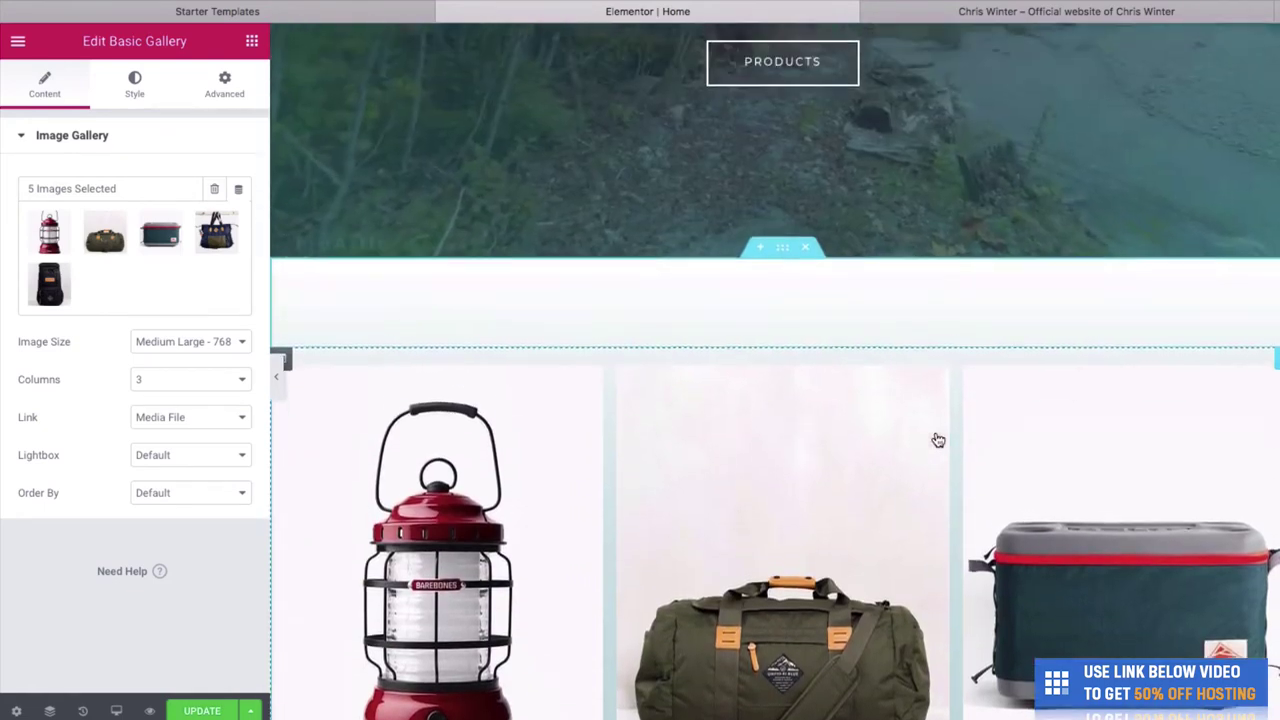
scroll(938, 440, down, 3)
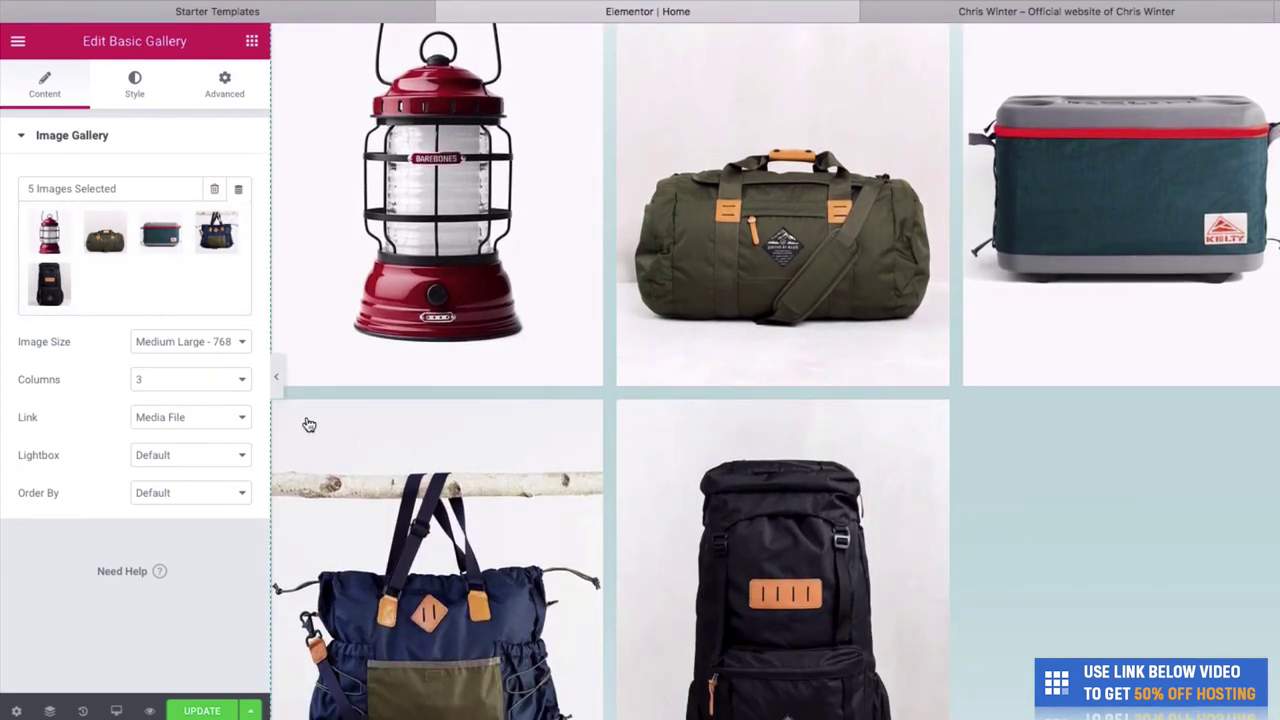
click(235, 228)
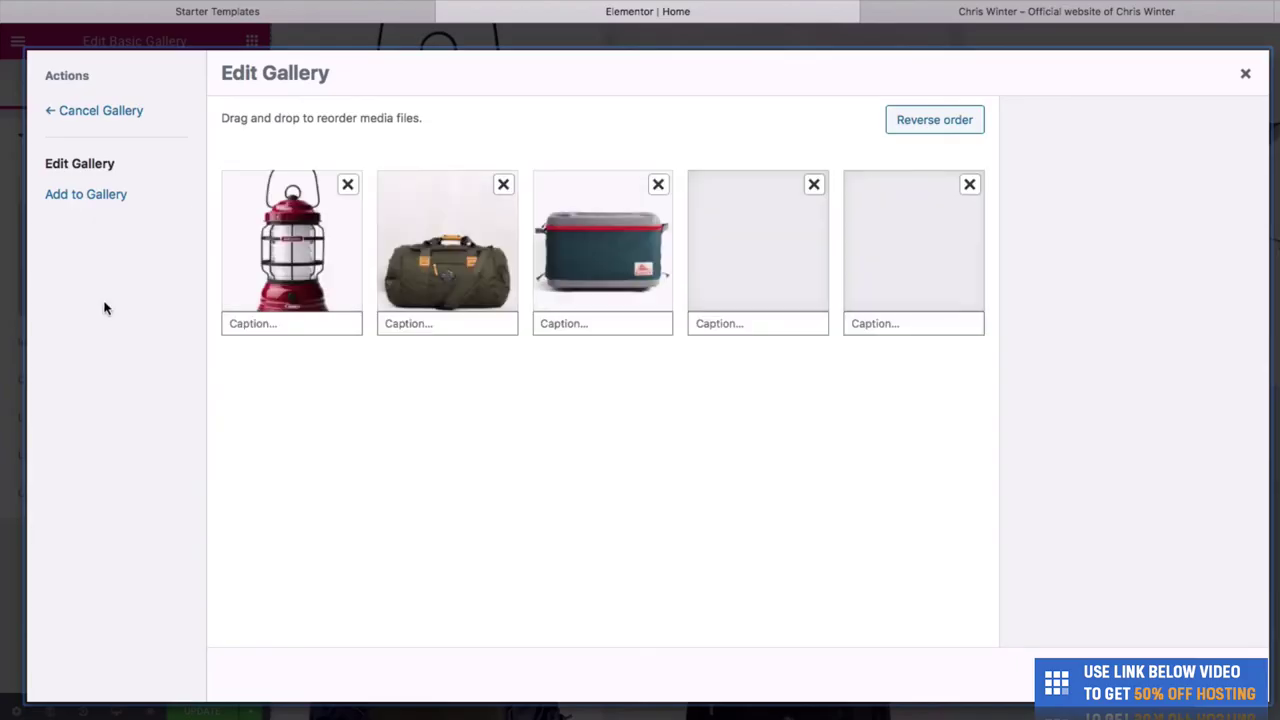
Start adding gallery images and open the Outdoor store image folder in Finder.
click(95, 193)
drag(1278, 346, 972, 340)
double_click(1257, 501)
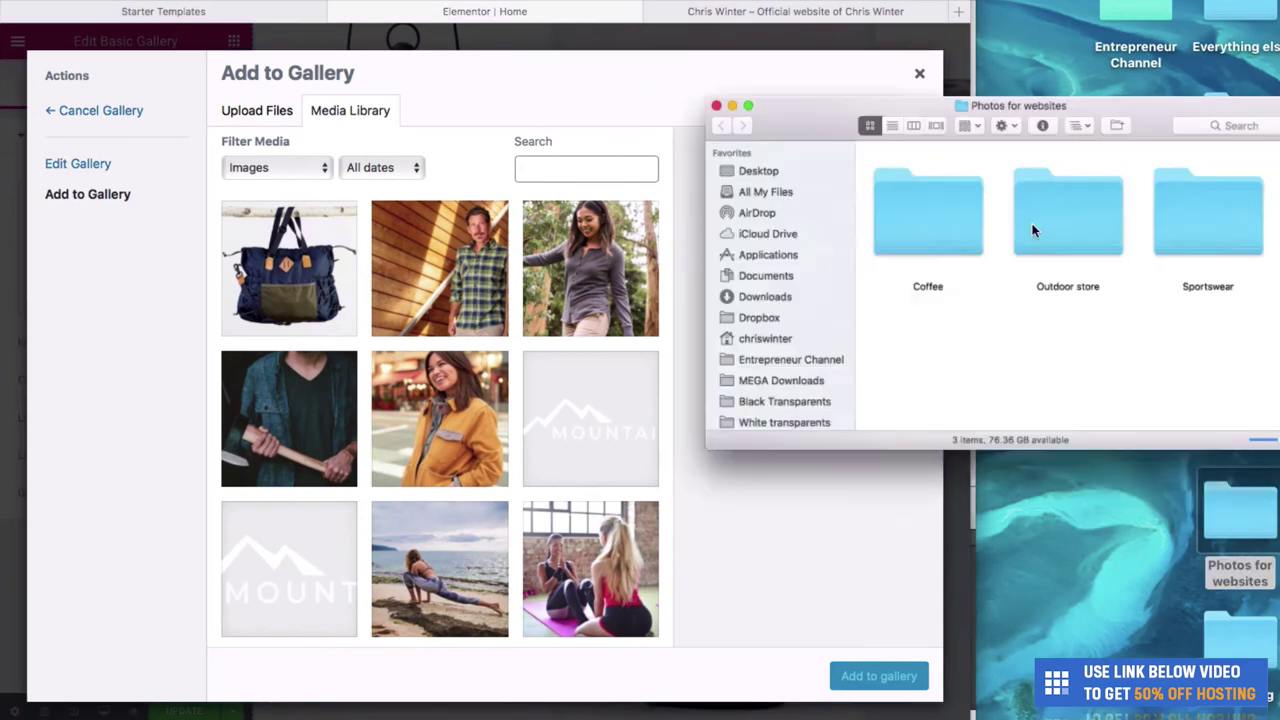
double_click(1007, 174)
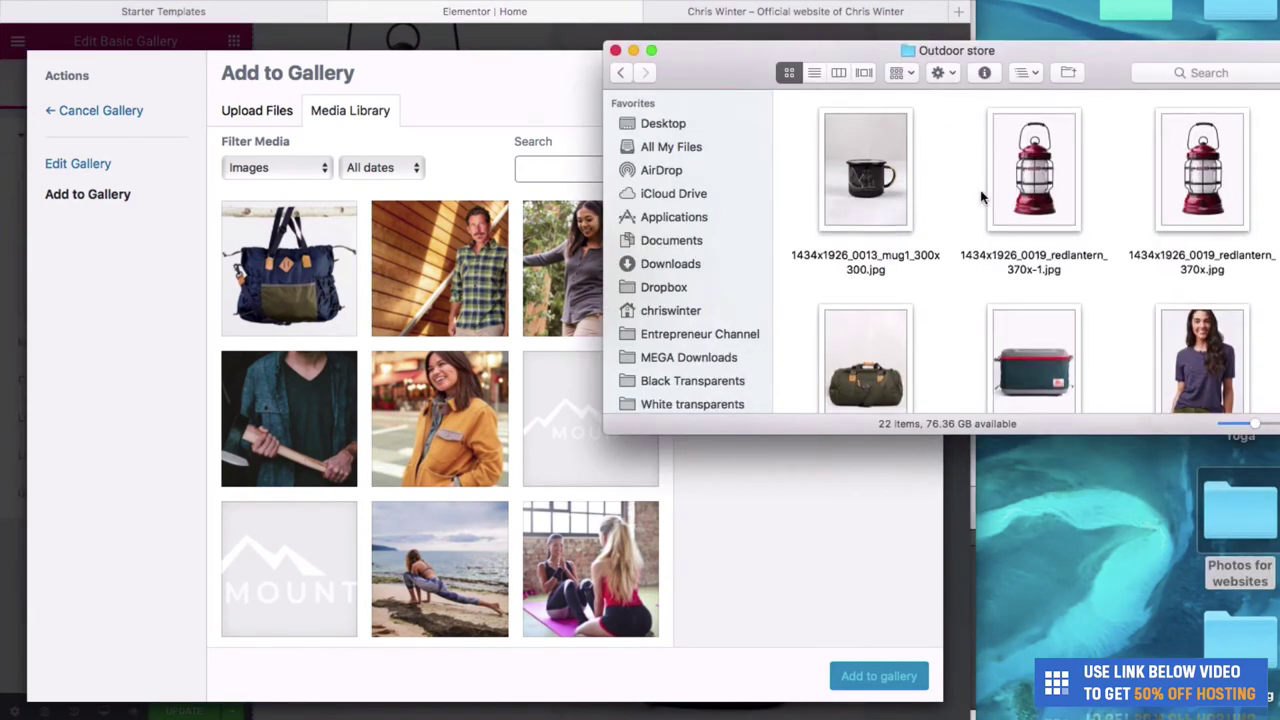
scroll(950, 190, up, 1)
click(463, 172)
scroll(463, 240, down, 1)
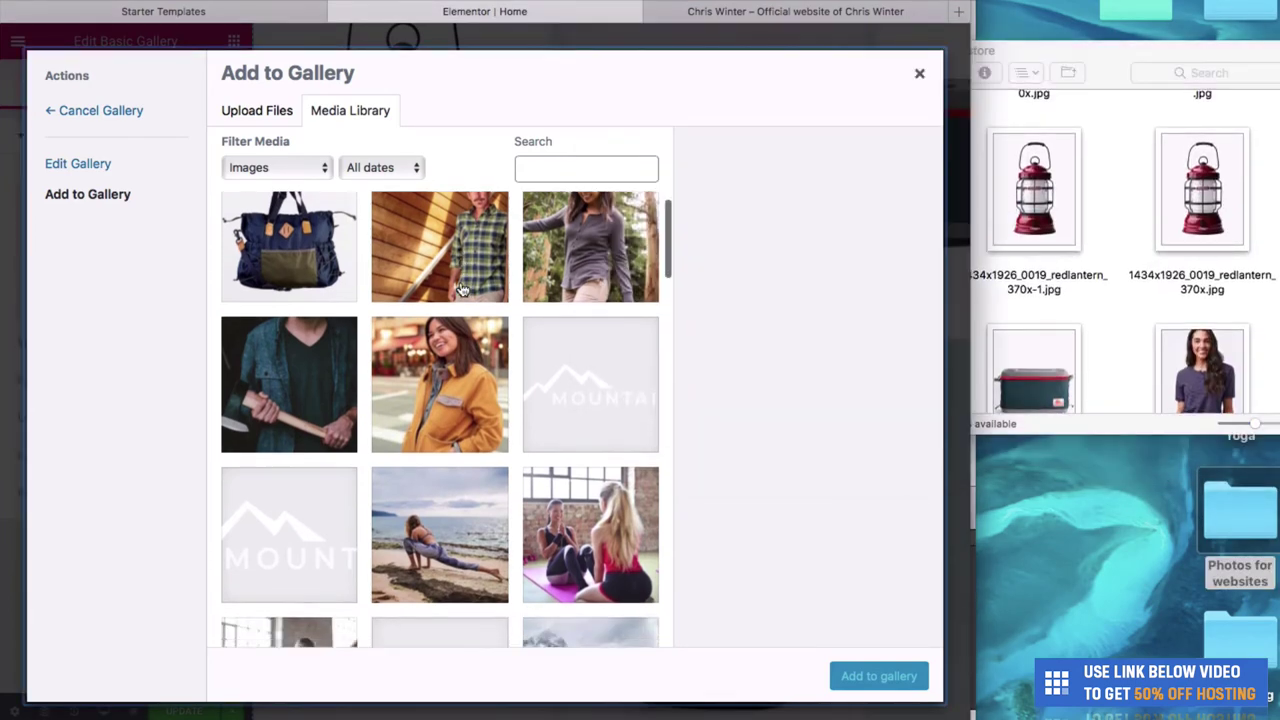
scroll(463, 240, up, 1)
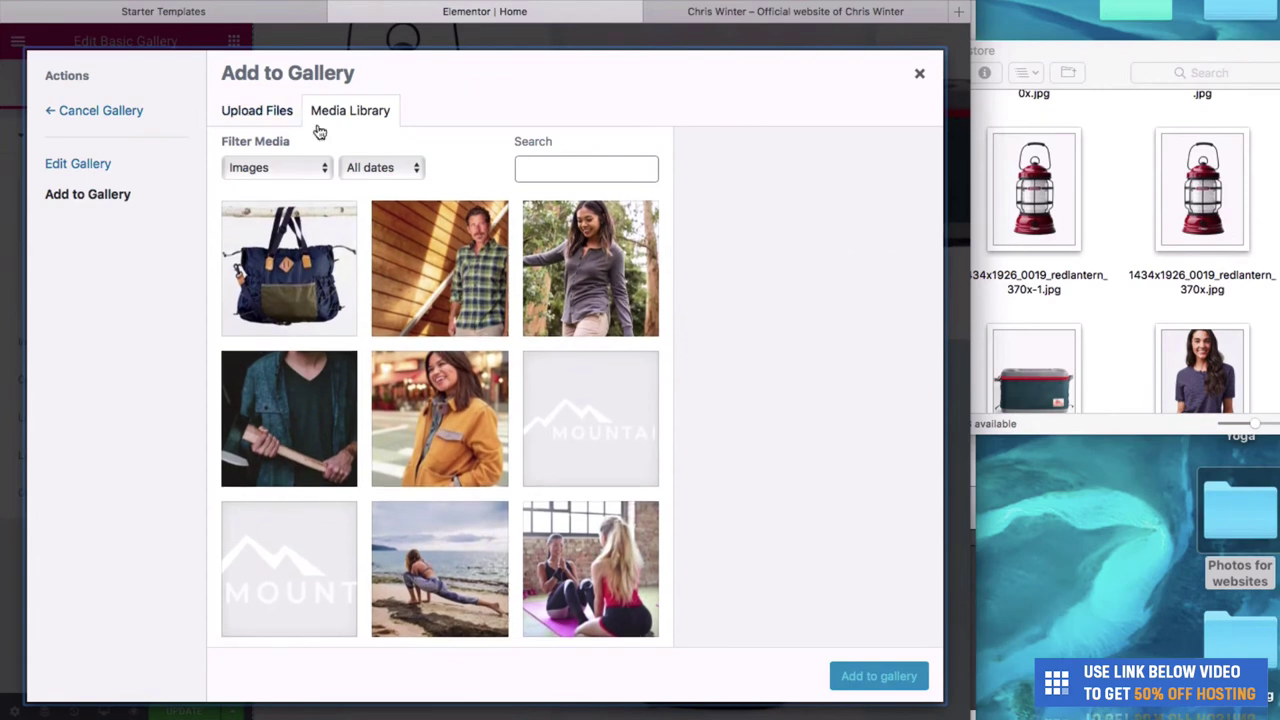
Upload the tent photo into the WordPress media library.
click(262, 112)
click(341, 112)
click(1034, 190)
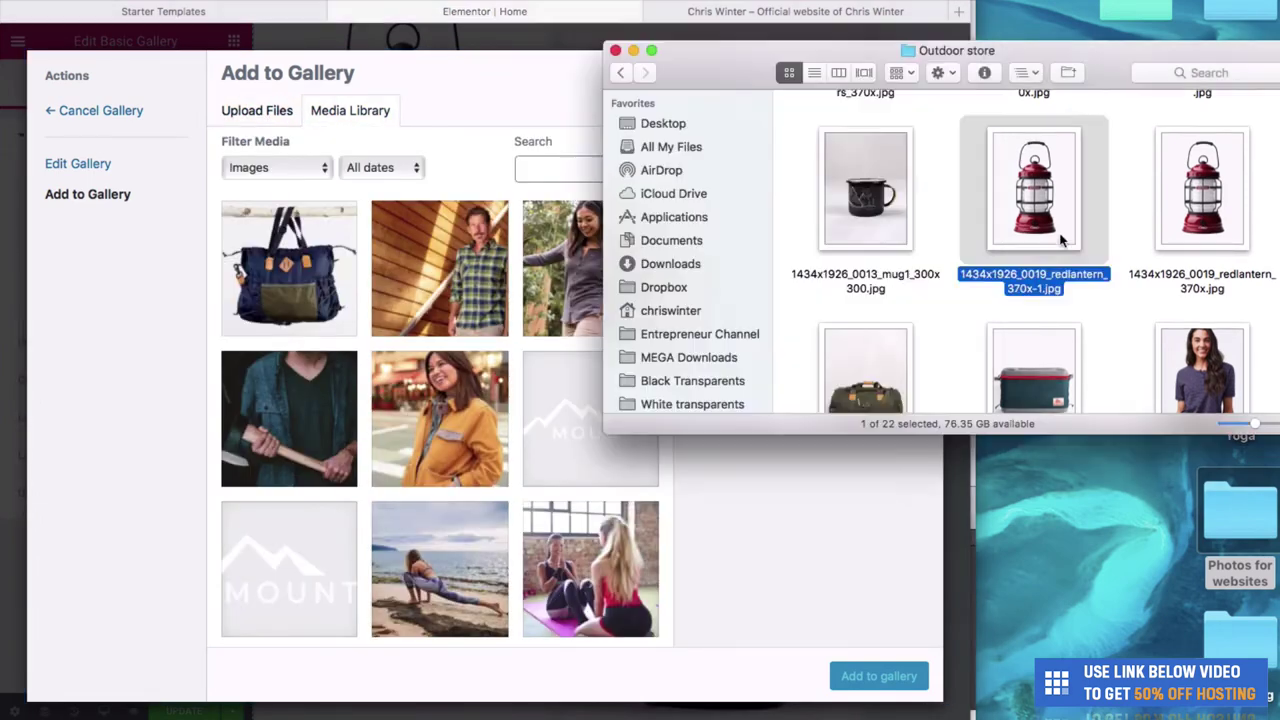
scroll(1060, 240, up, 3)
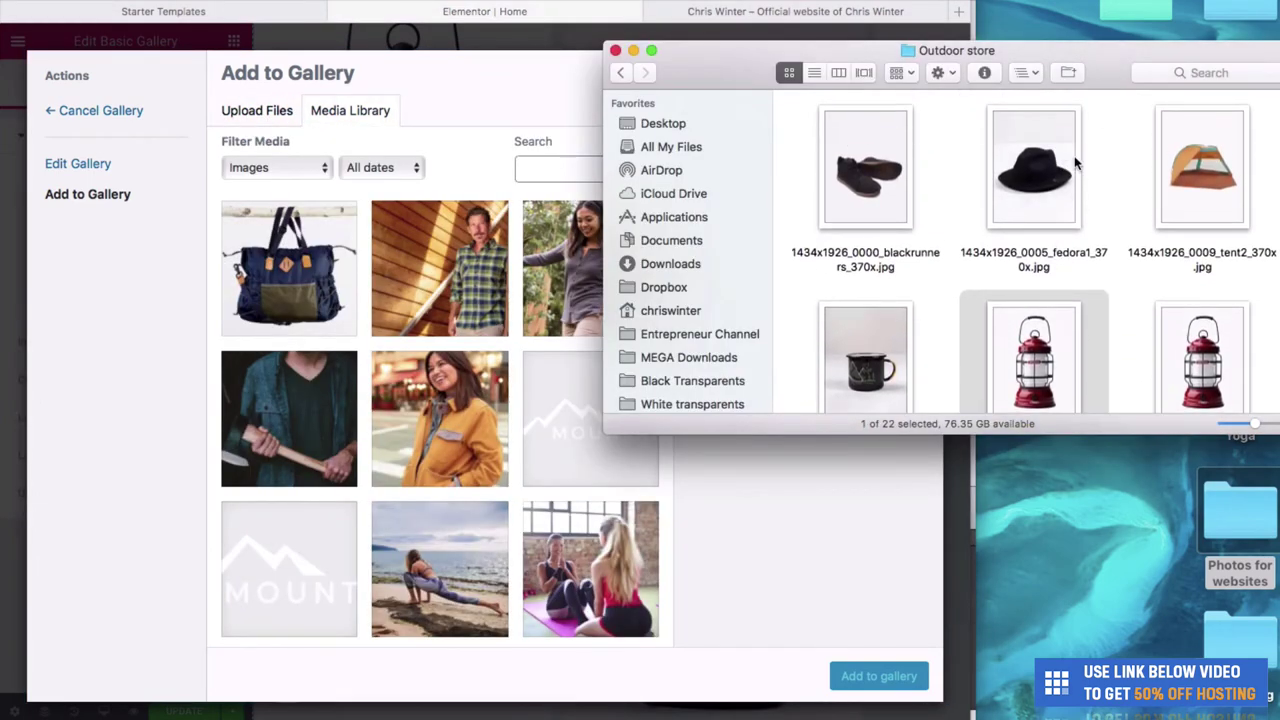
drag(1200, 170, 645, 270)
Add the tent as the sixth gallery image, insert the gallery, and go to the live site.
click(733, 563)
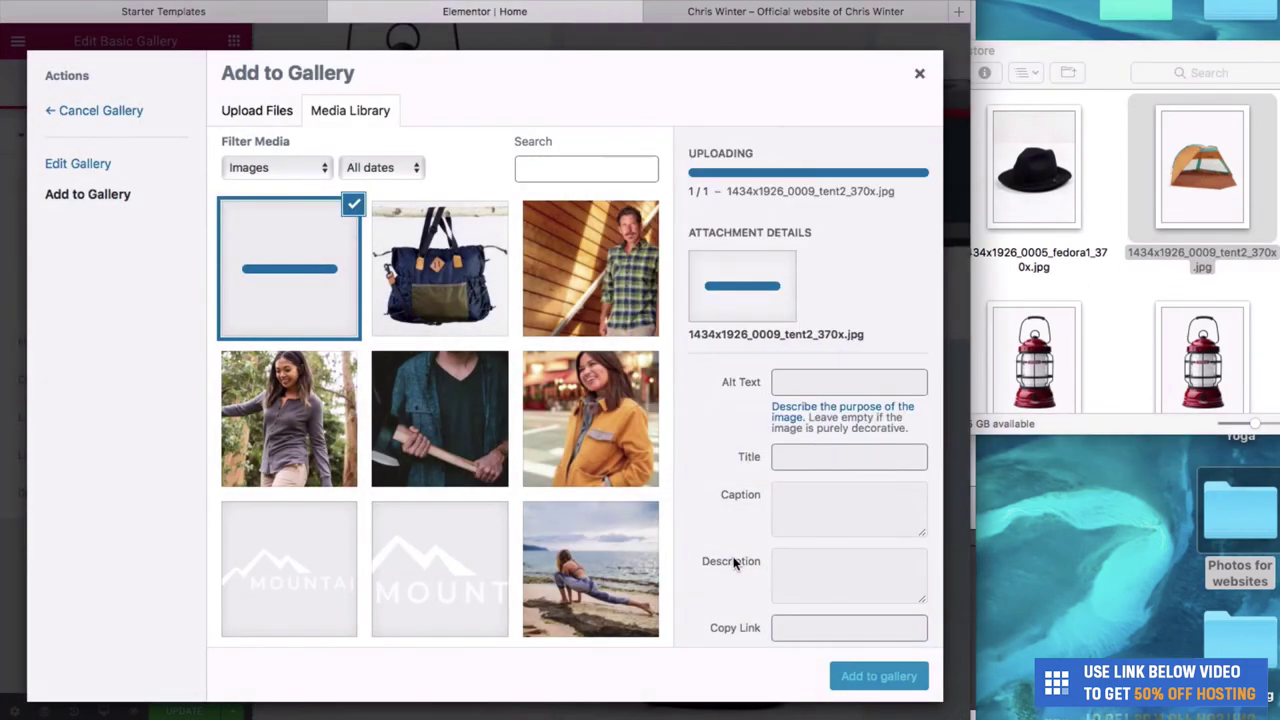
click(862, 678)
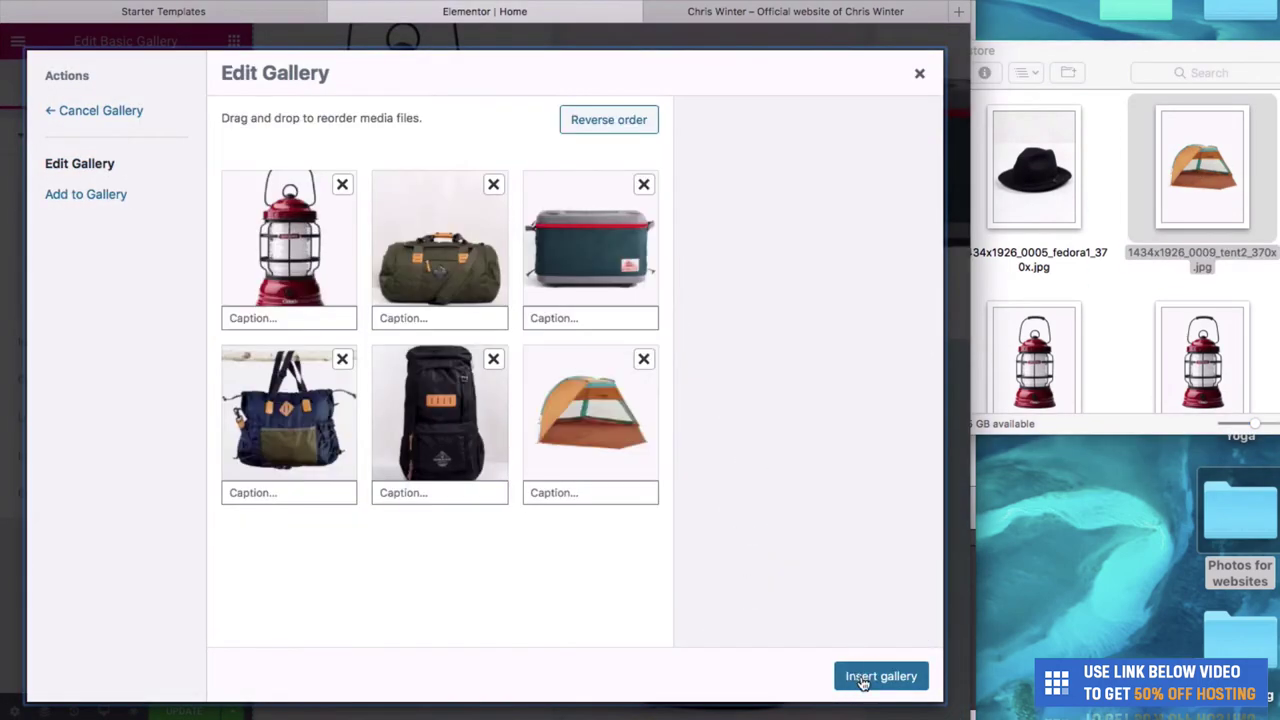
click(862, 678)
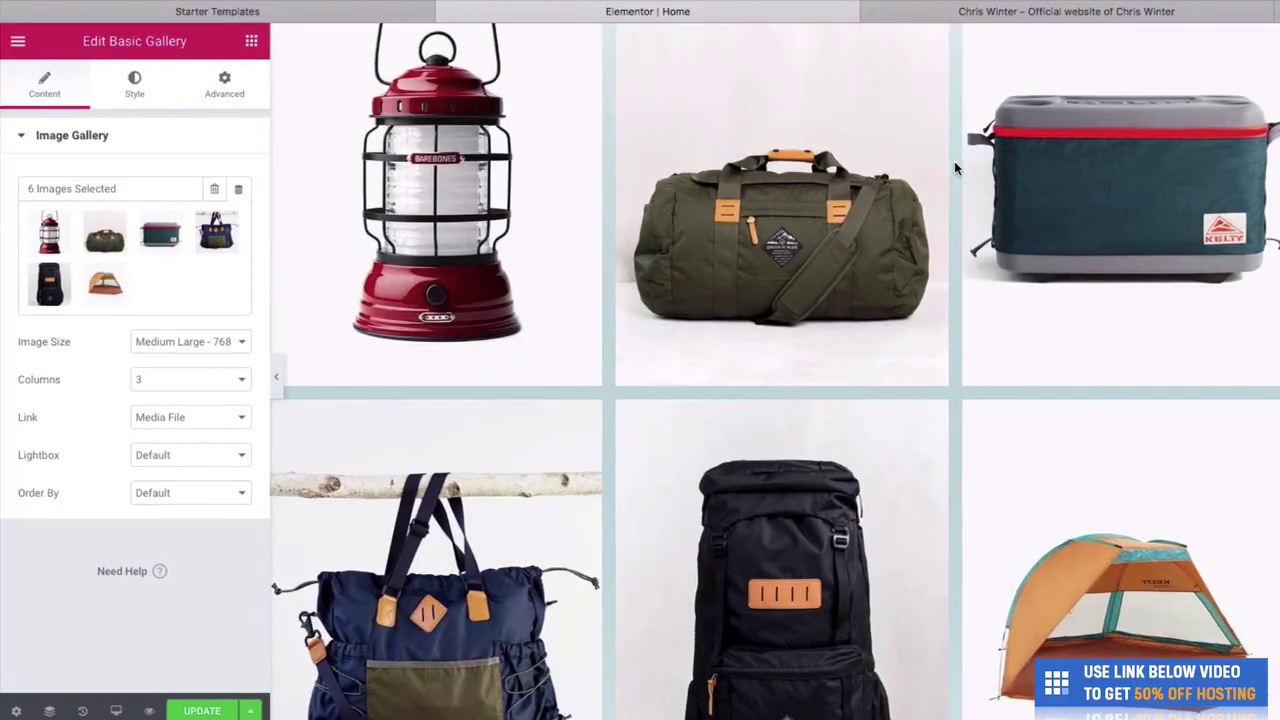
scroll(646, 304, up, 3)
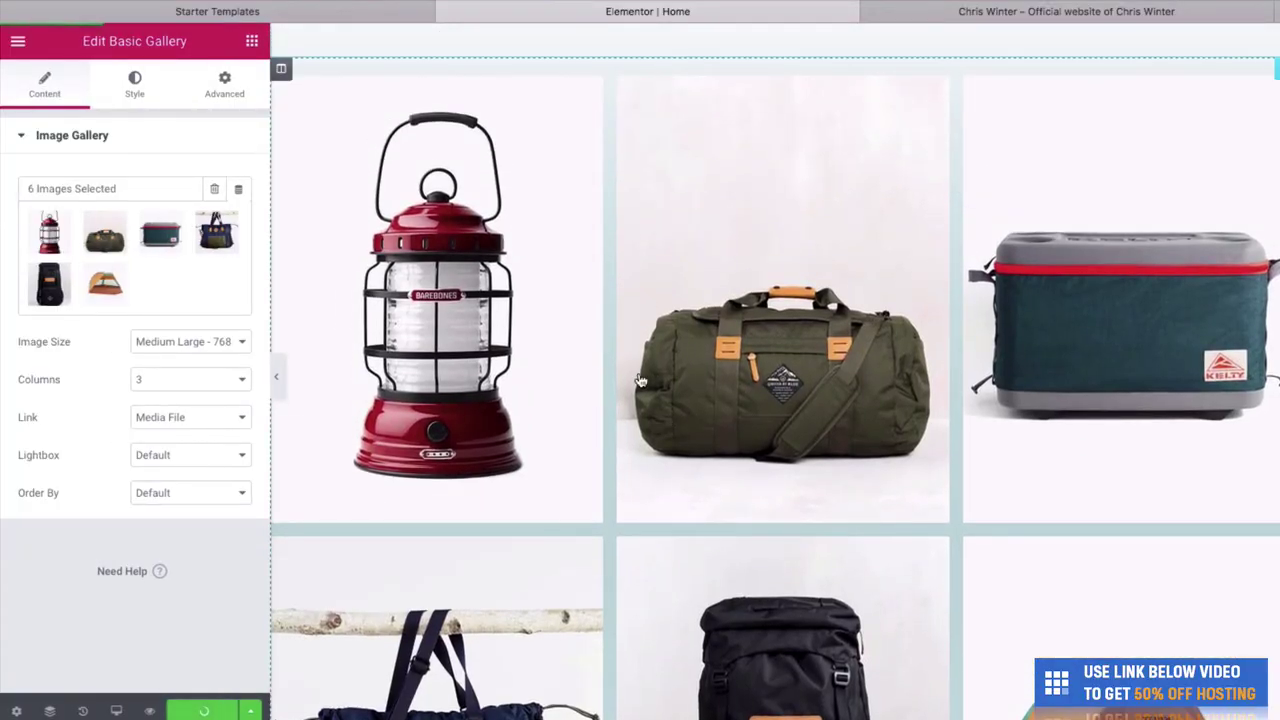
click(990, 11)
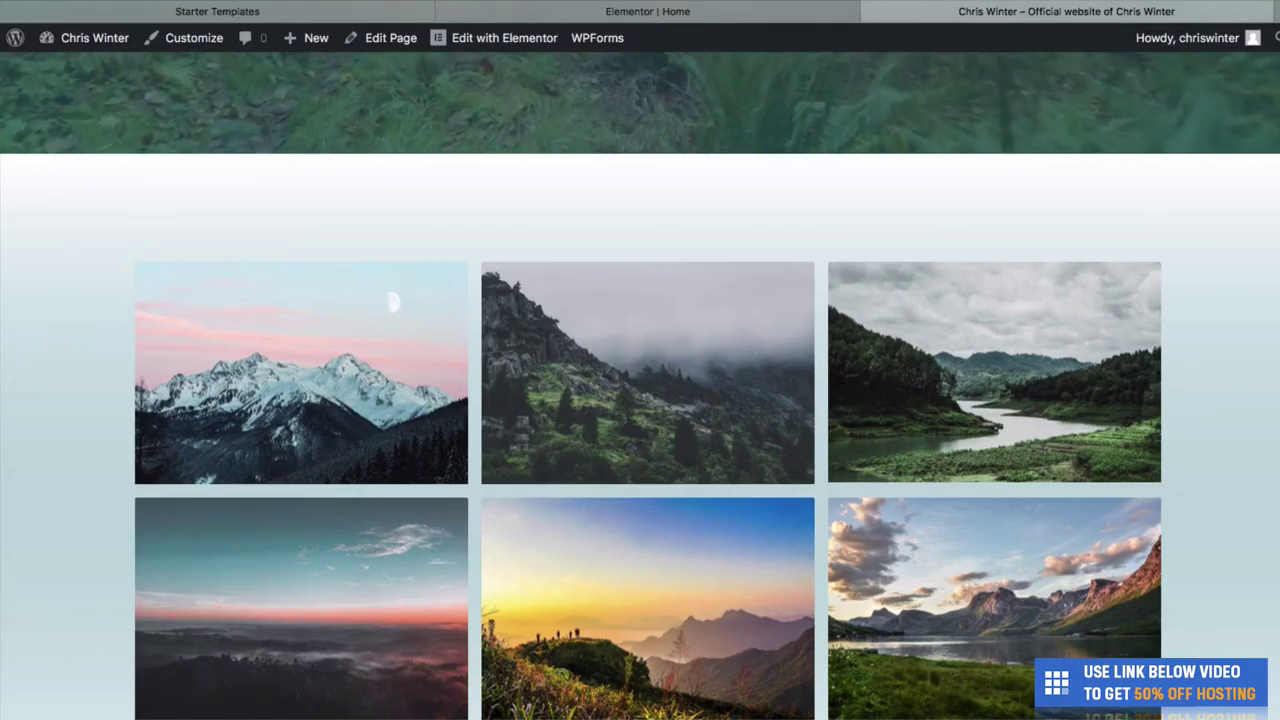
Reload the live homepage and open the lantern image from the gallery in a lightbox.
key(super+r)
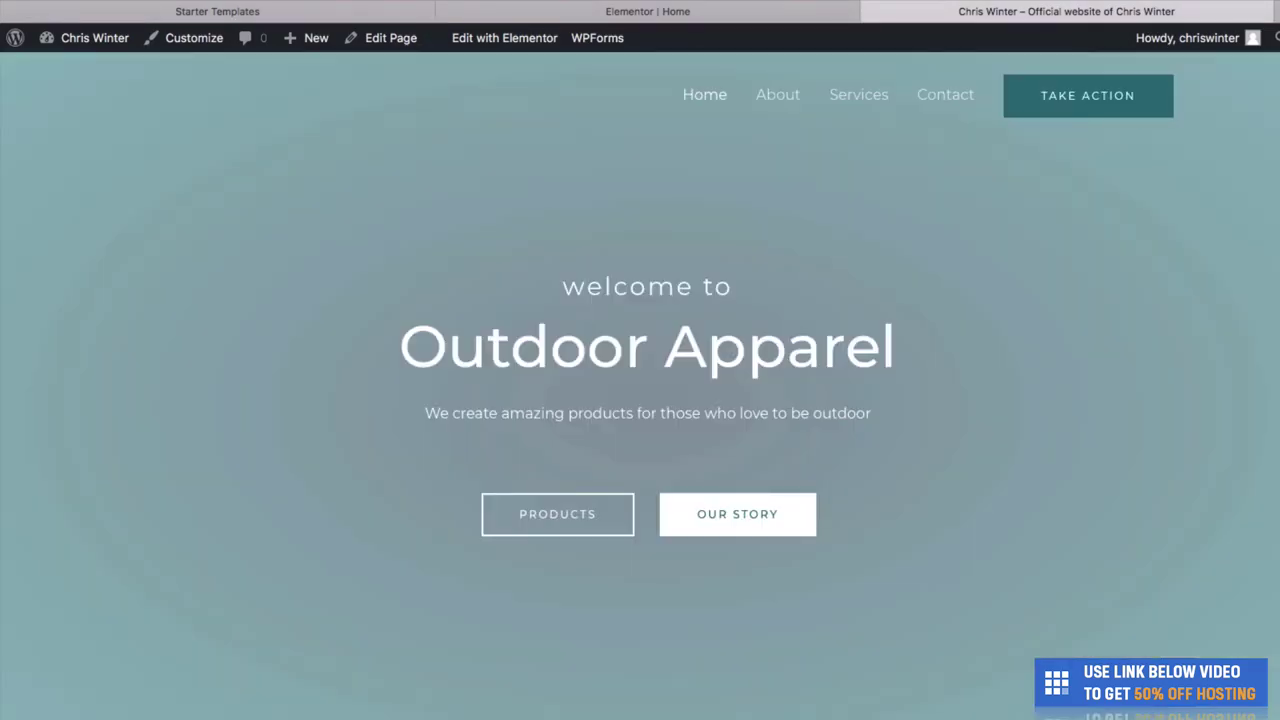
scroll(640, 386, down, 6)
scroll(924, 206, down, 3)
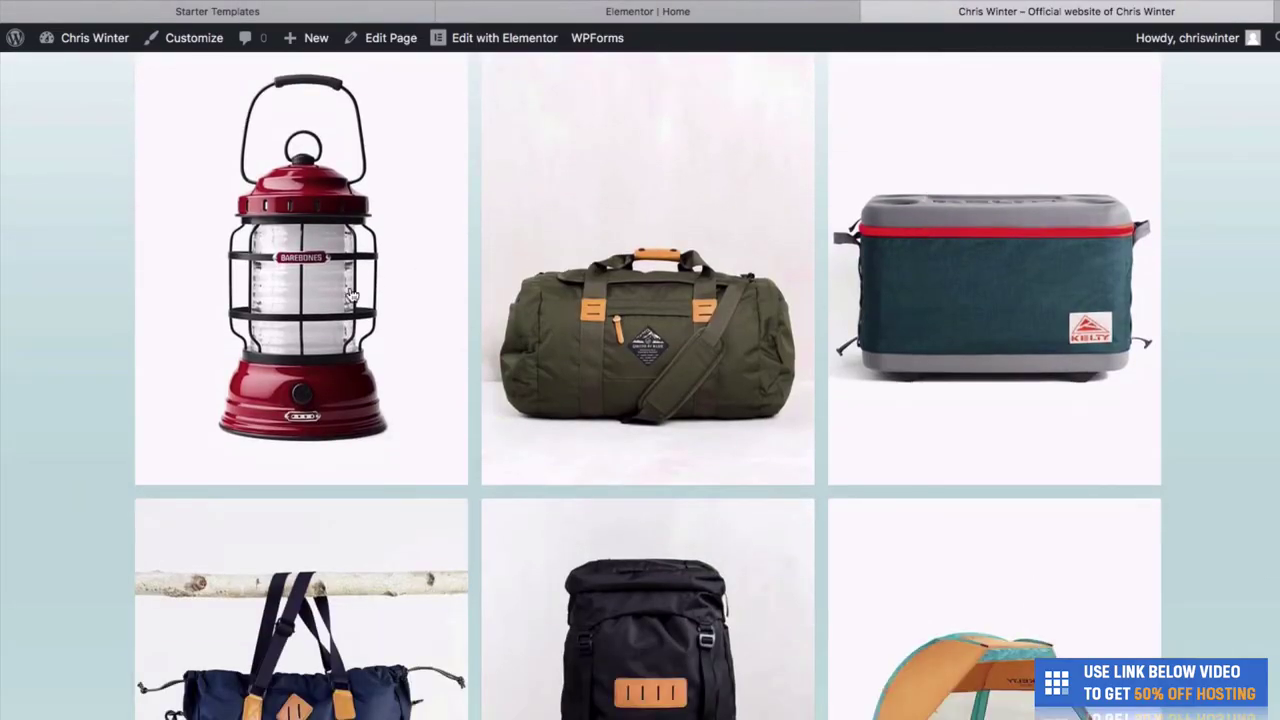
scroll(362, 263, down, 5)
scroll(394, 393, up, 1)
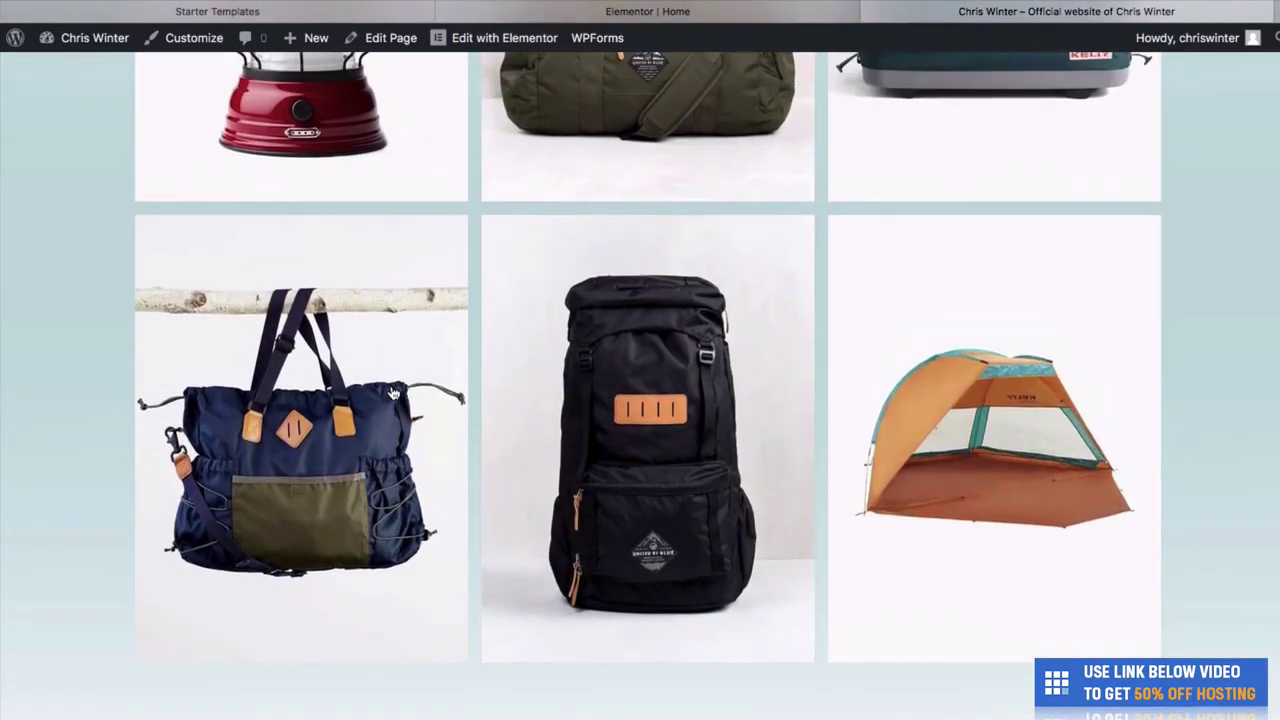
scroll(394, 393, up, 5)
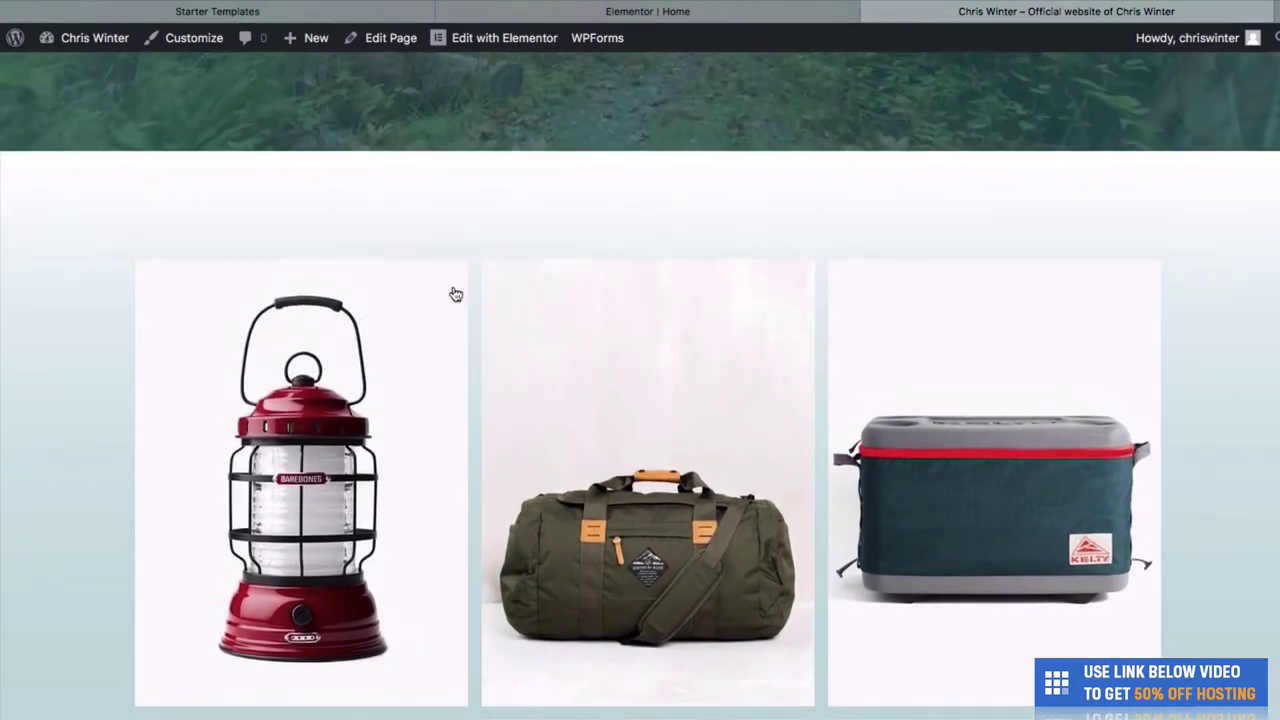
click(405, 353)
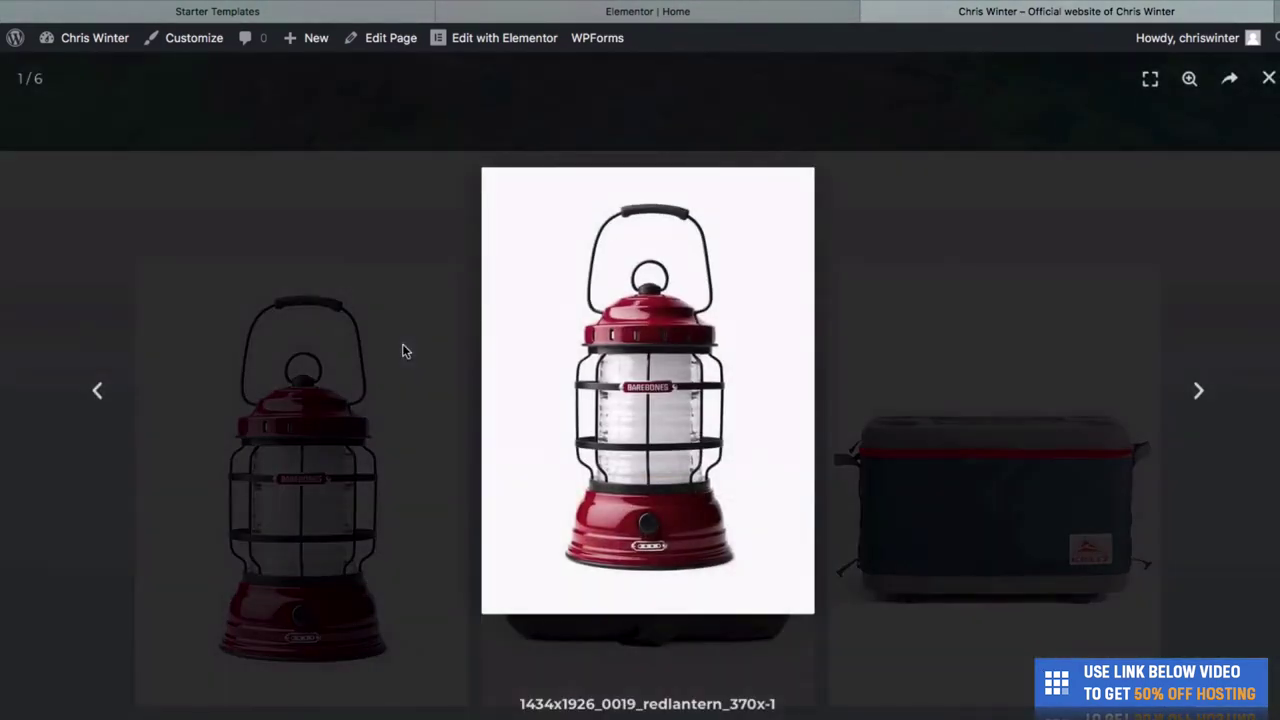
Step through the lightbox products to the backpack, close it, and return to Elementor.
click(1199, 391)
click(1205, 404)
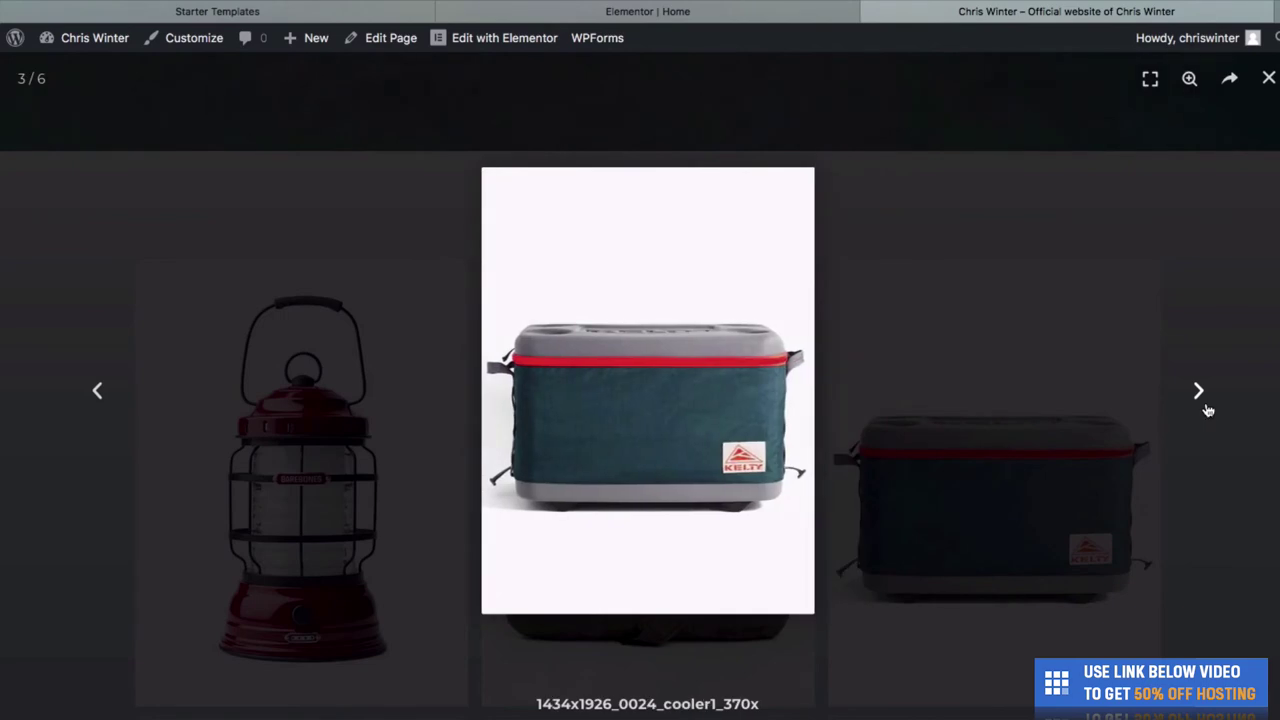
click(1205, 406)
click(1206, 408)
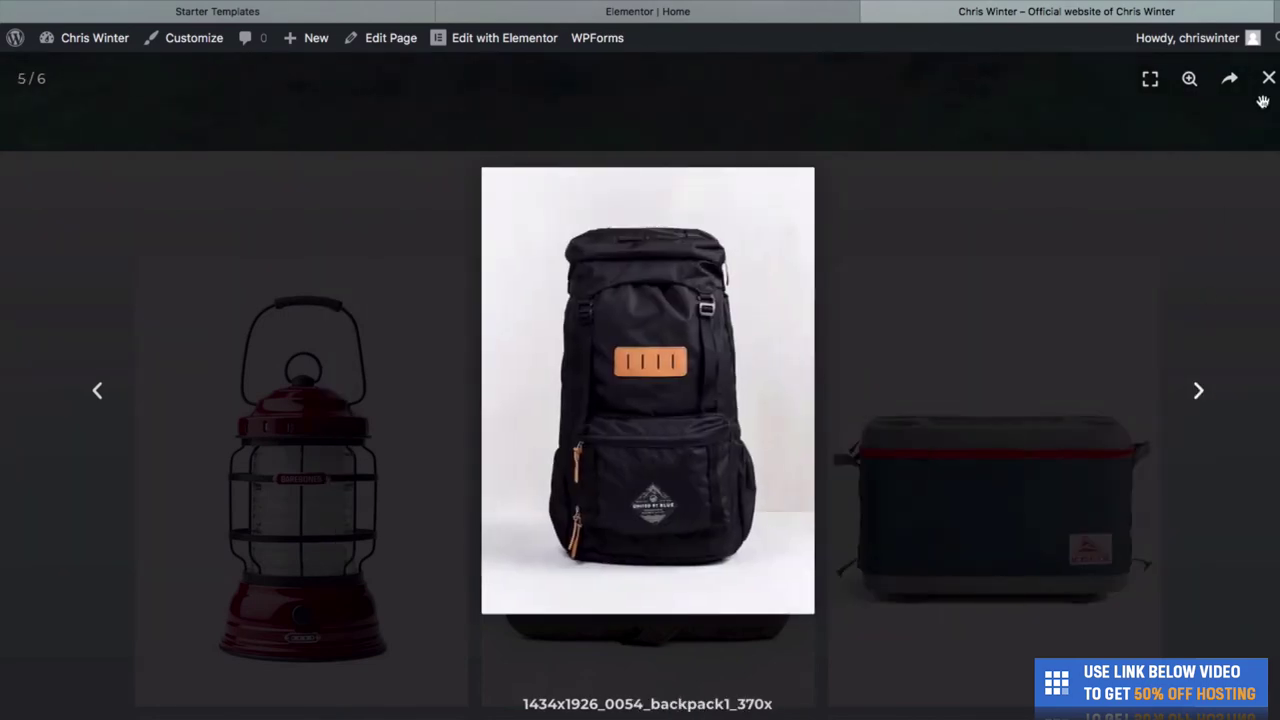
click(1267, 78)
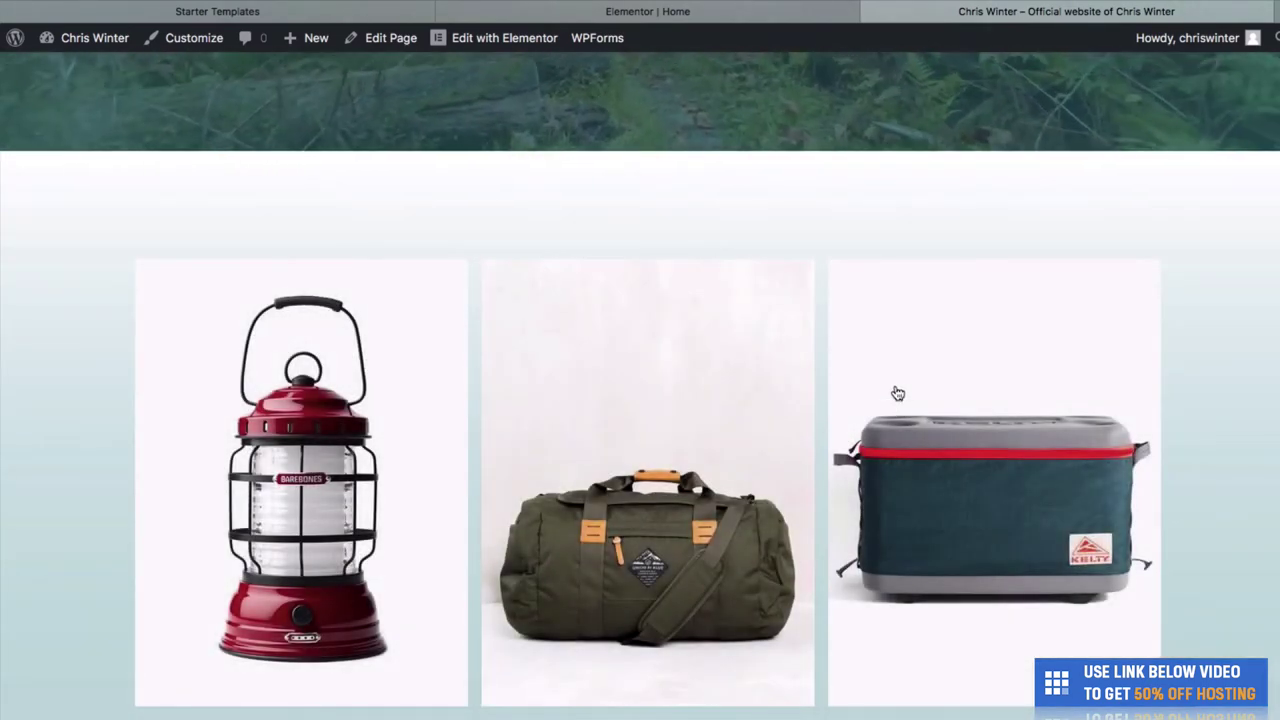
click(700, 11)
Place a Heading widget above the product gallery and begin its title with 'Some'.
scroll(691, 289, up, 2)
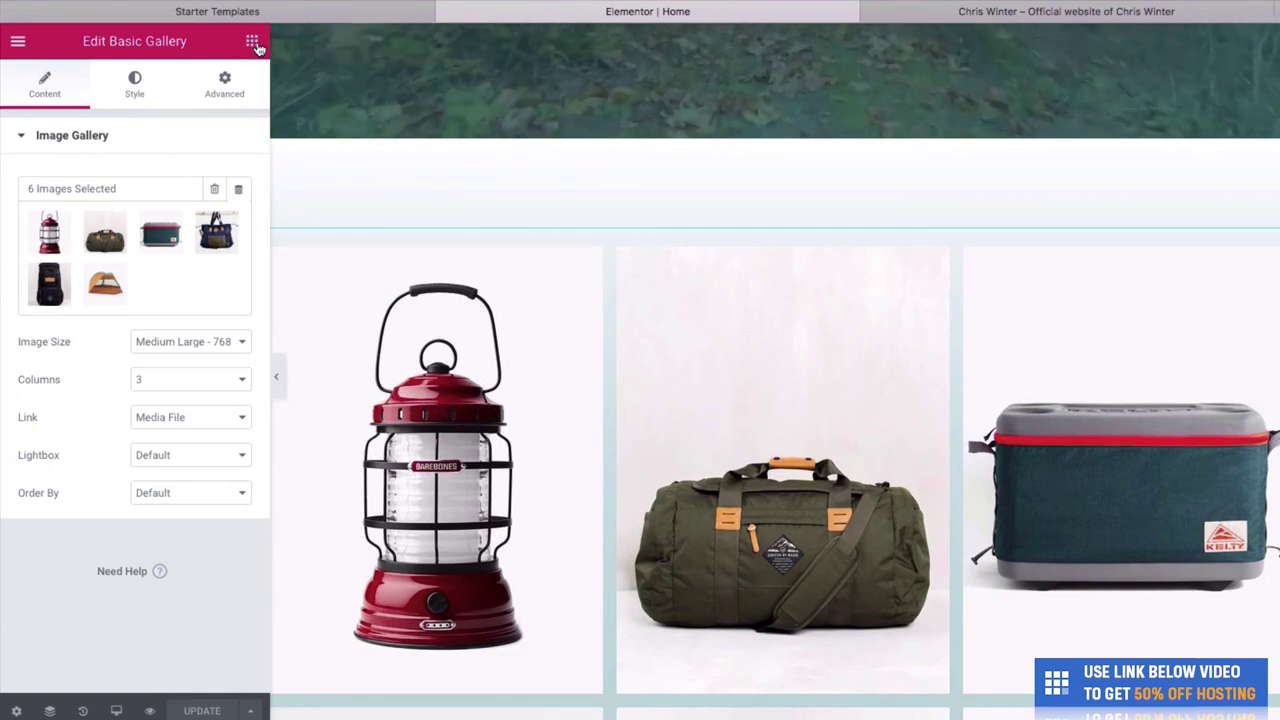
click(252, 44)
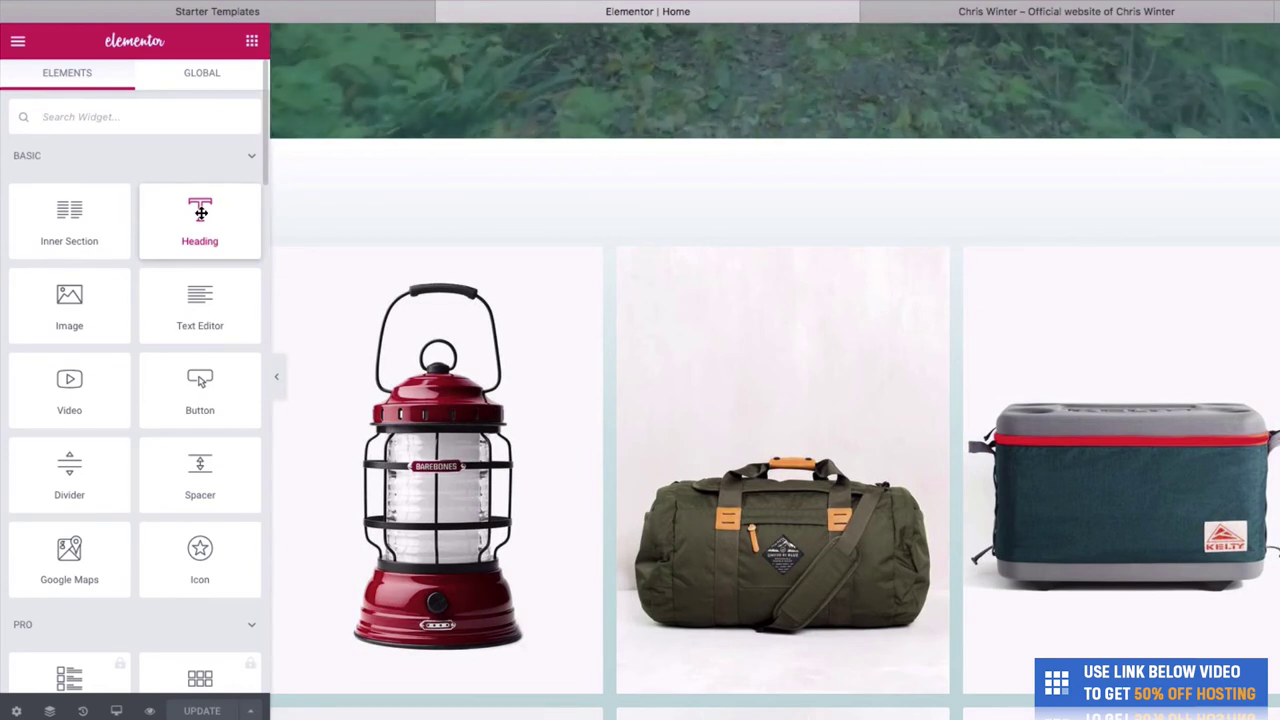
drag(201, 212, 617, 249)
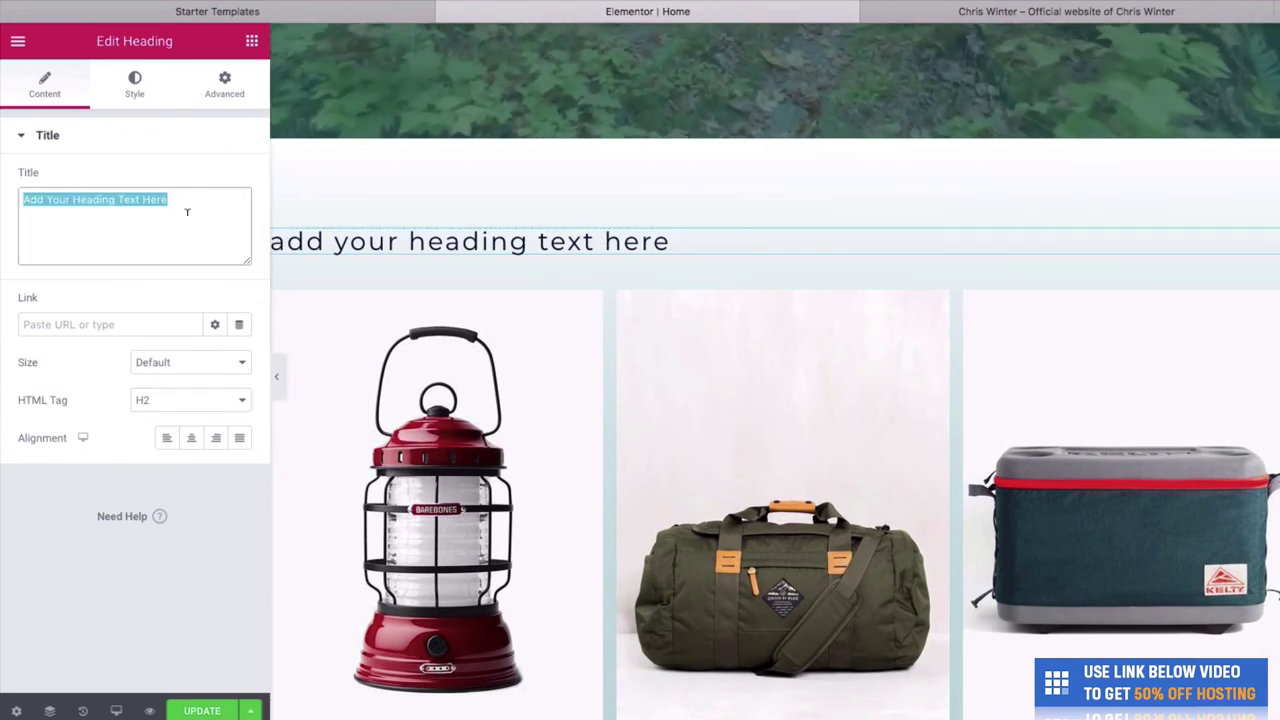
text(Some of our most popular products)
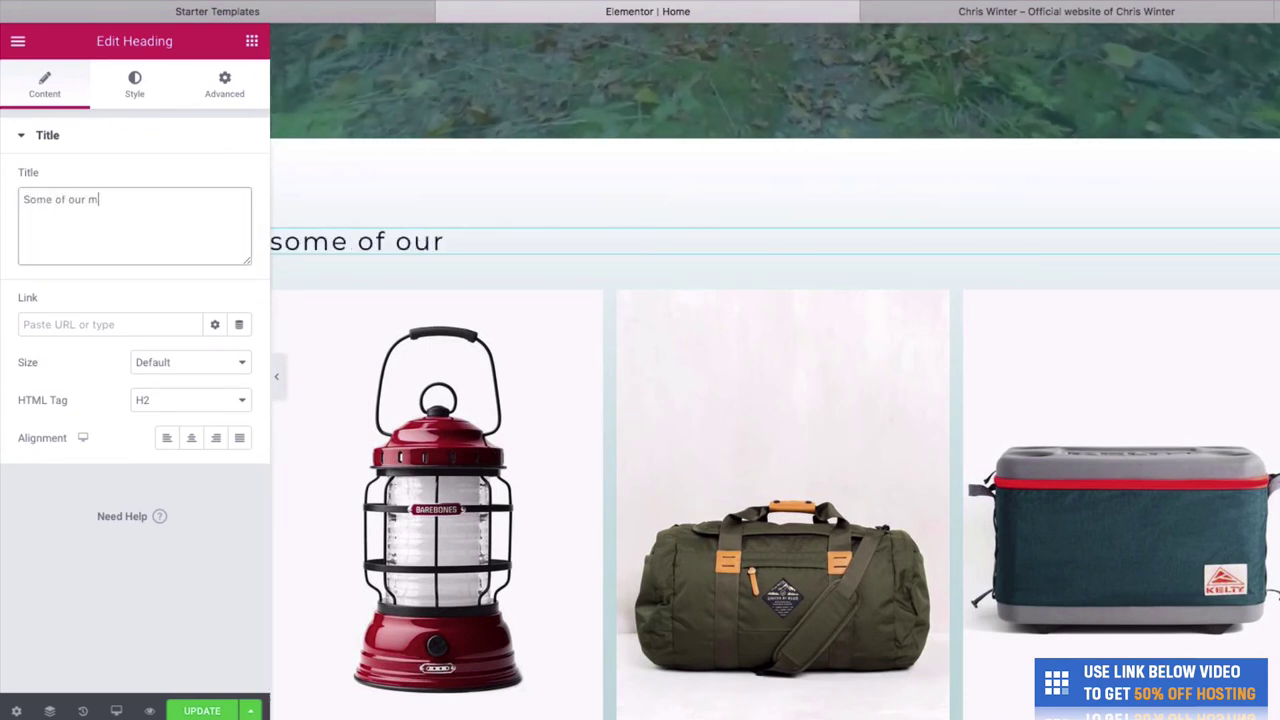
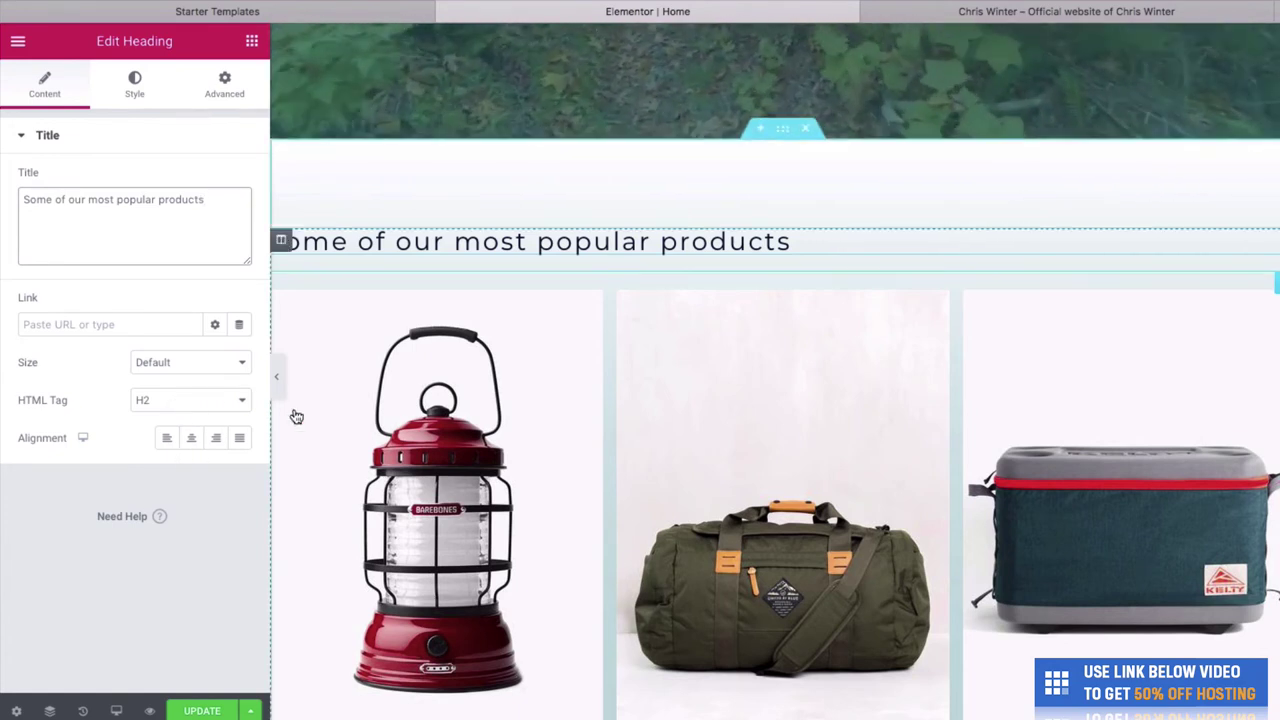
Centre the 'Some of our most popular products' heading at H2, save, and view the live site.
click(193, 440)
click(197, 400)
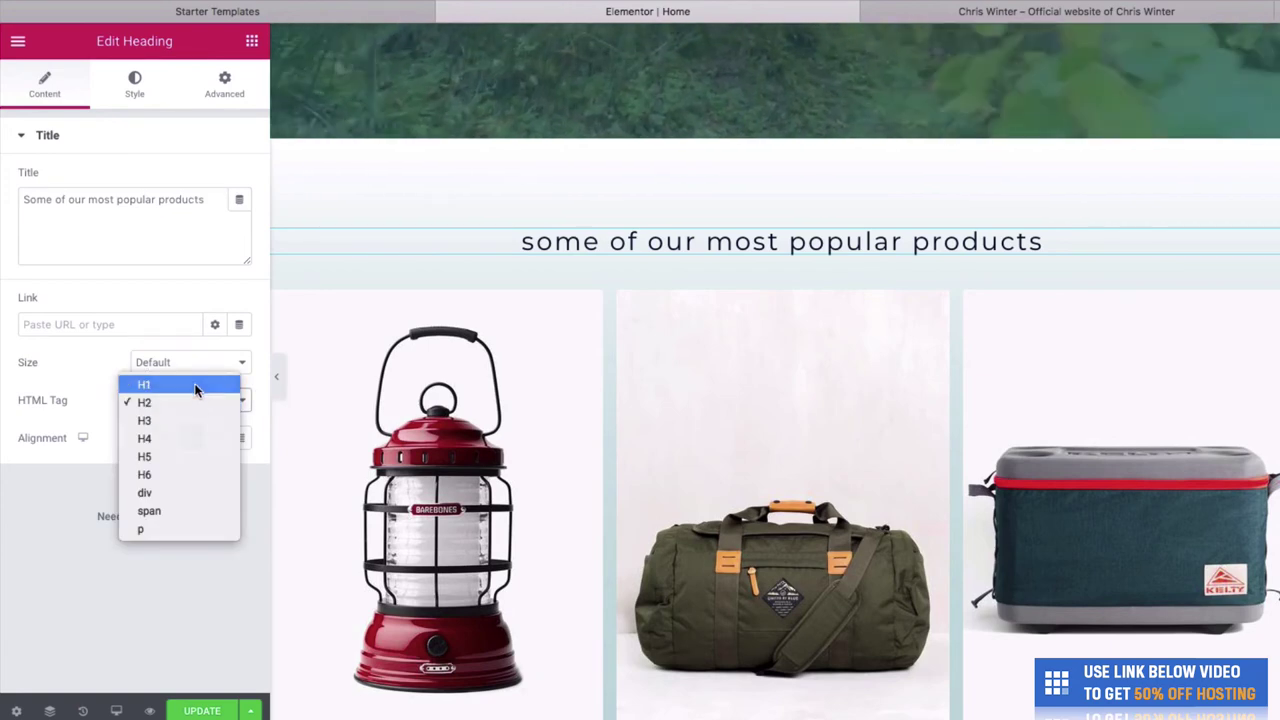
click(194, 384)
click(196, 400)
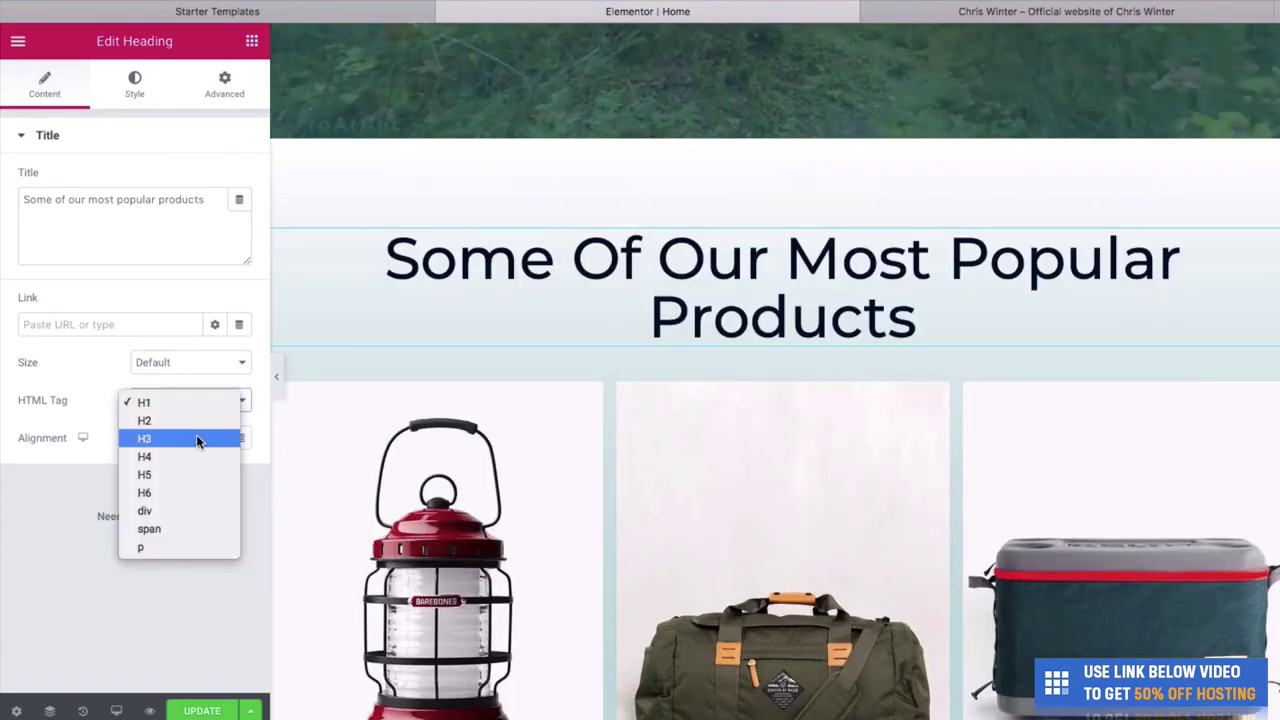
click(196, 438)
click(199, 398)
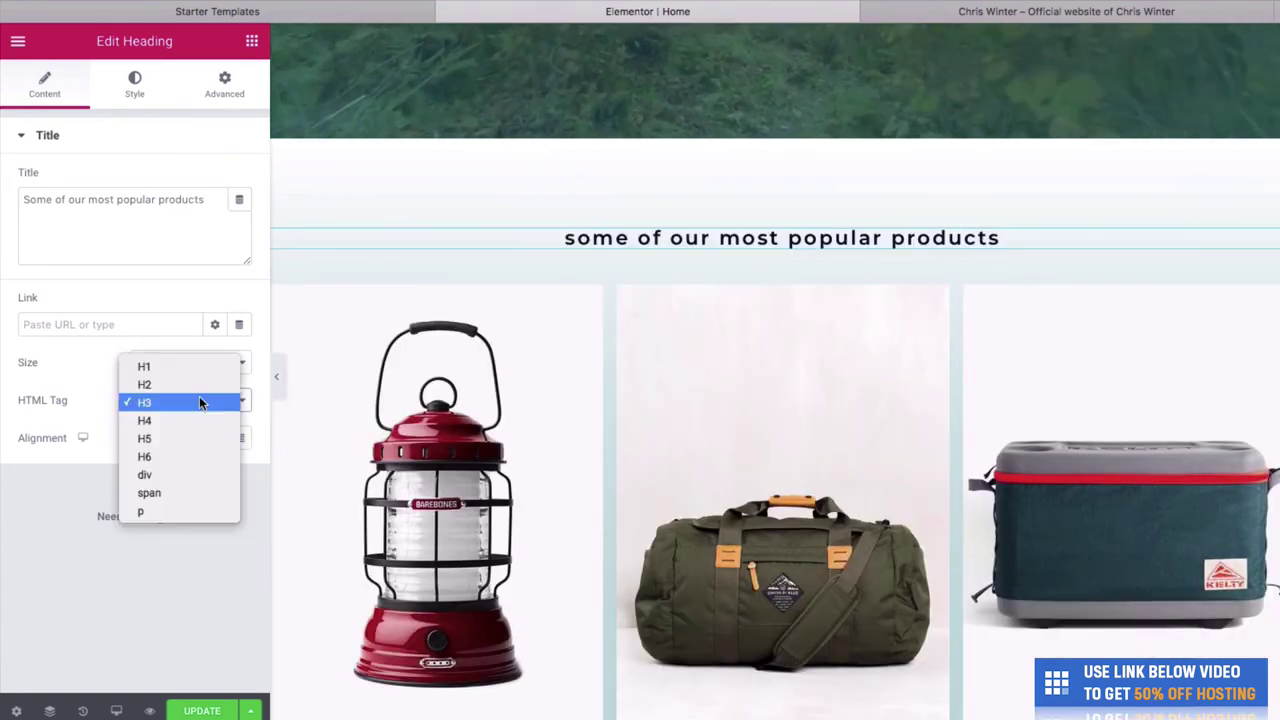
click(197, 386)
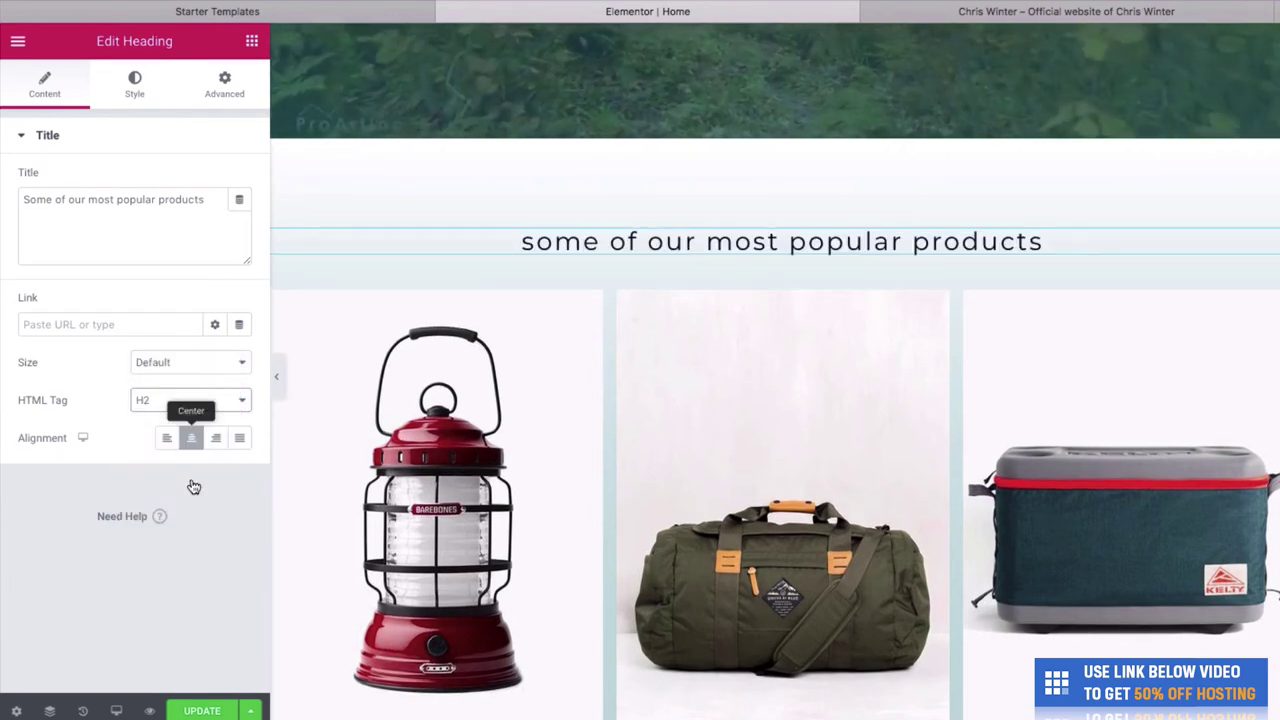
click(217, 711)
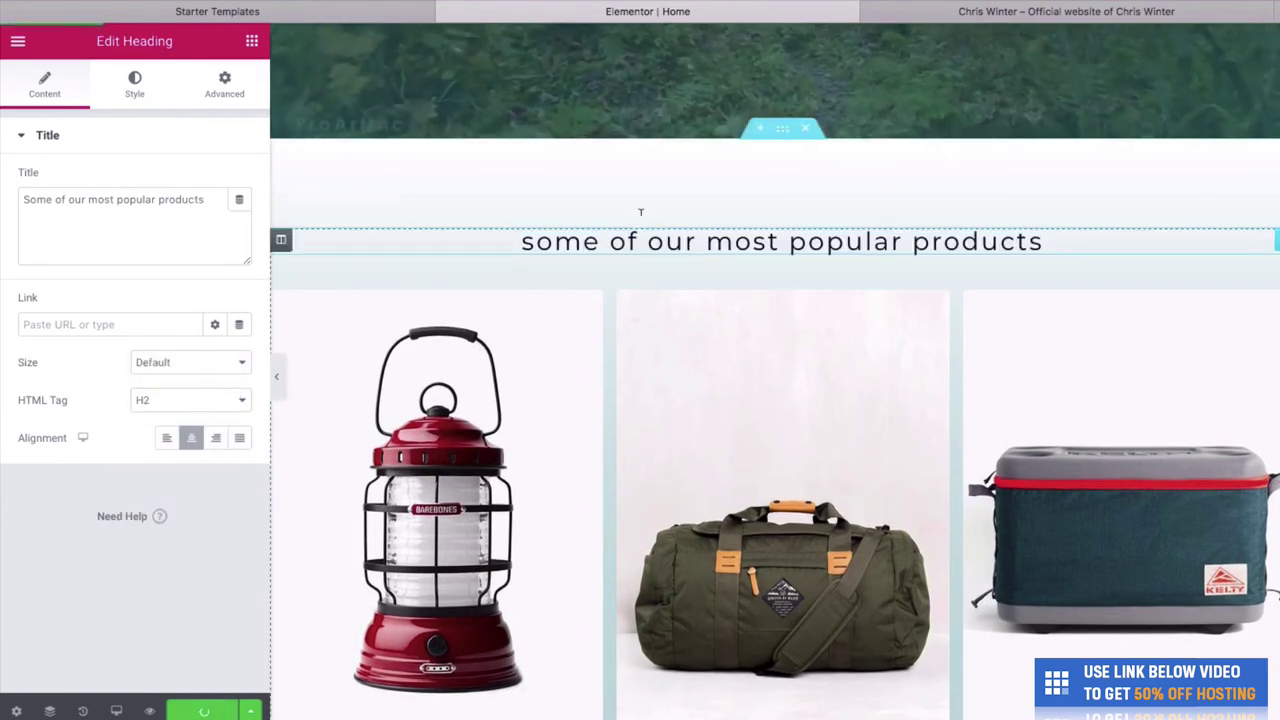
click(1041, 14)
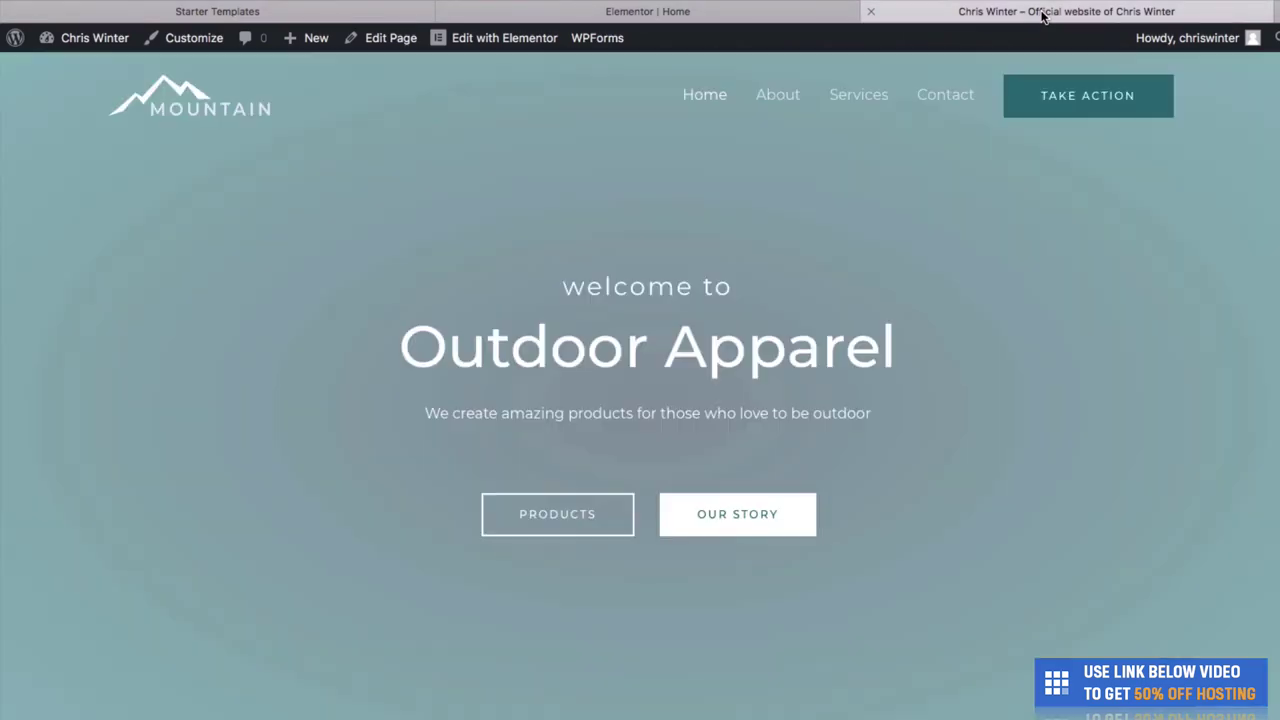
scroll(1003, 111, down, 15)
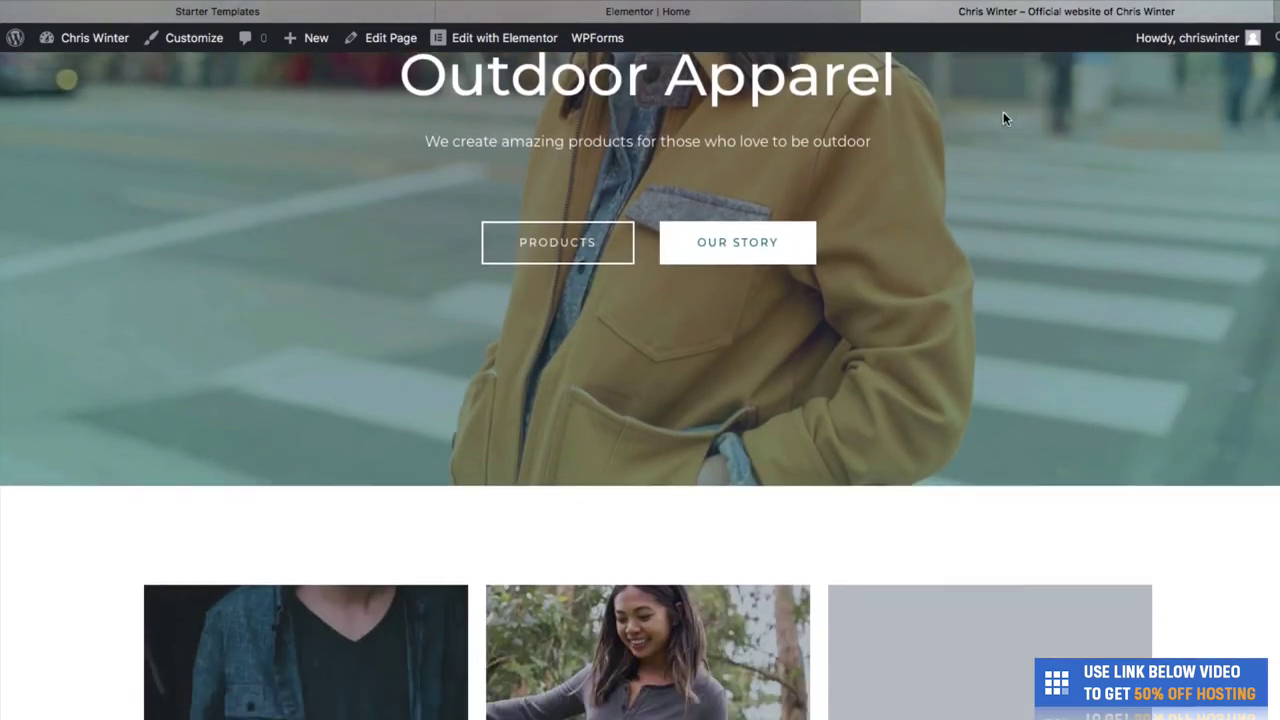
scroll(1003, 119, down, 8)
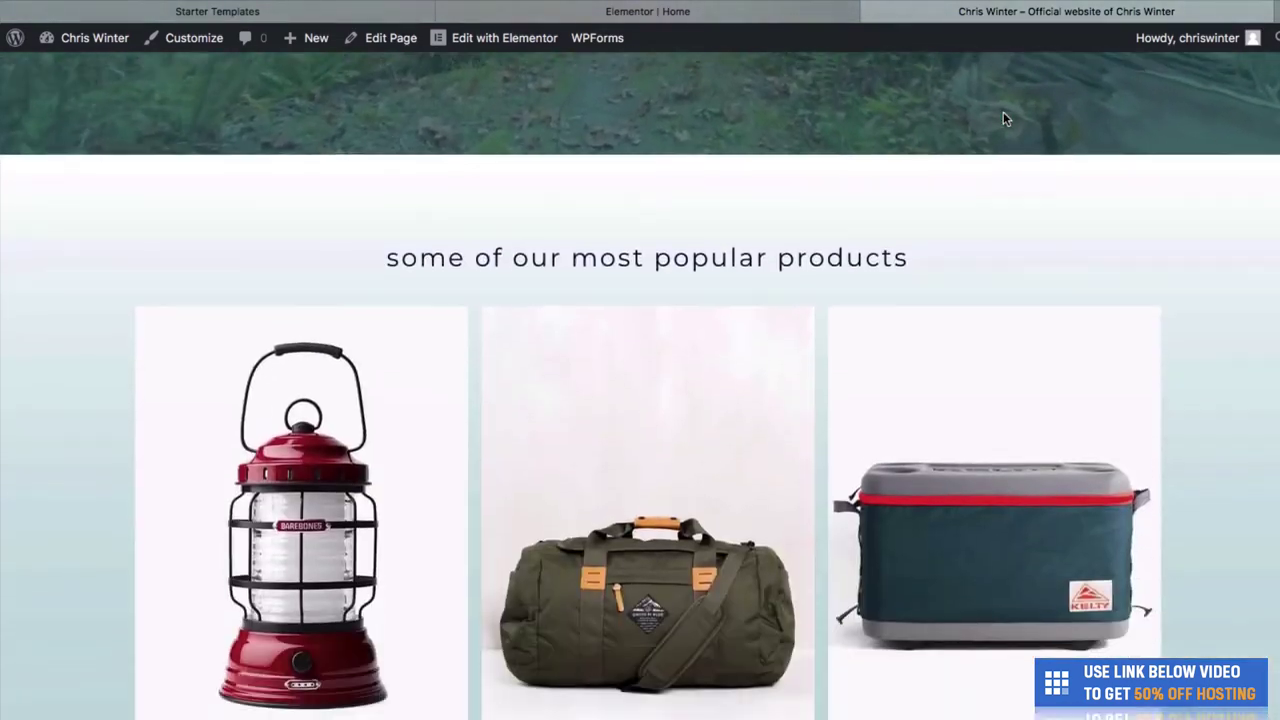
scroll(600, 202, down, 5)
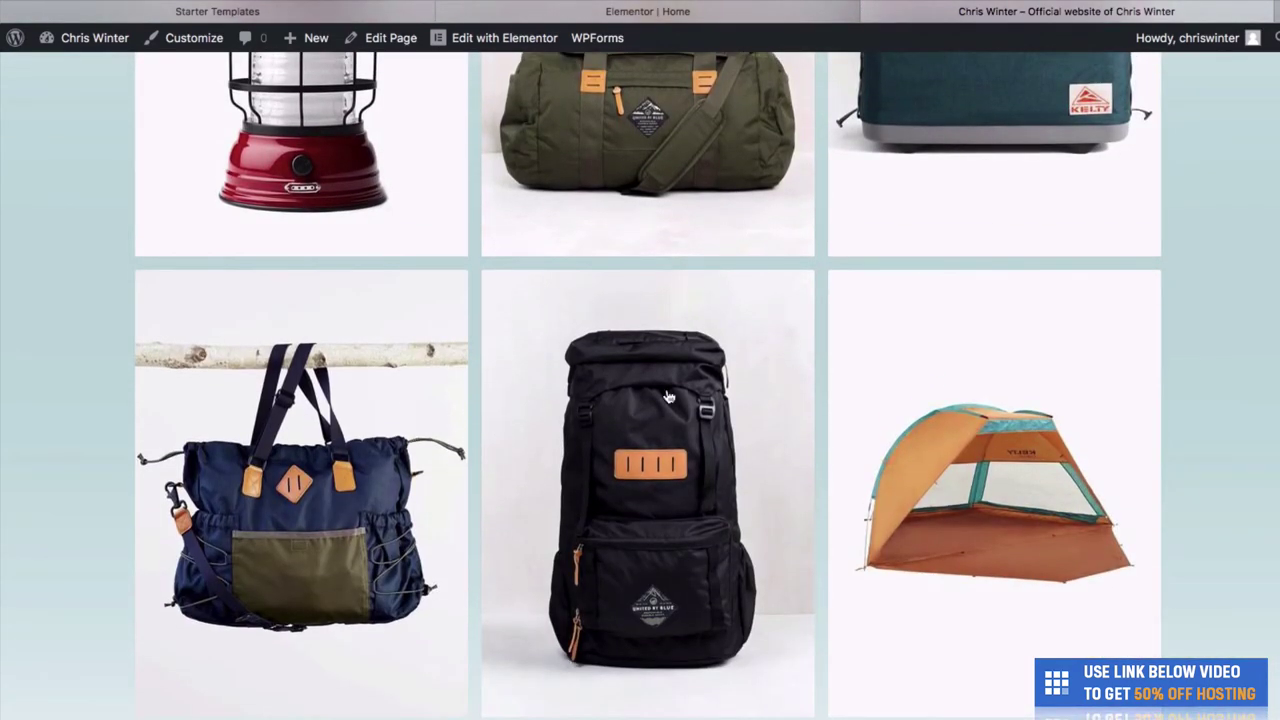
scroll(669, 397, down, 2)
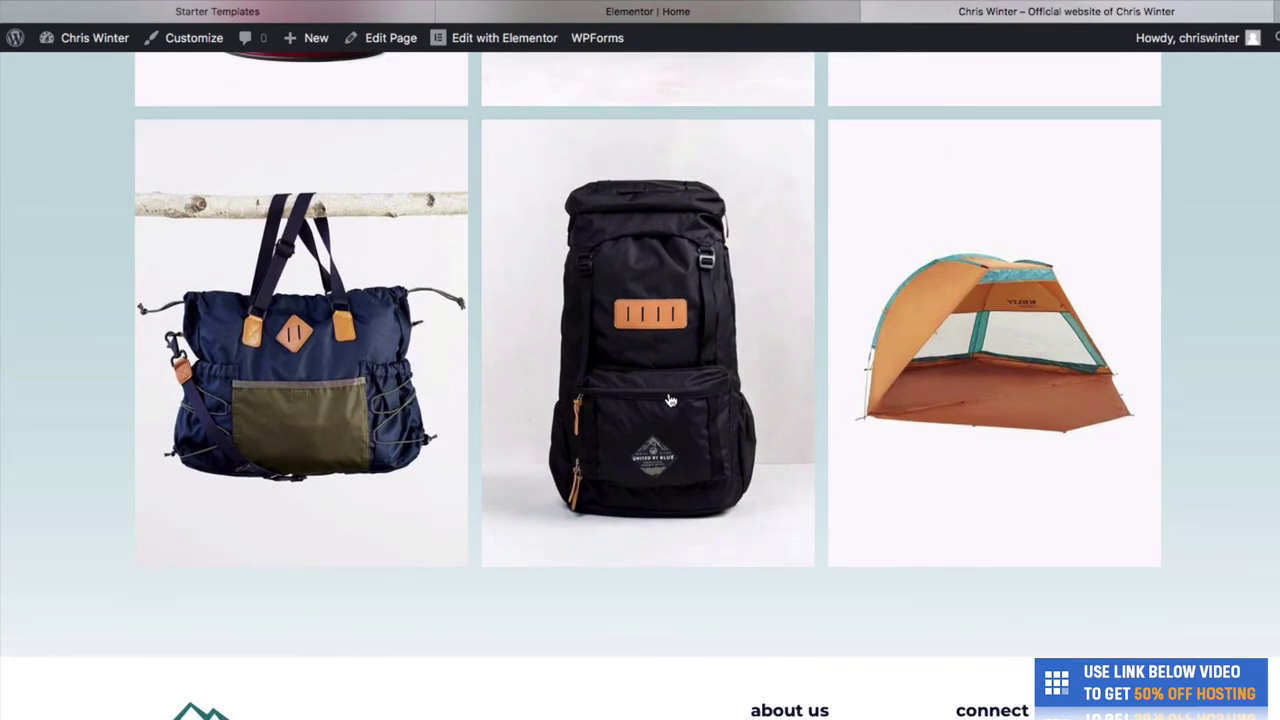
scroll(669, 400, up, 6)
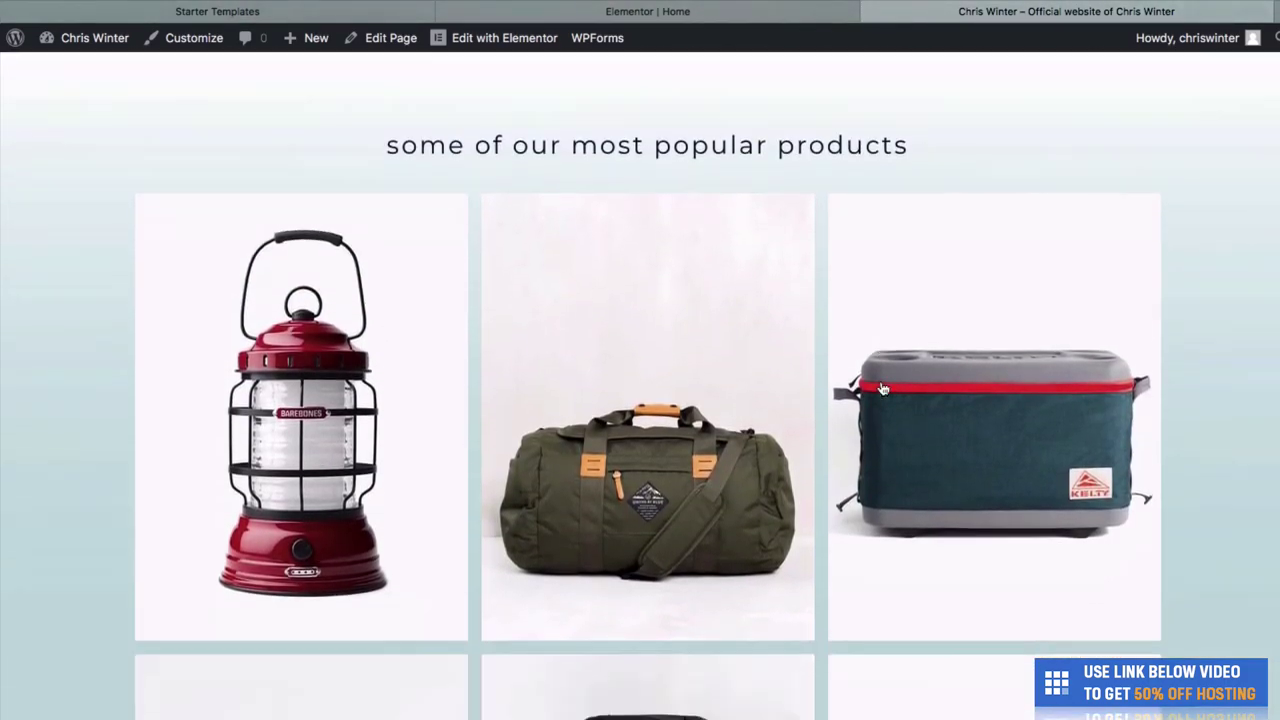
scroll(884, 389, up, 10)
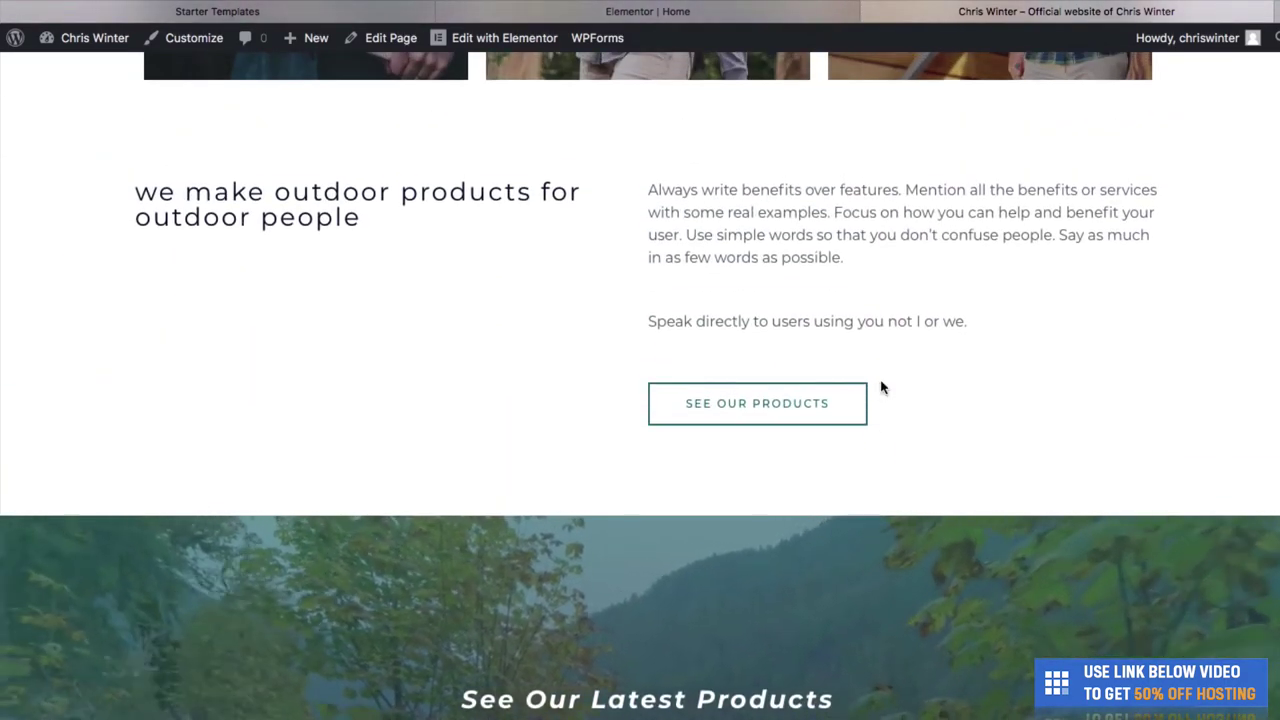
scroll(880, 385, up, 13)
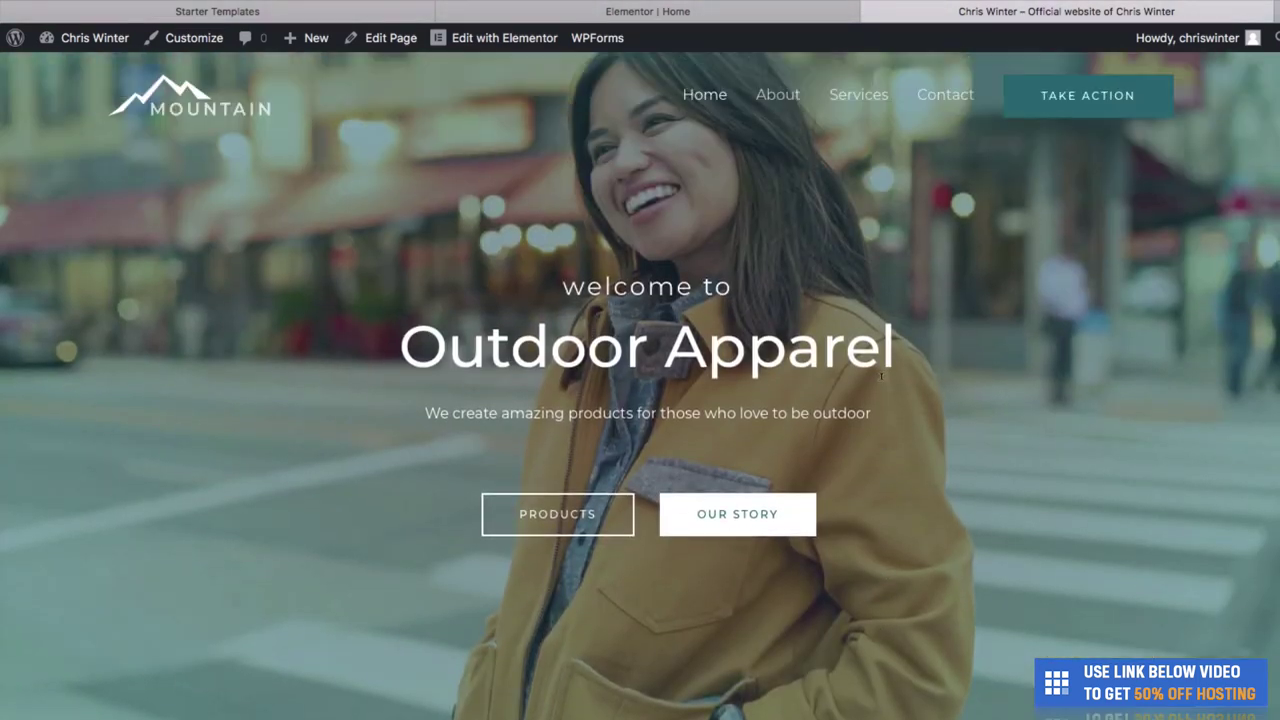
Return to the Elementor Home editor and scroll to the 'we make outdoor products' section.
click(747, 22)
scroll(677, 557, up, 10)
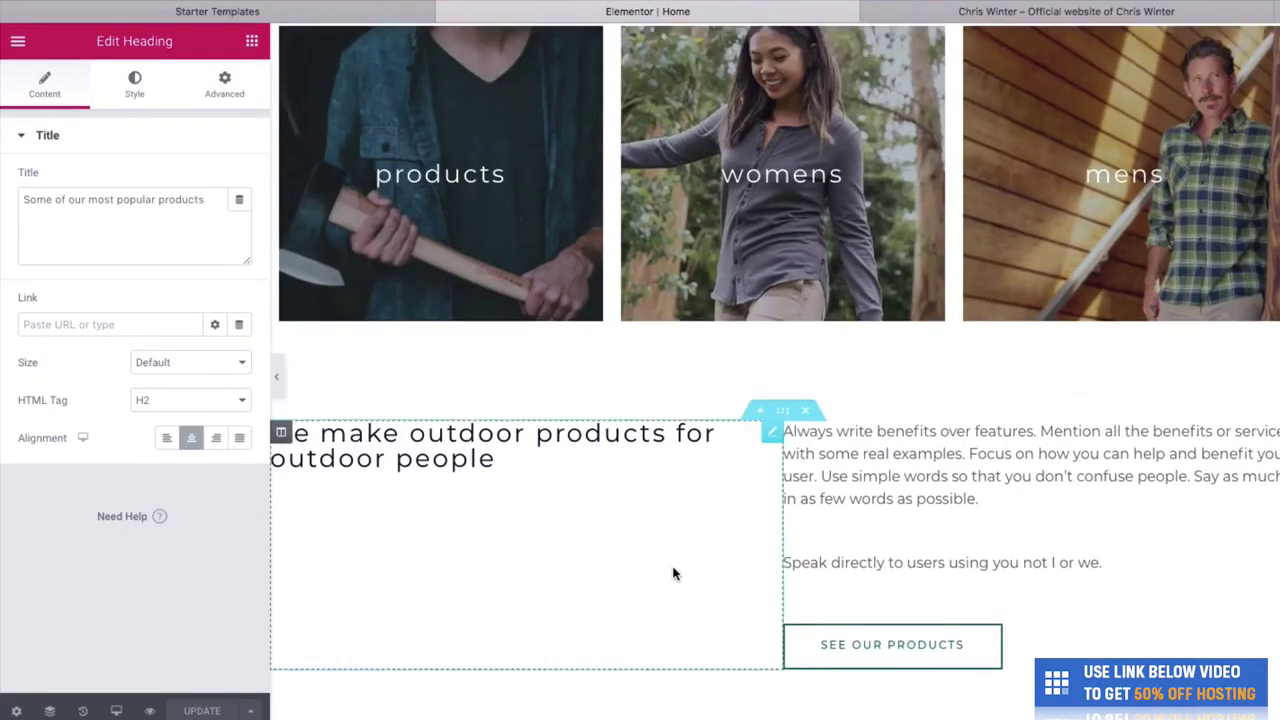
scroll(672, 573, up, 8)
scroll(626, 443, down, 11)
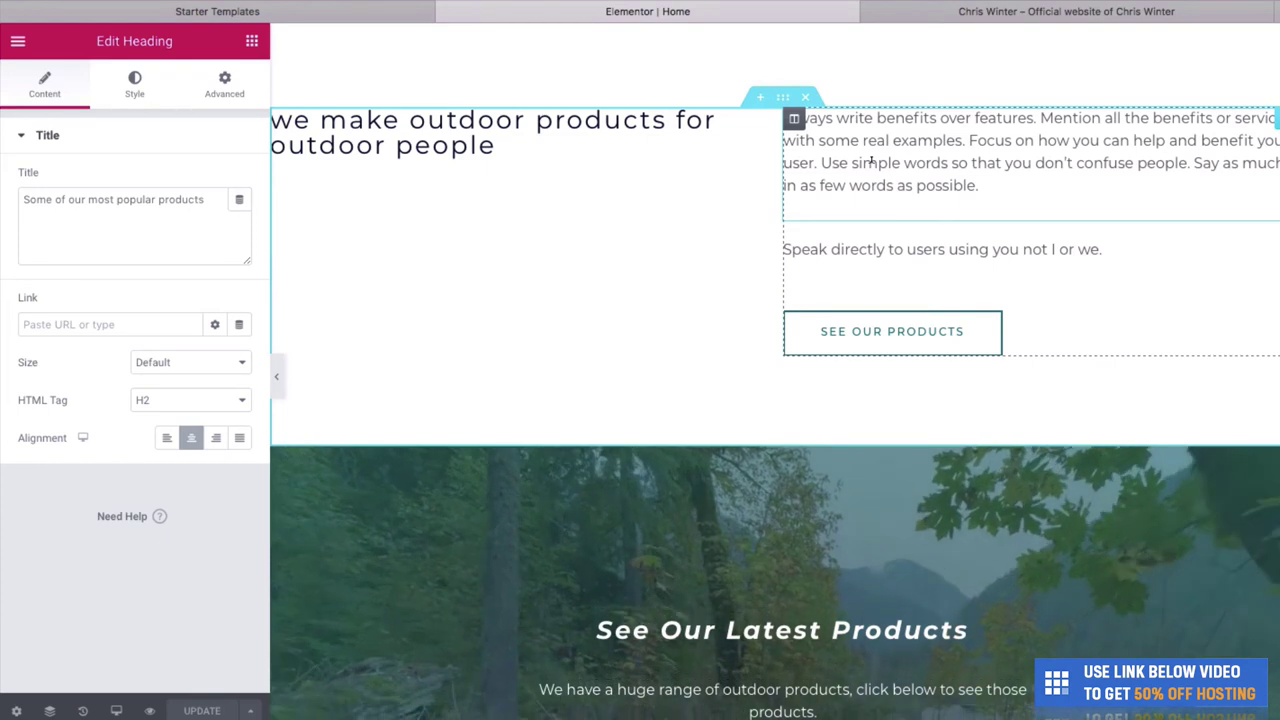
Rewrite the intro paragraph to add 'We are open 24/7 online' and a social media follow invitation.
click(871, 160)
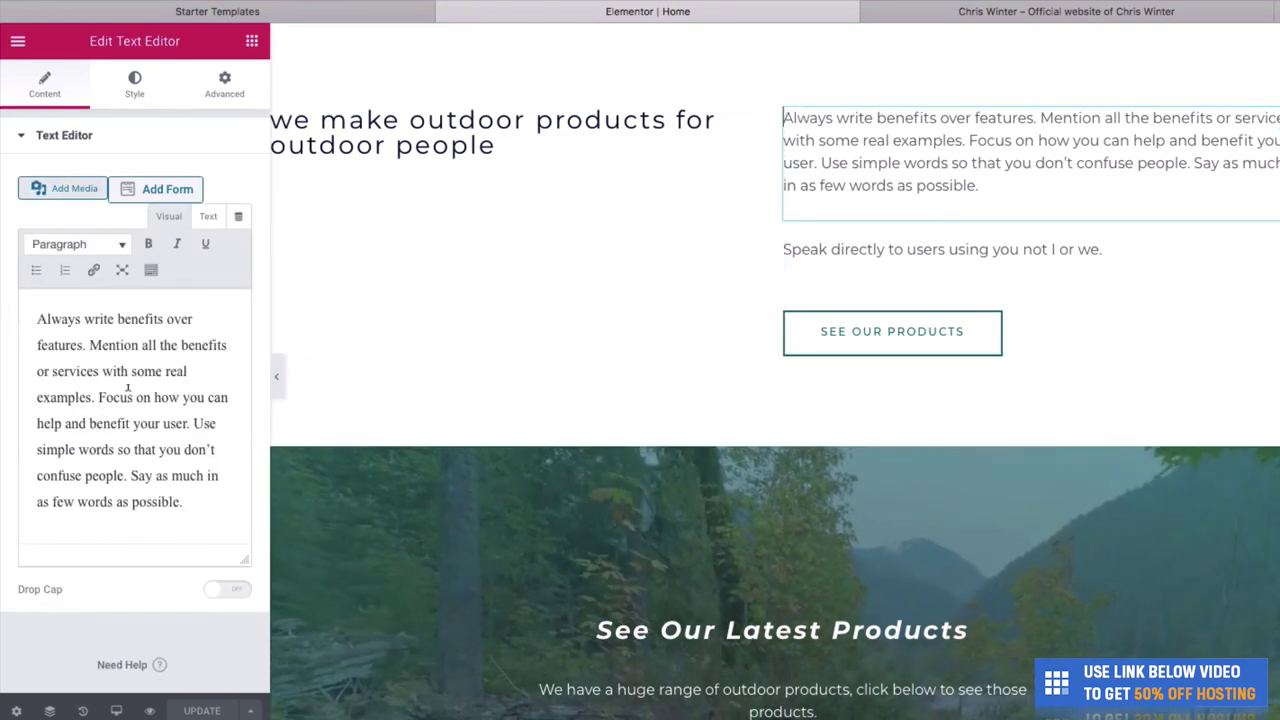
drag(184, 503, 30, 290)
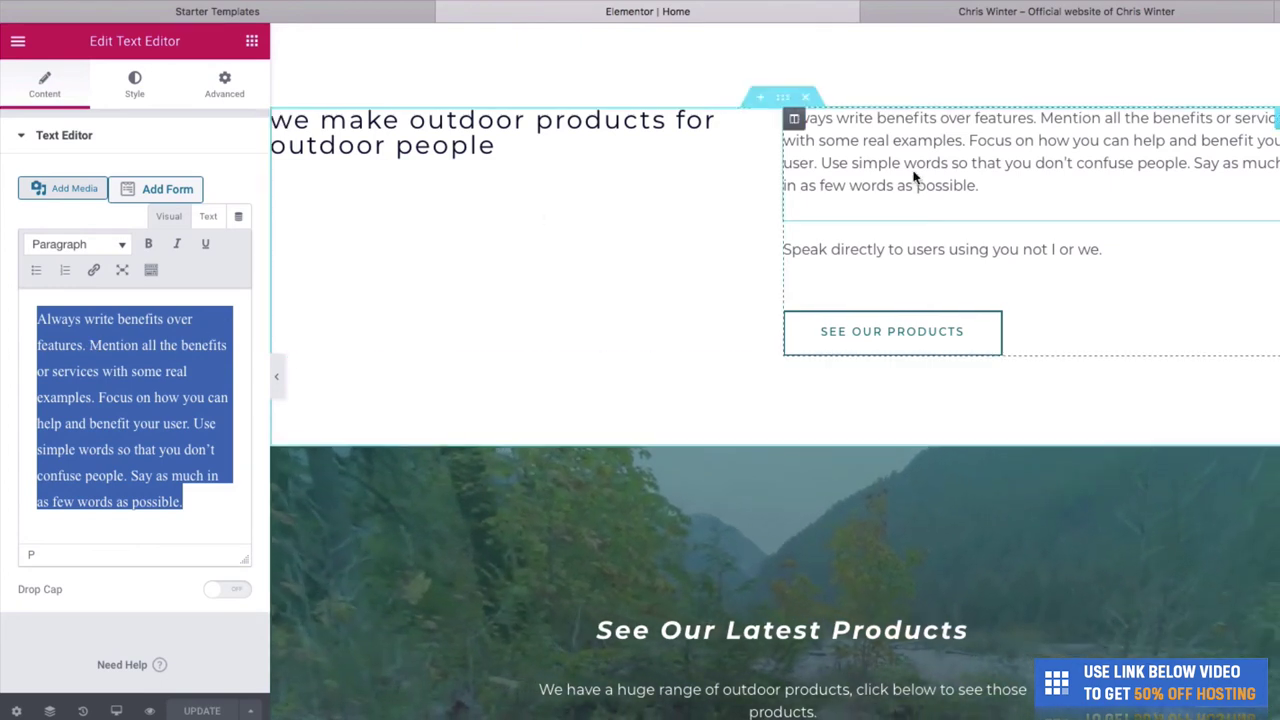
drag(969, 182, 786, 110)
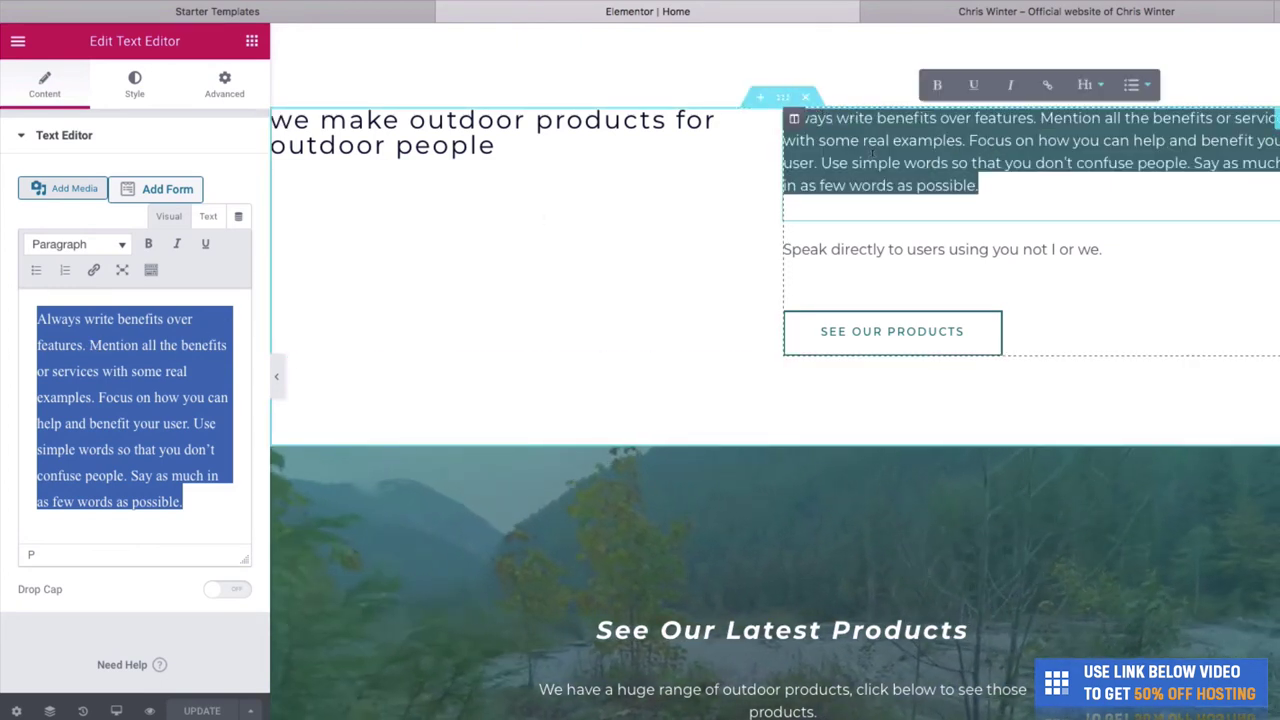
text(W)
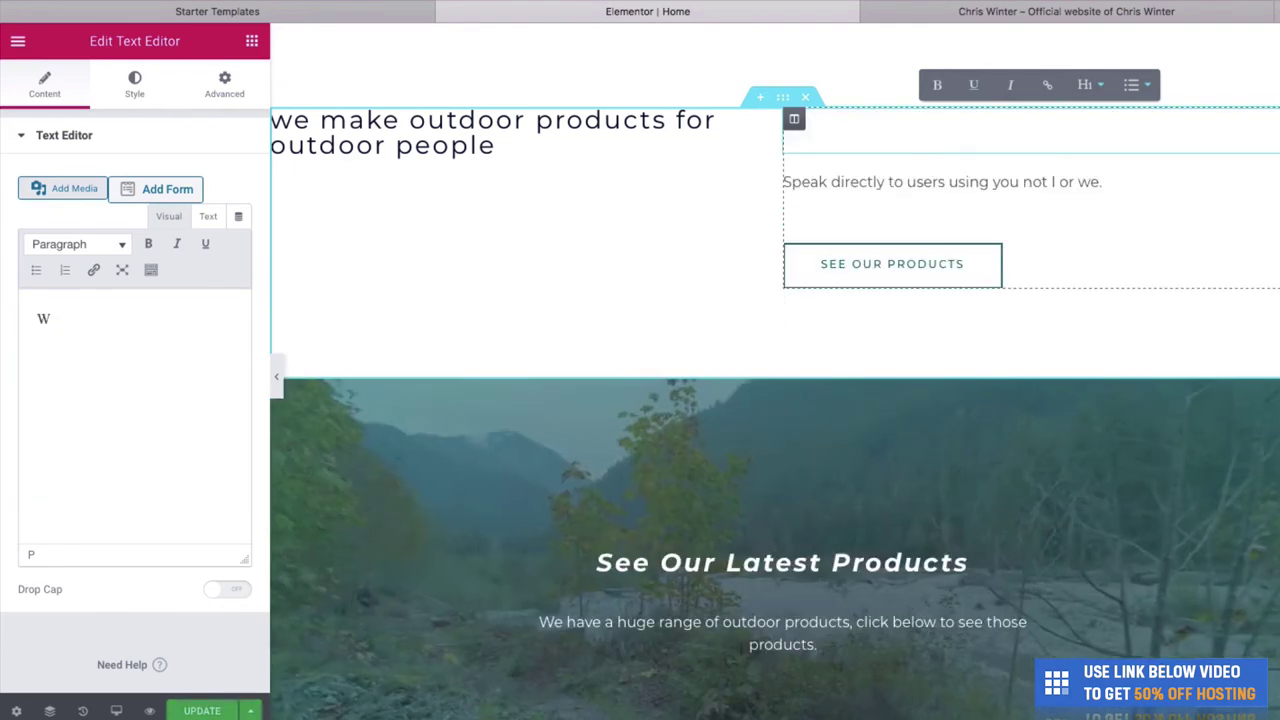
text(elcome to our store. We cr)
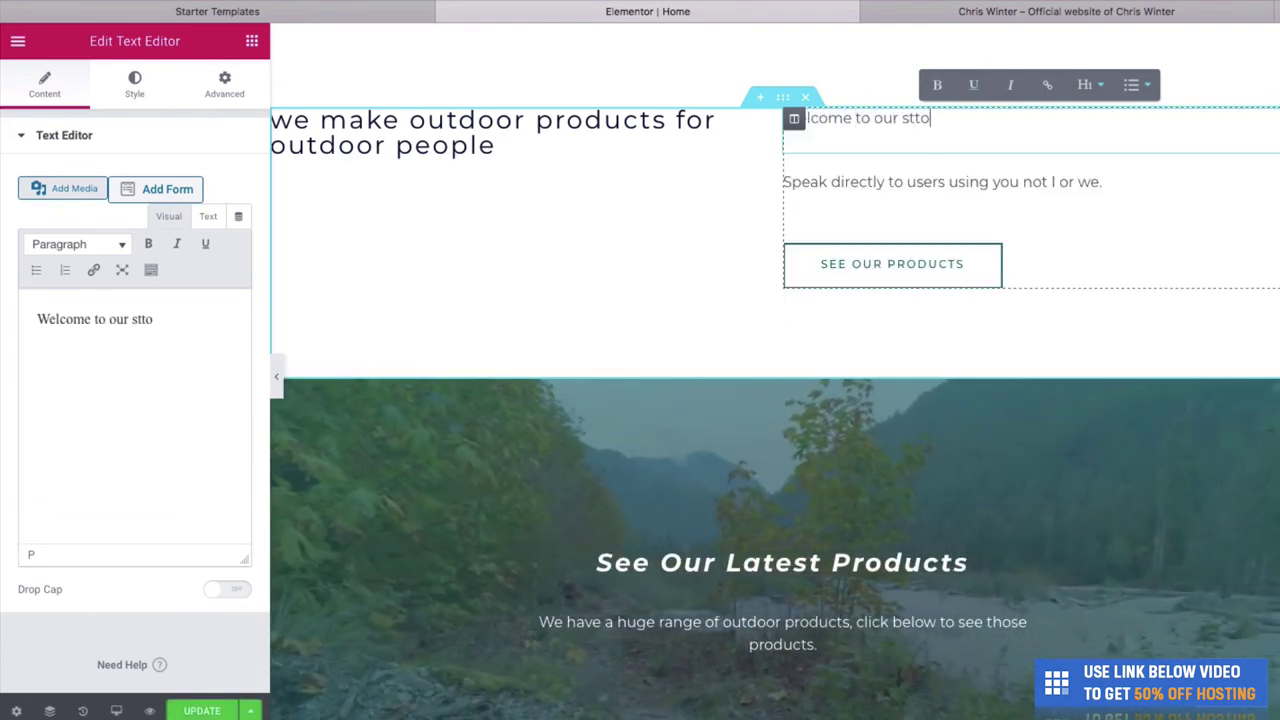
text(eate )
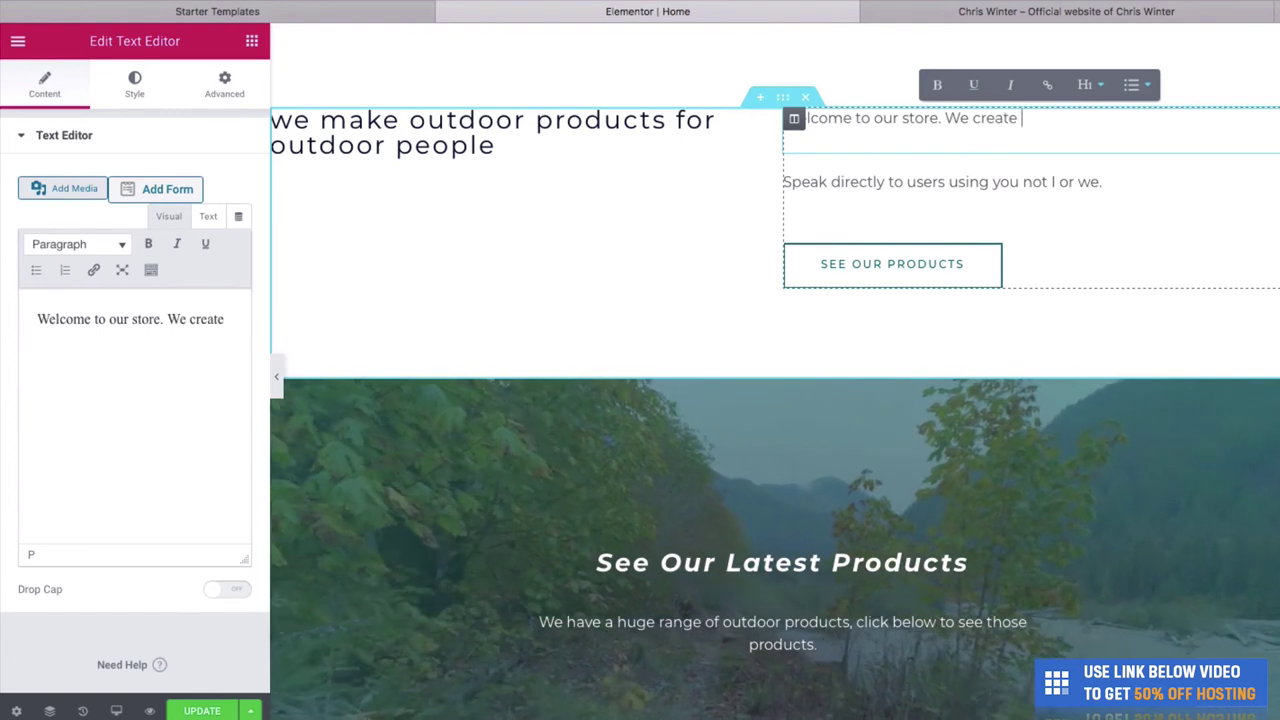
text(some of the best pro)
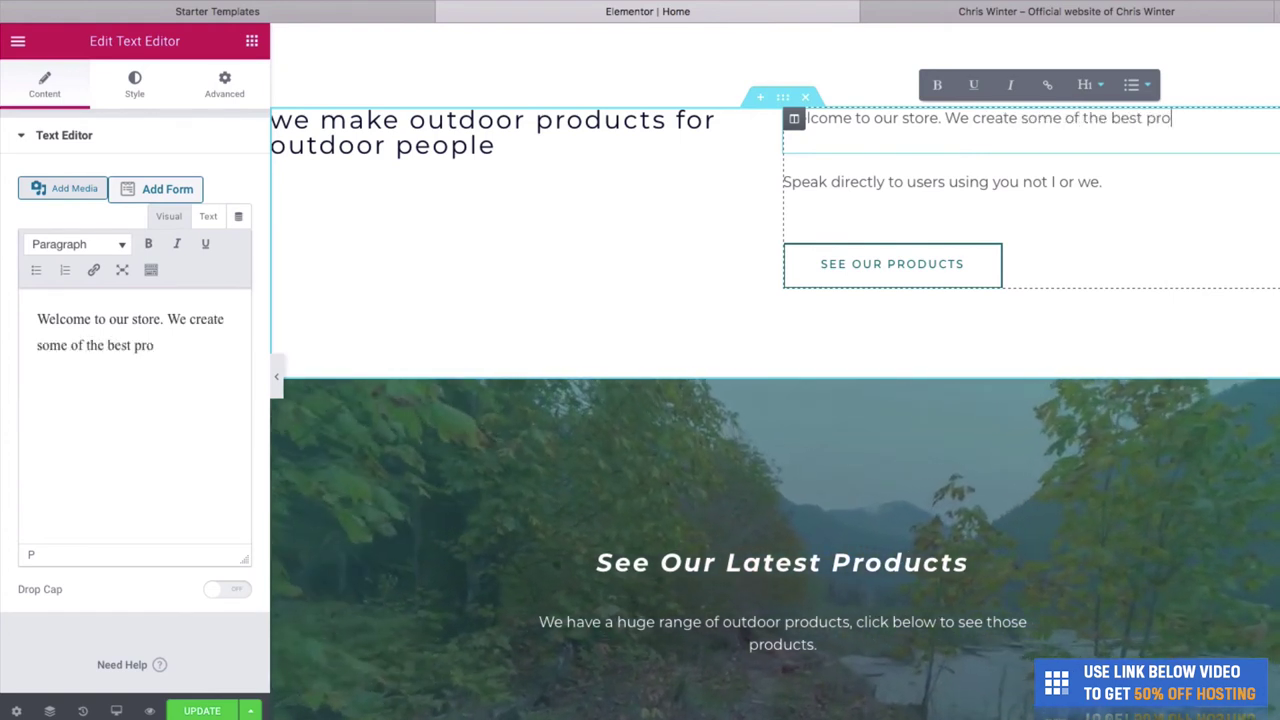
text(ducts for people wh)
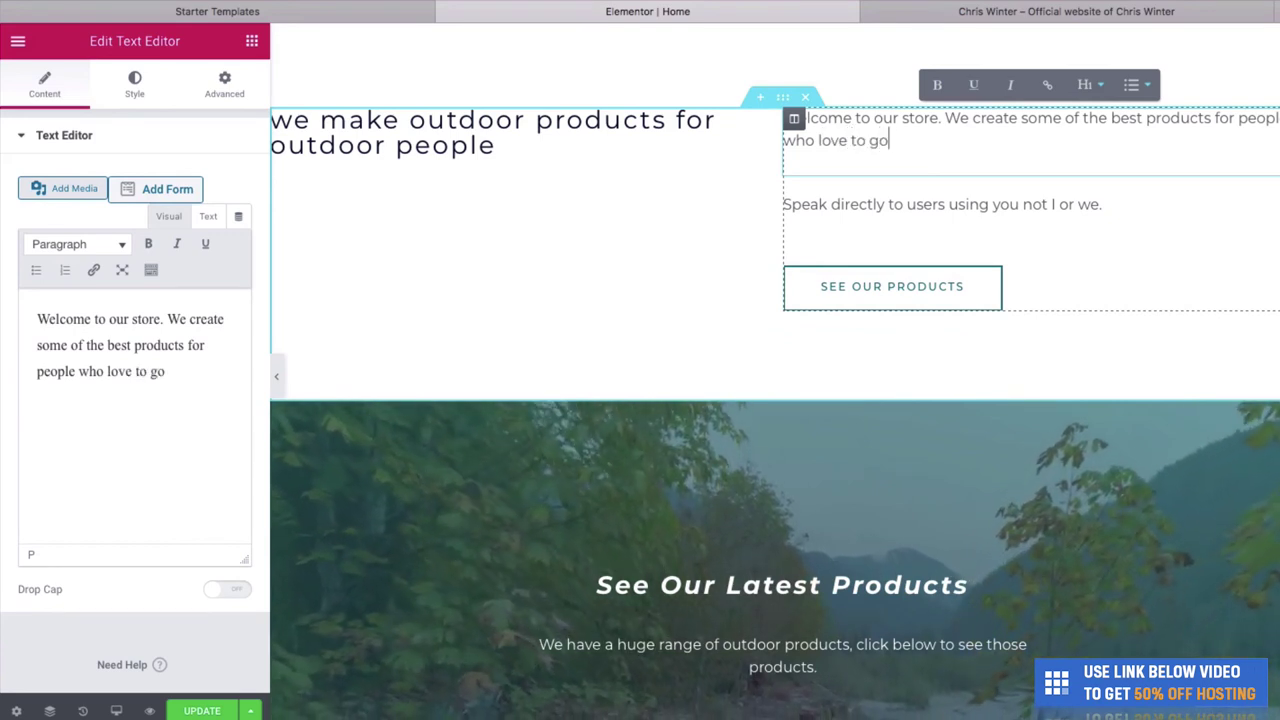
text(in th)
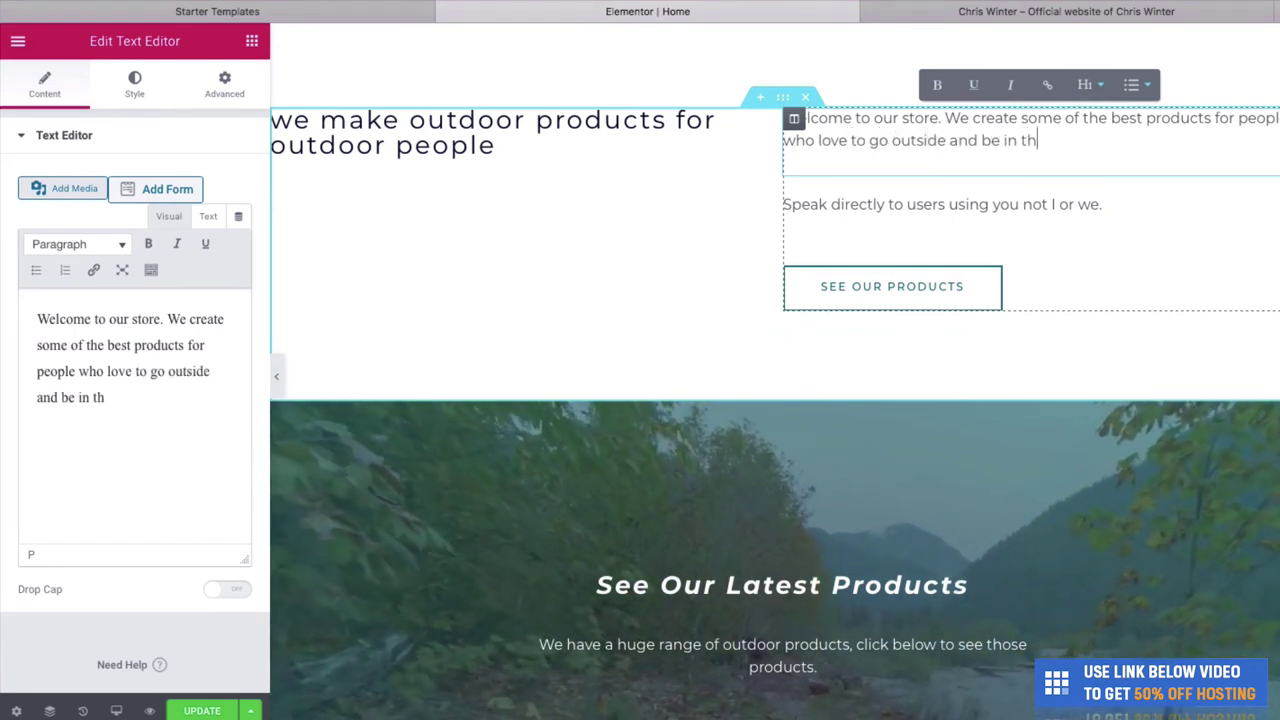
key(BackSpace)
key(BackSpace)
text(nature.)
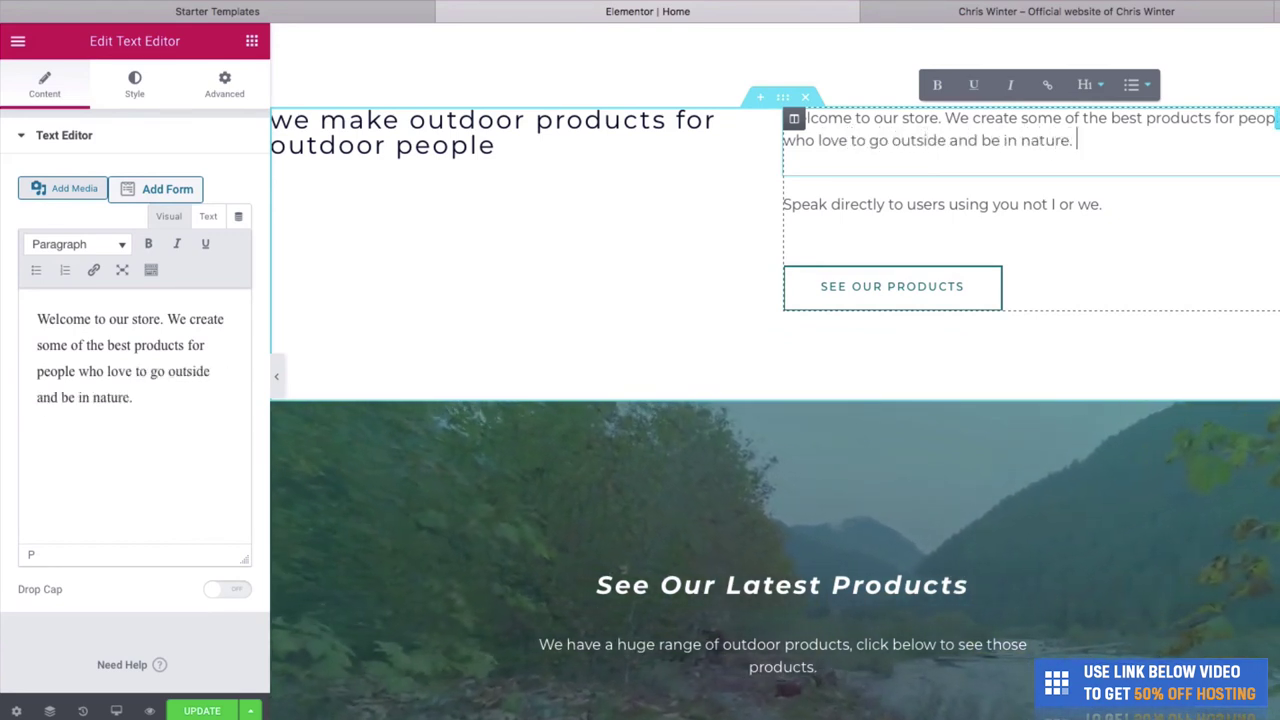
text( We )
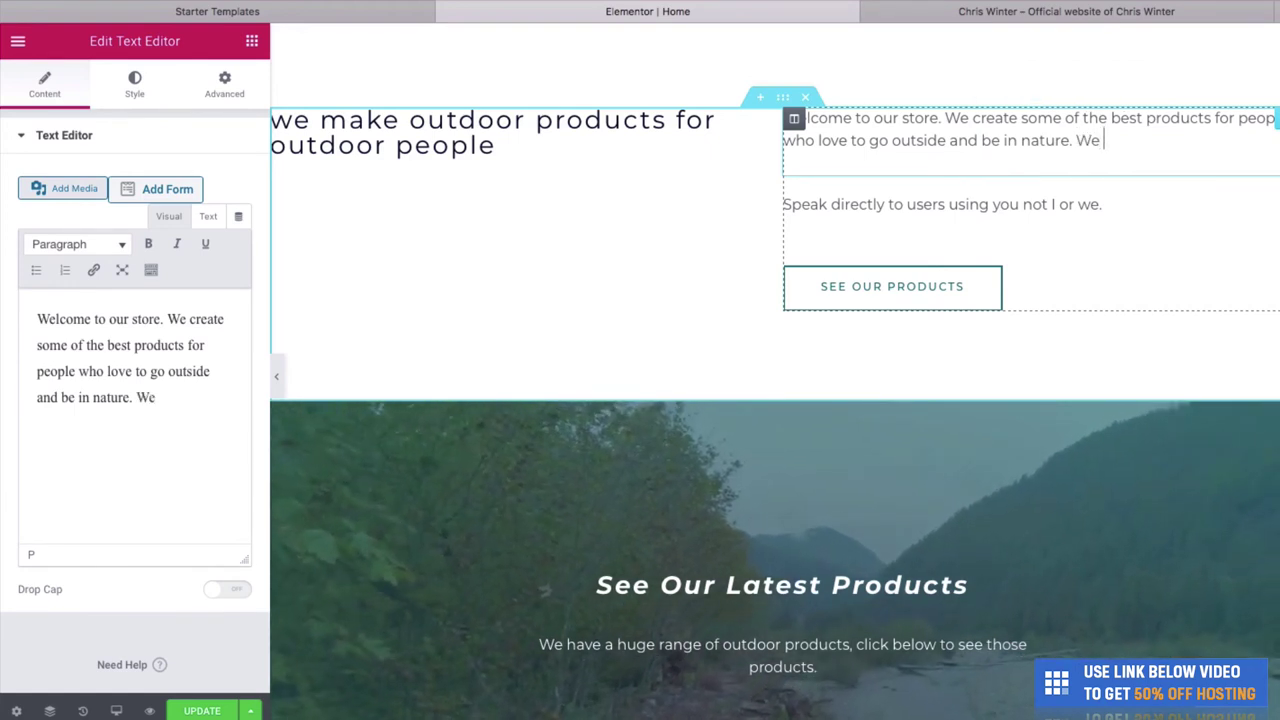
text(are open 24)
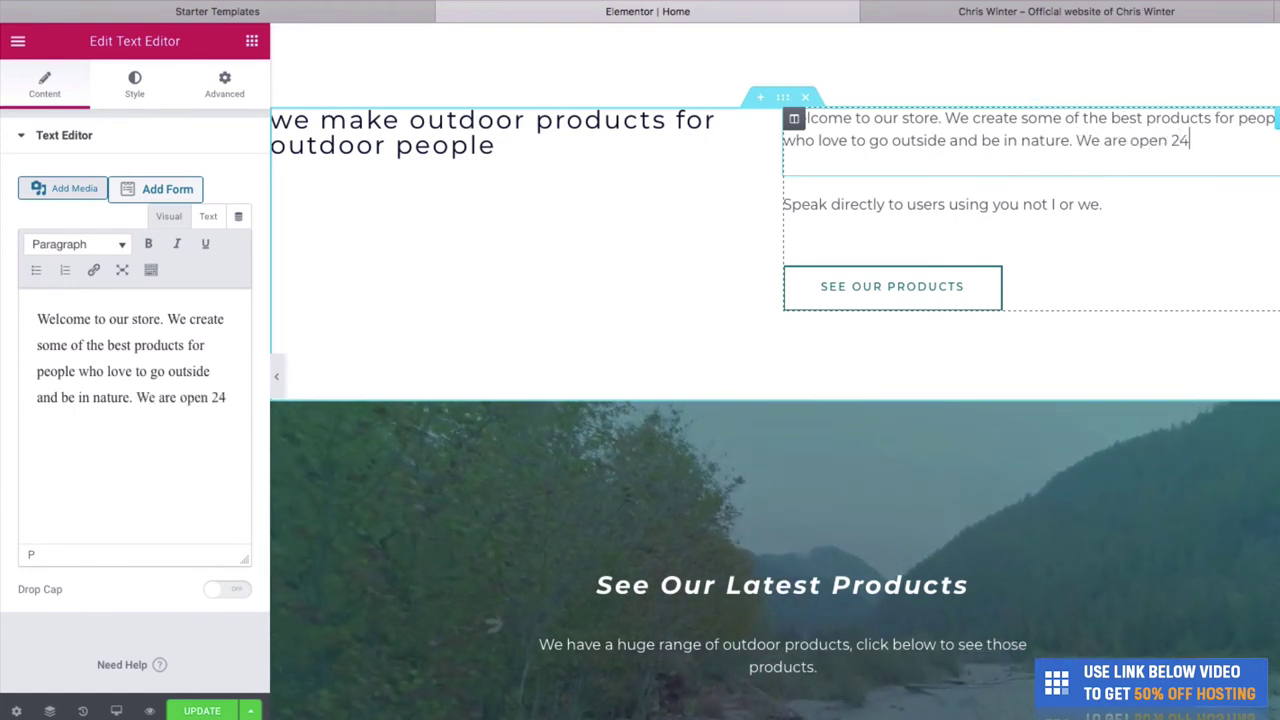
text(/7 online and)
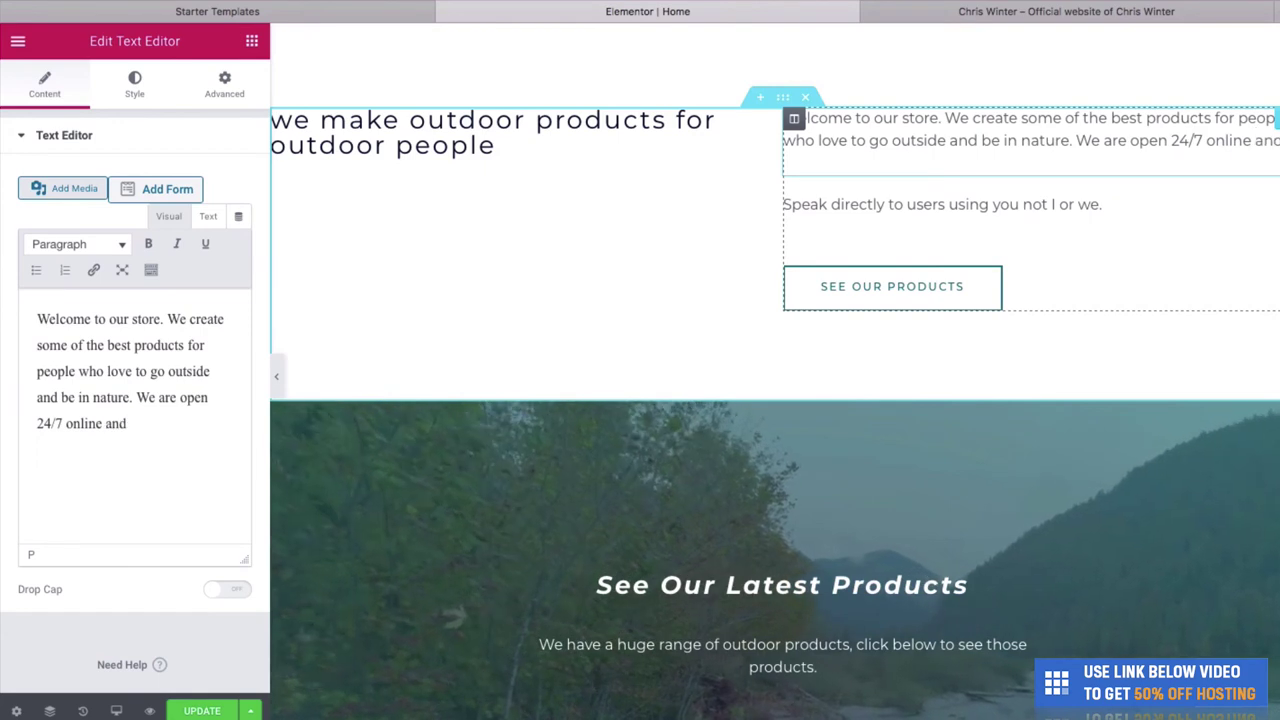
text( we ow)
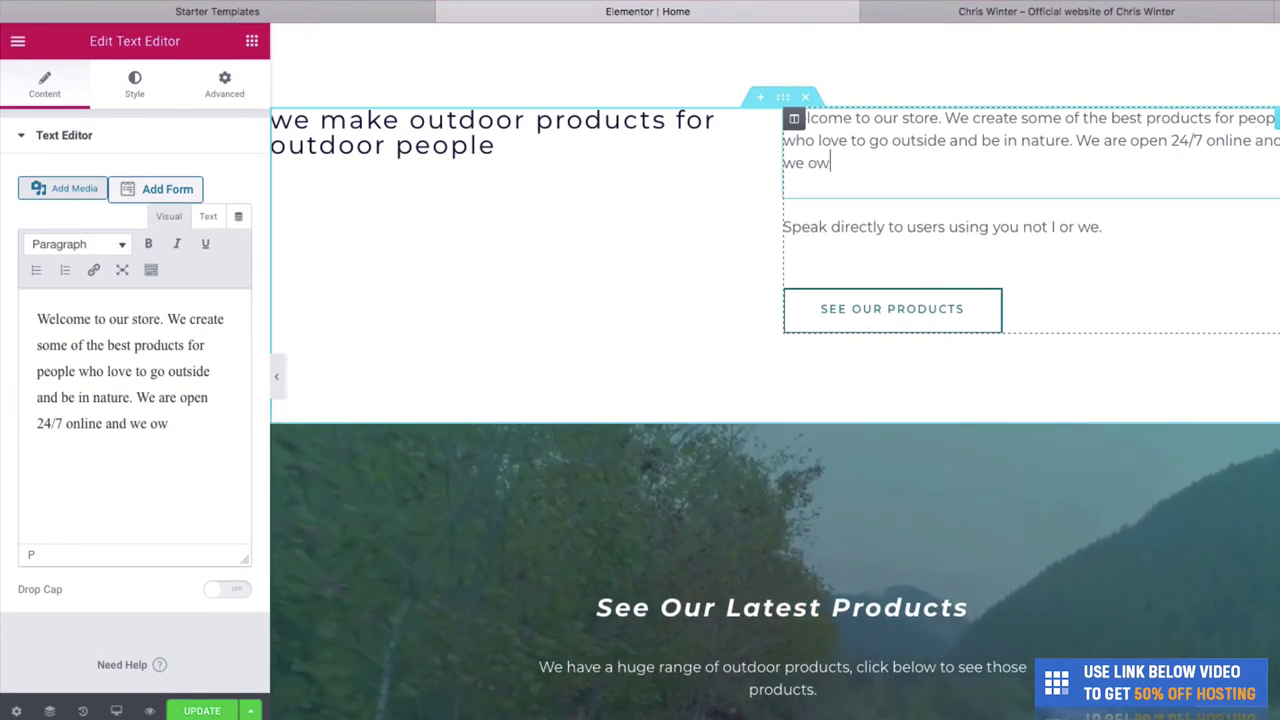
key(BackSpace)
key(BackSpace)
text(would love )
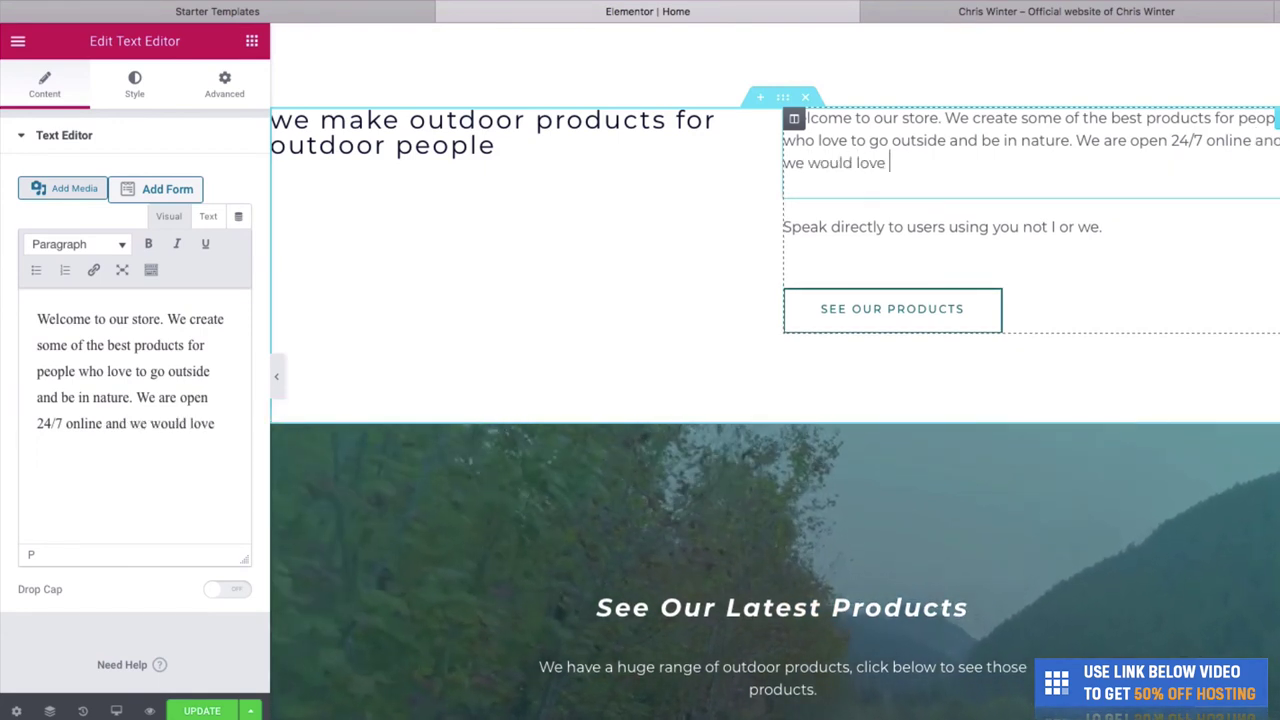
text(for you to follow us on our soci)
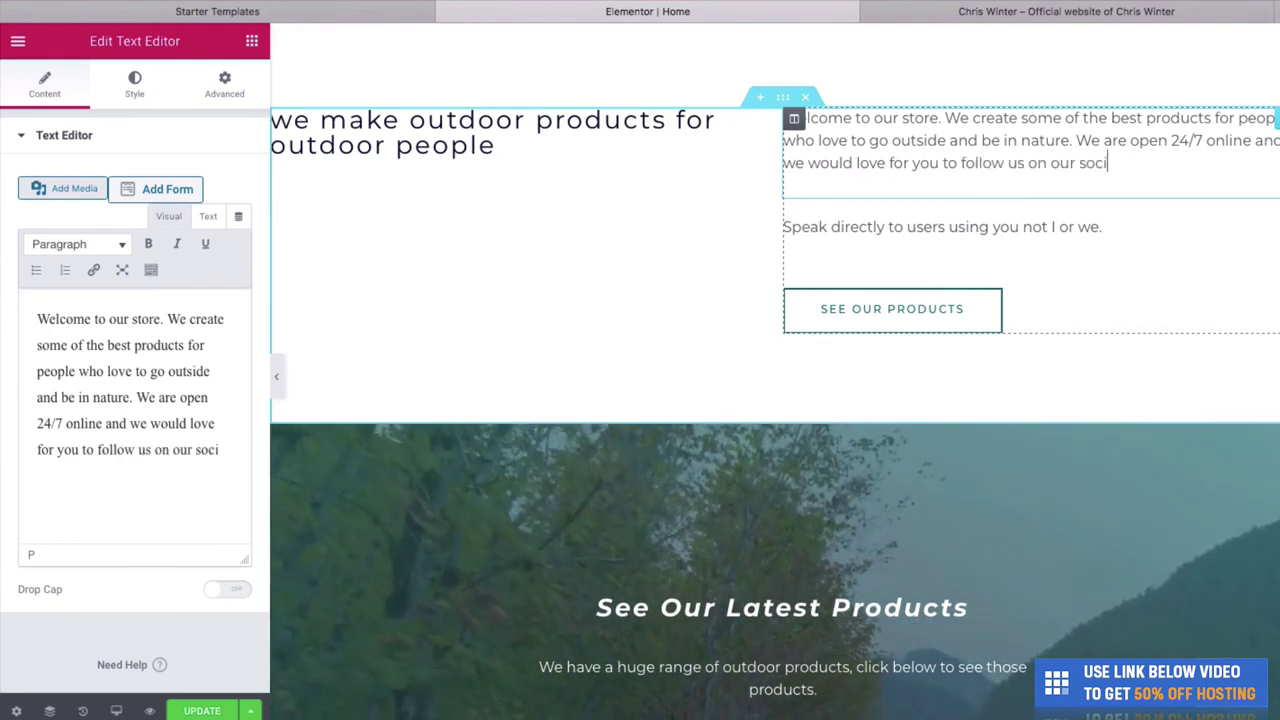
text(al media pages a)
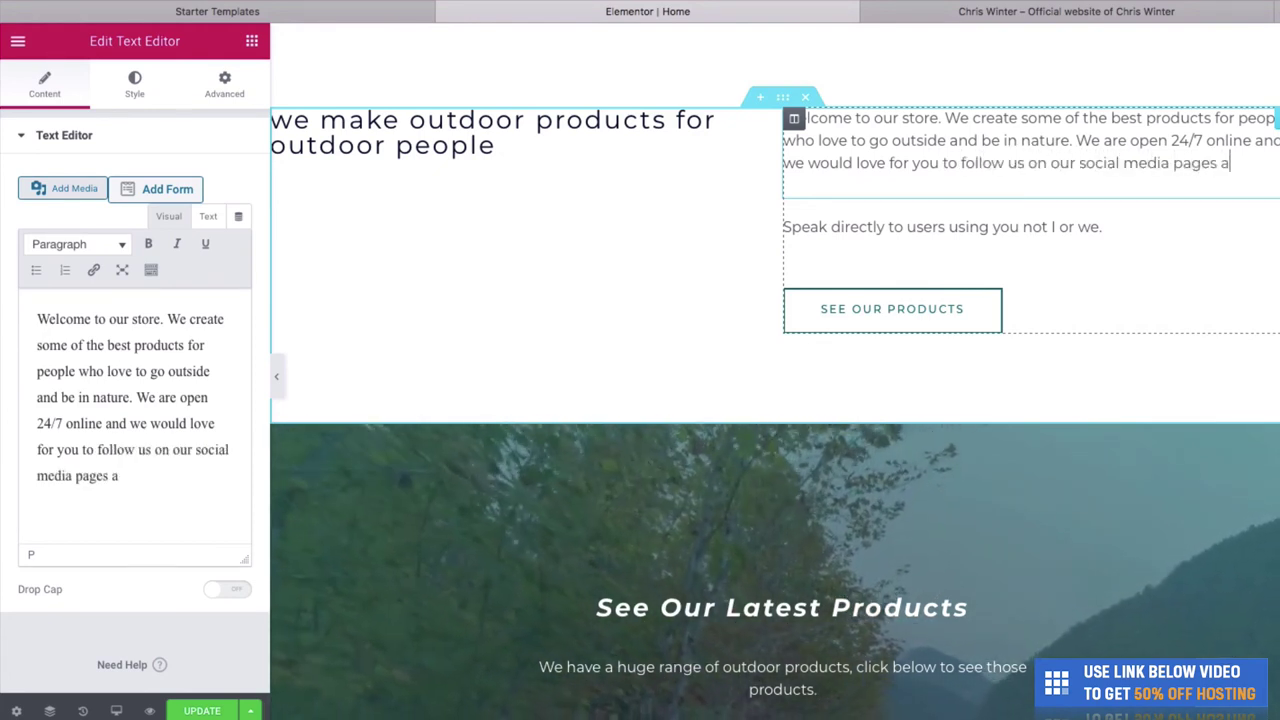
text(s well.)
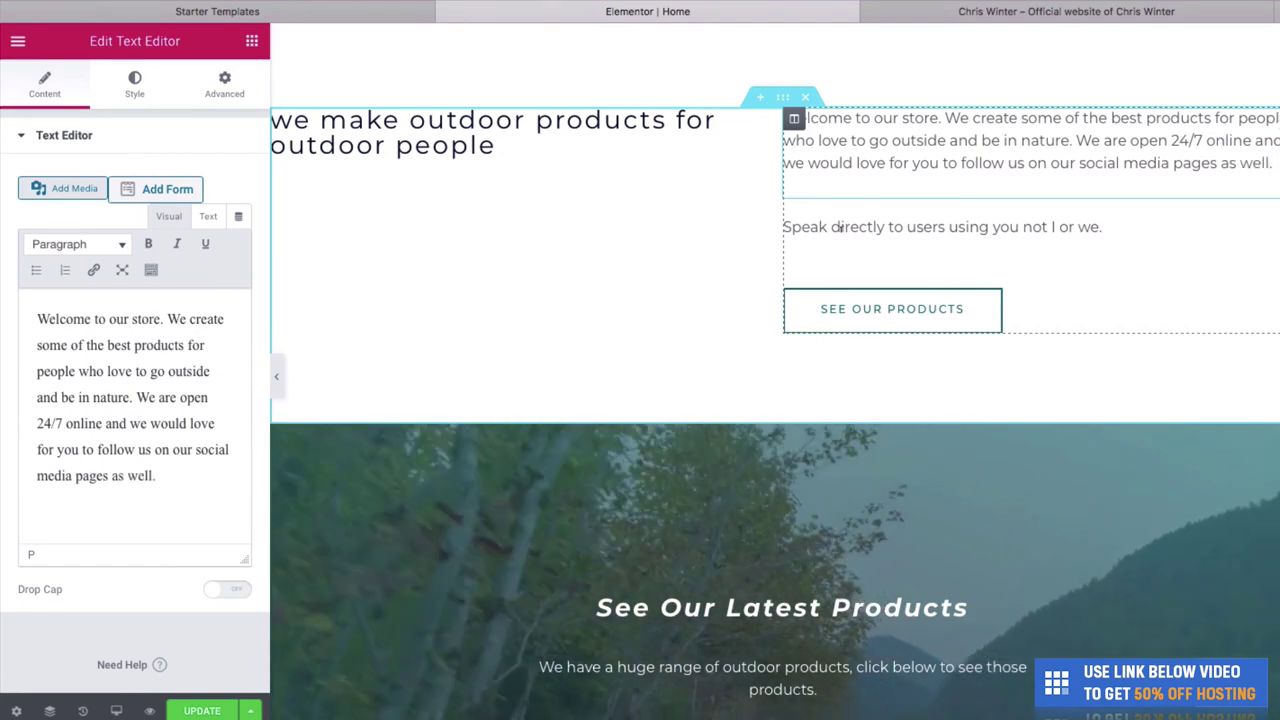
click(883, 314)
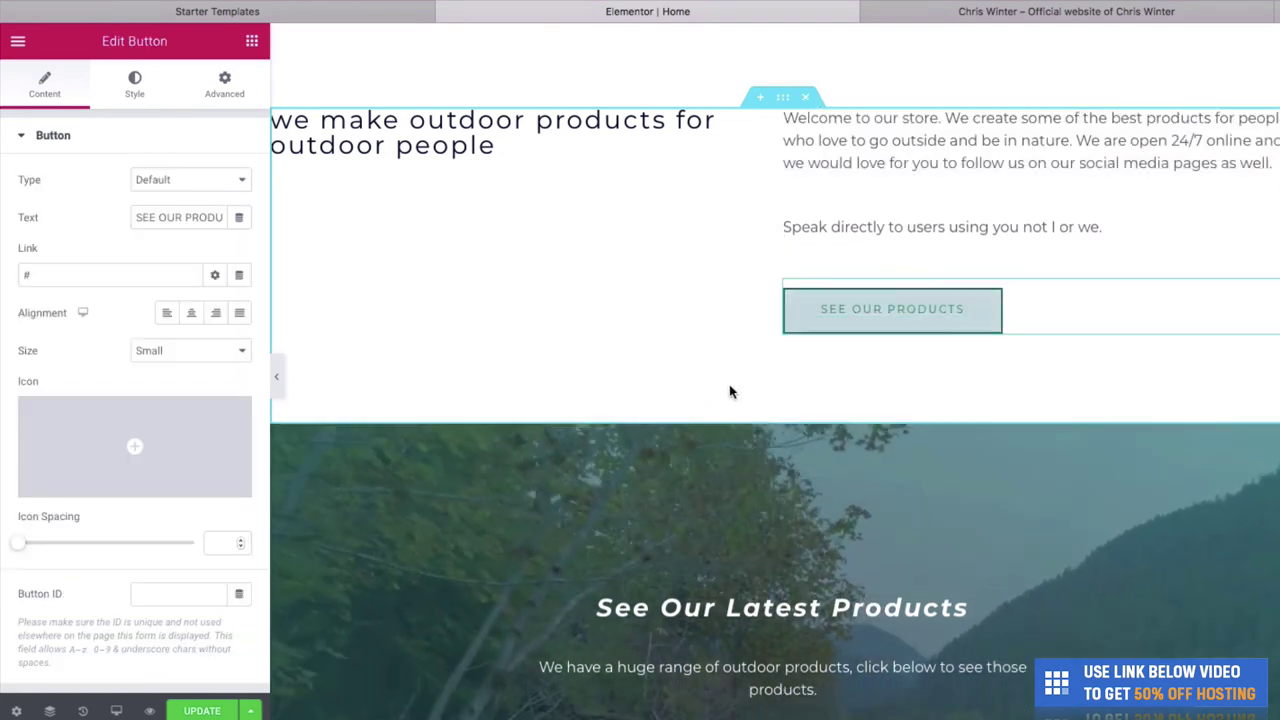
triple_click(168, 217)
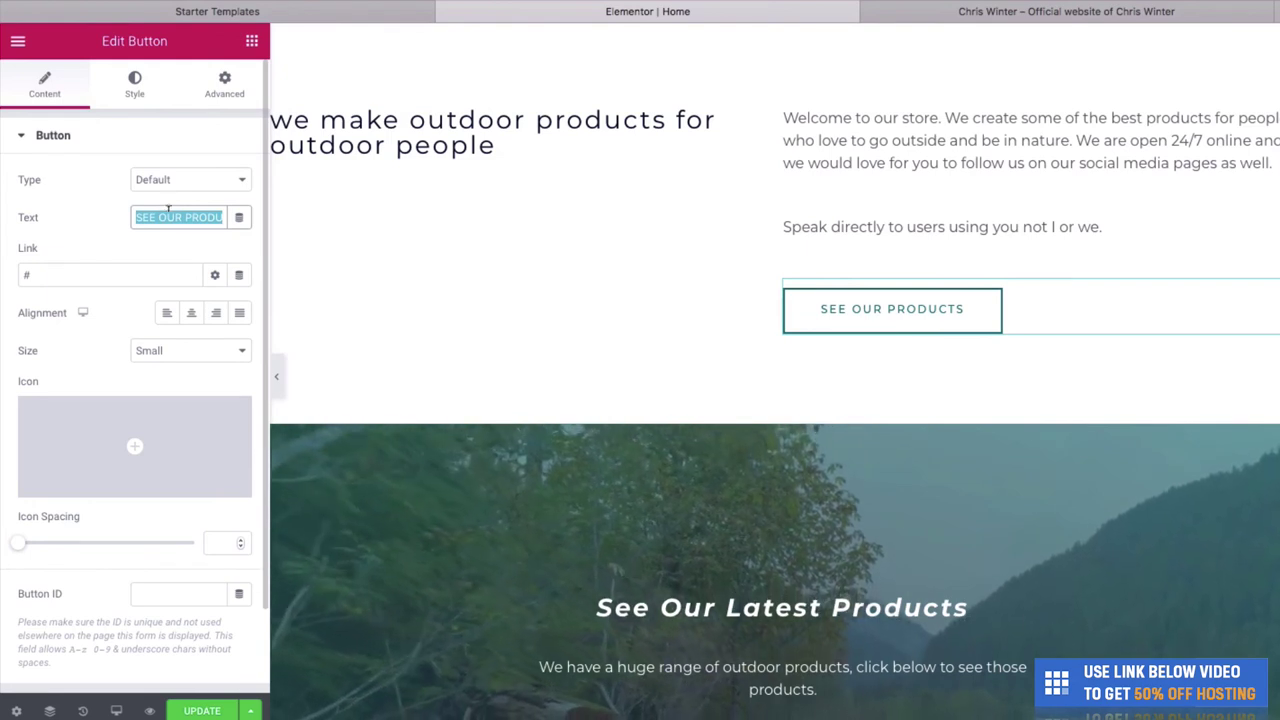
text(Follow Us )
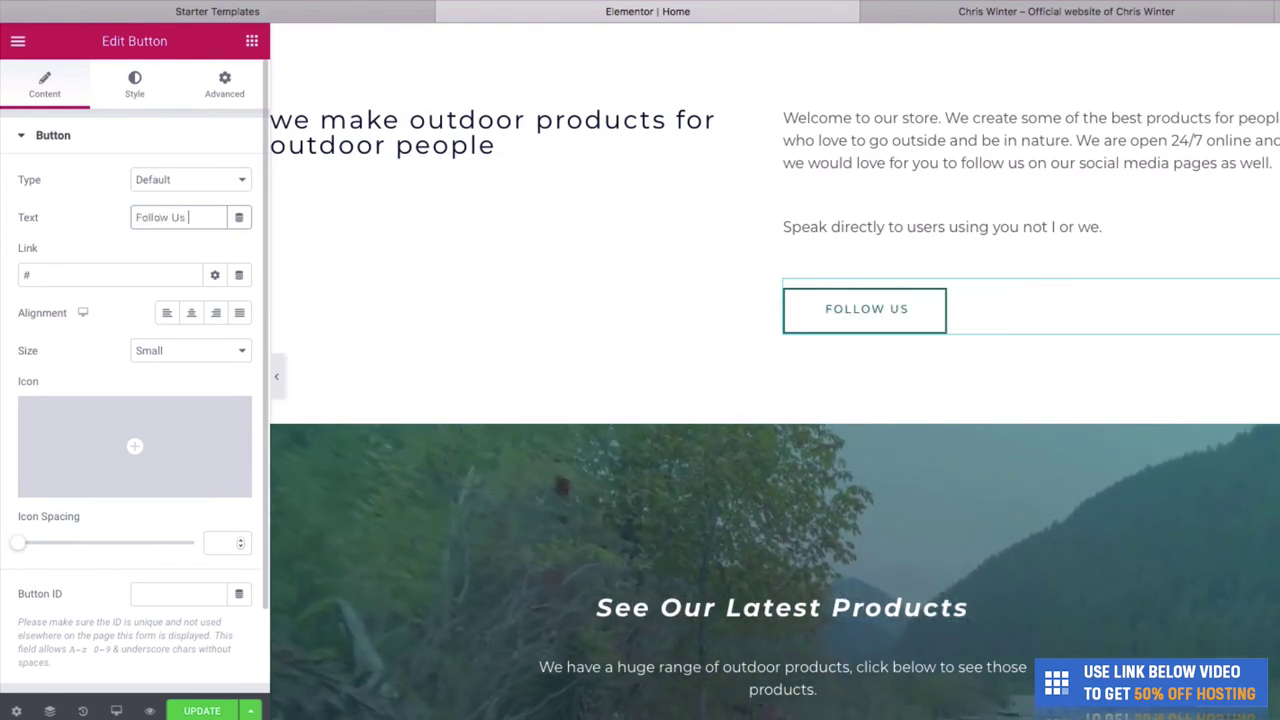
text(On Facebook)
click(40, 272)
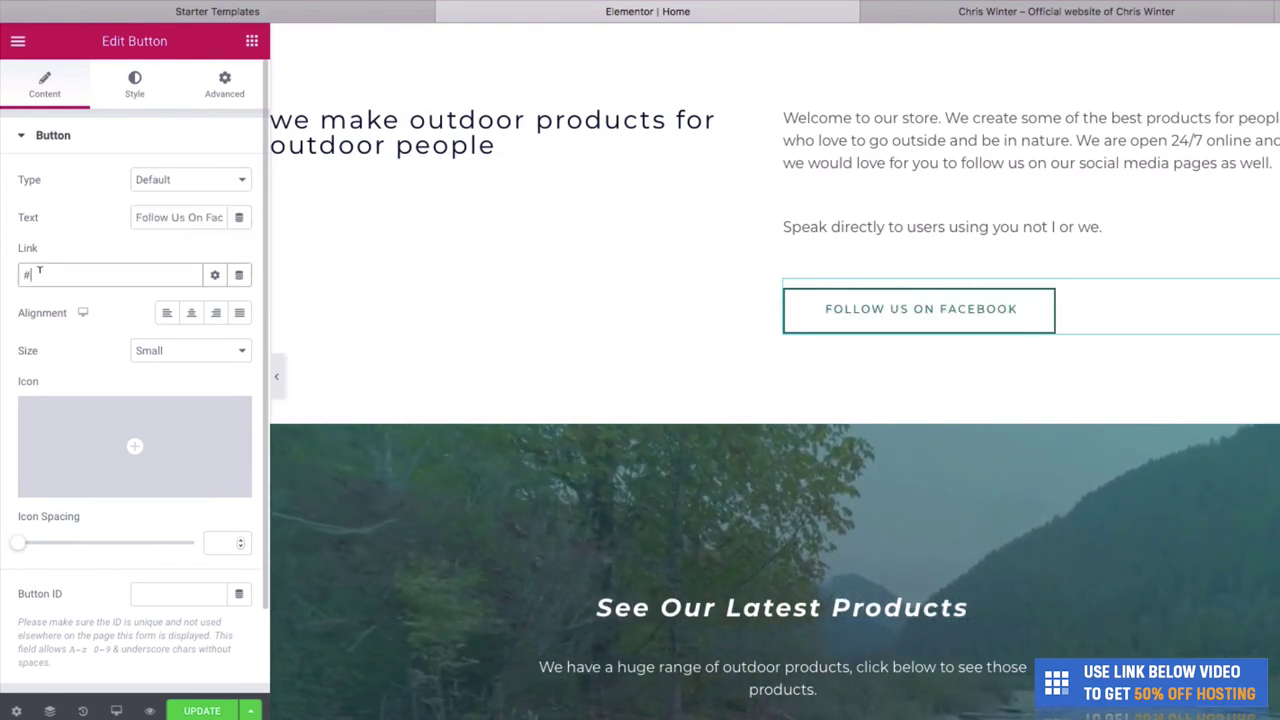
text(http:/)
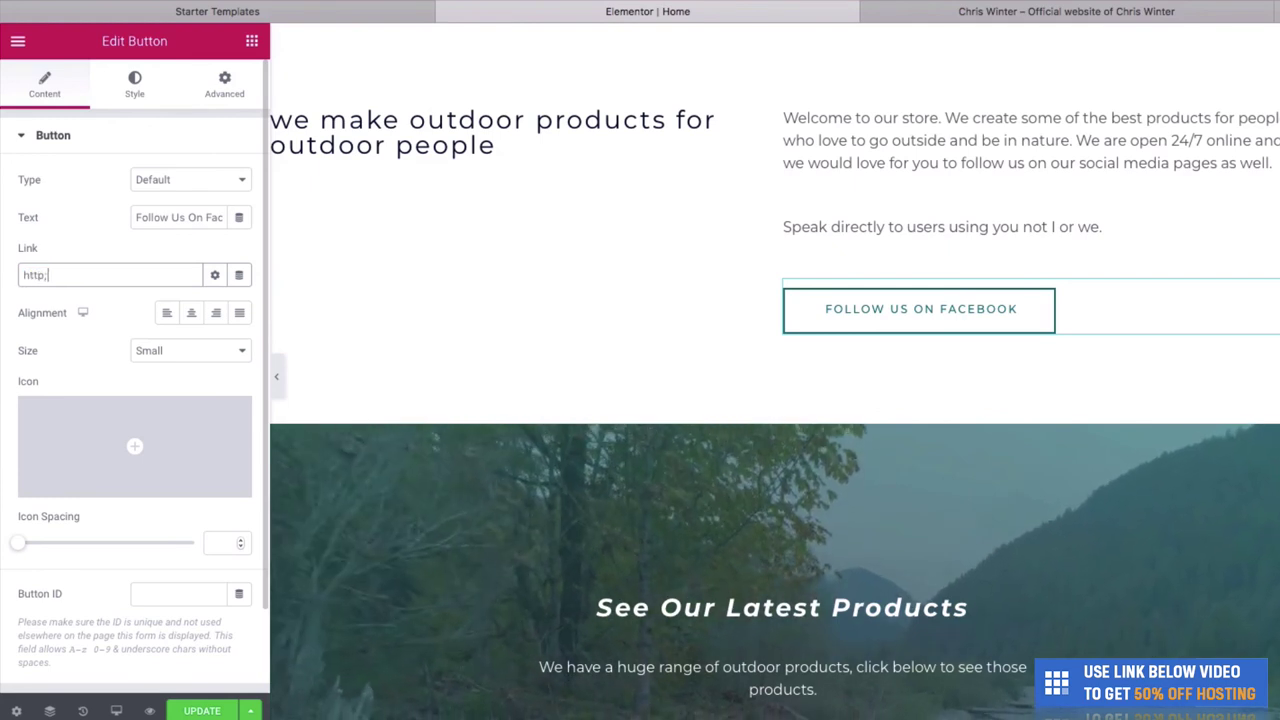
text(/facebook.com)
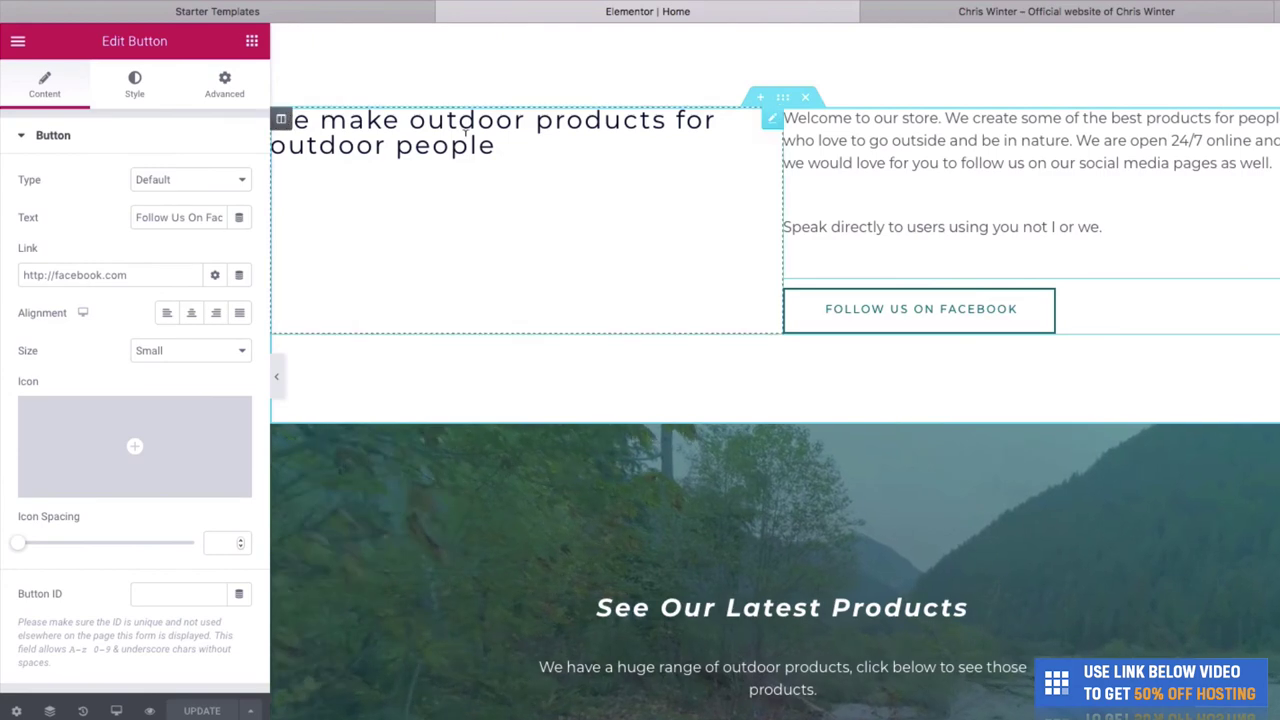
Collapse the Elementor panel to preview the home page, then switch to the live About page.
scroll(600, 250, up, 8)
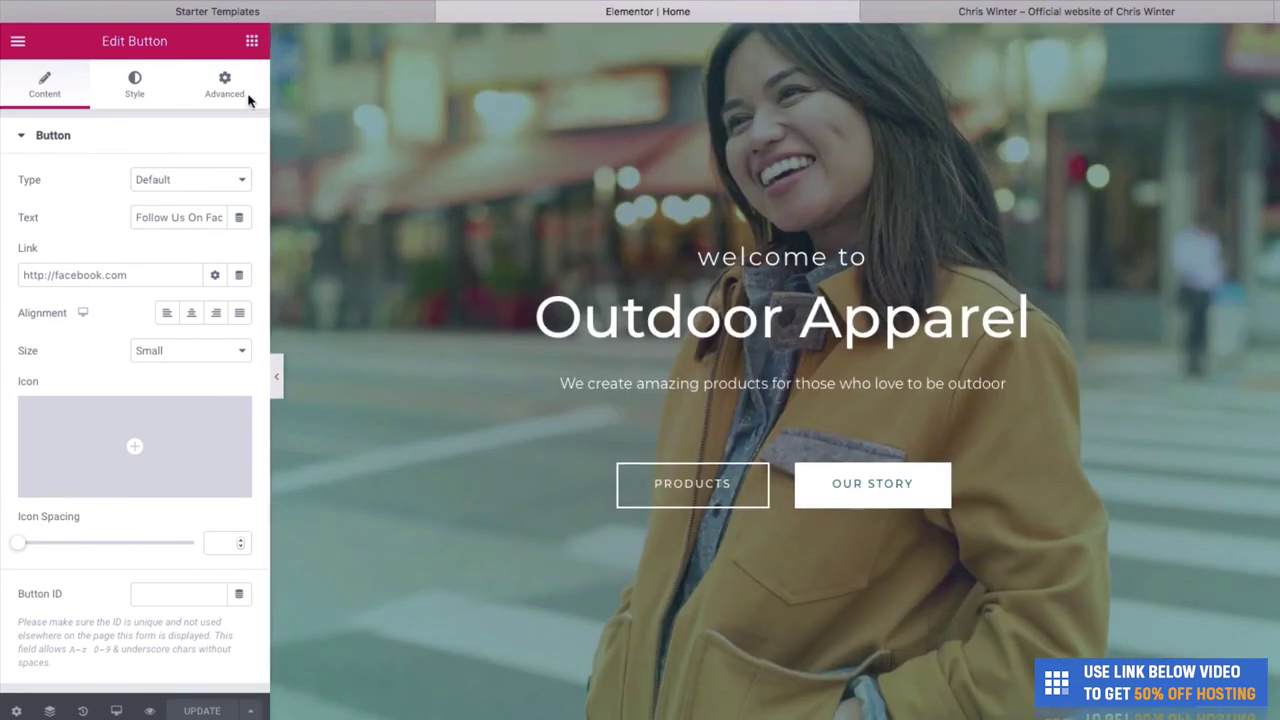
click(278, 378)
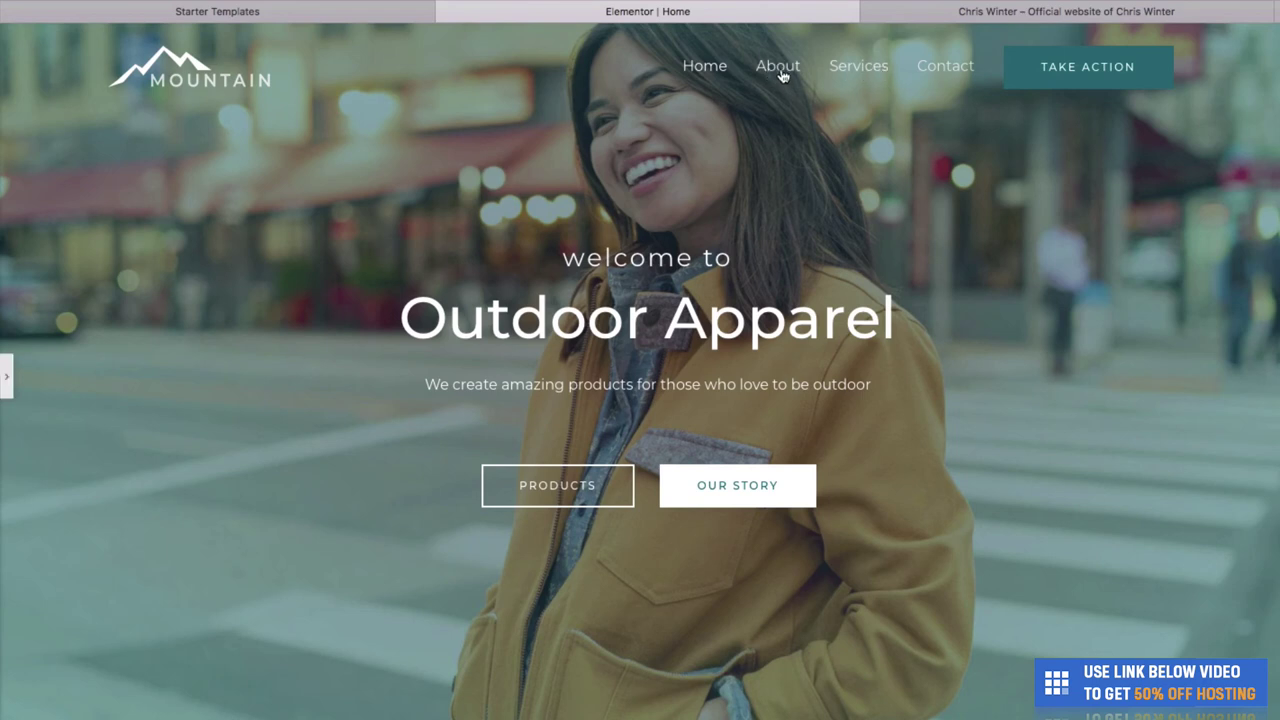
click(905, 20)
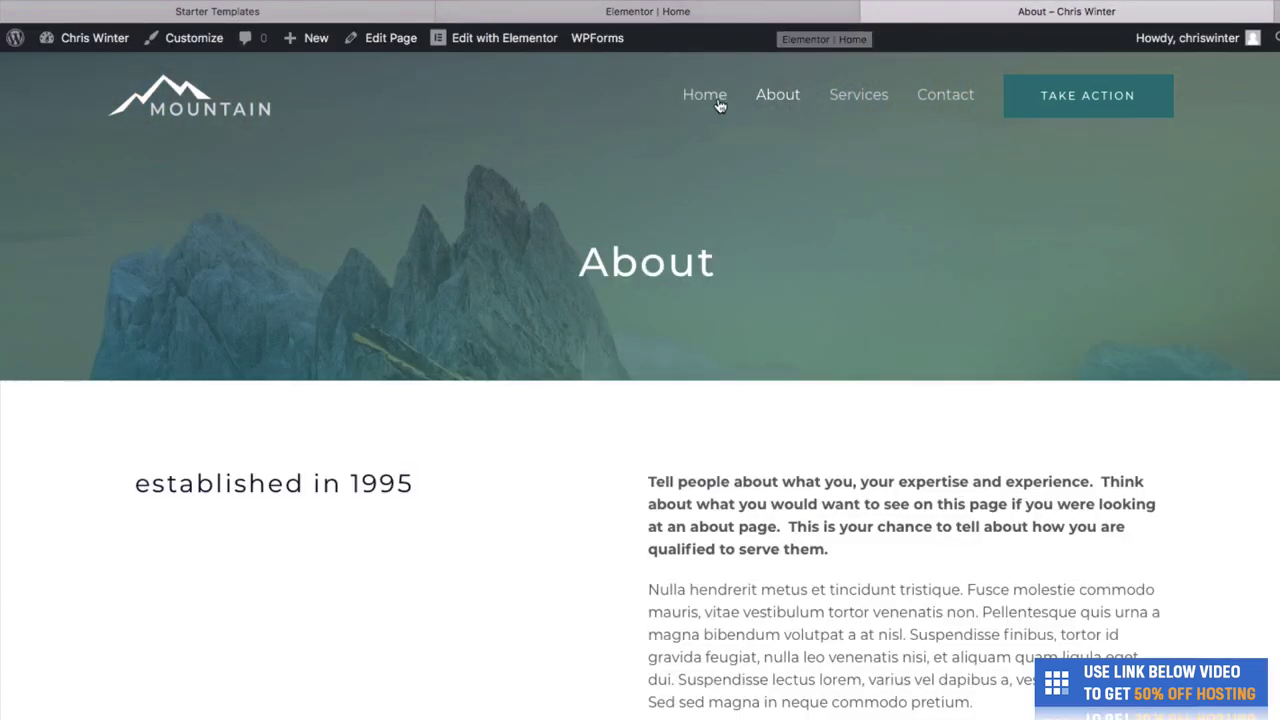
Open the About page in Elementor and retitle its banner heading 'Our Story'.
mouse_move(546, 50)
click(505, 38)
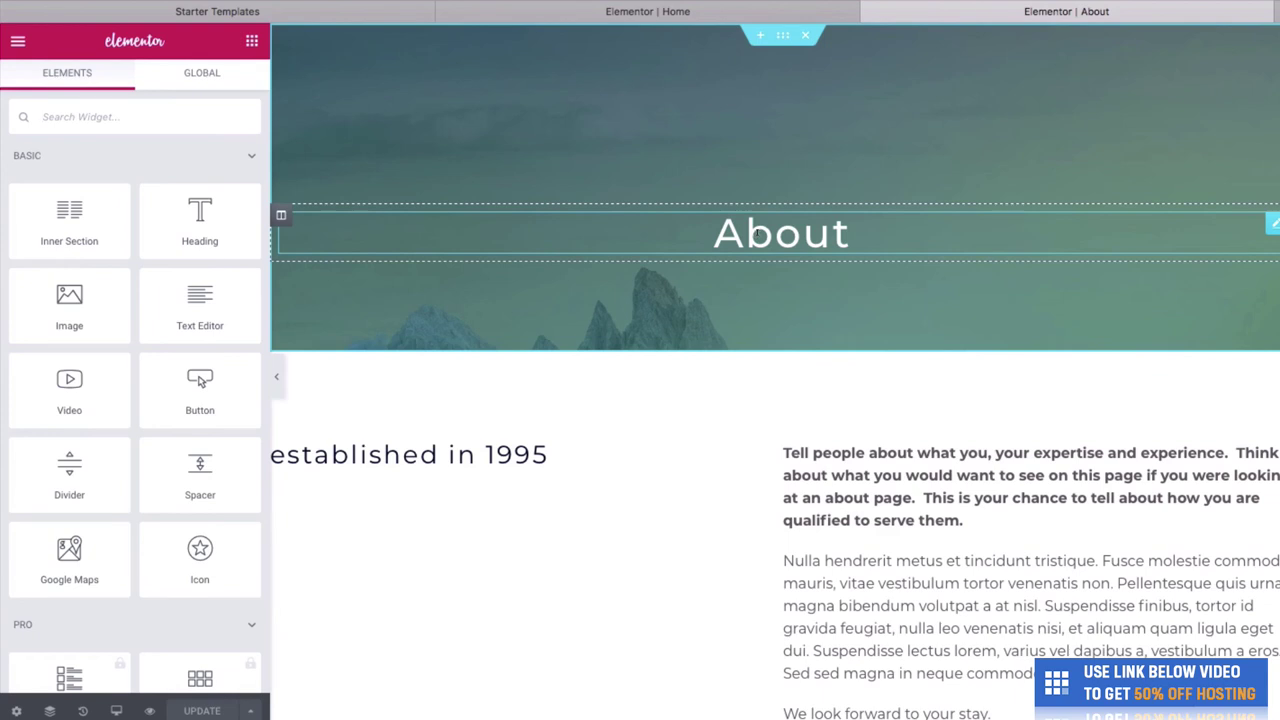
double_click(773, 230)
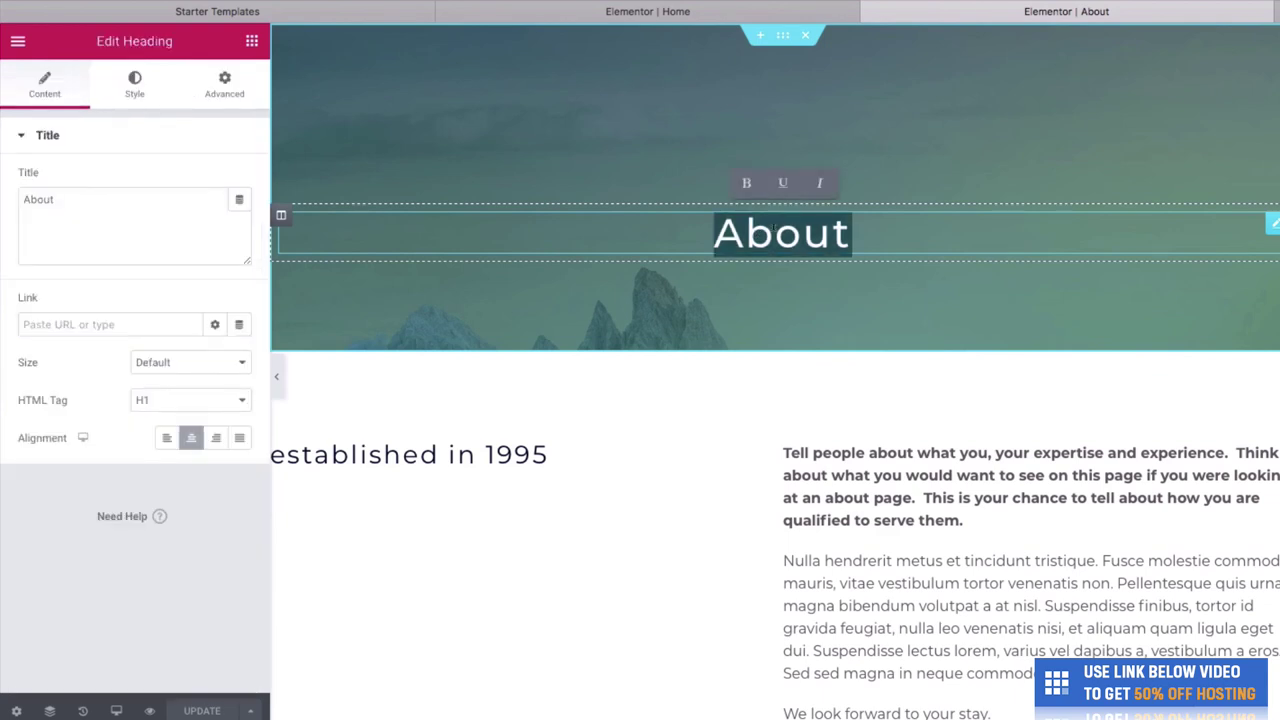
text(Our Story)
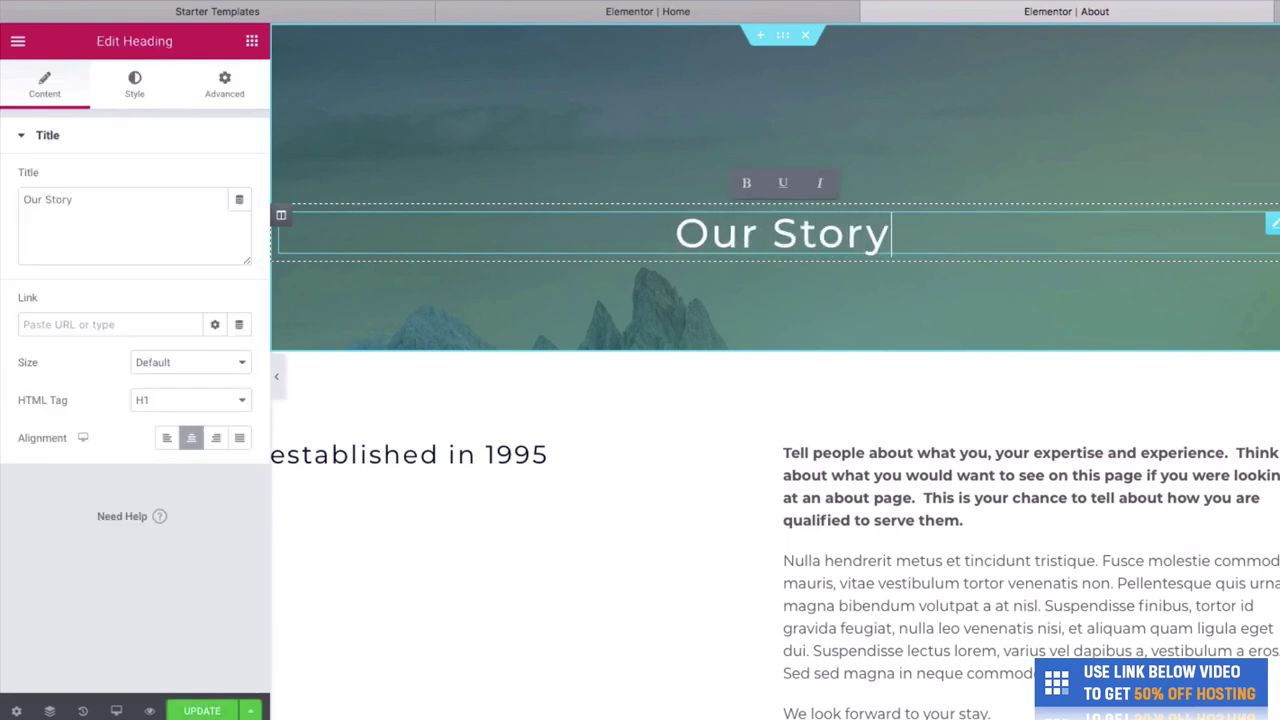
Retype the founding heading as 'We were established in 1979 and we love the outdoors'.
click(486, 462)
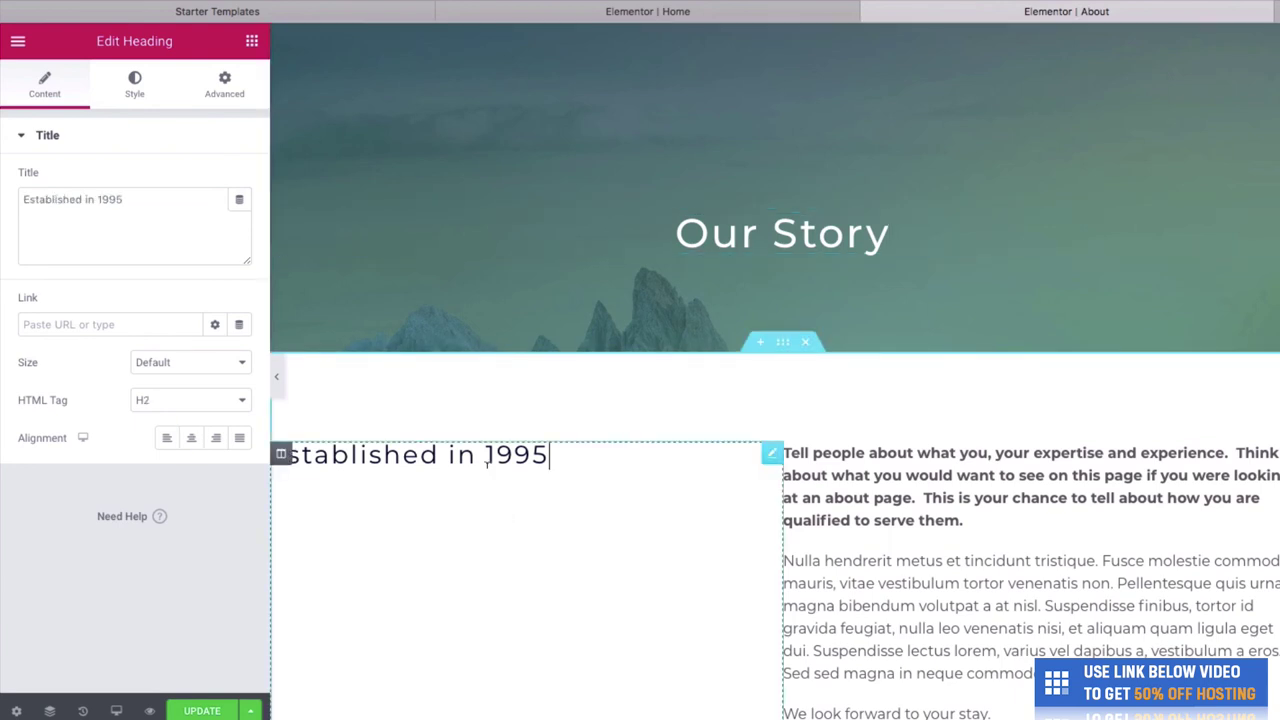
triple_click(487, 461)
text(We we)
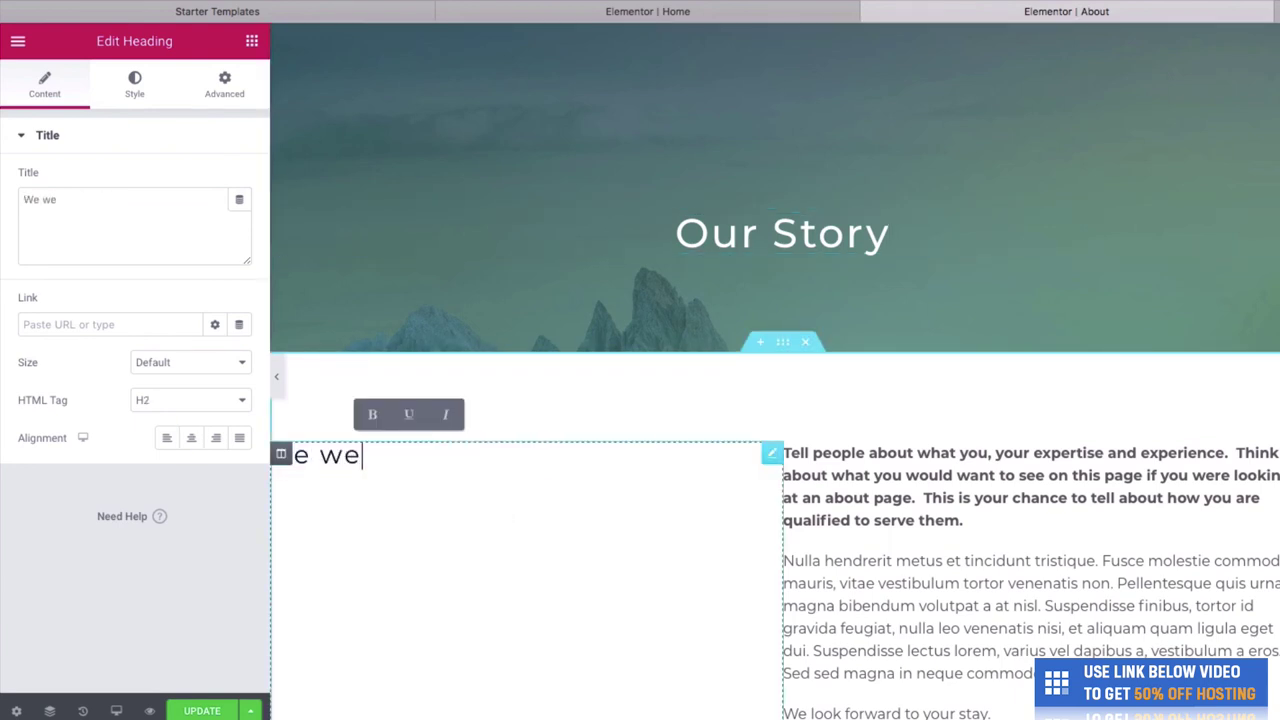
text(re established in 1979 and we love the outdoors)
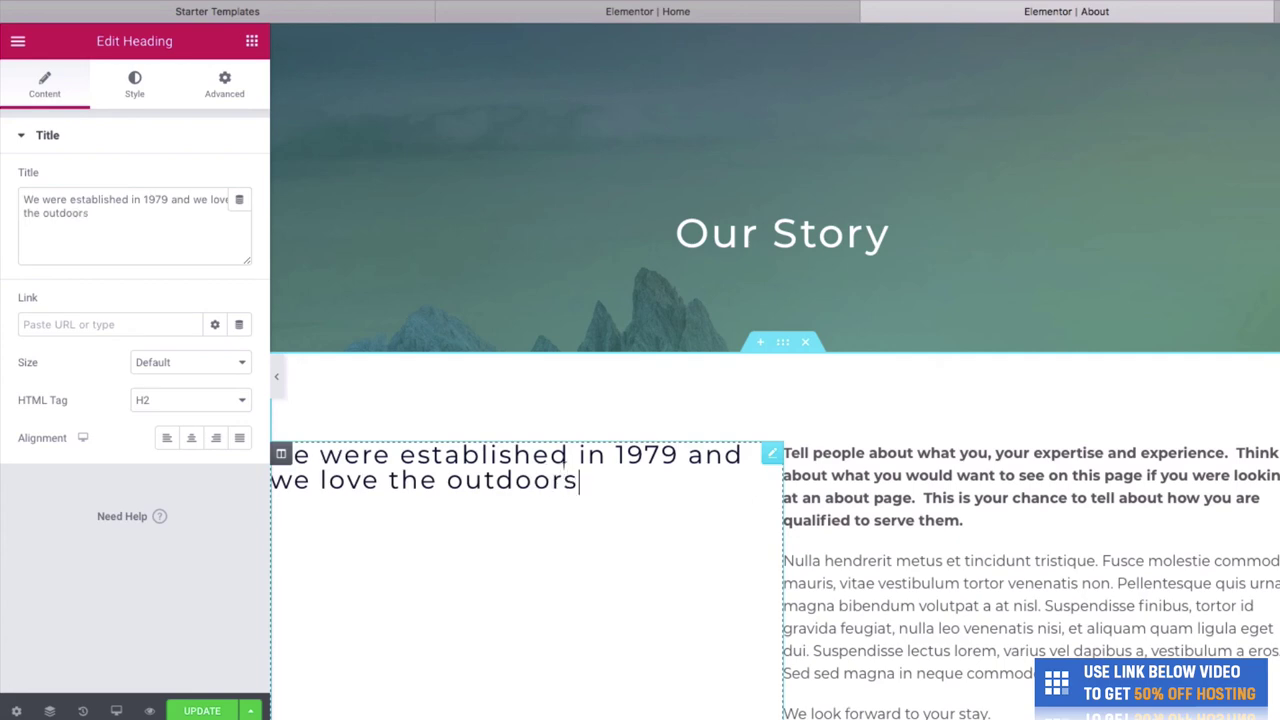
Drop a Video widget into a new section below the mission, vision and values columns.
click(820, 465)
scroll(846, 500, down, 10)
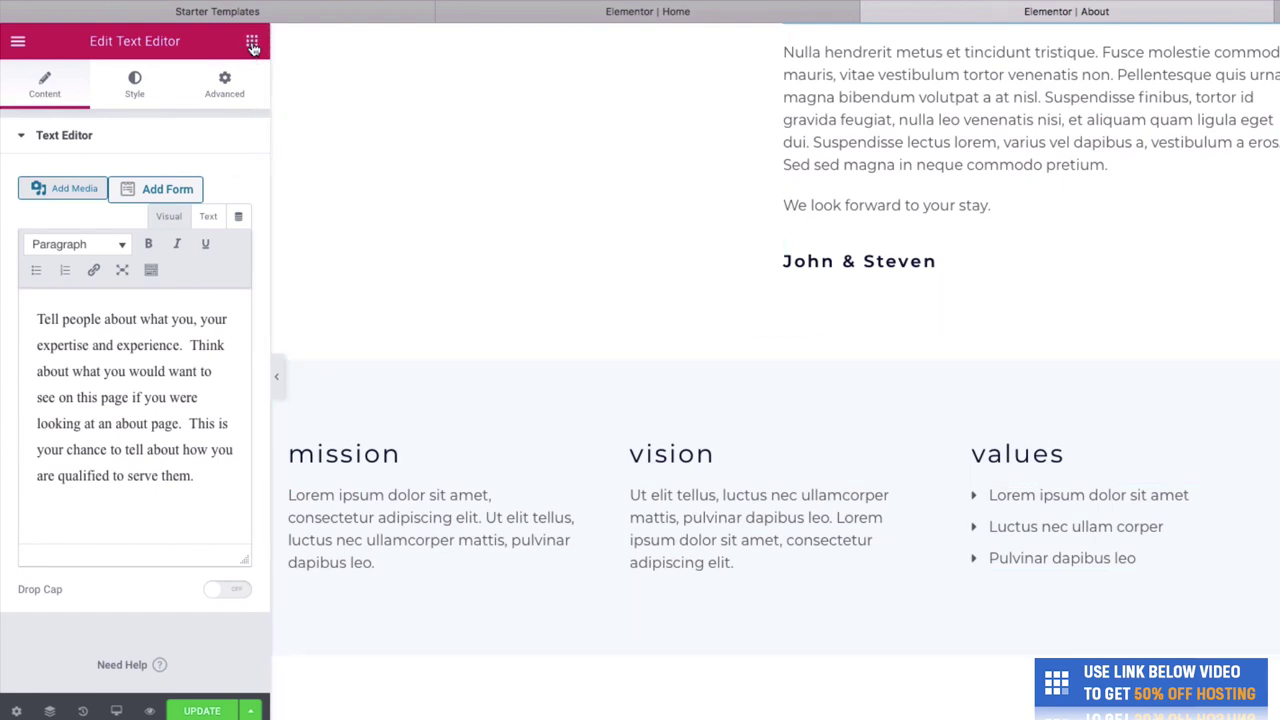
click(252, 45)
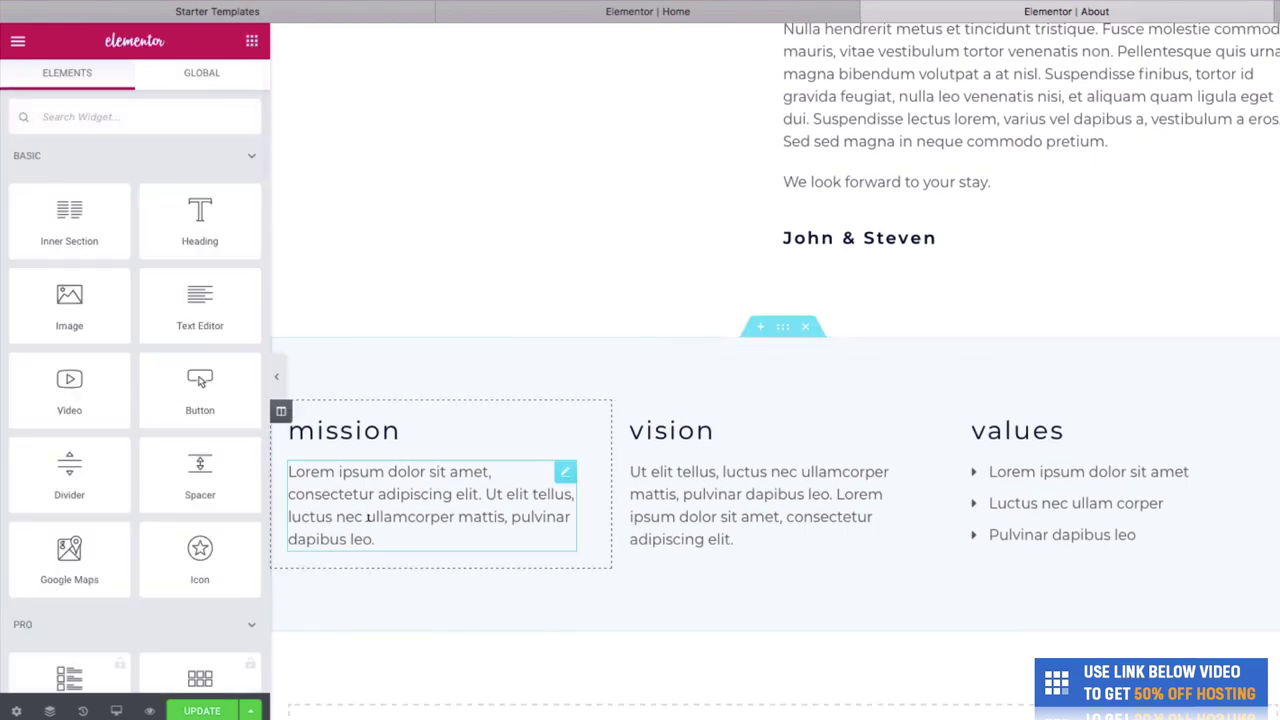
scroll(368, 519, down, 3)
scroll(368, 519, down, 1)
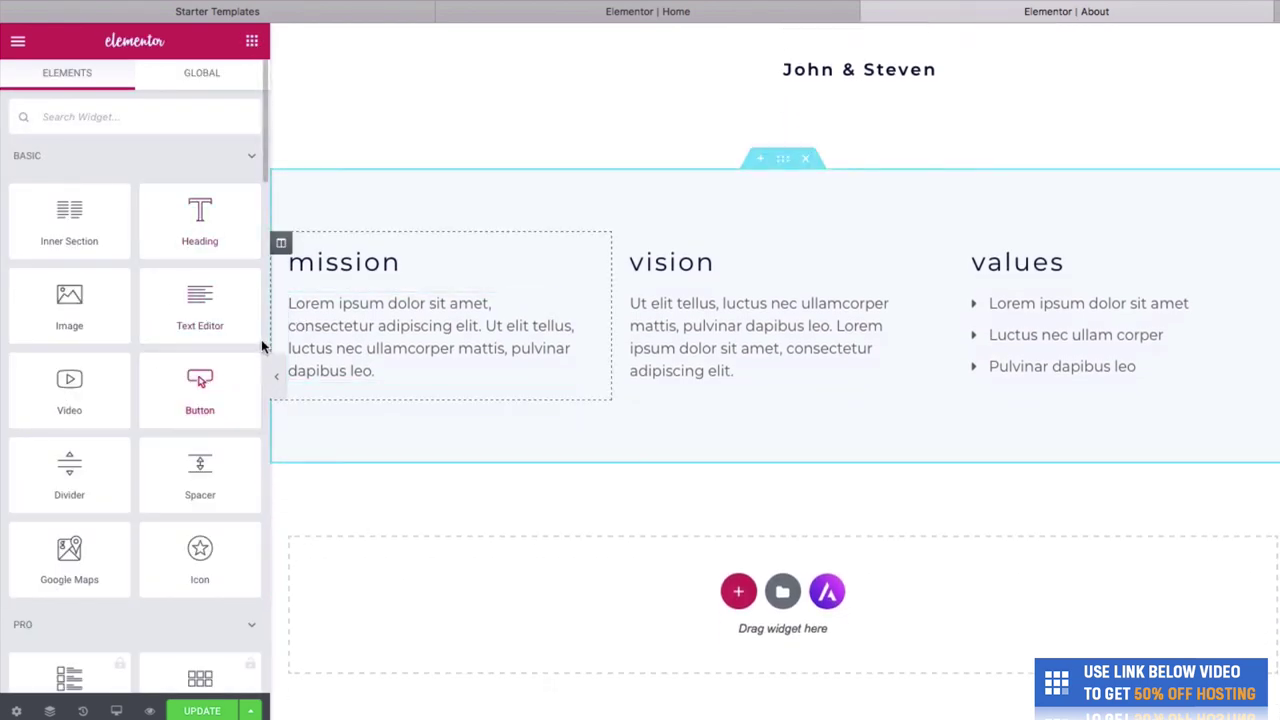
scroll(178, 355, down, 1)
drag(100, 331, 727, 610)
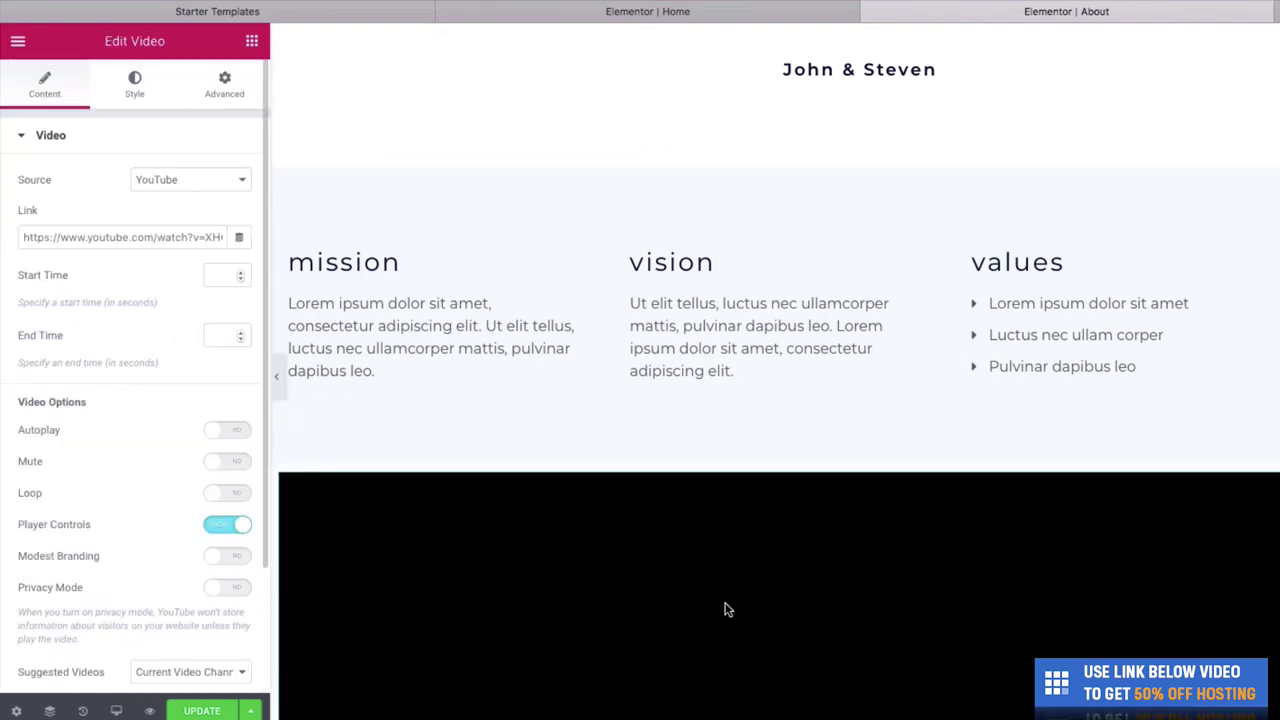